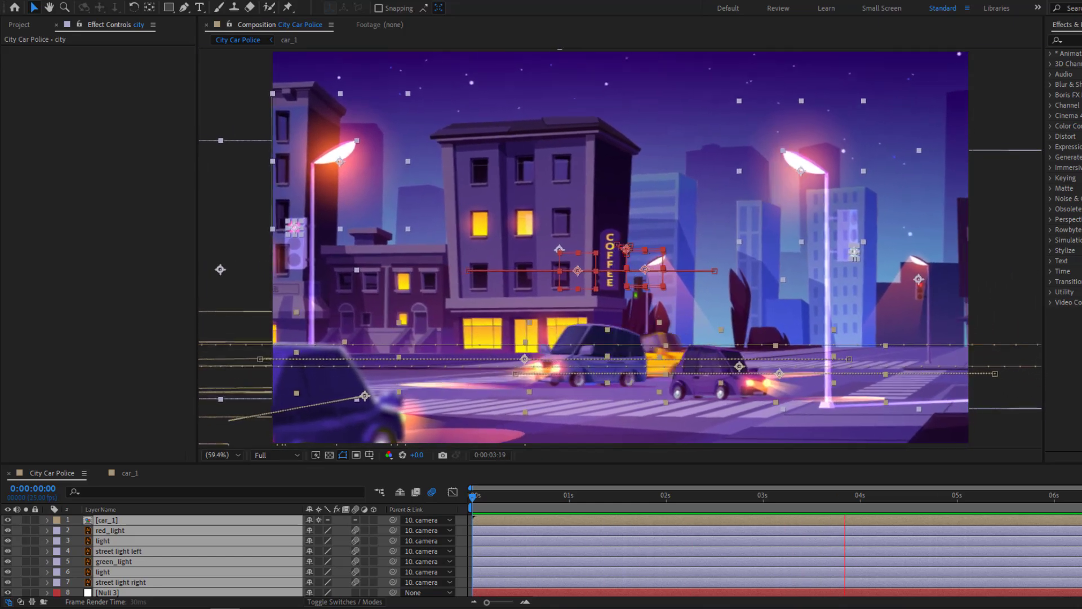
pyautogui.press('`')
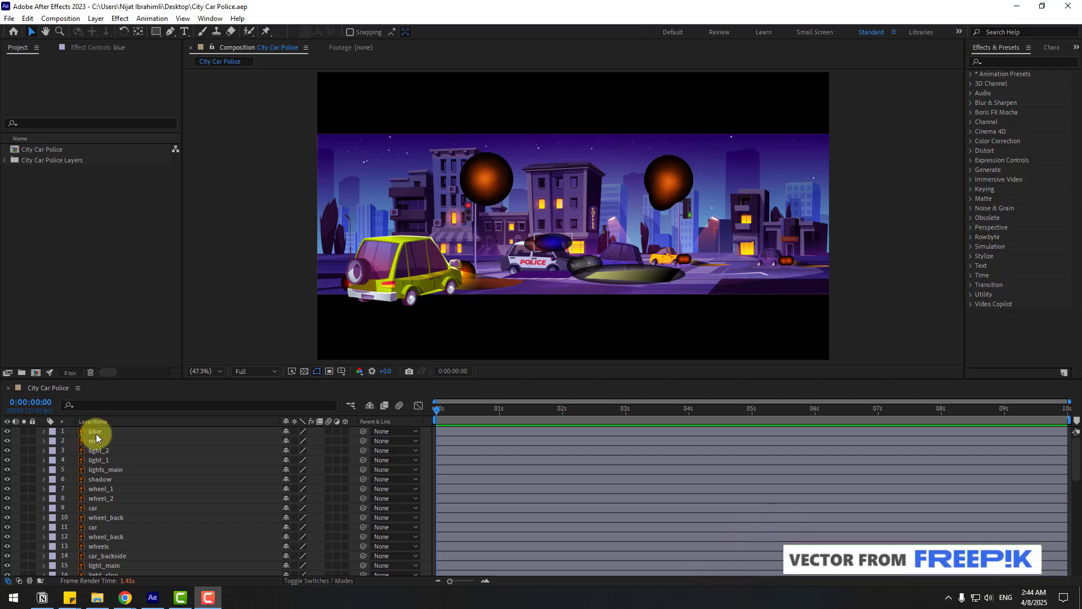
# Select the police car's layers from blue down to the first car layer, checking the selection by hiding and showing them.
pyautogui.click(94, 432)
pyautogui.keyDown('ctrl'); pyautogui.click(96, 440); pyautogui.keyUp('ctrl')
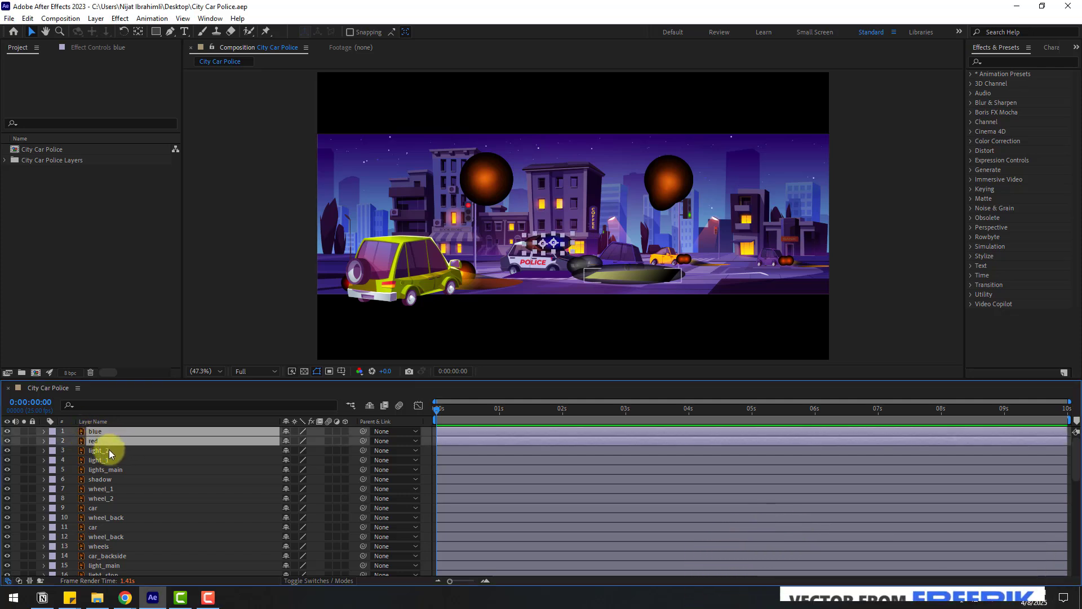
pyautogui.keyDown('ctrl'); pyautogui.click(106, 450); pyautogui.keyUp('ctrl')
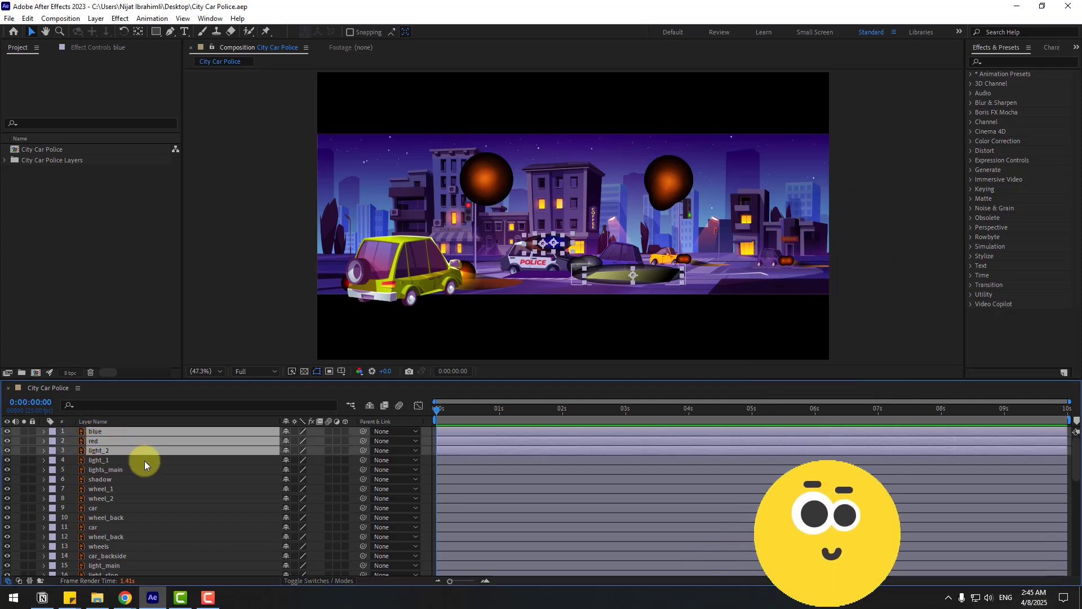
pyautogui.keyDown('ctrl'); pyautogui.click(96, 461); pyautogui.keyUp('ctrl')
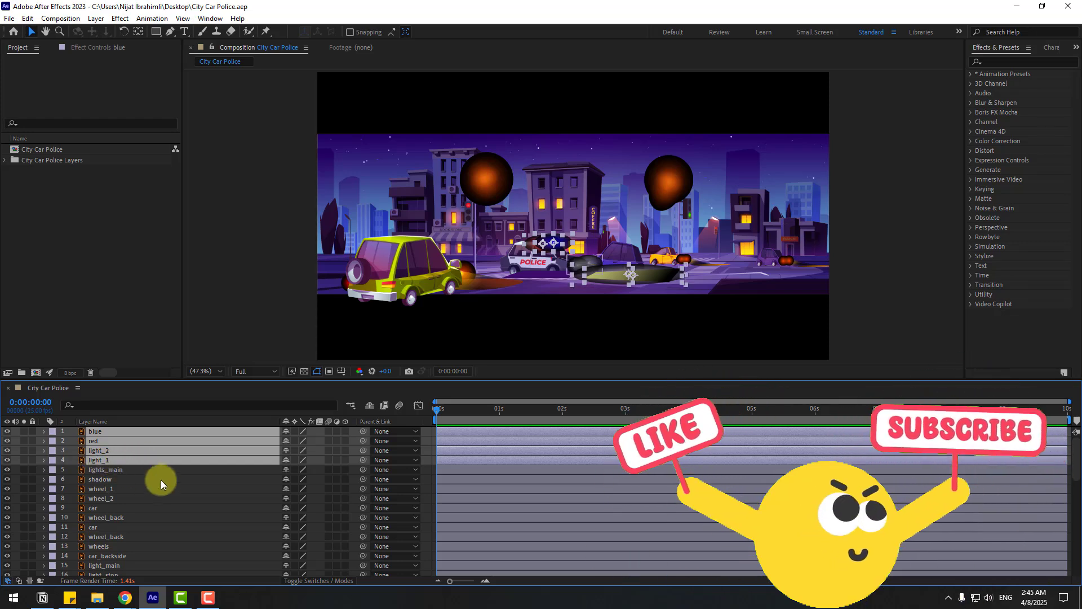
pyautogui.keyDown('ctrl'); pyautogui.click(118, 471); pyautogui.keyUp('ctrl')
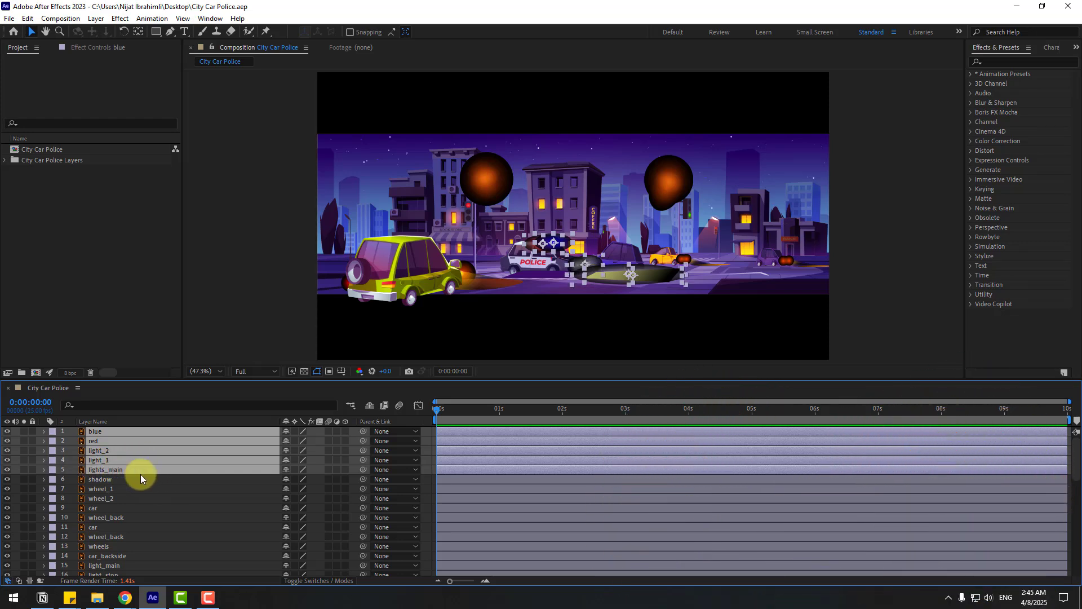
pyautogui.keyDown('ctrl'); pyautogui.click(103, 479); pyautogui.keyUp('ctrl')
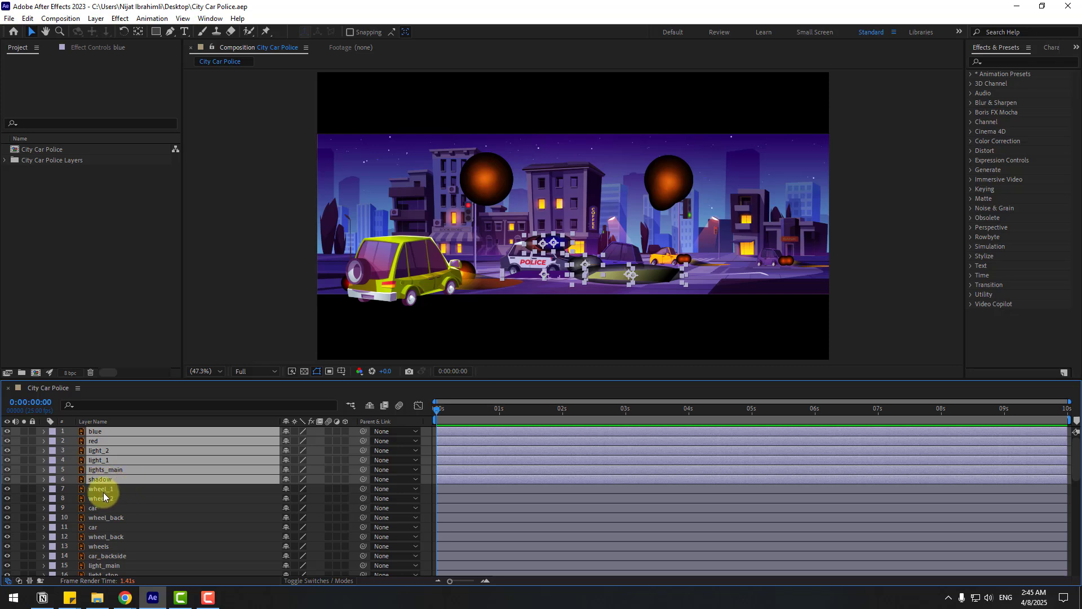
pyautogui.keyDown('ctrl'); pyautogui.click(104, 489); pyautogui.keyUp('ctrl')
pyautogui.keyDown('ctrl'); pyautogui.click(96, 500); pyautogui.keyUp('ctrl')
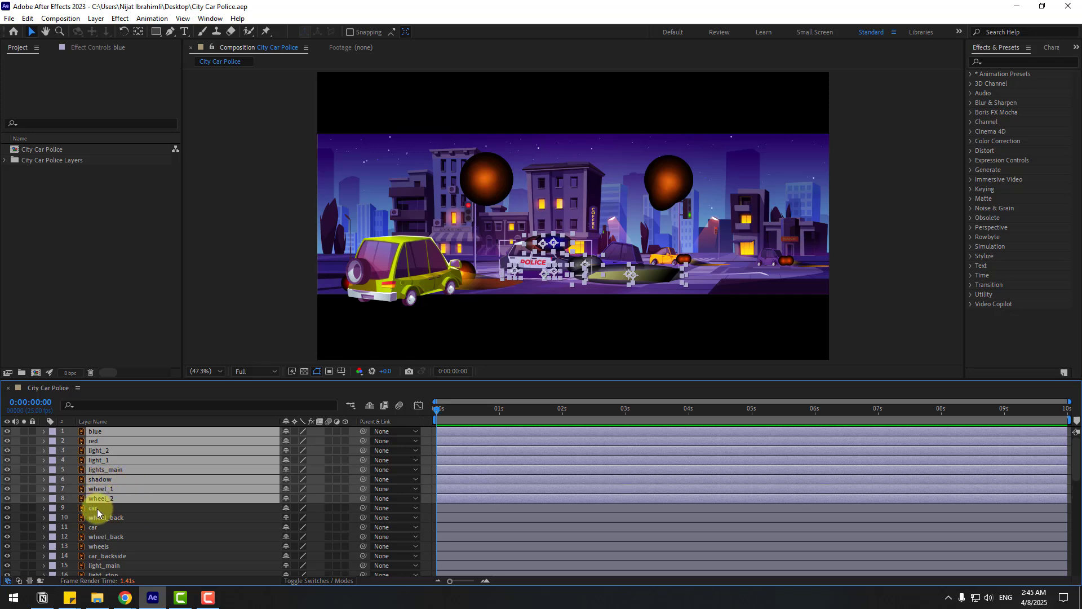
pyautogui.keyDown('ctrl'); pyautogui.click(97, 509); pyautogui.keyUp('ctrl')
pyautogui.click(7, 431)
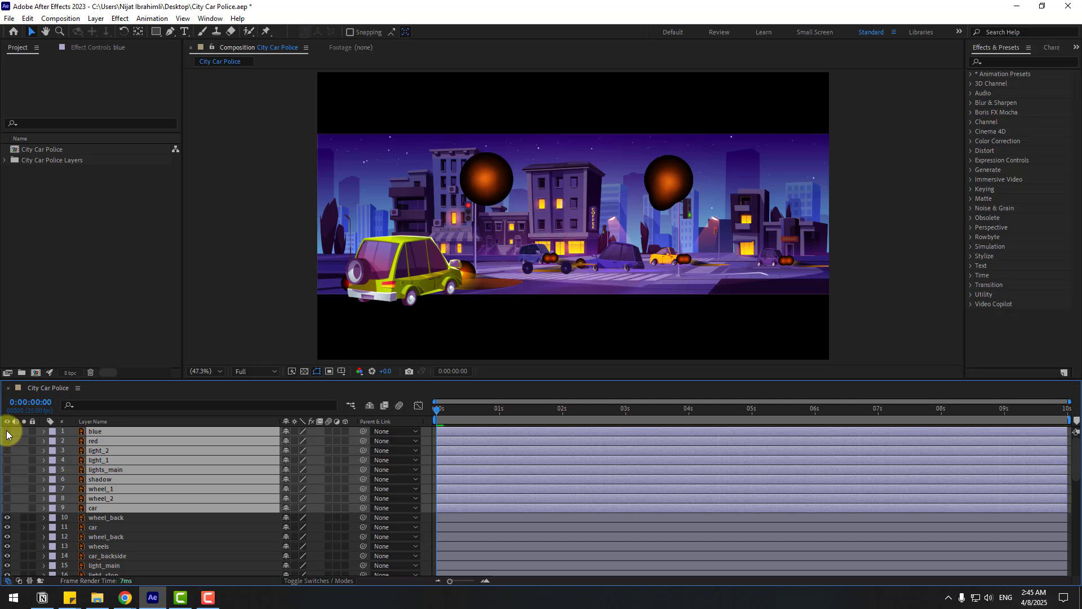
pyautogui.click(6, 432)
pyautogui.press('.')
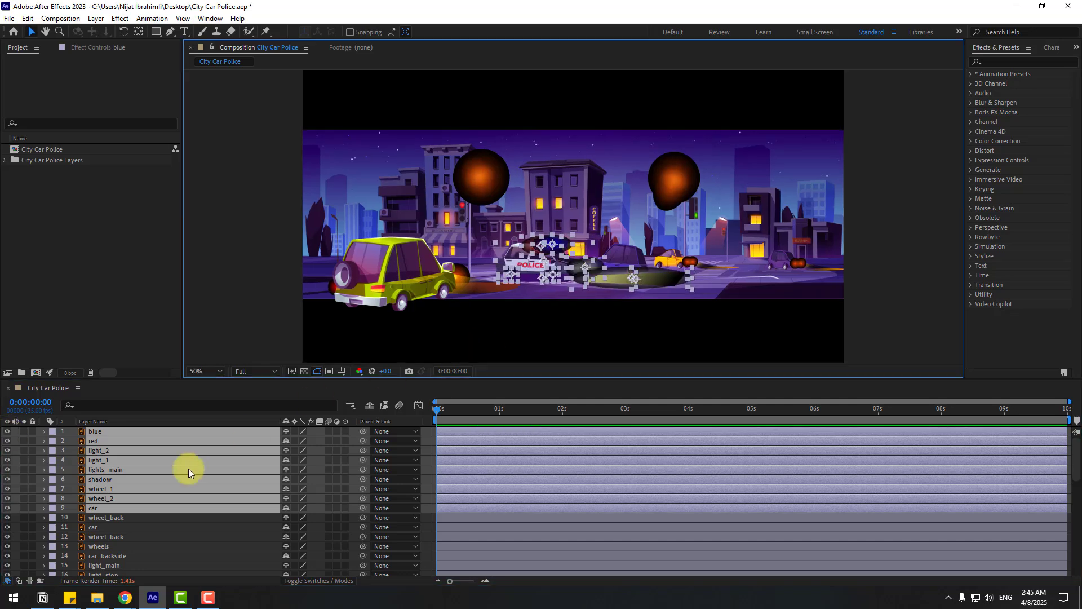
# Add the first wheel_back layer to the selection and pre-compose all selected layers into a new composition named polis.
pyautogui.keyDown('ctrl'); pyautogui.click(106, 519); pyautogui.keyUp('ctrl')
pyautogui.click(523, 266)
pyautogui.press('space')
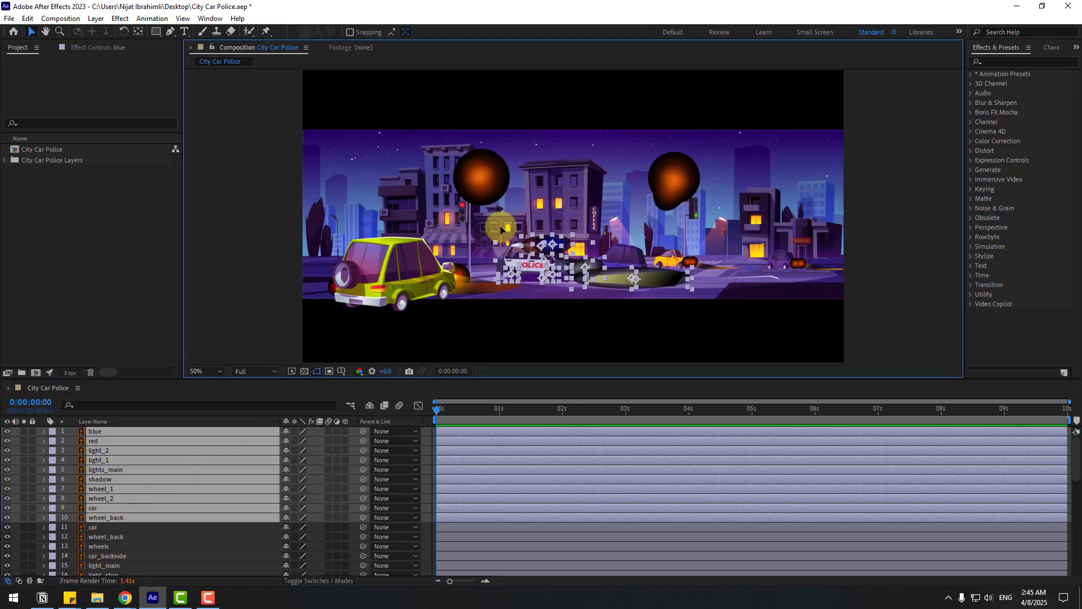
pyautogui.press('space')
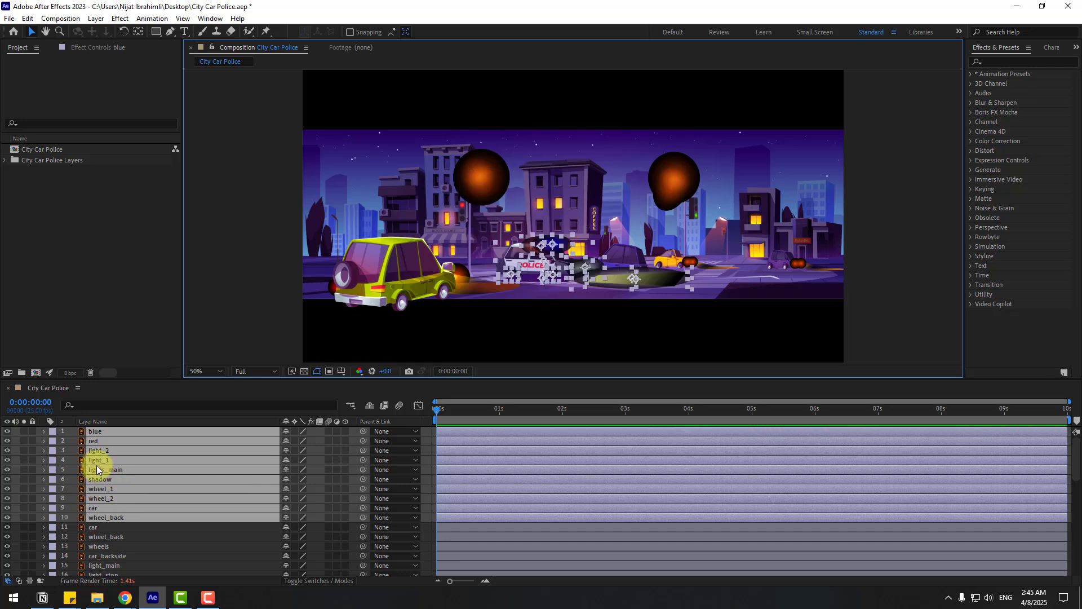
pyautogui.rightClick(97, 466)
pyautogui.click(141, 393)
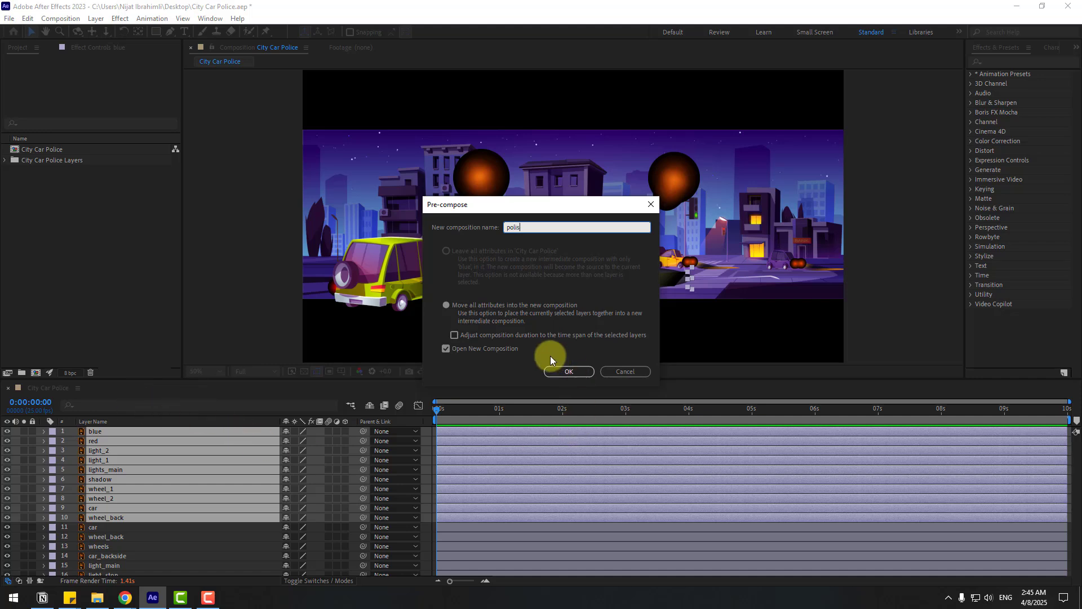
pyautogui.click(566, 371)
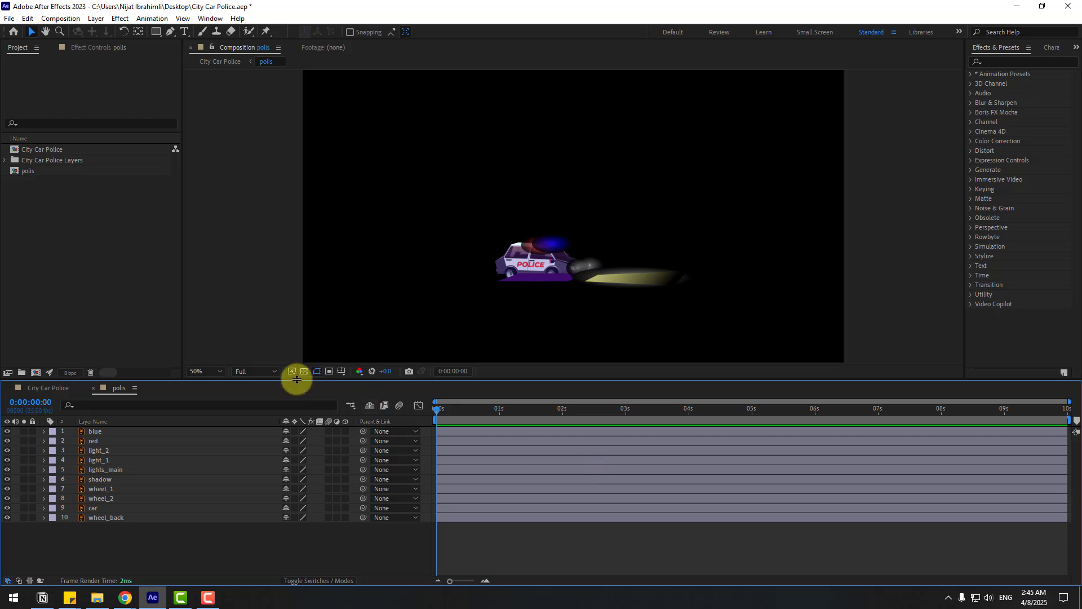
# Draw a region of interest around the police car and its headlight beam, and crop the composition to it.
pyautogui.click(332, 371)
pyautogui.click(473, 216)
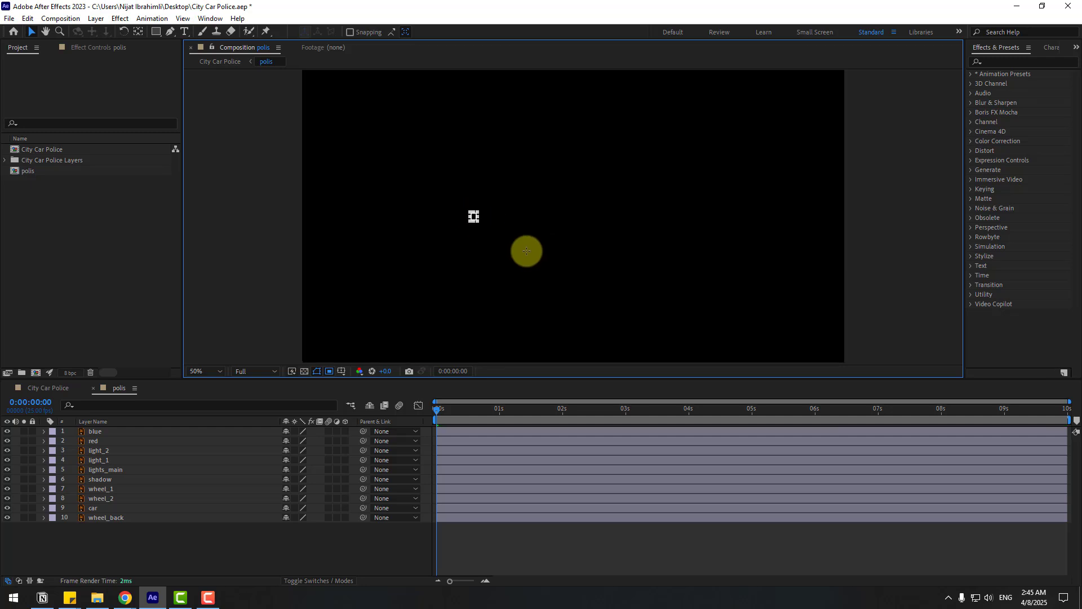
pyautogui.moveTo(527, 251); pyautogui.dragTo(711, 300)
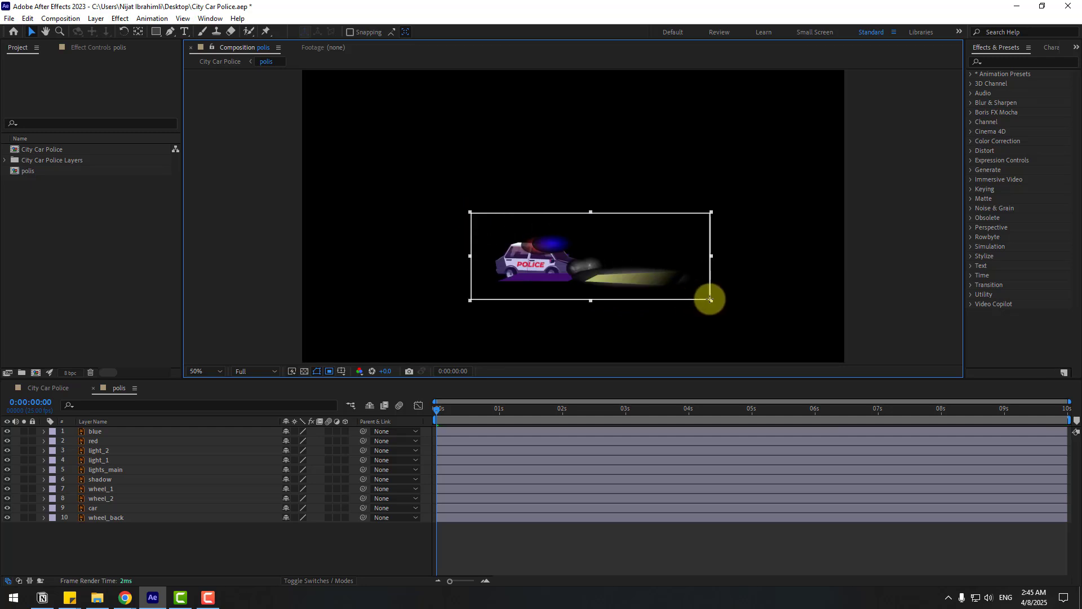
pyautogui.click(60, 18)
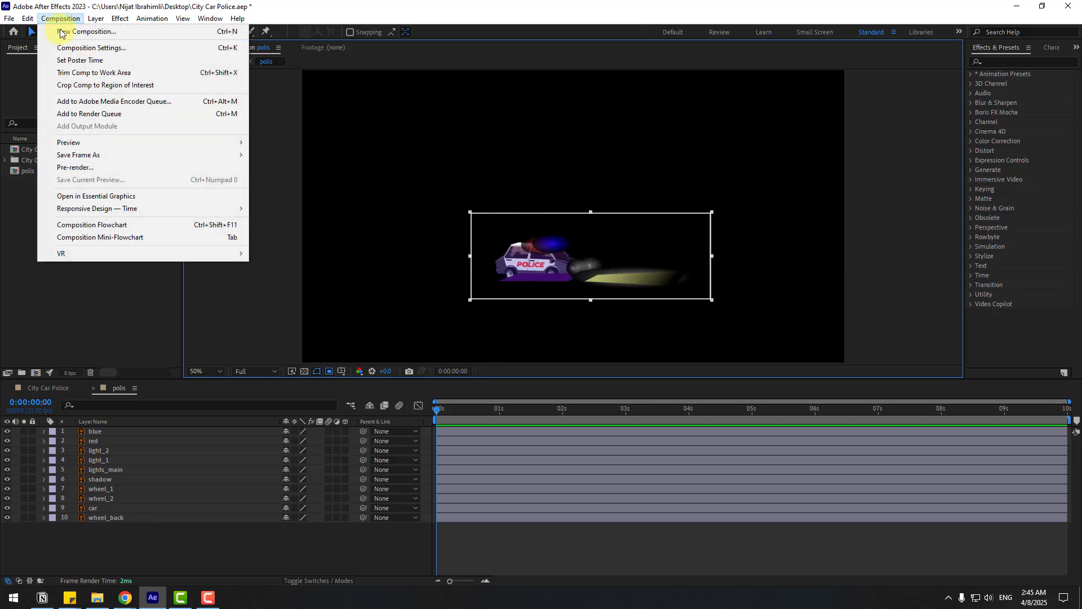
pyautogui.click(120, 86)
pyautogui.press('.')
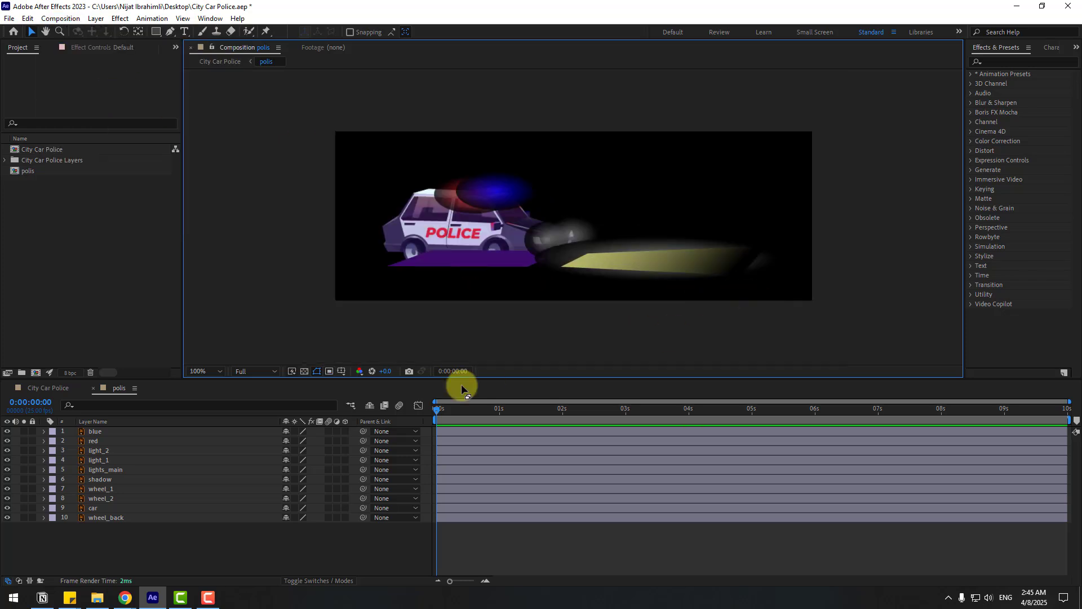
# Show the layer blending modes and set both the blue and red siren light layers to Add.
pyautogui.click(302, 581)
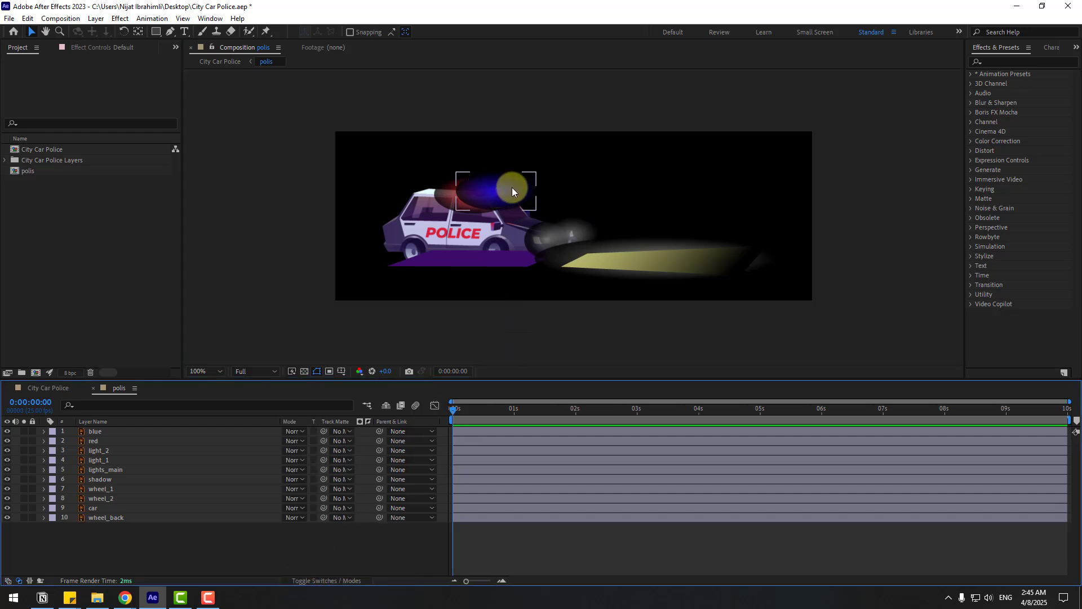
pyautogui.click(510, 215)
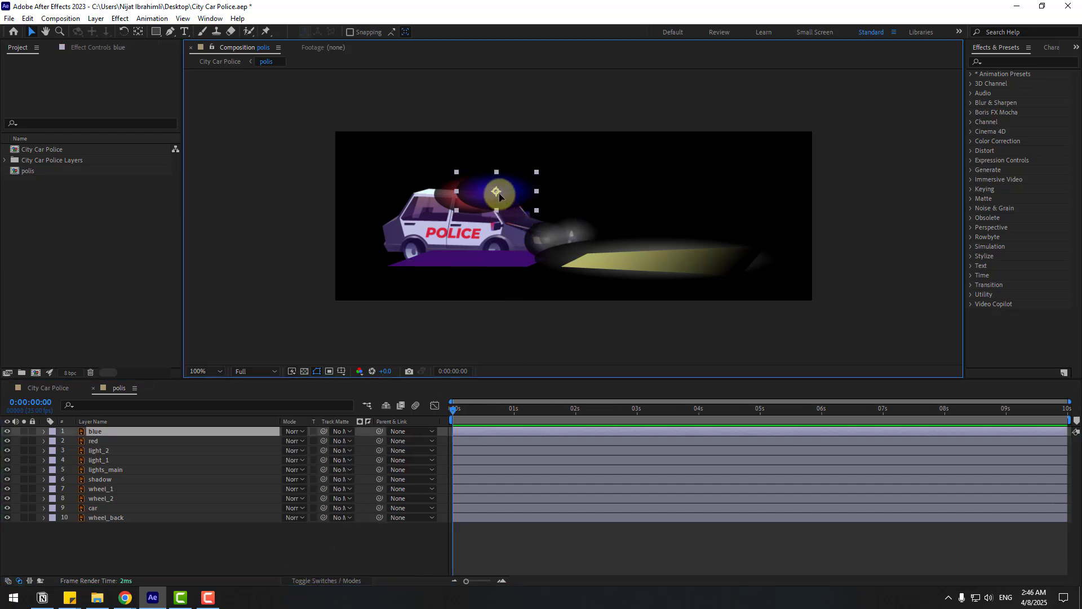
pyautogui.scroll(2, 452, 224)
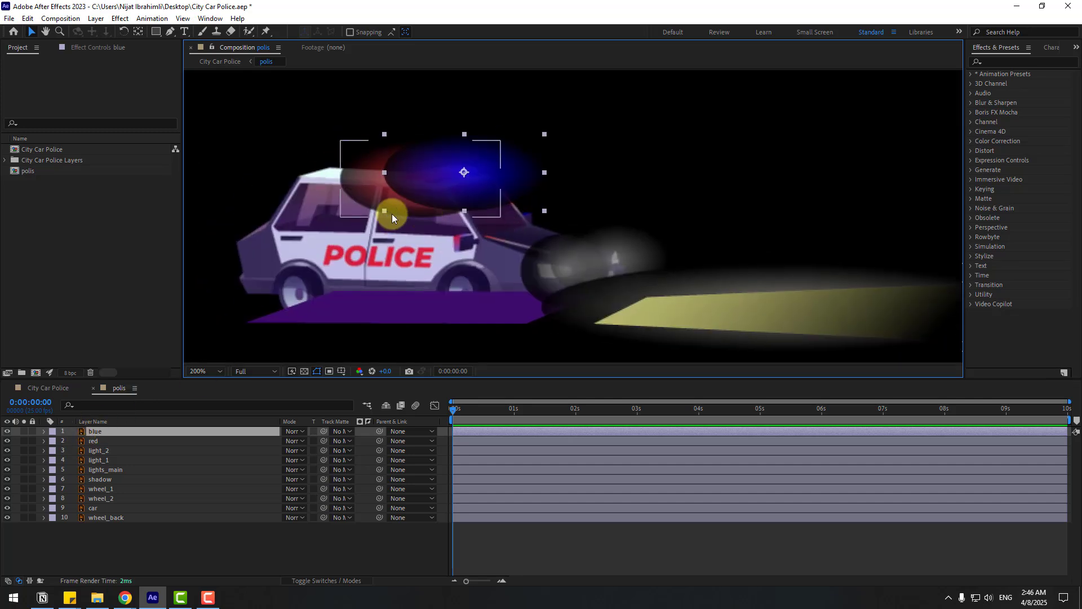
pyautogui.click(298, 431)
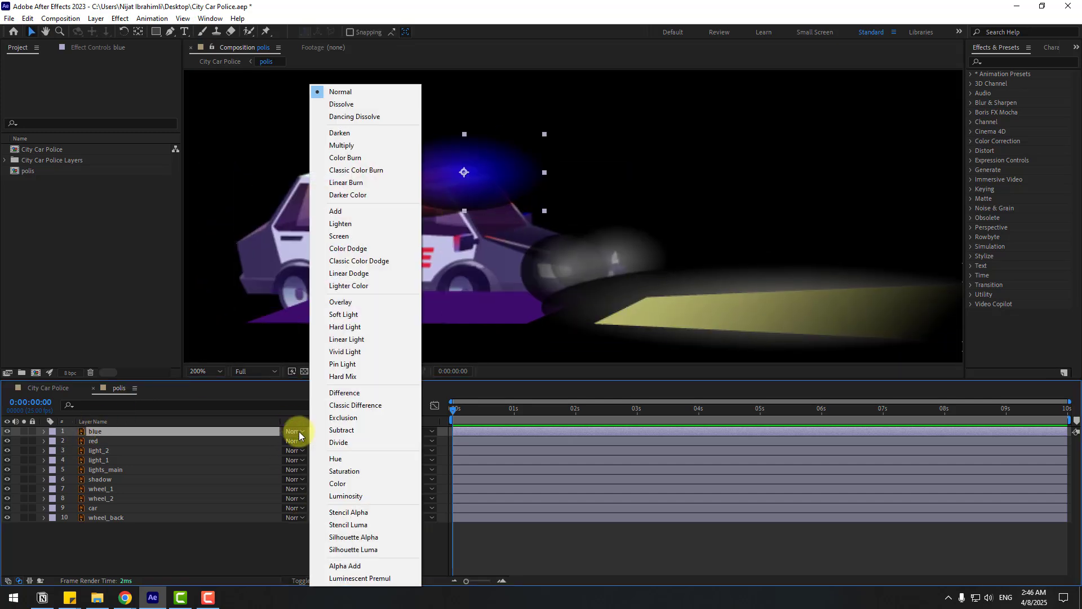
pyautogui.click(357, 213)
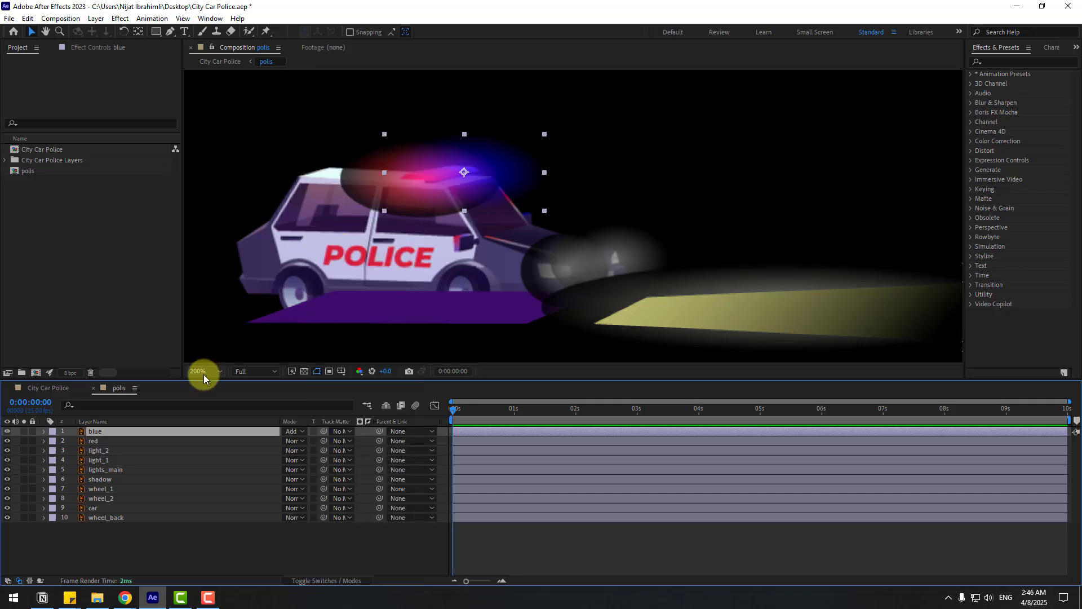
pyautogui.click(89, 442)
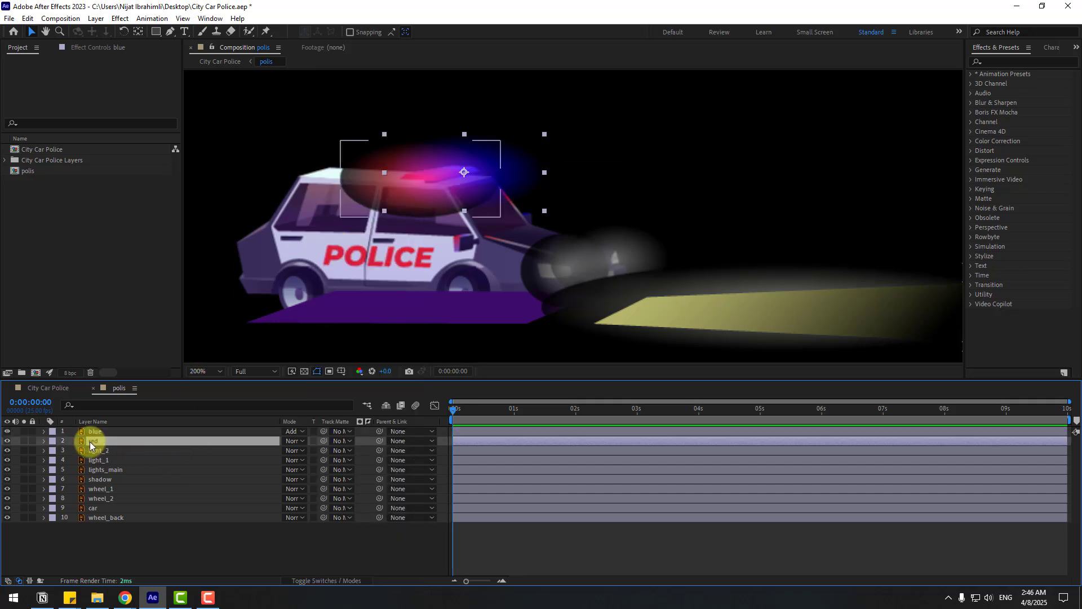
pyautogui.click(294, 440)
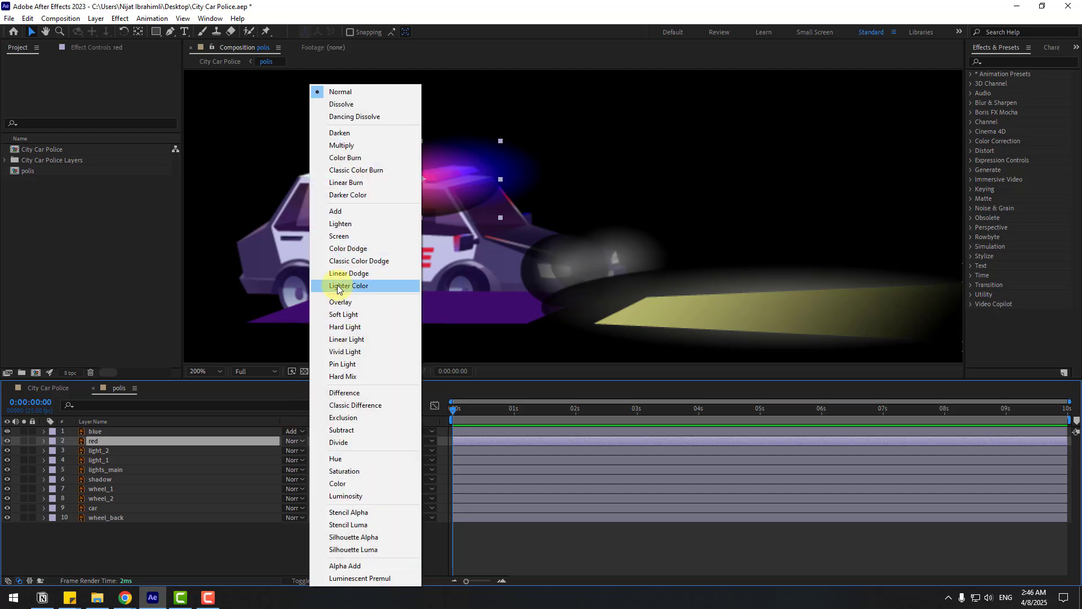
pyautogui.click(343, 211)
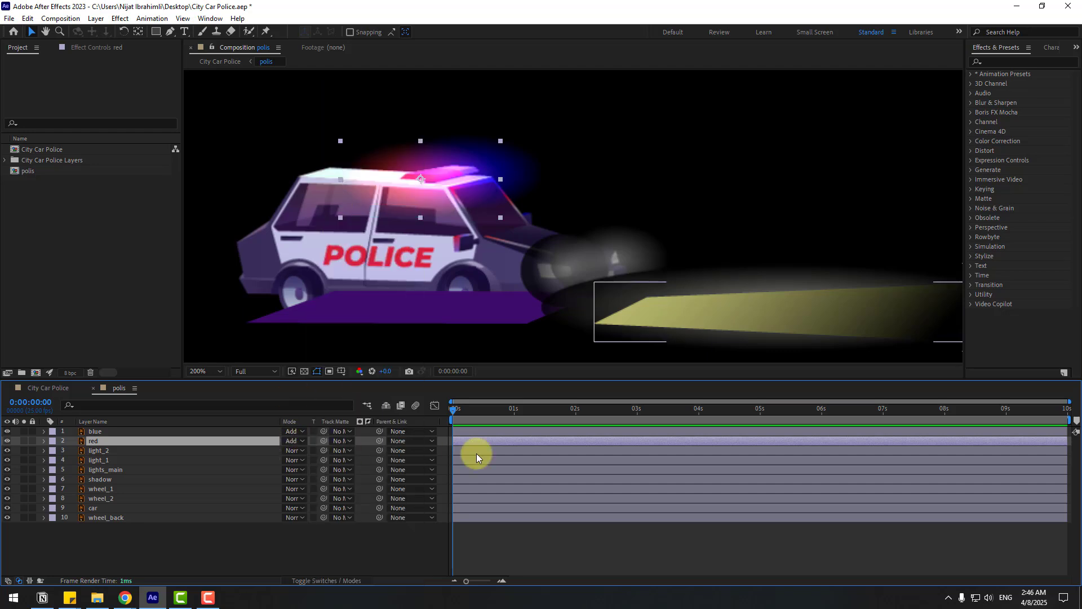
# Set the blending mode of the light_2, light_1 and lights_main layers to Add.
pyautogui.click(111, 452)
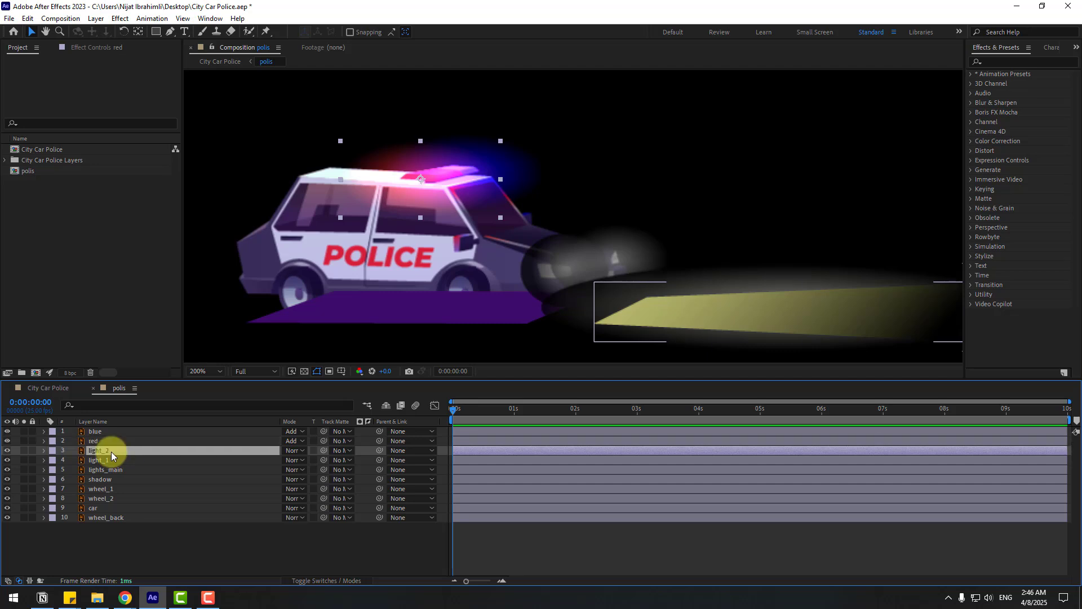
pyautogui.keyDown('shift'); pyautogui.click(109, 462); pyautogui.keyUp('shift')
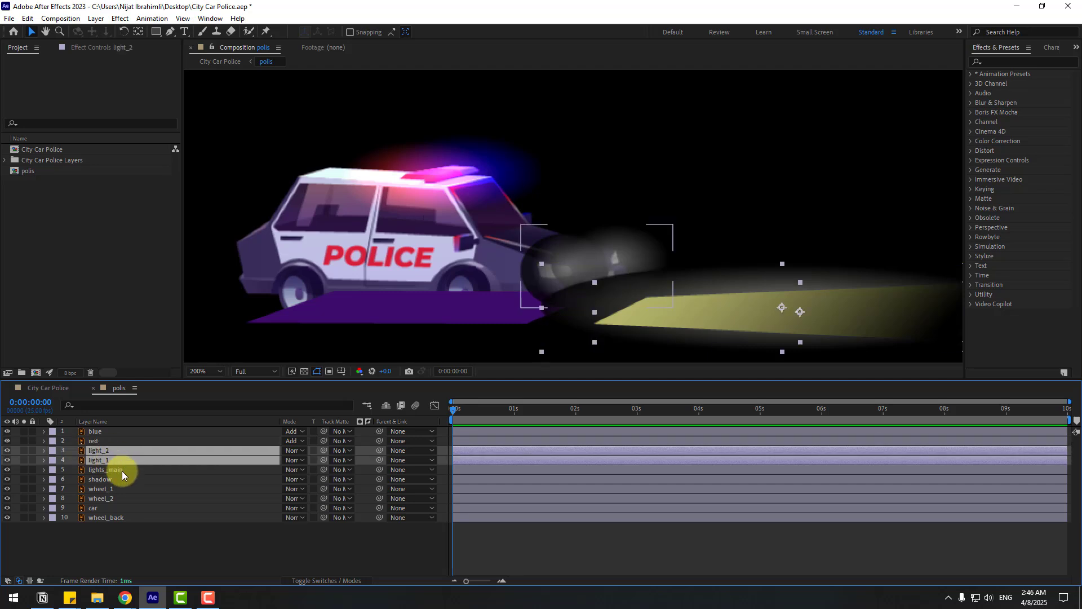
pyautogui.keyDown('shift'); pyautogui.click(121, 472); pyautogui.keyUp('shift')
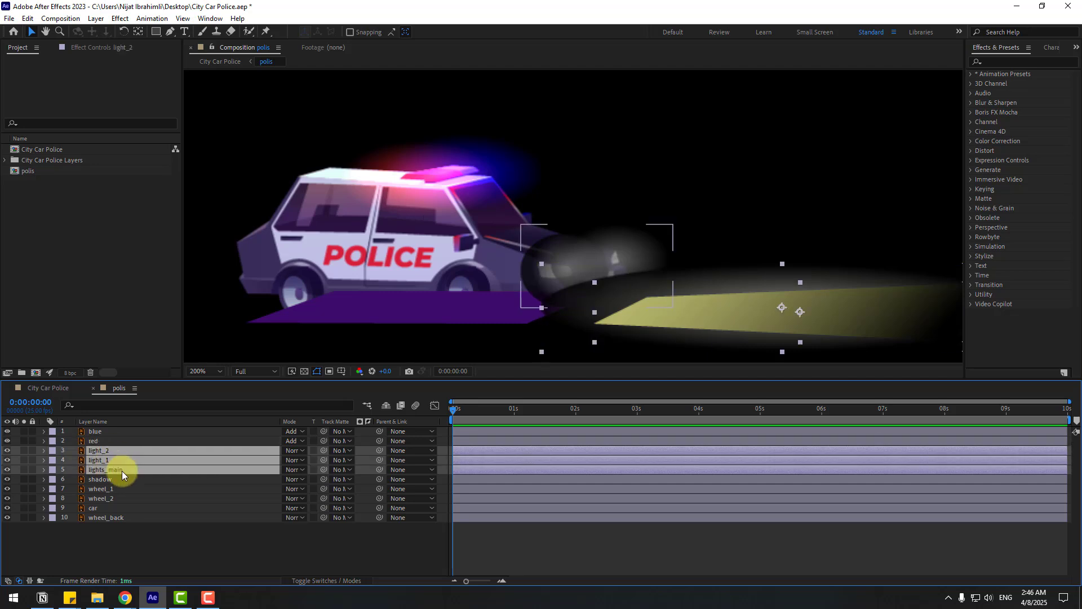
pyautogui.click(290, 450)
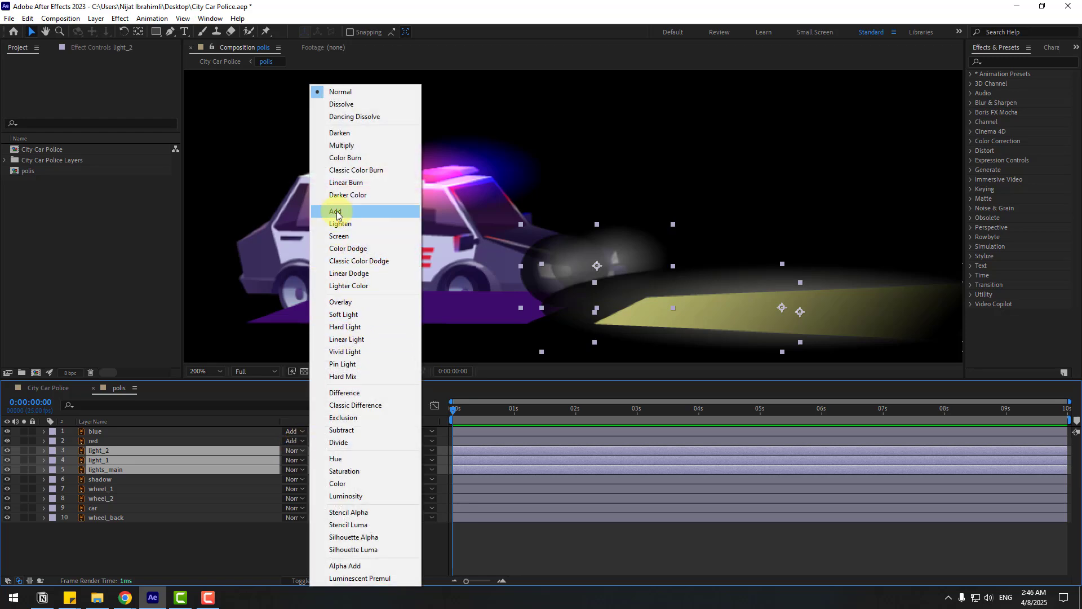
pyautogui.click(377, 211)
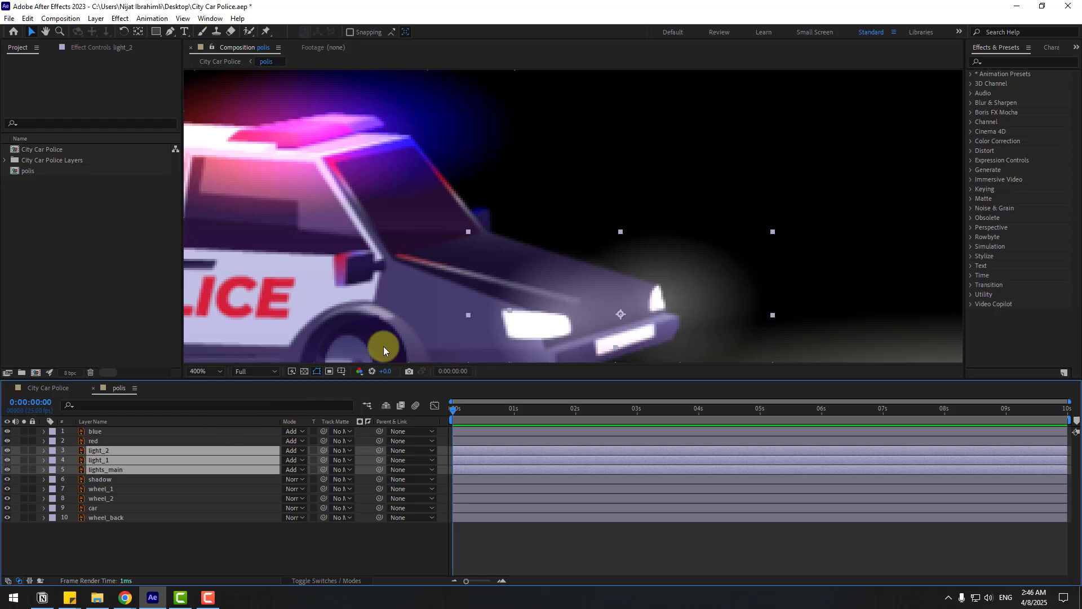
# Move the shadow layer below wheel_back at the end of the layer stack and save the project.
pyautogui.click(105, 481)
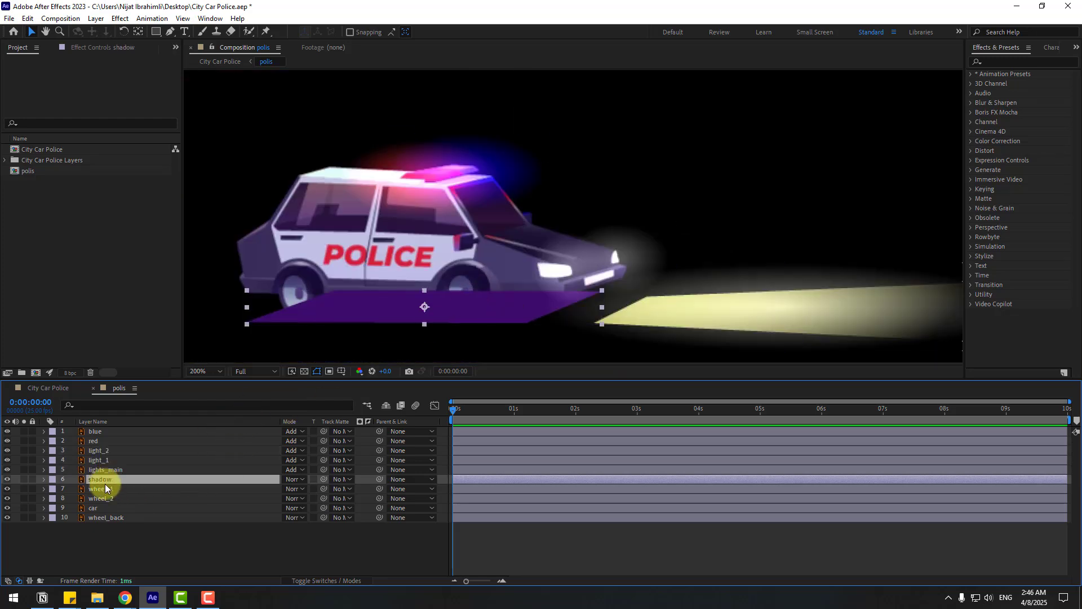
pyautogui.moveTo(100, 479); pyautogui.dragTo(116, 525)
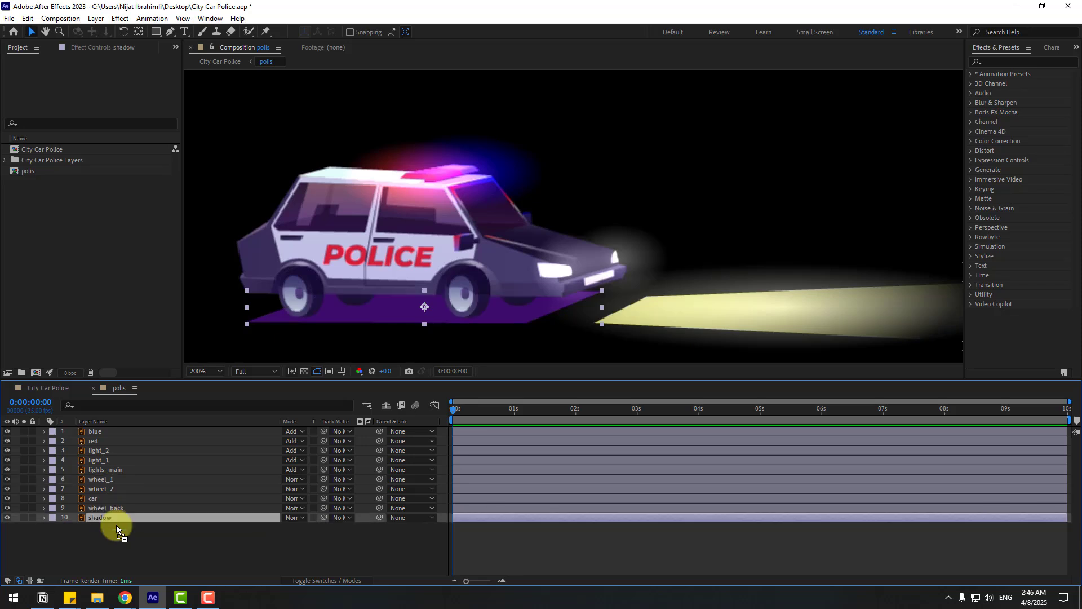
pyautogui.click(126, 538)
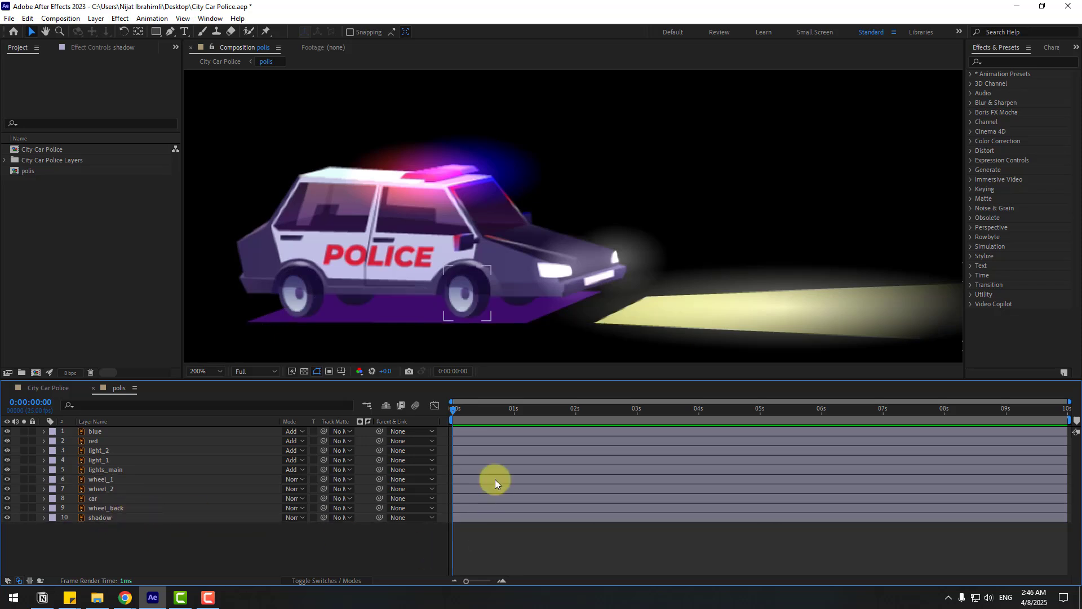
pyautogui.hotkey('ctrl', 's')
# Parent the blue, red, light_2, light_1 and lights_main layers to the car layer.
pyautogui.click(104, 431)
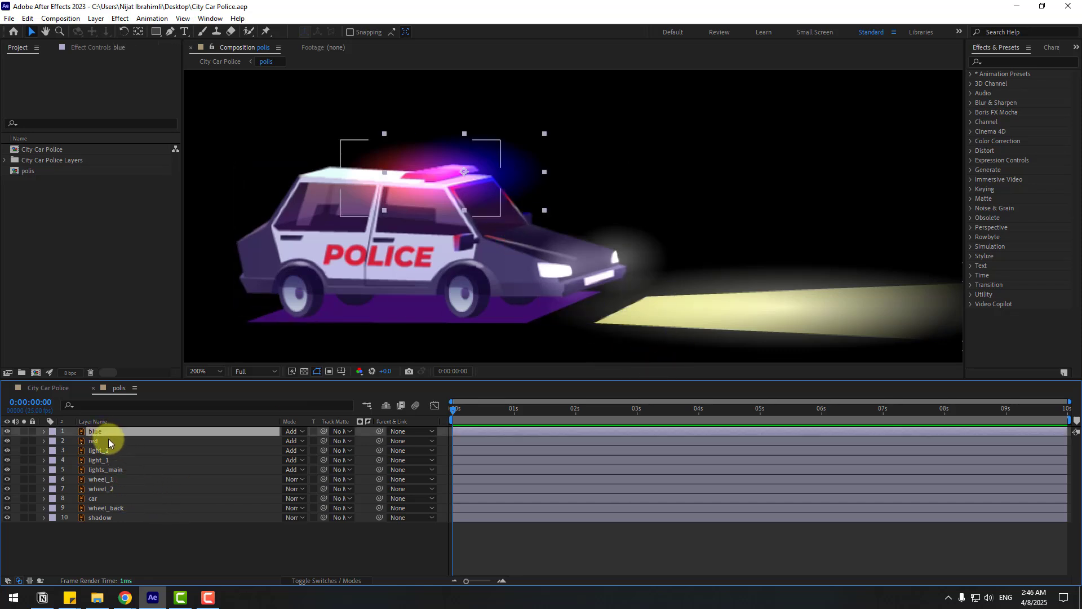
pyautogui.keyDown('ctrl'); pyautogui.click(103, 441); pyautogui.keyUp('ctrl')
pyautogui.keyDown('ctrl'); pyautogui.click(117, 451); pyautogui.keyUp('ctrl')
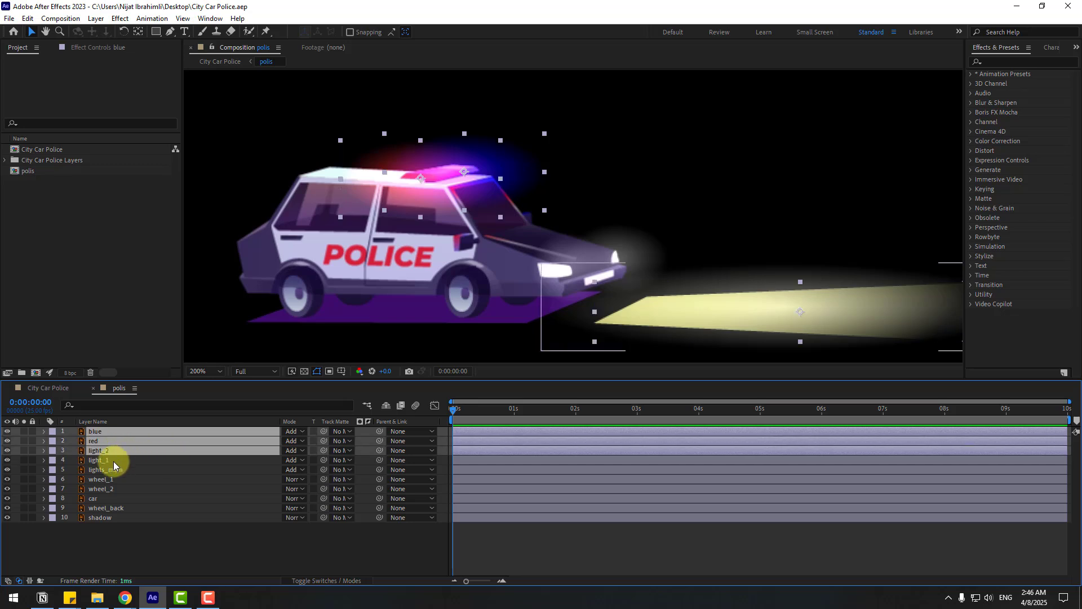
pyautogui.keyDown('ctrl'); pyautogui.click(113, 462); pyautogui.keyUp('ctrl')
pyautogui.keyDown('ctrl'); pyautogui.click(120, 470); pyautogui.keyUp('ctrl')
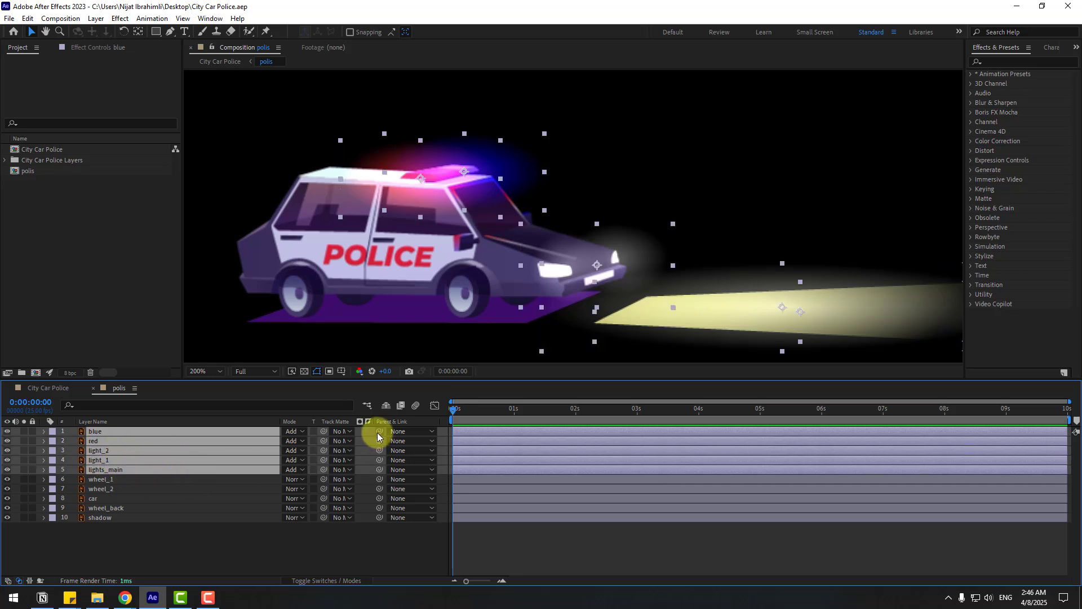
pyautogui.moveTo(379, 431); pyautogui.dragTo(96, 499)
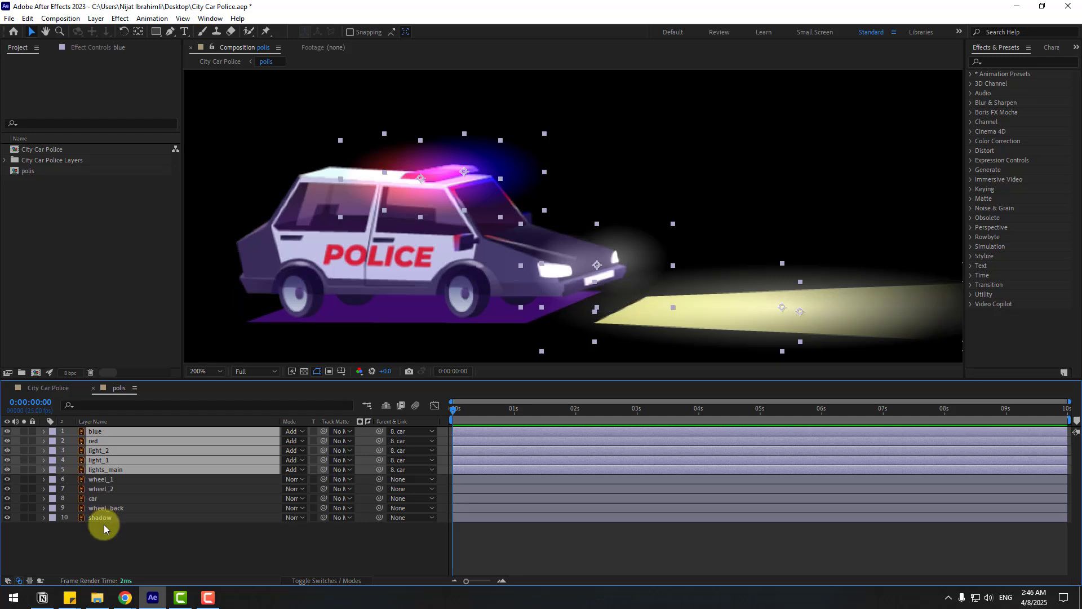
# Move the car layer's anchor point down to the lower body between the wheels and save the project.
pyautogui.click(93, 498)
pyautogui.moveTo(397, 240); pyautogui.dragTo(387, 290)
pyautogui.click(140, 35)
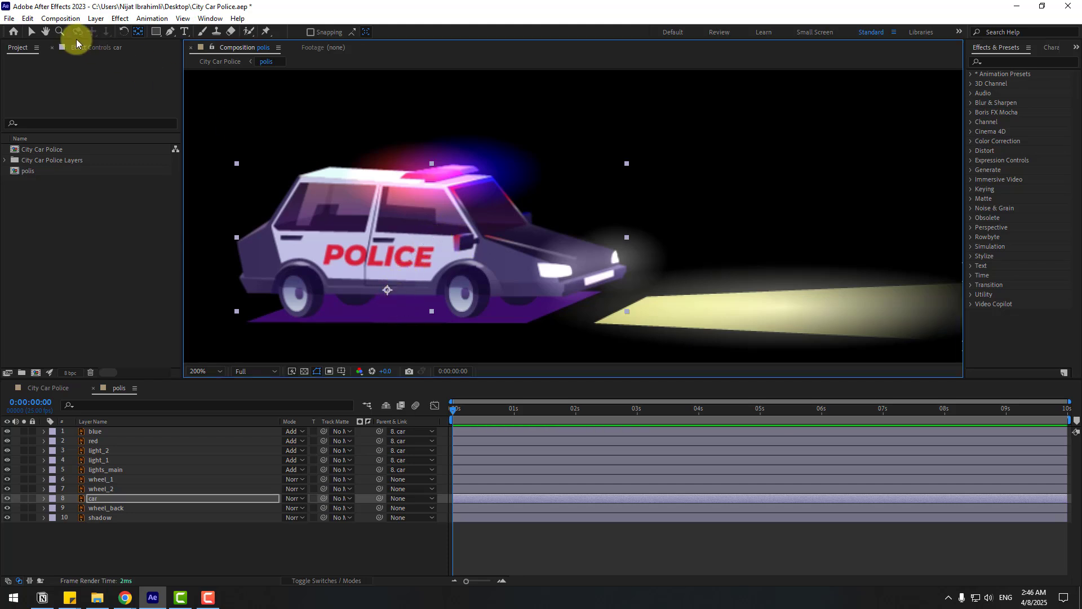
pyautogui.click(32, 32)
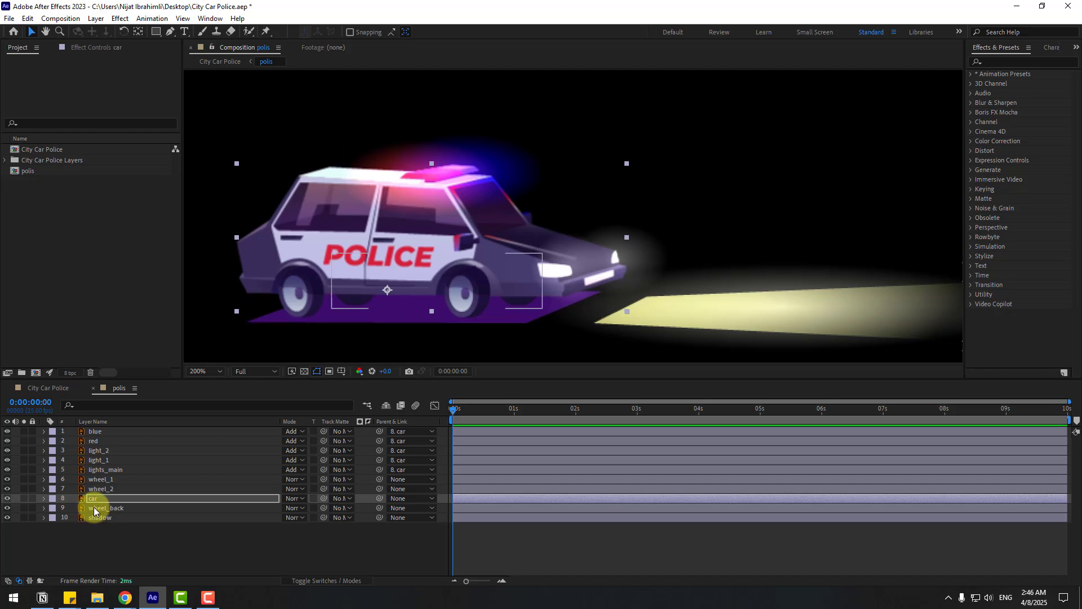
pyautogui.hotkey('ctrl', 's')
# Keyframe the car's position at 0:00:00:00, and at 0:00:00:06 lower the car to 216.9, 215.0.
pyautogui.press('p')
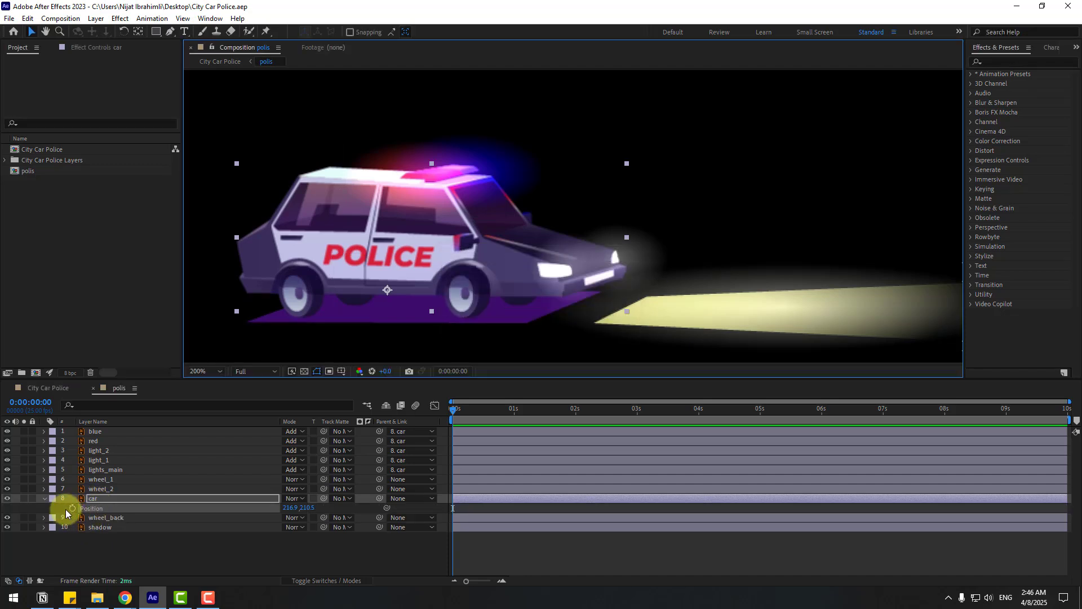
pyautogui.click(72, 509)
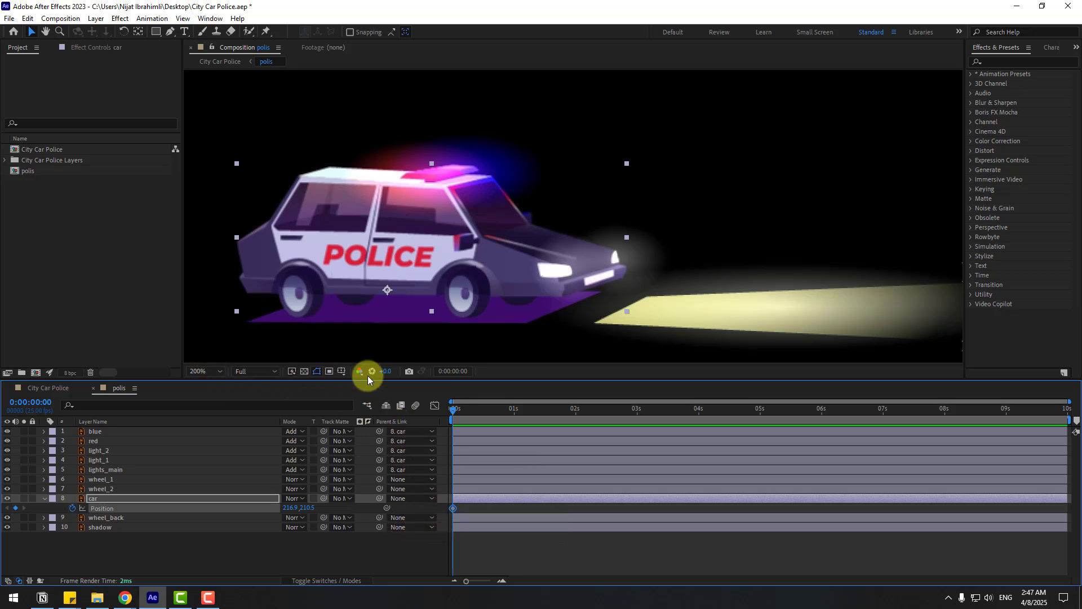
pyautogui.click(453, 371)
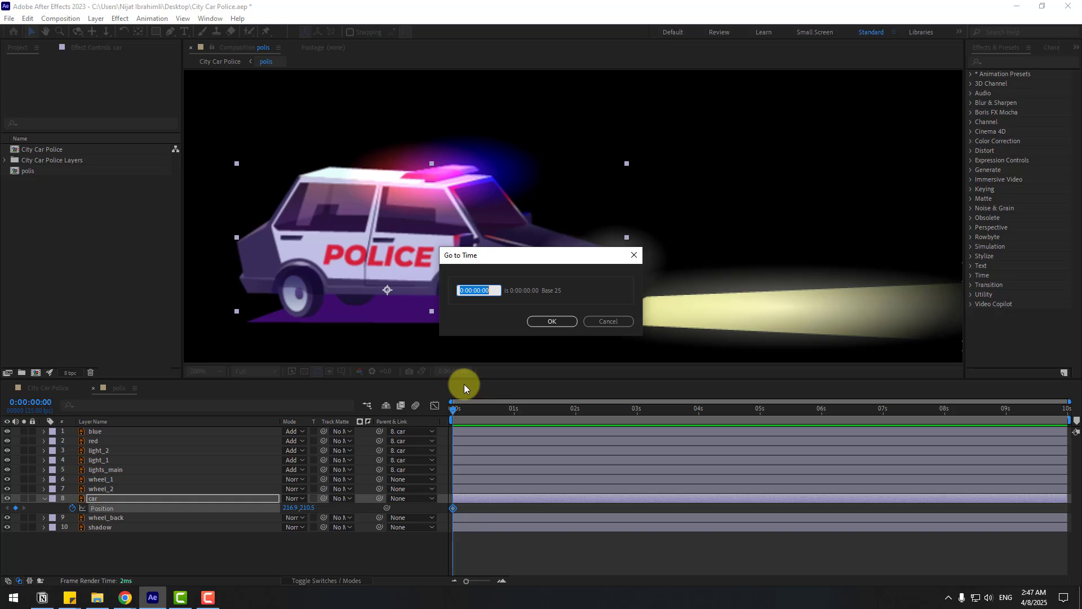
pyautogui.write('+6')
pyautogui.click(564, 320)
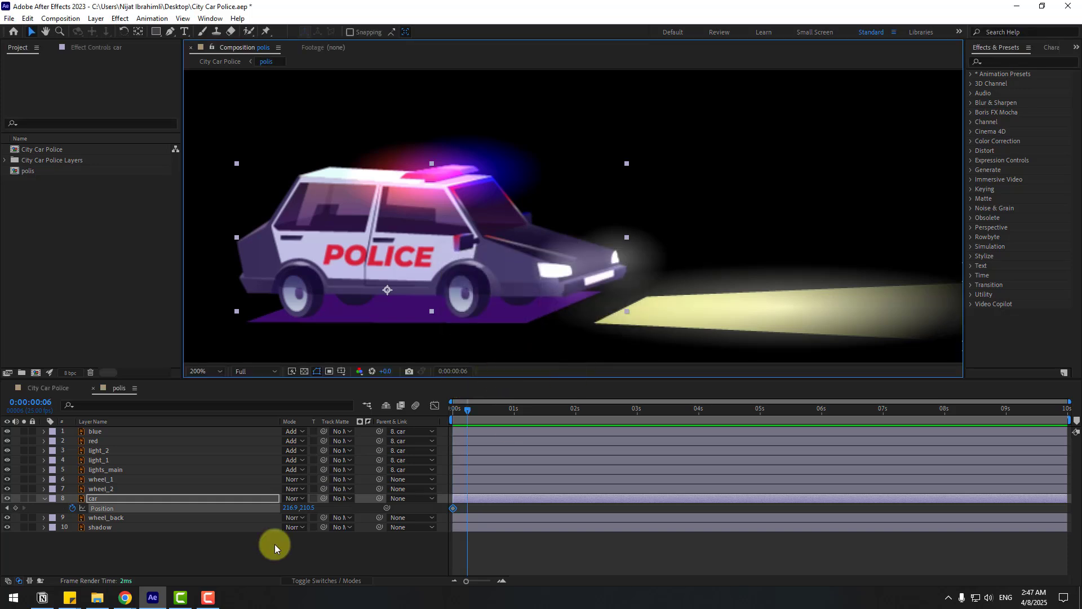
pyautogui.press('Down')
pyautogui.press('Down')
pyautogui.press('Down')
pyautogui.press('Down')
pyautogui.press('Down')
pyautogui.press('Down')
pyautogui.press('Down')
pyautogui.press('Down')
pyautogui.press('Down')
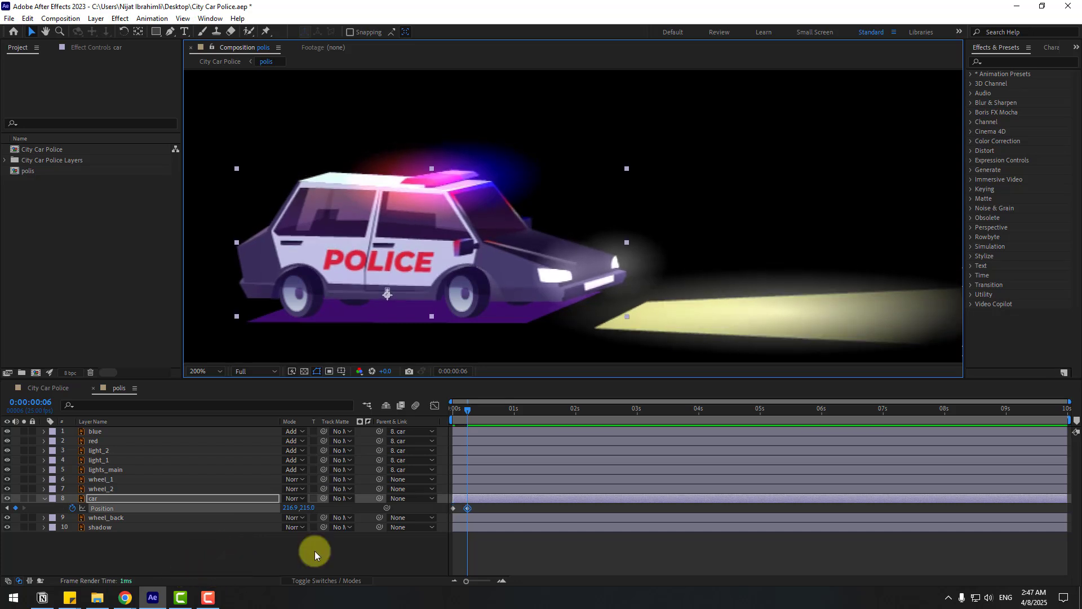
# At 0:00:00:12, raise the car back to position 216.9, 210.5 as a third keyframe.
pyautogui.moveTo(463, 408)
pyautogui.mouseDown()
pyautogui.moveTo(450, 408)
pyautogui.moveTo(465, 409)
pyautogui.mouseUp()
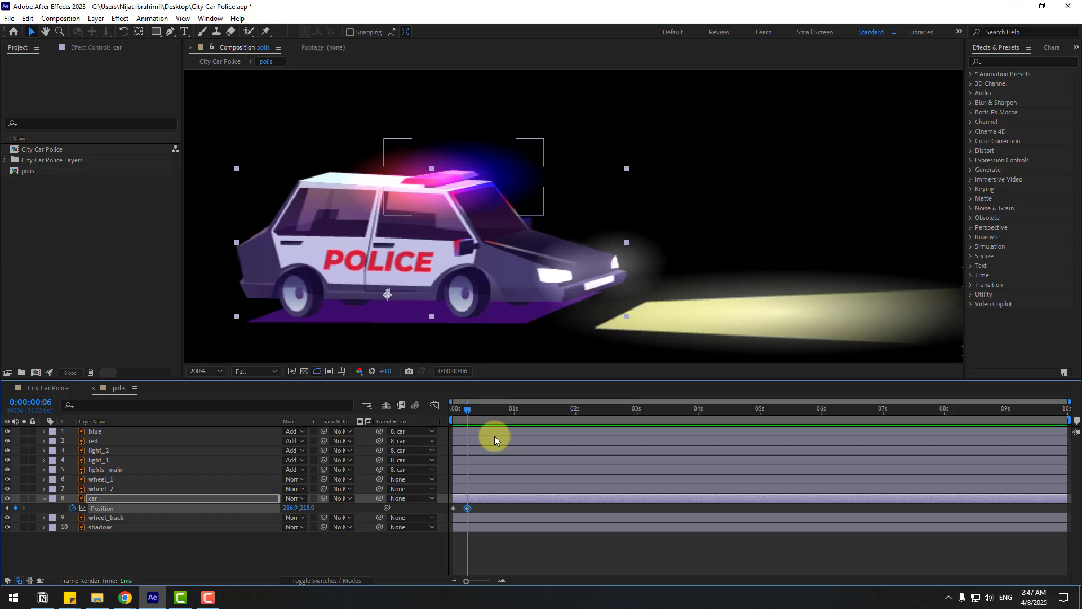
pyautogui.press('pagedown')
pyautogui.press('pagedown')
pyautogui.press('pagedown')
pyautogui.press('pagedown')
pyautogui.press('pagedown')
pyautogui.press('pagedown')
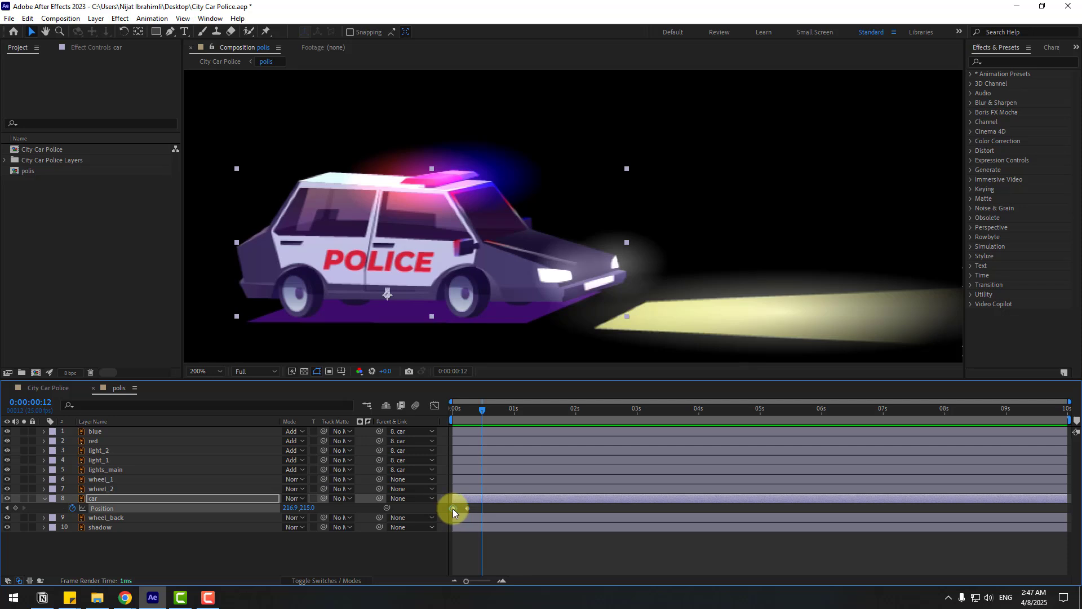
pyautogui.press('Up')
pyautogui.press('Up')
pyautogui.press('Up')
pyautogui.press('Up')
pyautogui.press('Up')
pyautogui.press('Up')
pyautogui.press('Up')
pyautogui.press('Up')
pyautogui.press('Up')
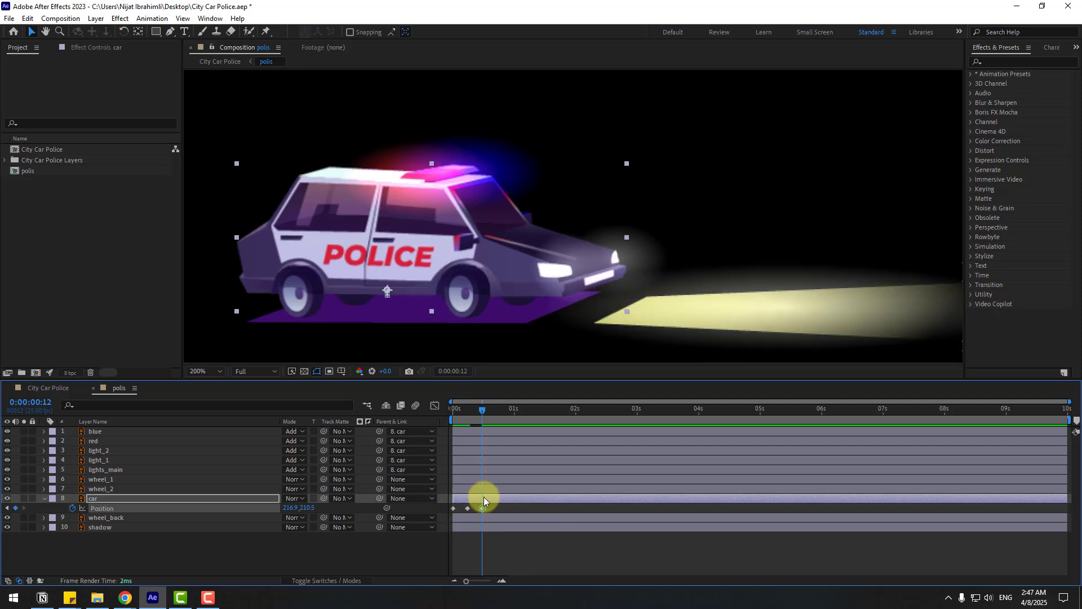
# Apply Easy Ease to all three of the car's position keyframes and preview the bounce.
pyautogui.moveTo(484, 510); pyautogui.dragTo(449, 507)
pyautogui.rightClick(452, 509)
pyautogui.moveTo(524, 502)
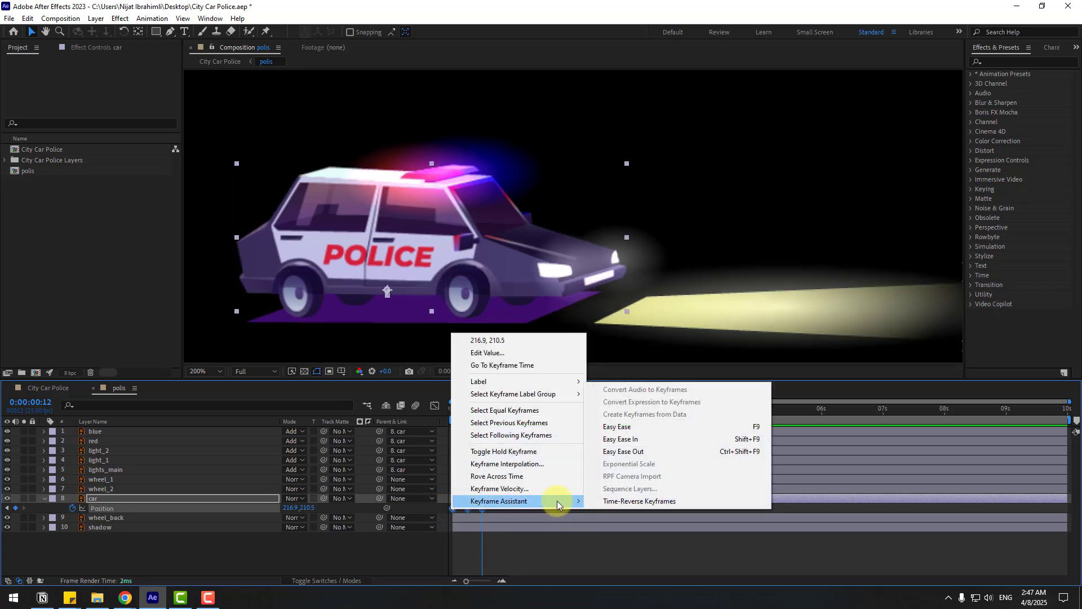
pyautogui.click(652, 428)
pyautogui.press('space')
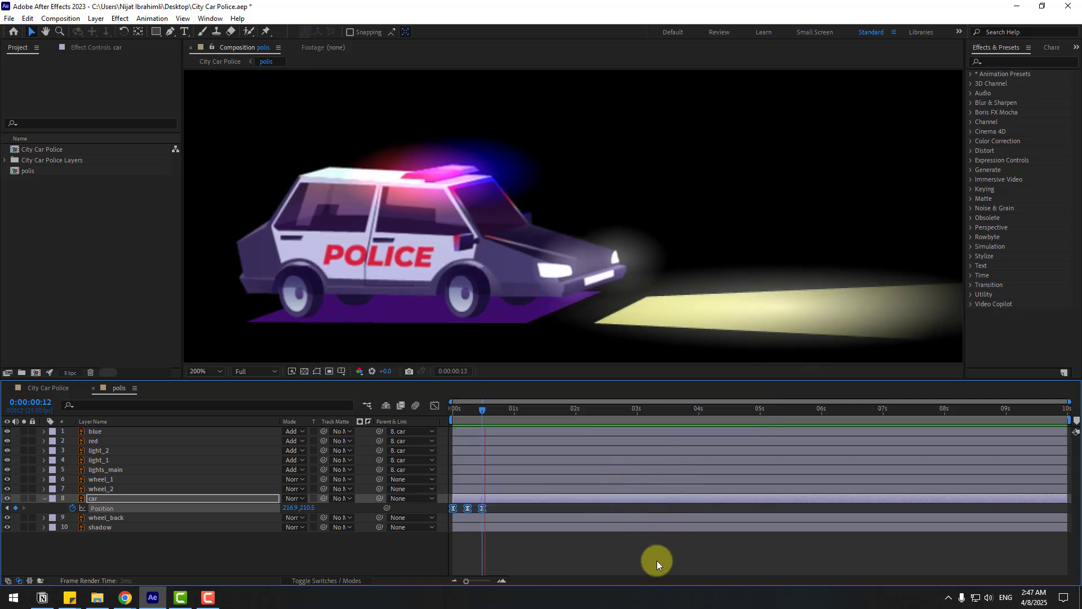
pyautogui.click(538, 560)
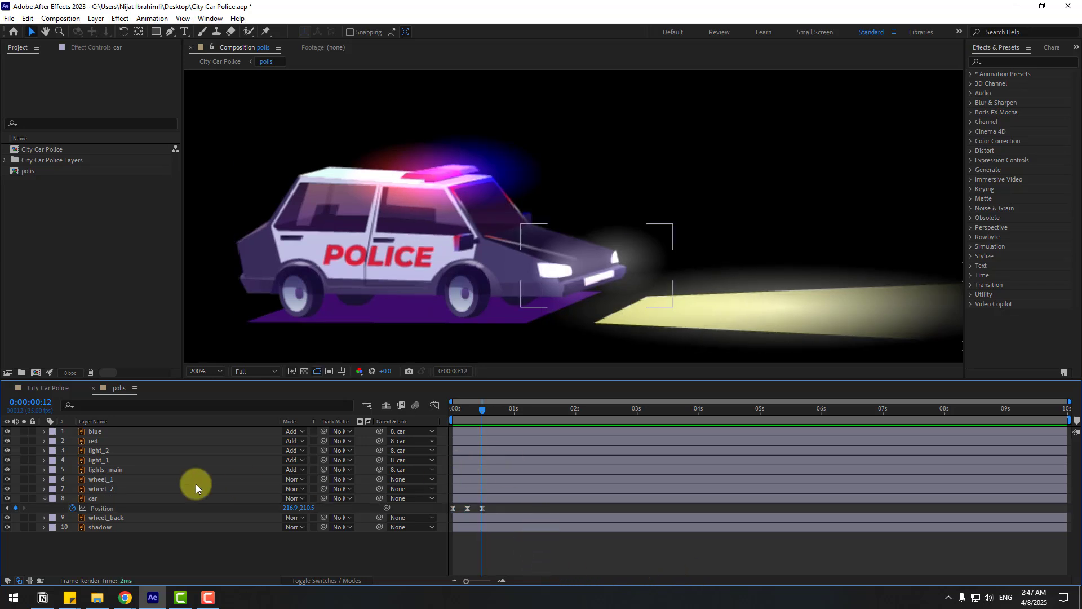
# Add the expression loopOutDuration(type = "cycle", duration = 0) to the car's position and play the loop.
pyautogui.keyDown('alt'); pyautogui.click(70, 511); pyautogui.keyUp('alt')
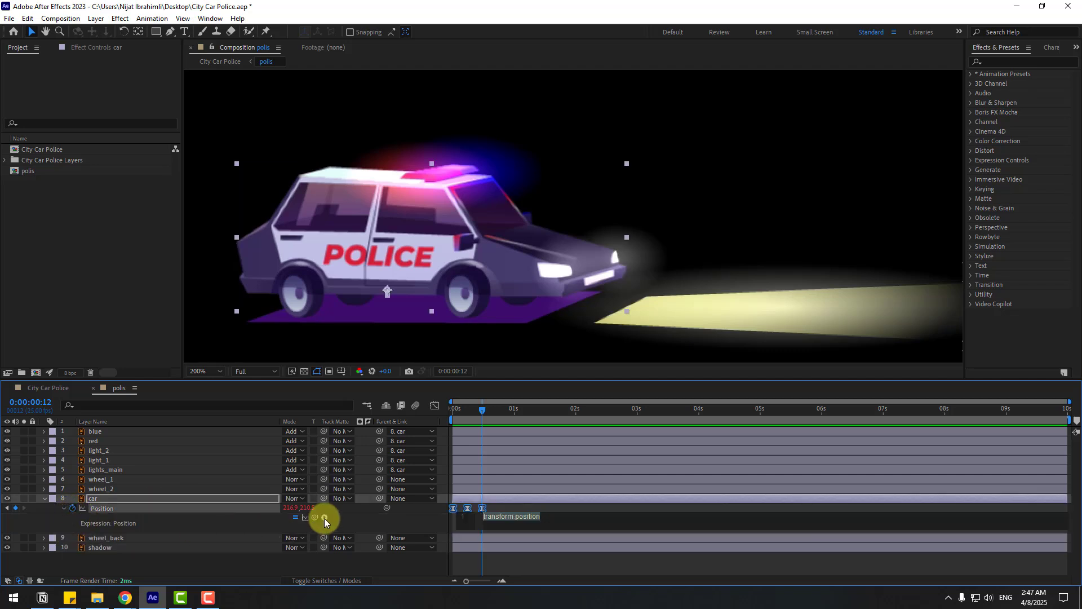
pyautogui.click(324, 518)
pyautogui.moveTo(398, 448)
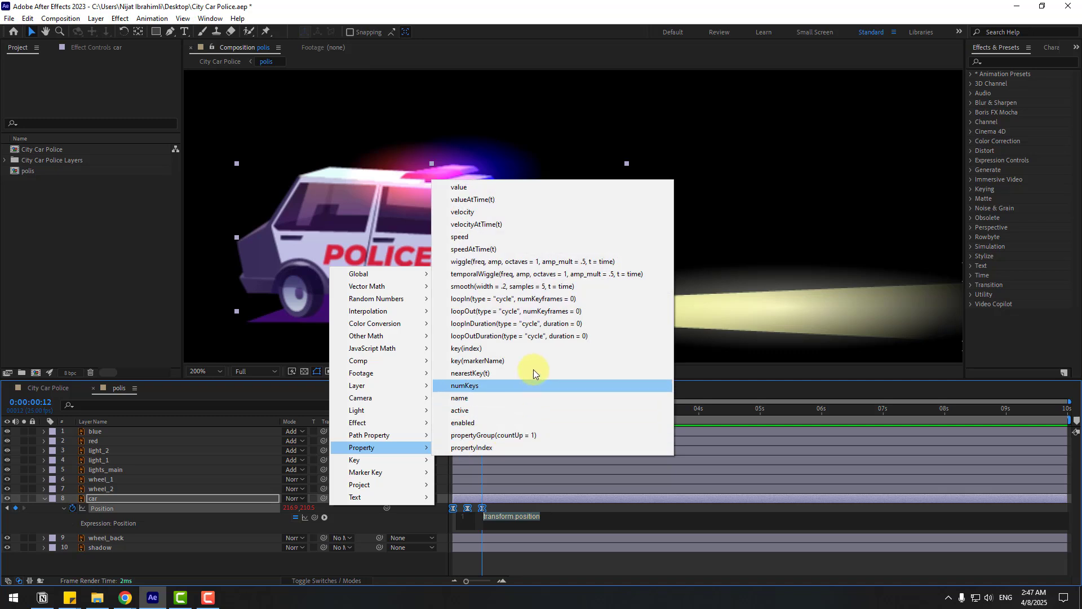
pyautogui.click(499, 338)
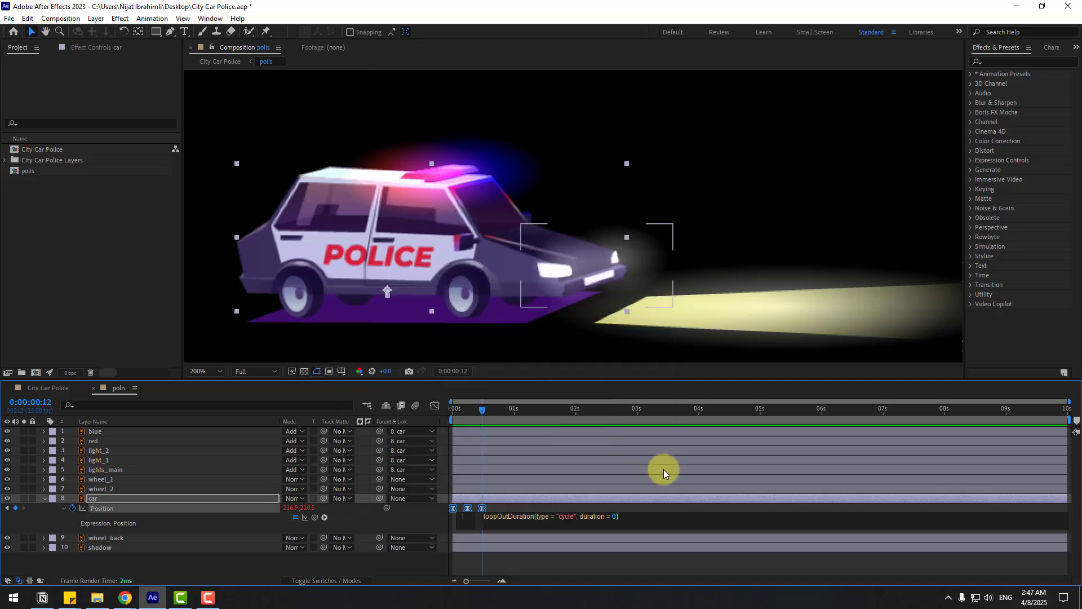
pyautogui.click(349, 569)
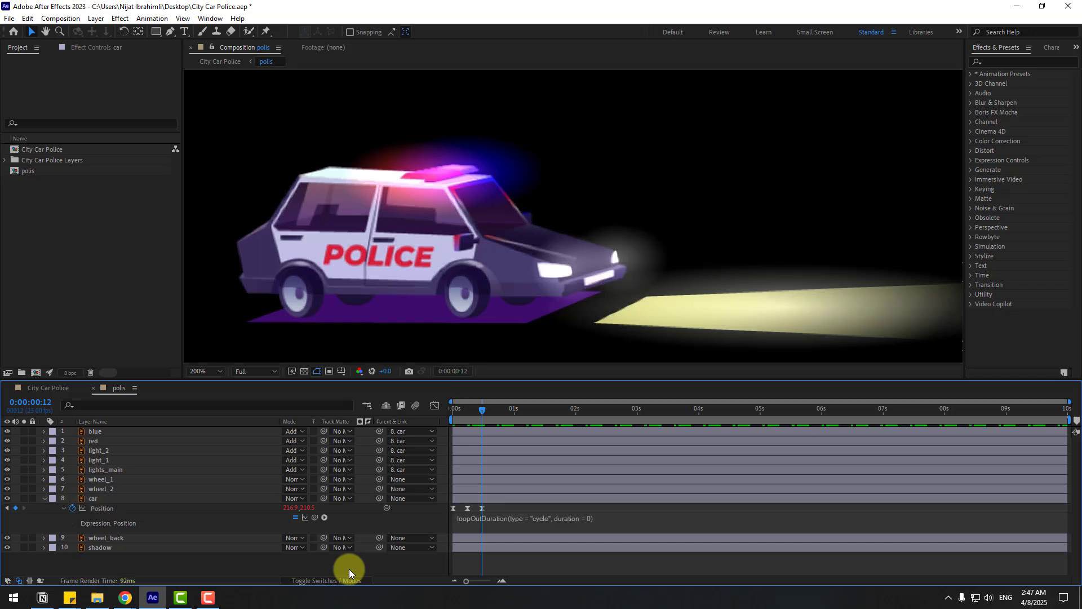
pyautogui.press('space')
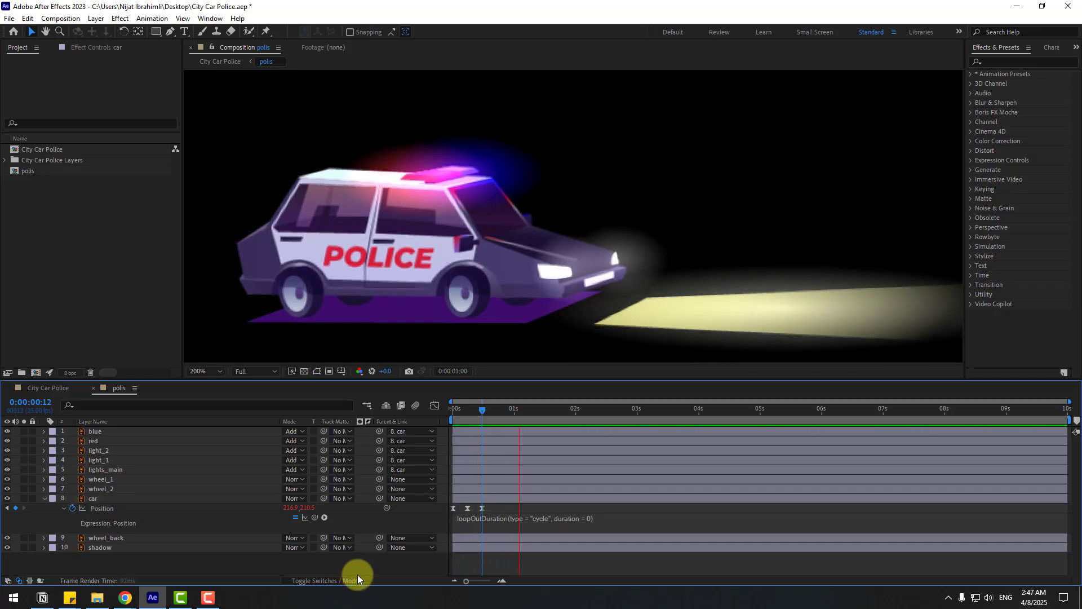
# Add a rotation keyframe of 3° to the car layer at 0:00:00:00, keeping its position property shown.
pyautogui.moveTo(479, 410); pyautogui.dragTo(452, 411)
pyautogui.click(453, 440)
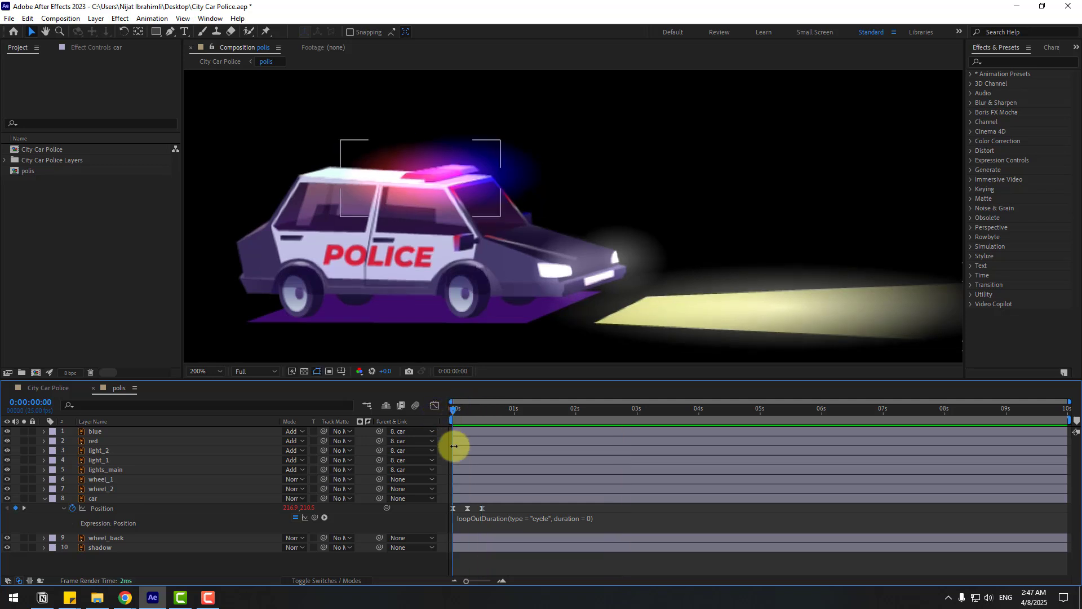
pyautogui.click(59, 530)
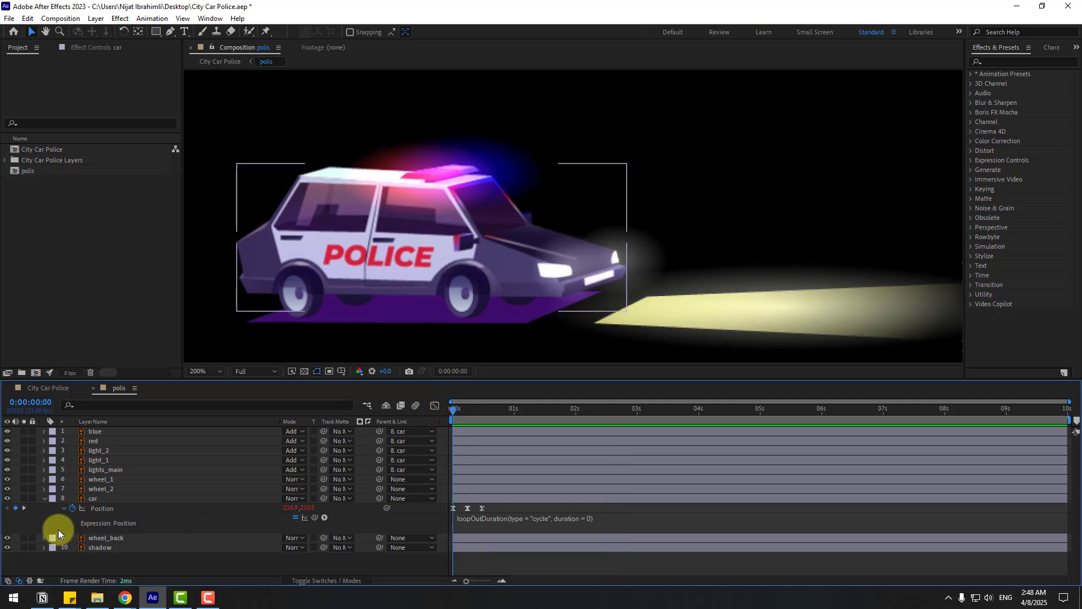
pyautogui.click(92, 499)
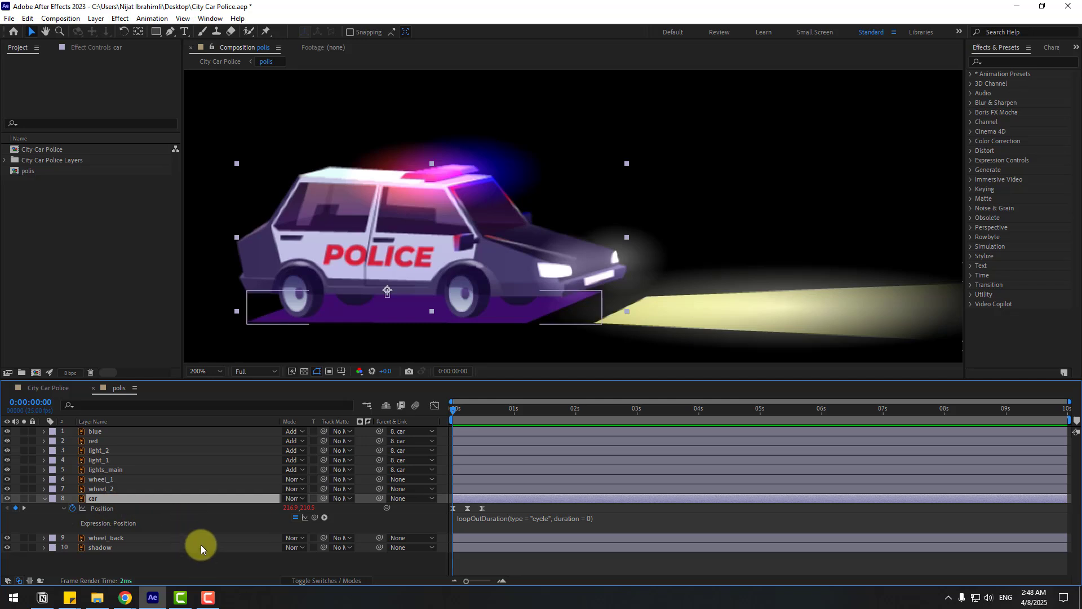
pyautogui.hotkey('shift', 'r')
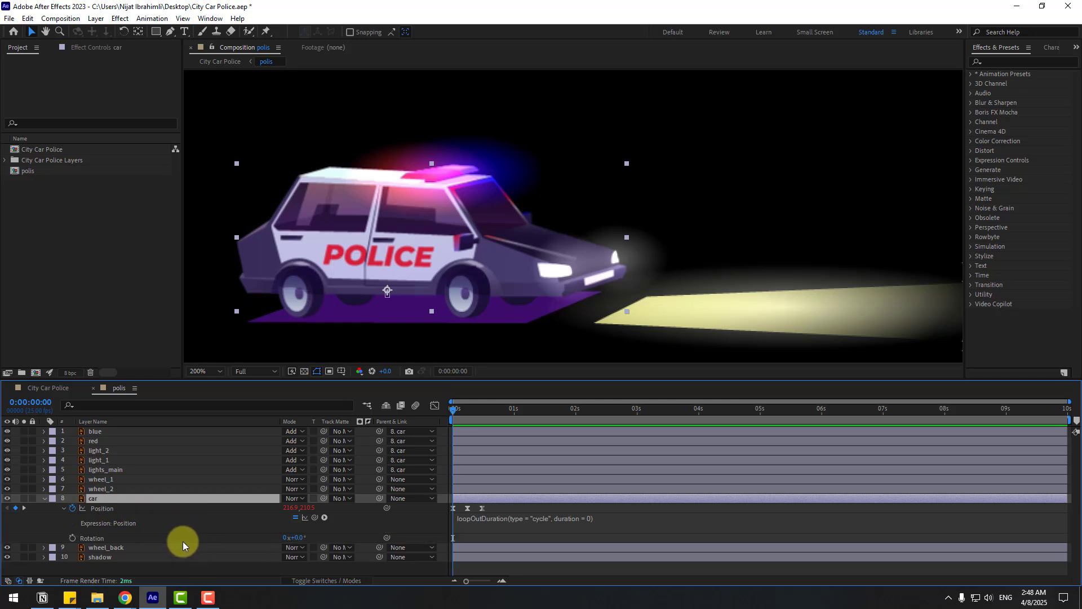
pyautogui.click(73, 538)
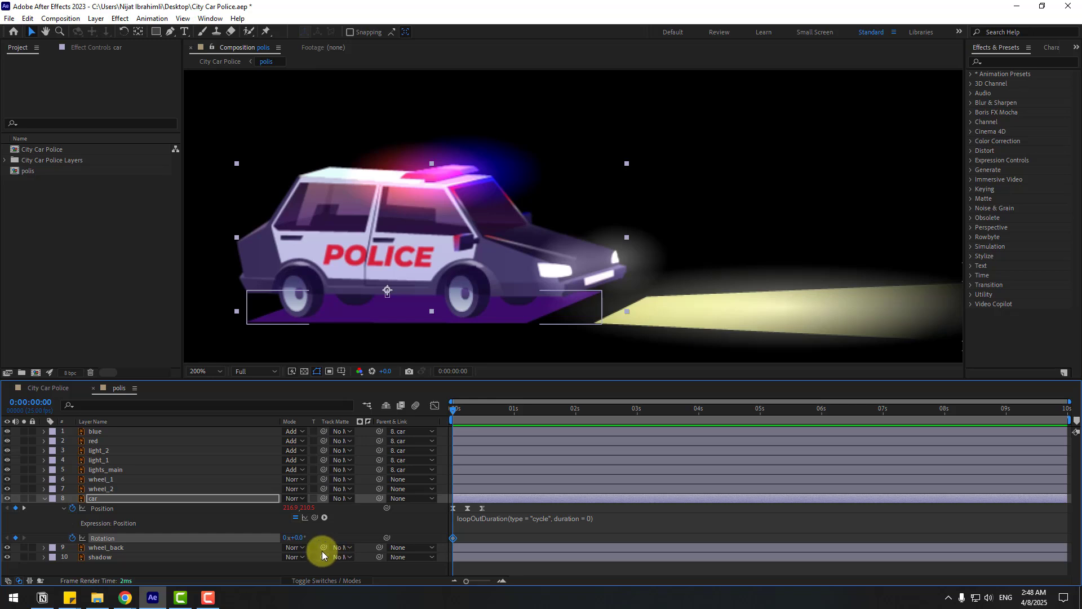
pyautogui.write('3')
pyautogui.press('Return')
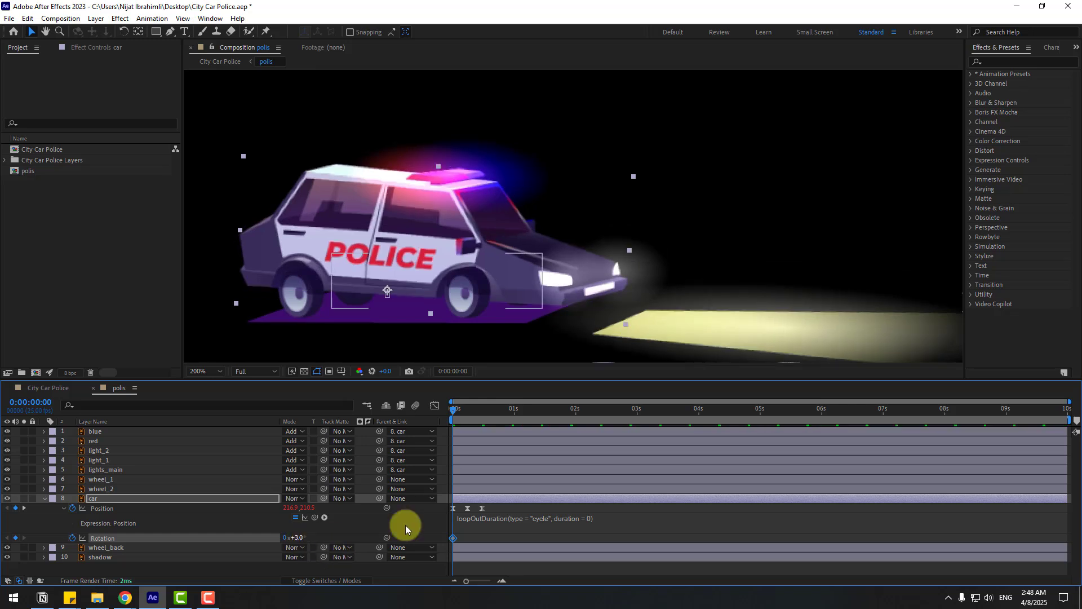
# Set the car's rotation to -3° at 0:00:00:10 and to 3° at 0:00:00:20.
pyautogui.press('space')
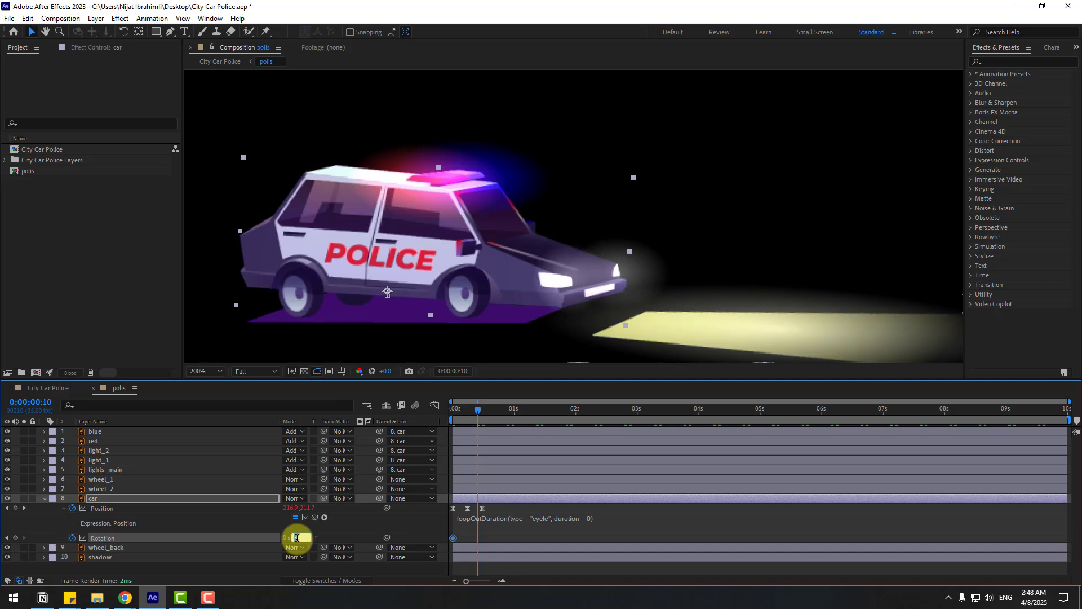
pyautogui.write('-2')
pyautogui.press('Return')
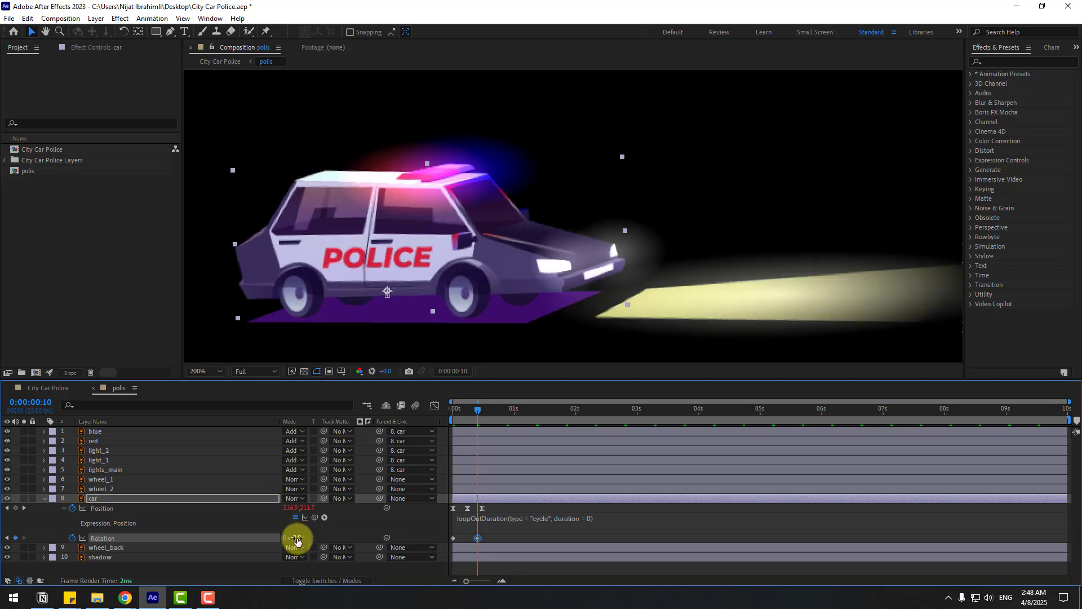
pyautogui.click(297, 539)
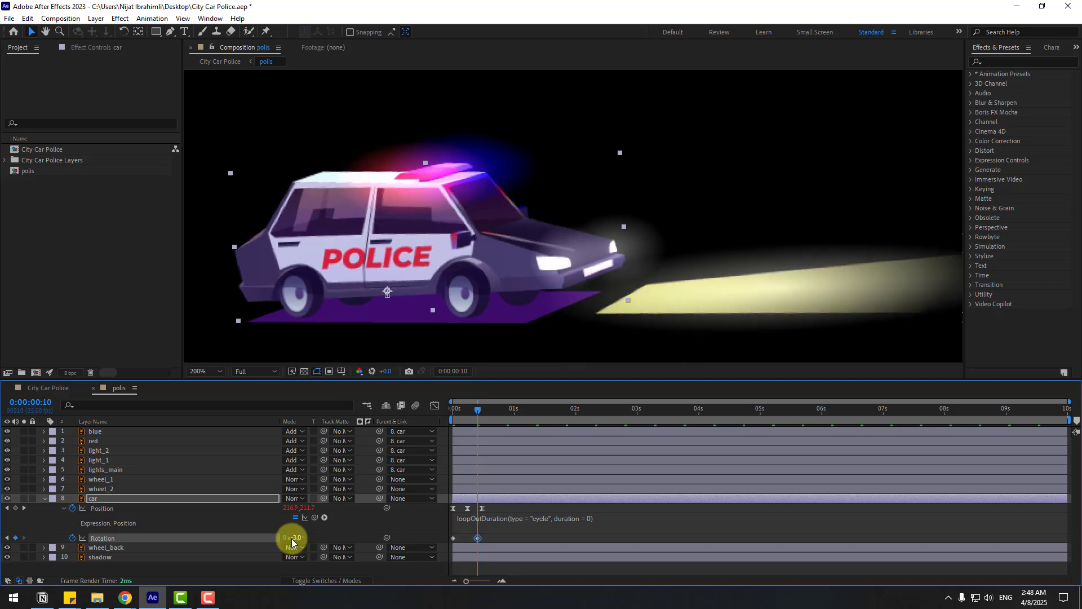
pyautogui.hotkey('shift', 'pagedown')
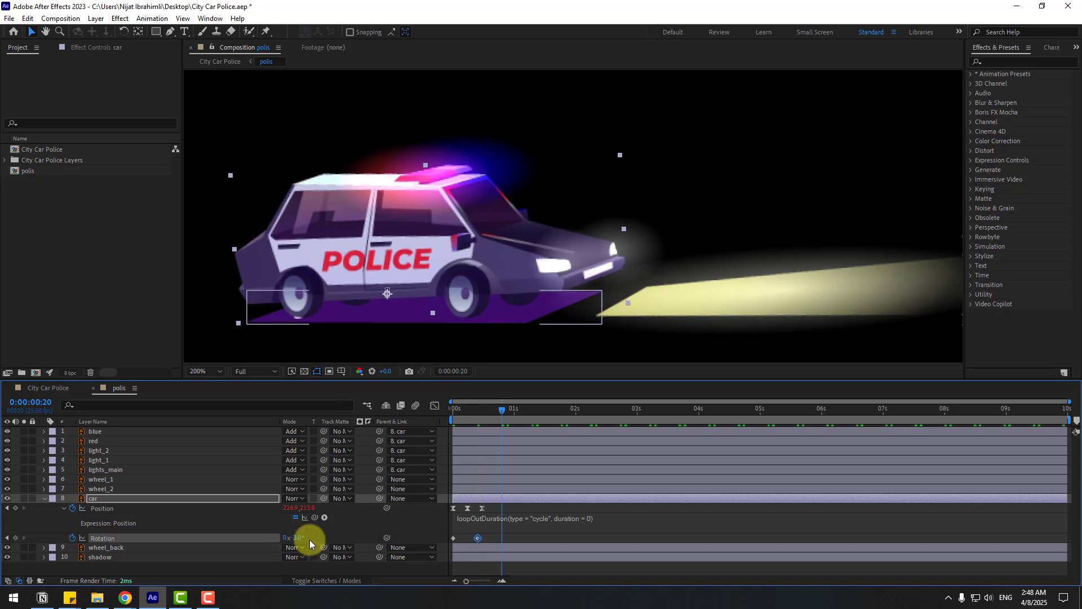
pyautogui.write('3')
pyautogui.press('Return')
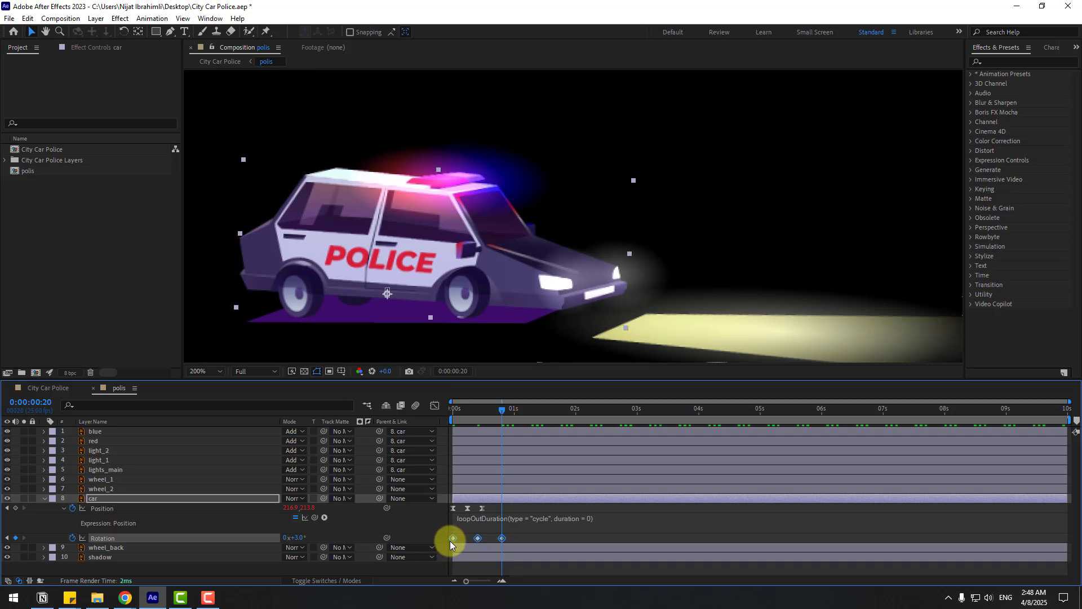
# Apply Easy Ease to all three of the car's rotation keyframes and preview the rocking motion.
pyautogui.rightClick(452, 540)
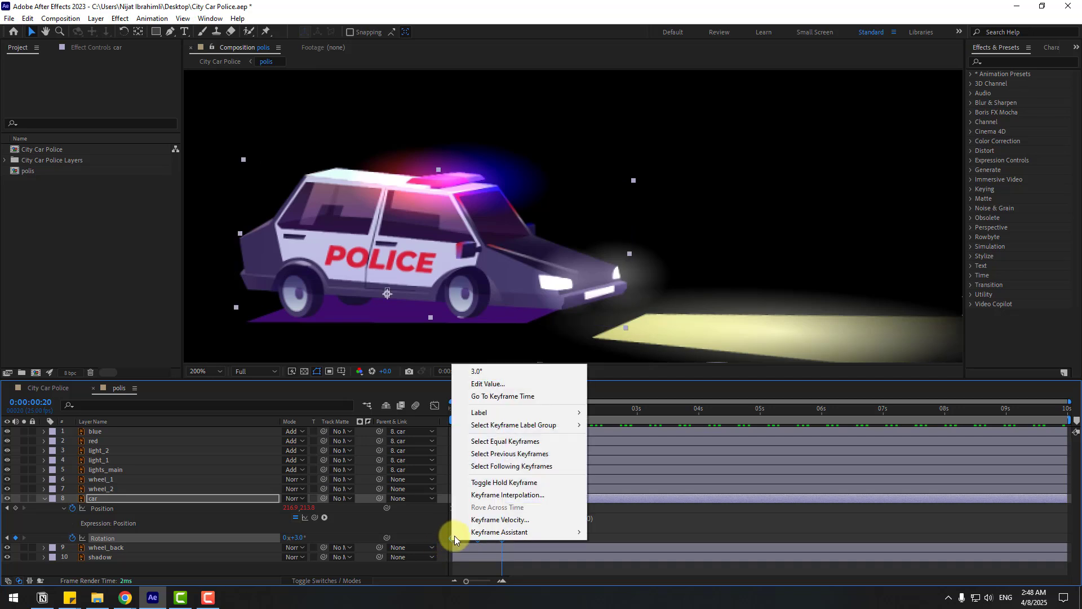
pyautogui.moveTo(474, 533)
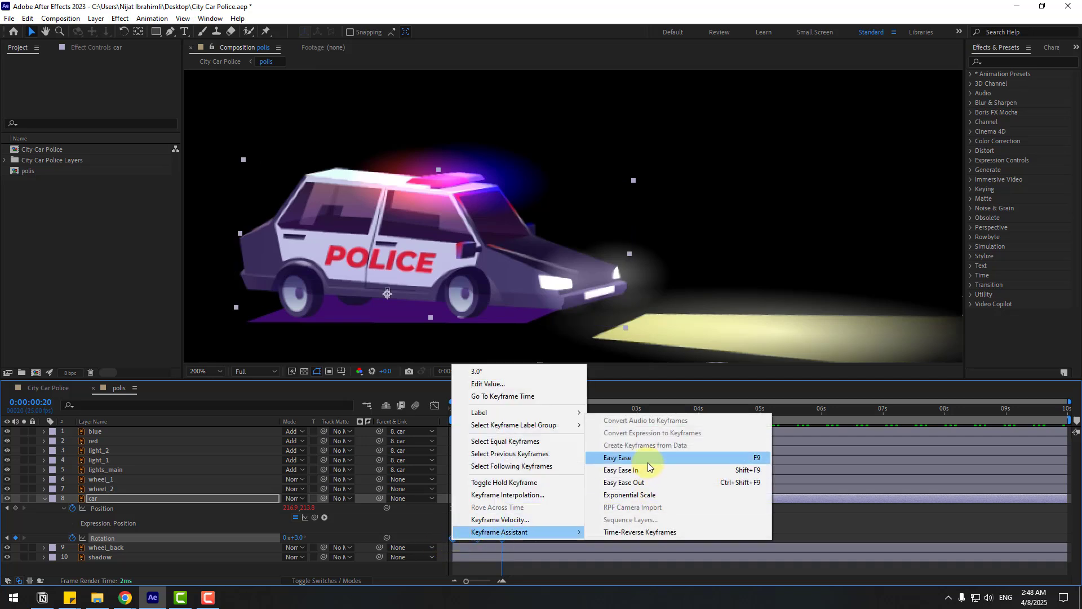
pyautogui.click(746, 457)
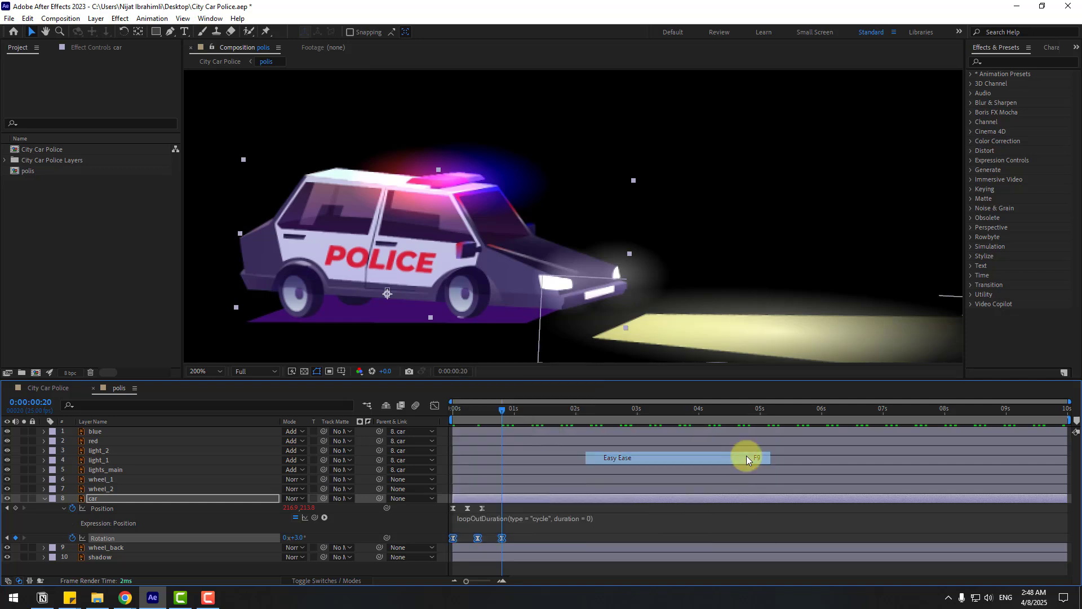
pyautogui.click(552, 508)
pyautogui.press('space')
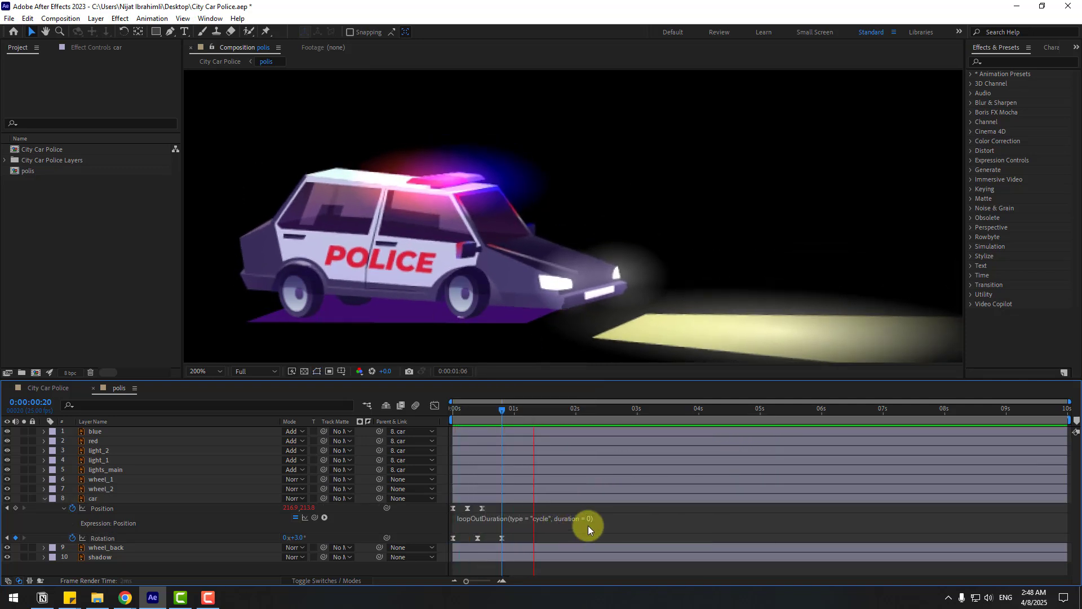
pyautogui.click(494, 532)
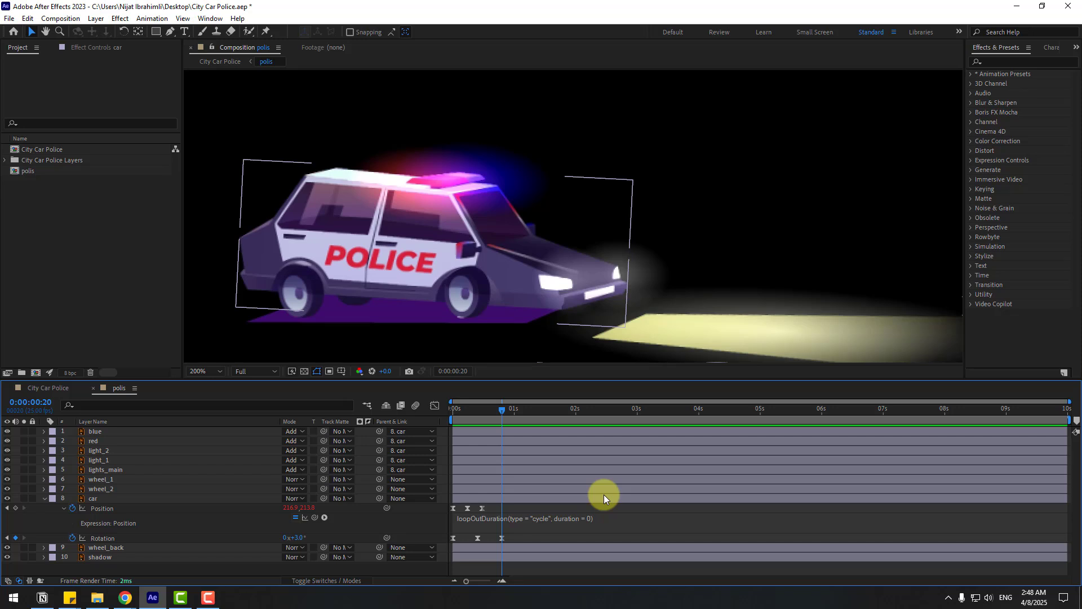
# Add the expression loopOutDuration(type = "cycle", duration = 0) to the car's rotation and play the loop.
pyautogui.keyDown('alt'); pyautogui.click(72, 538); pyautogui.keyUp('alt')
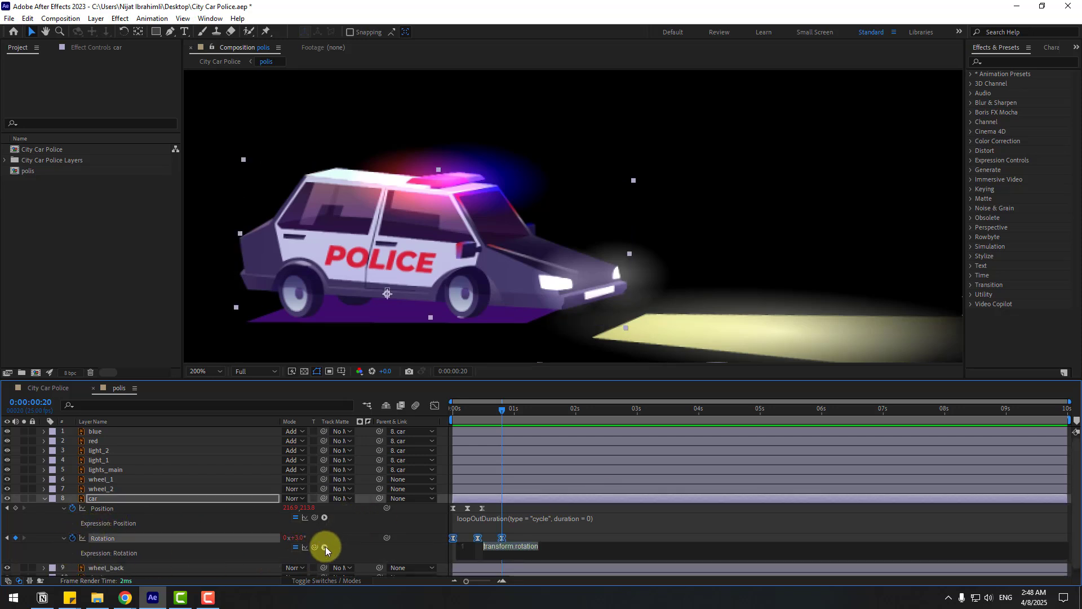
pyautogui.click(325, 547)
pyautogui.moveTo(411, 479)
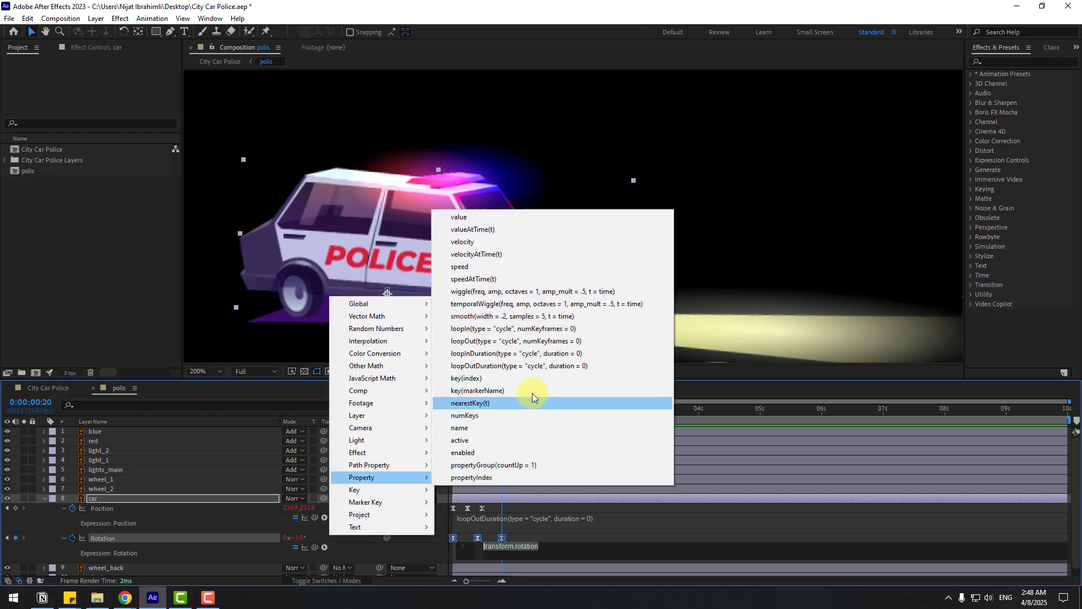
pyautogui.click(539, 364)
pyautogui.click(521, 539)
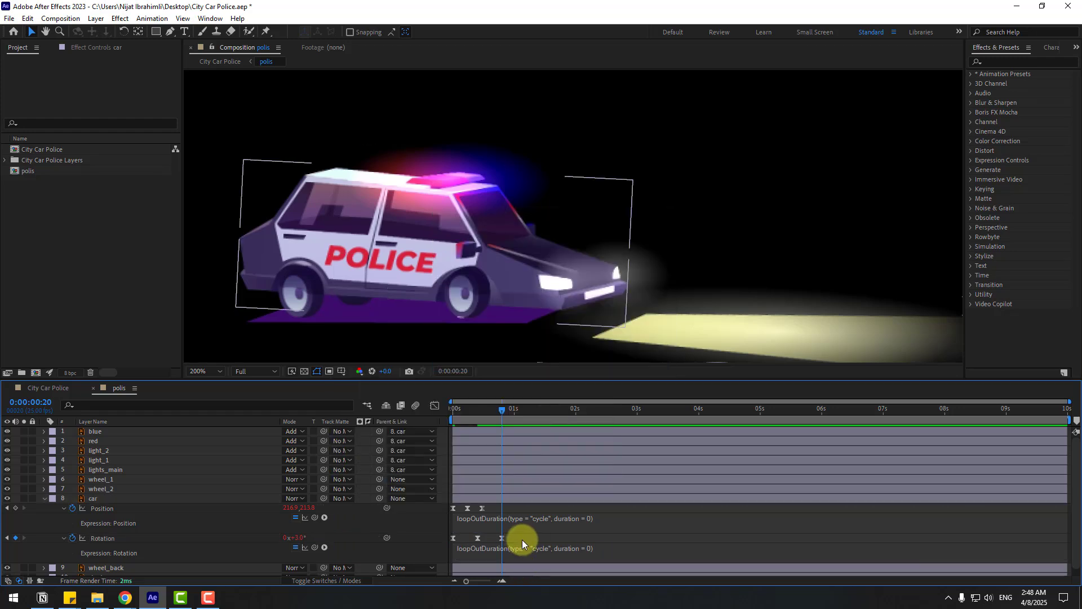
pyautogui.press('space')
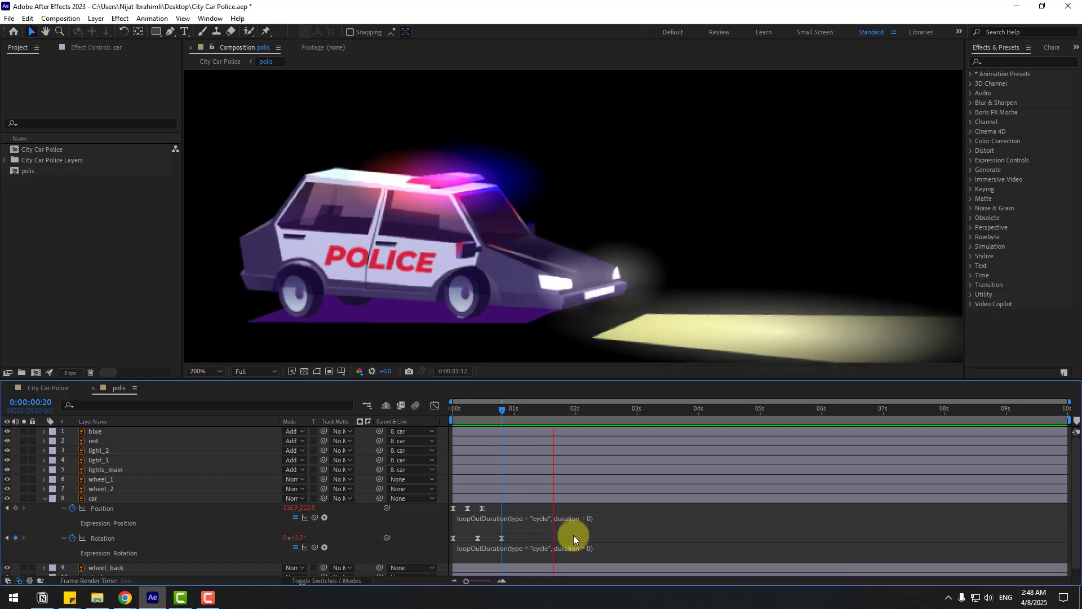
# Tighten the spacing of the car's rotation keyframes to speed up the rocking, and preview the whole car.
pyautogui.moveTo(573, 536); pyautogui.dragTo(449, 544)
pyautogui.scroll(-6, 630, 272)
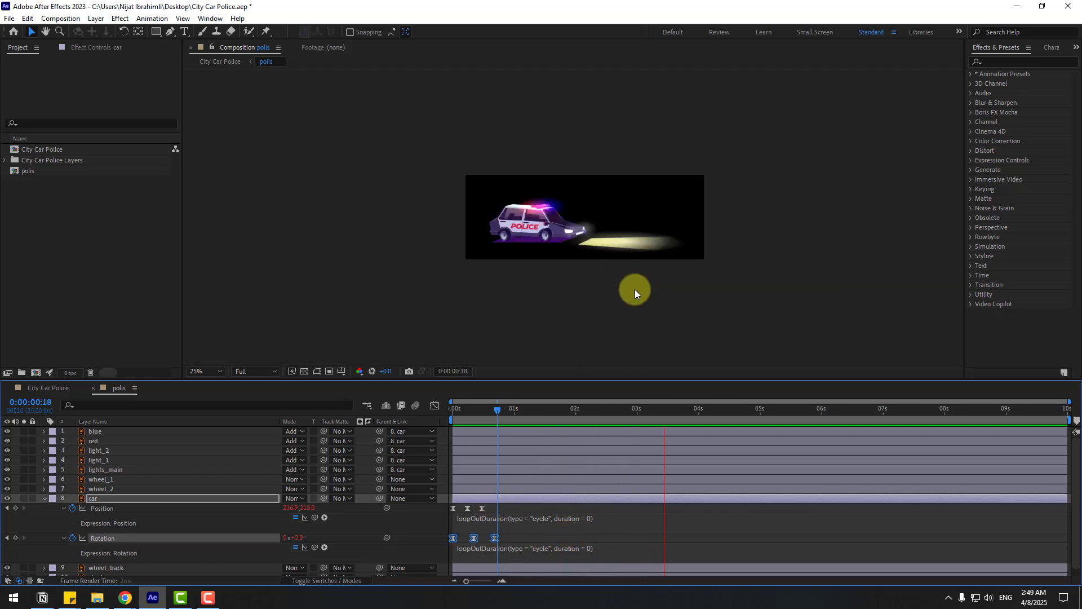
pyautogui.press('space')
# Collapse the car layer's properties and add a 100% opacity keyframe to the blue layer at 0:00:00:00.
pyautogui.click(45, 498)
pyautogui.click(94, 431)
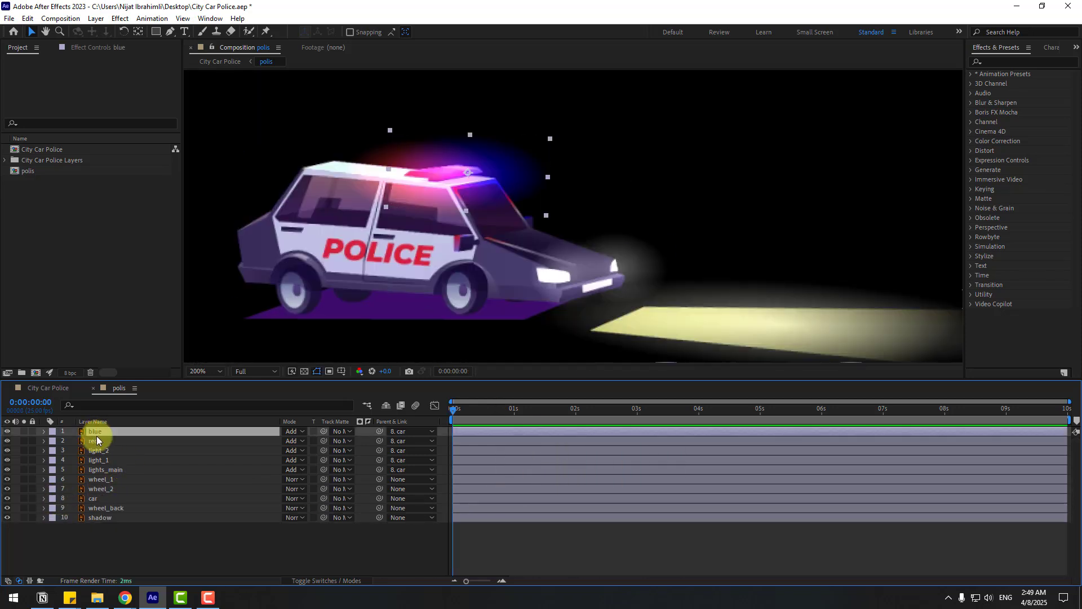
pyautogui.press('t')
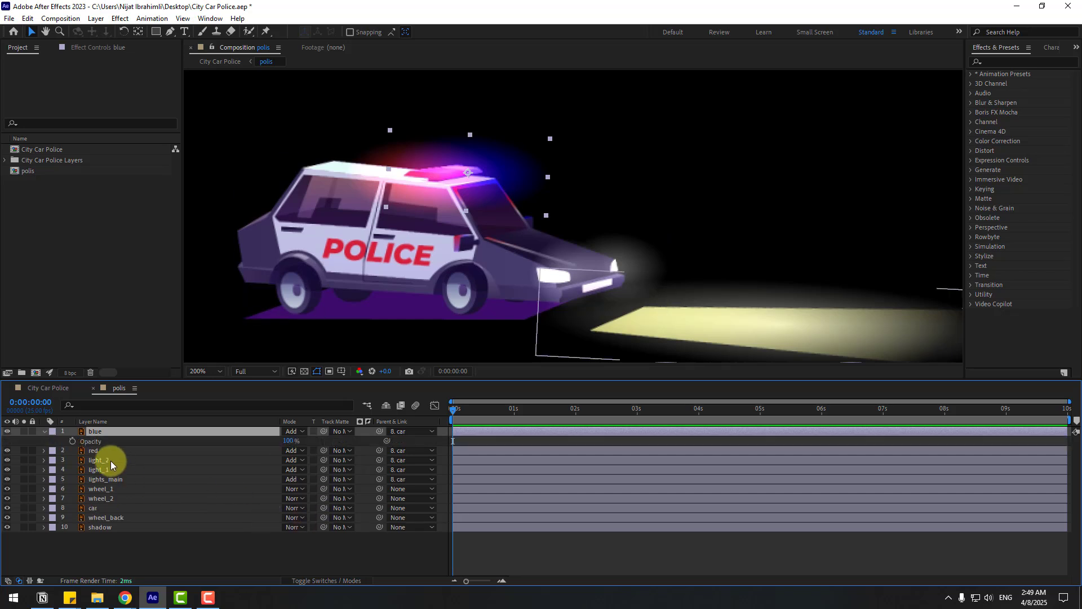
pyautogui.click(72, 442)
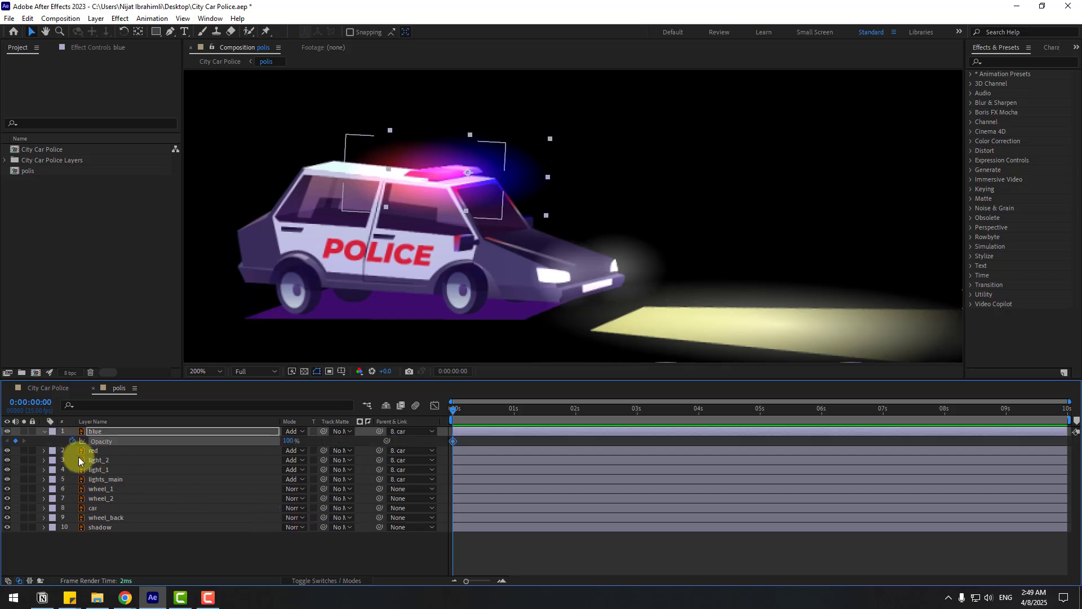
# Set the blue layer's opacity to 0% at 0:00:00:03 and back to 100% at 0:00:00:06.
pyautogui.press('pagedown')
pyautogui.press('pagedown')
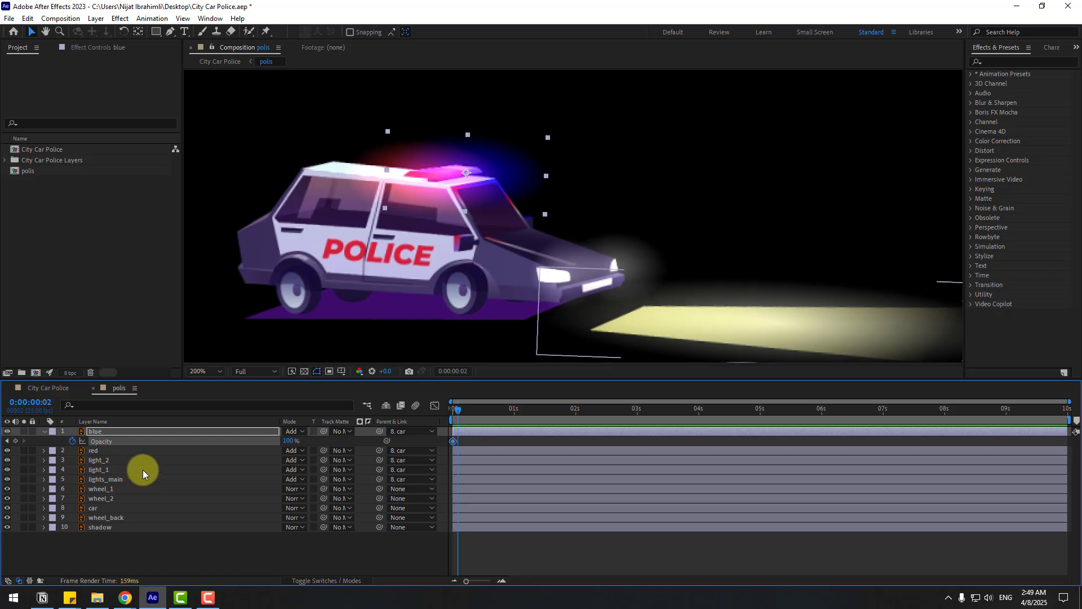
pyautogui.press('pagedown')
pyautogui.write('0')
pyautogui.press('Return')
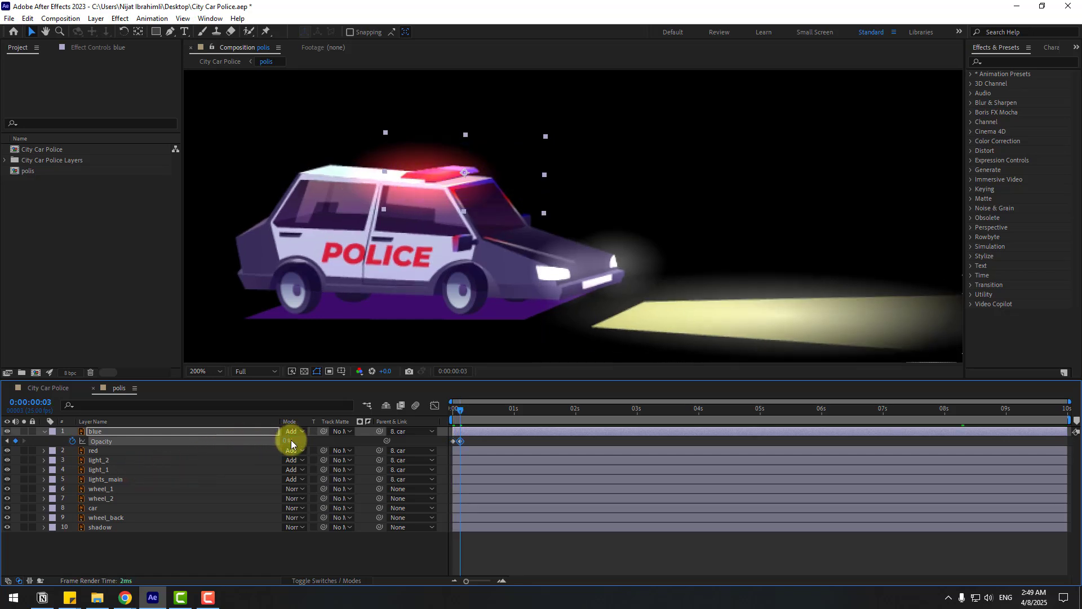
pyautogui.press('pagedown')
pyautogui.press('pagedown')
pyautogui.press('pagedown')
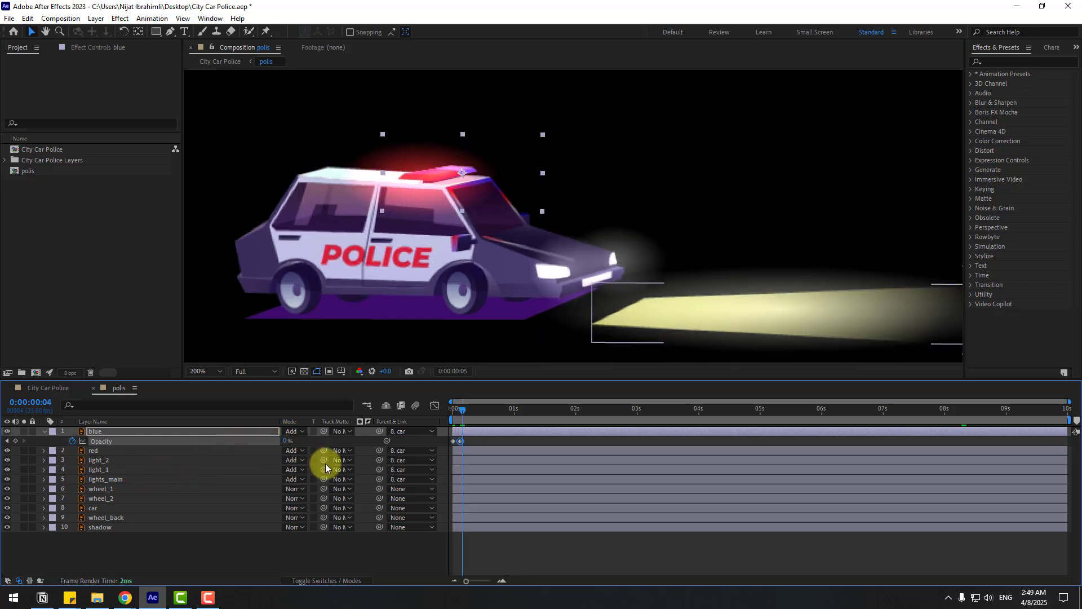
pyautogui.moveTo(286, 445); pyautogui.dragTo(425, 455)
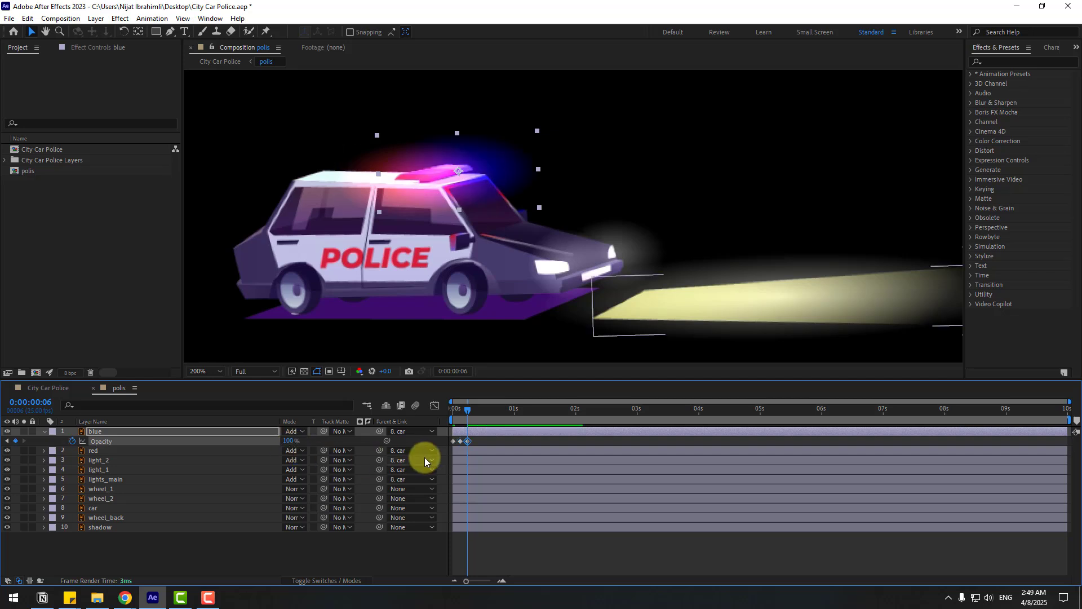
# Set the red layer's opacity to 0% at 0:00:00:00 and keyframe it there.
pyautogui.moveTo(478, 415); pyautogui.dragTo(440, 416)
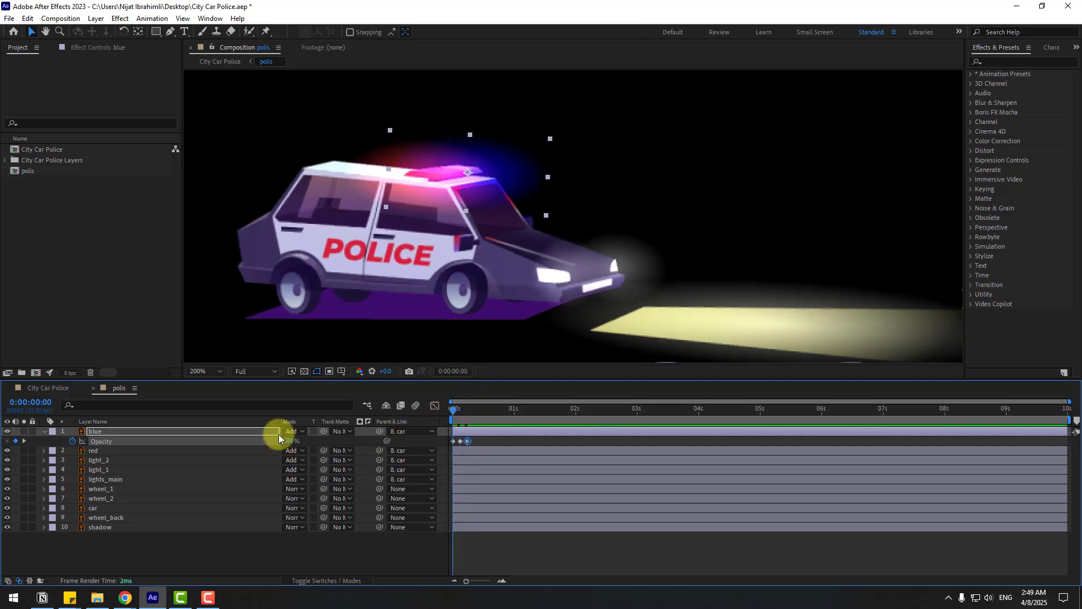
pyautogui.click(92, 451)
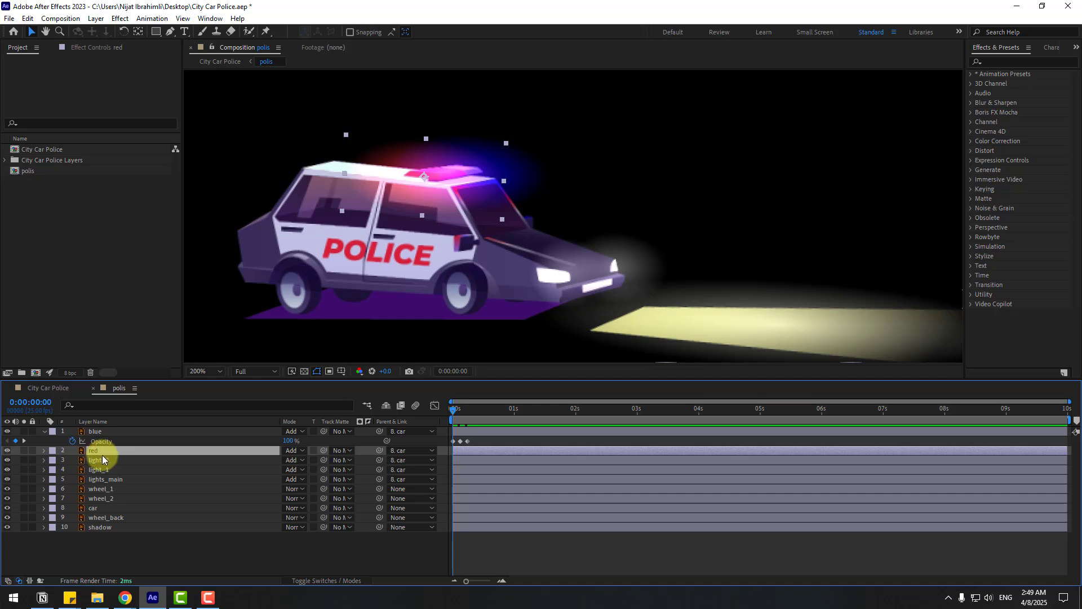
pyautogui.press('t')
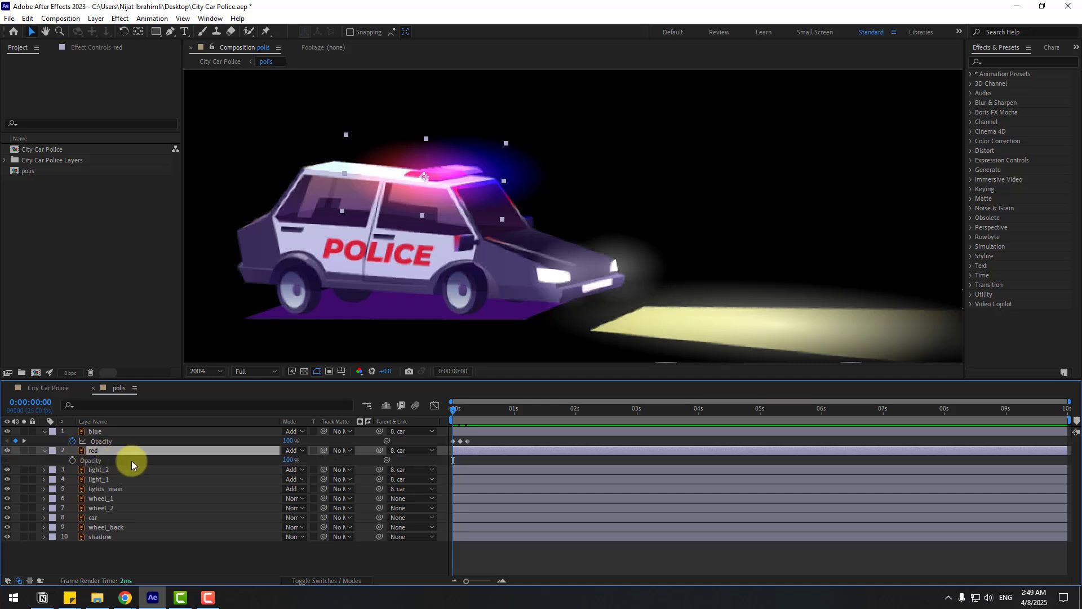
pyautogui.moveTo(289, 460); pyautogui.dragTo(73, 460)
pyautogui.click(72, 460)
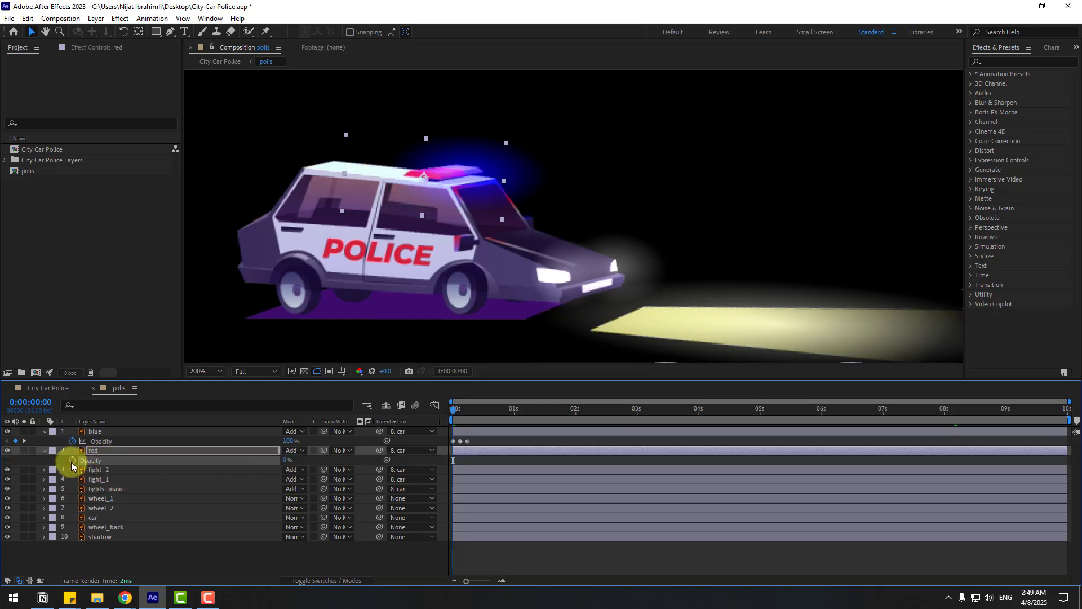
# Set the red layer's opacity to 100% at 0:00:00:03 and to 0% at 0:00:00:06.
pyautogui.press('pagedown')
pyautogui.press('pagedown')
pyautogui.press('pagedown')
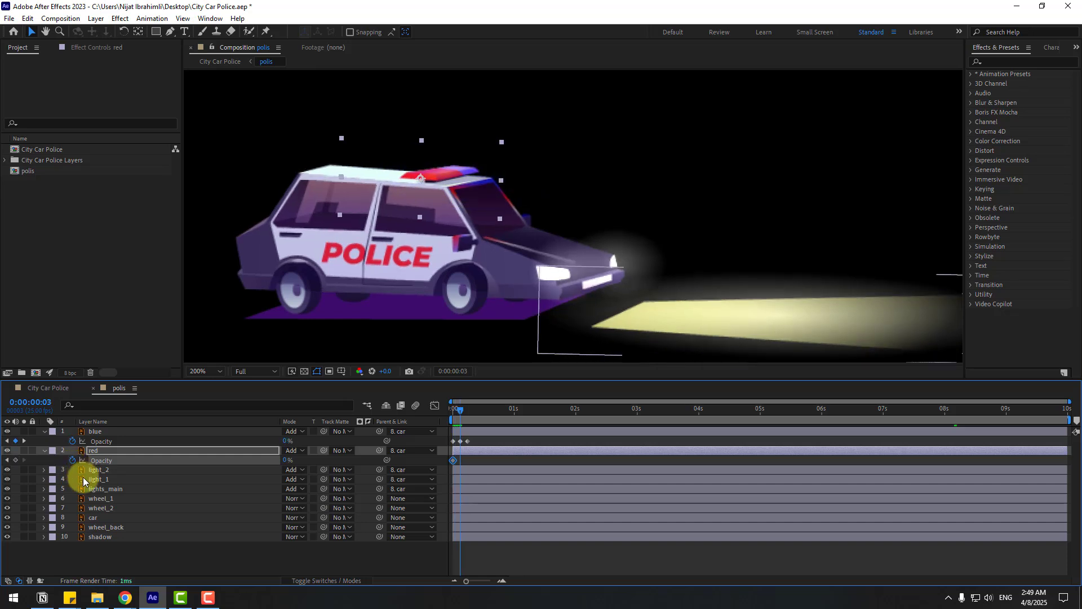
pyautogui.click(285, 460)
pyautogui.write('100')
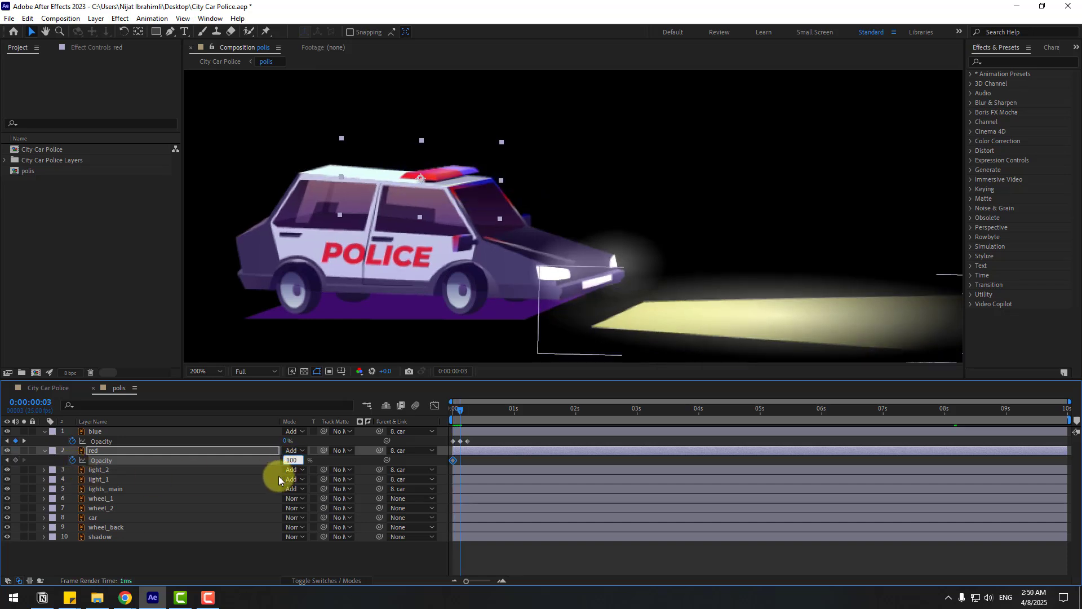
pyautogui.press('Return')
pyautogui.press('pagedown')
pyautogui.press('pagedown')
pyautogui.press('pagedown')
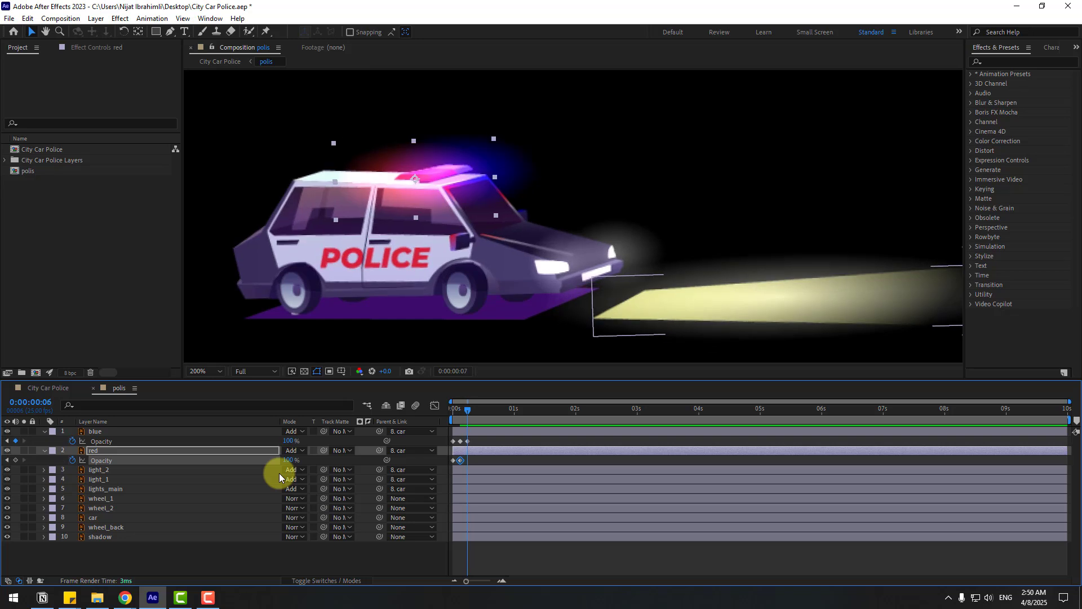
pyautogui.click(290, 461)
pyautogui.write('0')
pyautogui.press('Return')
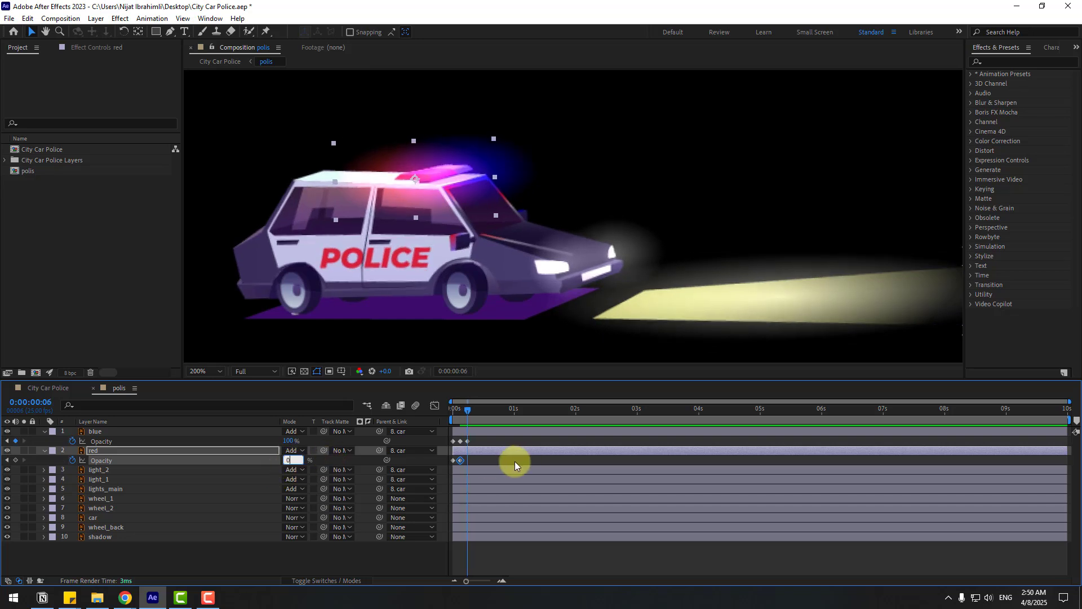
# Apply Easy Ease to all opacity keyframes of the blue and red layers.
pyautogui.moveTo(479, 444); pyautogui.dragTo(439, 464)
pyautogui.rightClick(468, 460)
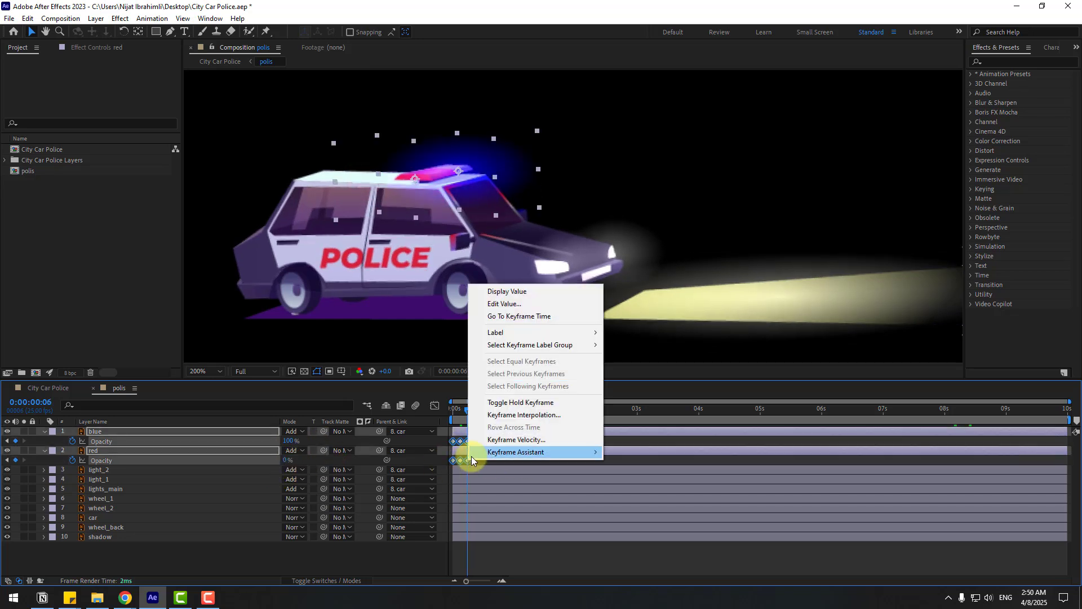
pyautogui.moveTo(574, 452)
pyautogui.click(636, 488)
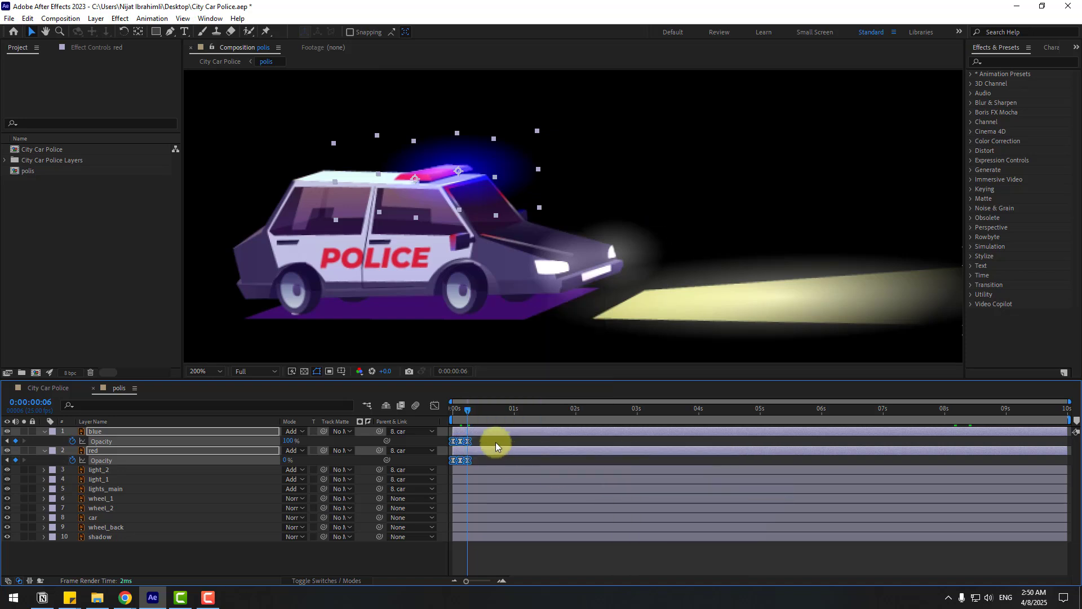
pyautogui.click(496, 442)
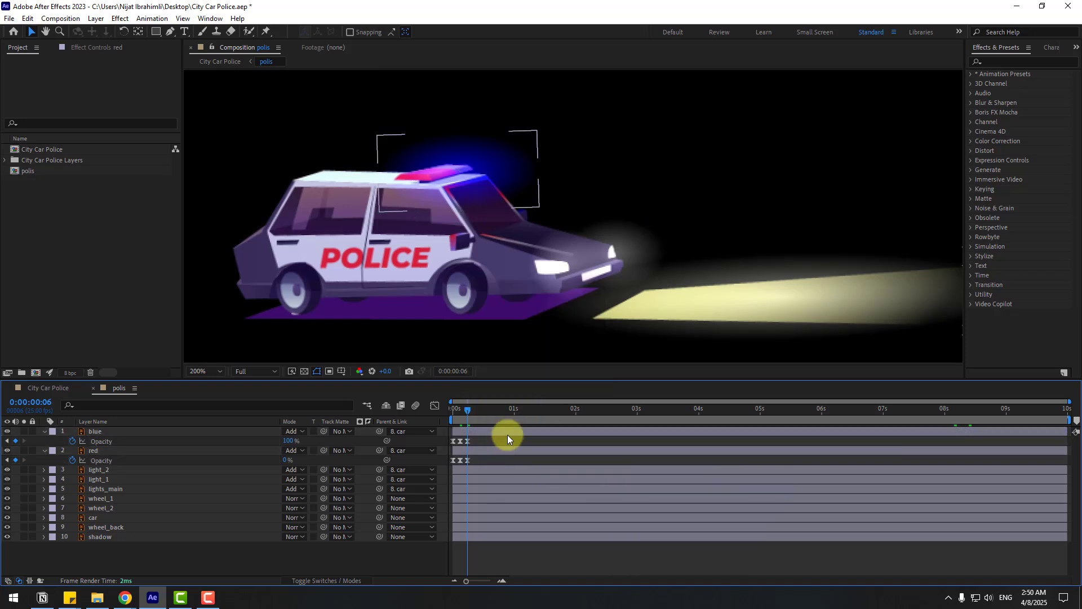
# Add the expression loopOutDuration(type = "cycle", duration = 0) to the blue layer's opacity.
pyautogui.keyDown('alt'); pyautogui.click(73, 442); pyautogui.keyUp('alt')
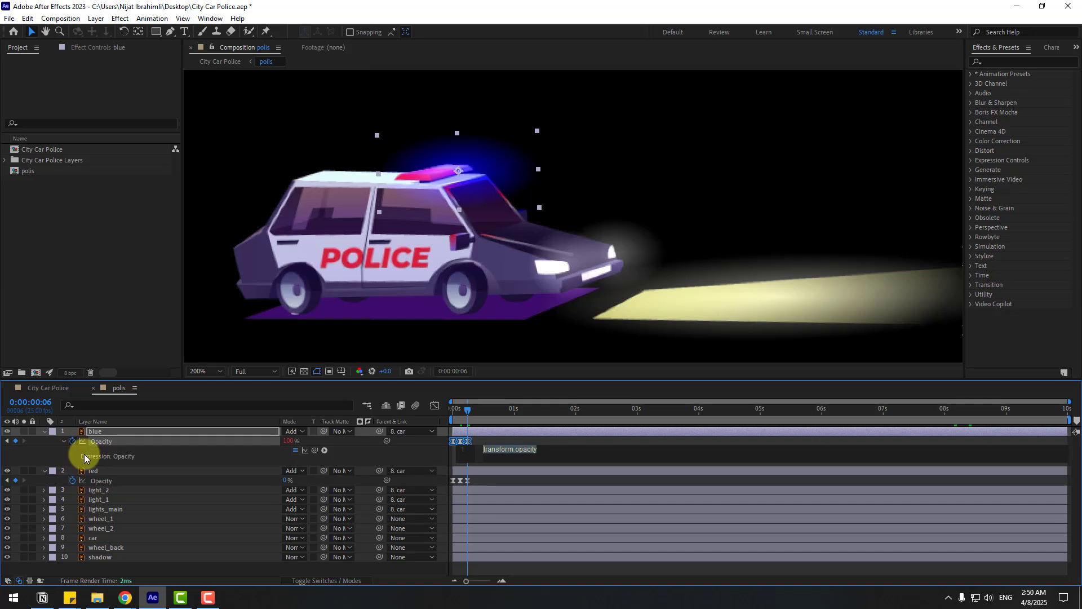
pyautogui.click(324, 450)
pyautogui.moveTo(396, 382)
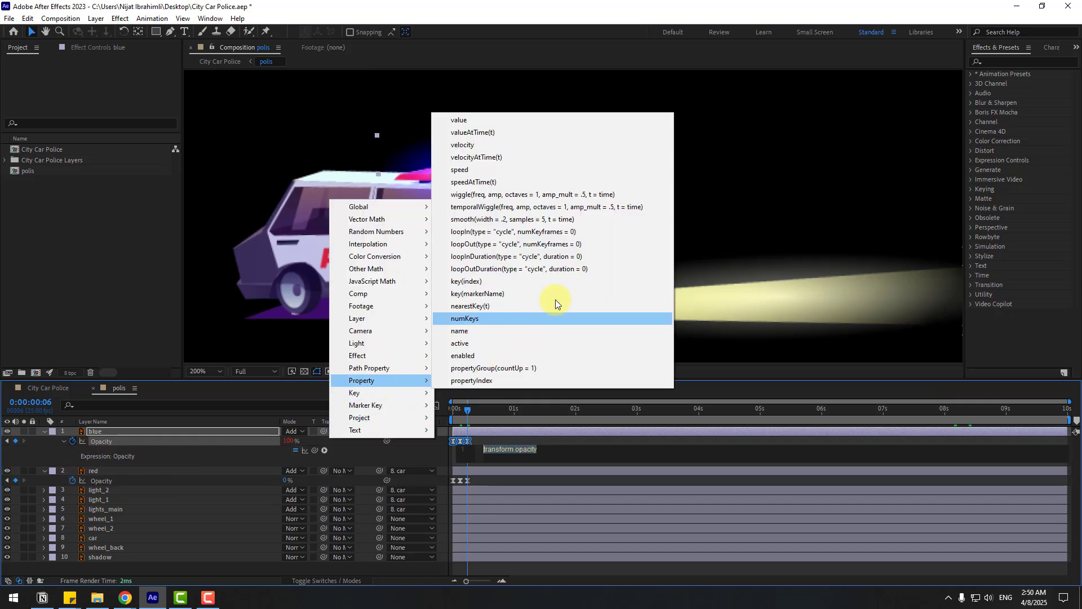
pyautogui.click(558, 270)
pyautogui.click(480, 441)
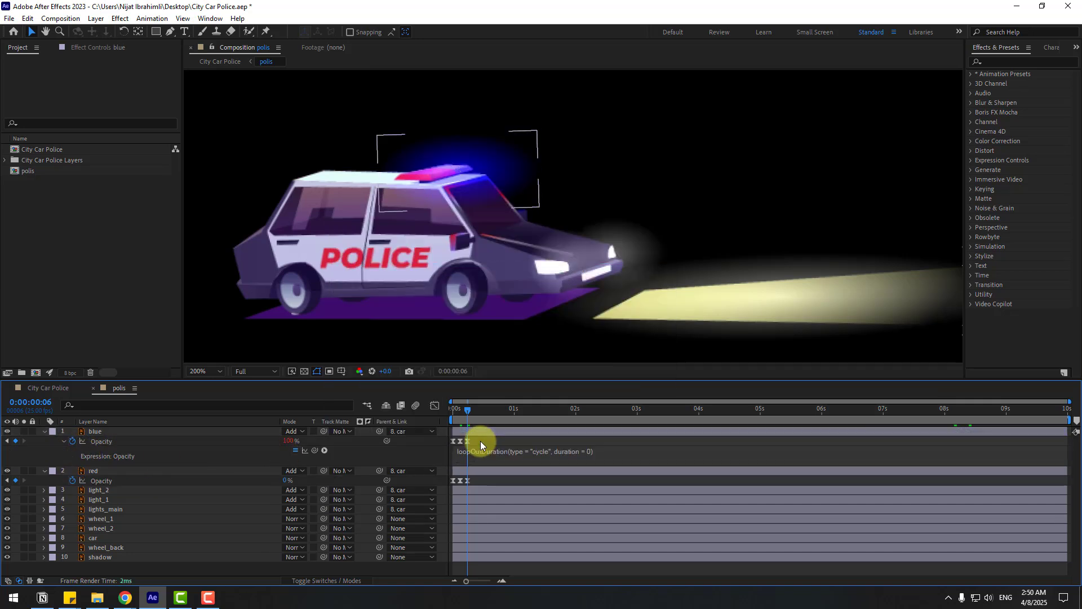
# Add the expression loopOutDuration(type = "cycle", duration = 0) to the red layer's opacity.
pyautogui.keyDown('alt'); pyautogui.click(74, 482); pyautogui.keyUp('alt')
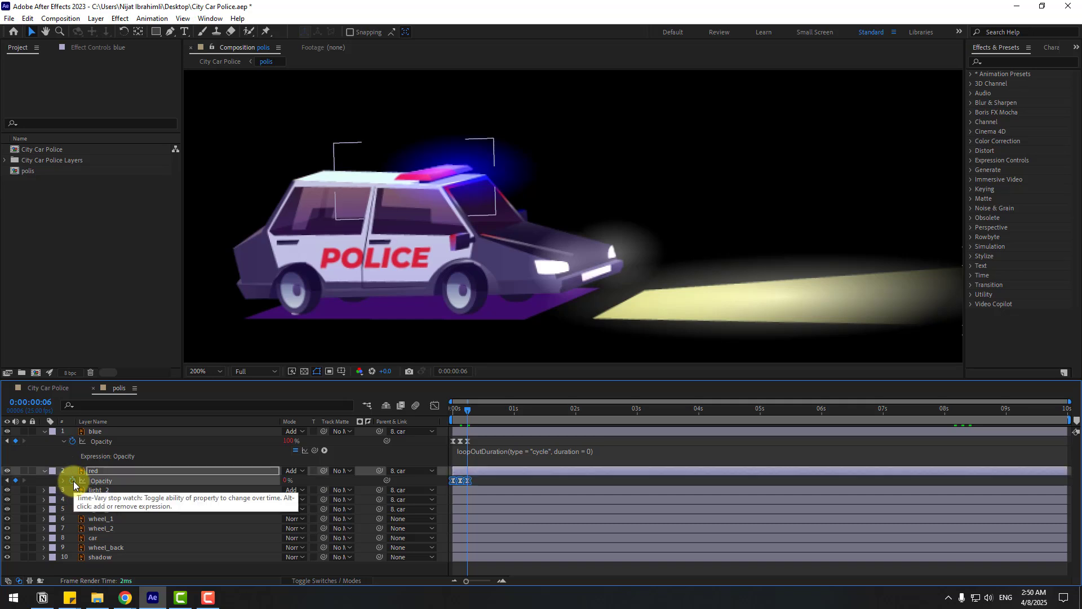
pyautogui.keyDown('alt'); pyautogui.click(73, 482); pyautogui.keyUp('alt')
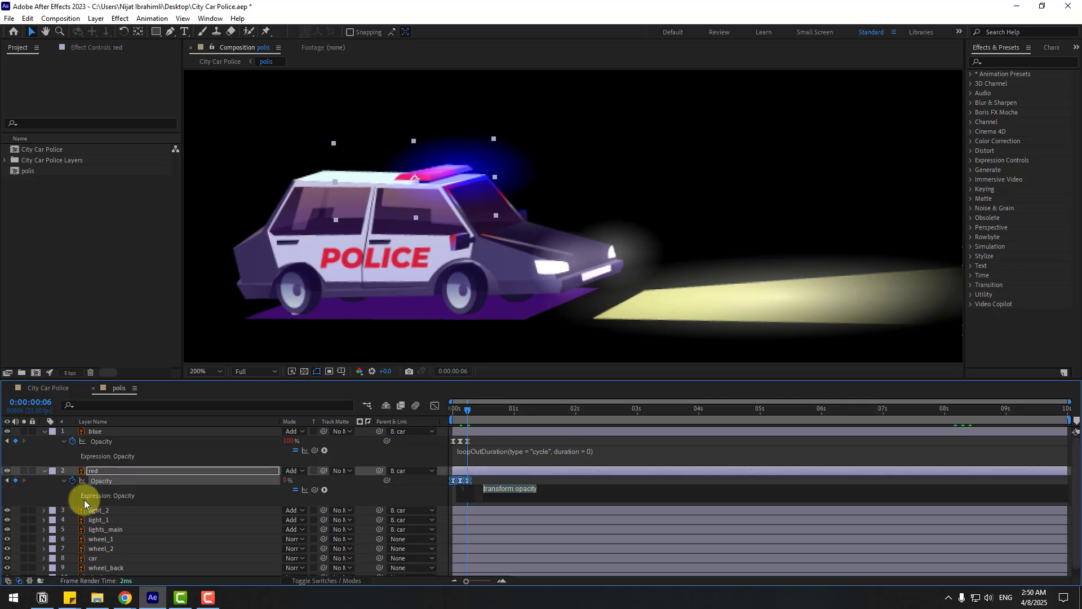
pyautogui.click(324, 490)
pyautogui.moveTo(414, 421)
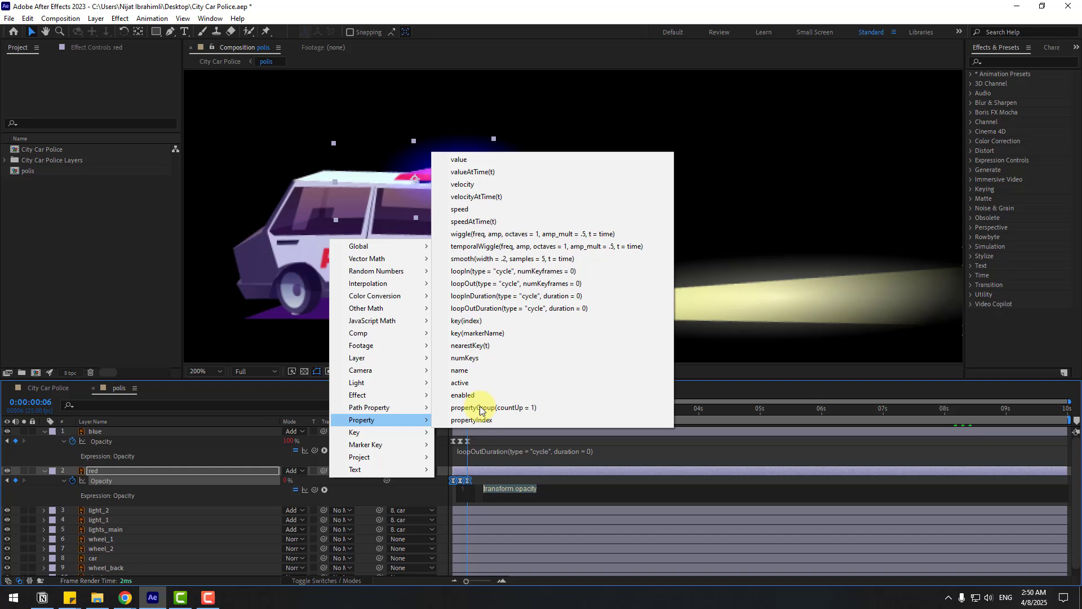
pyautogui.click(556, 309)
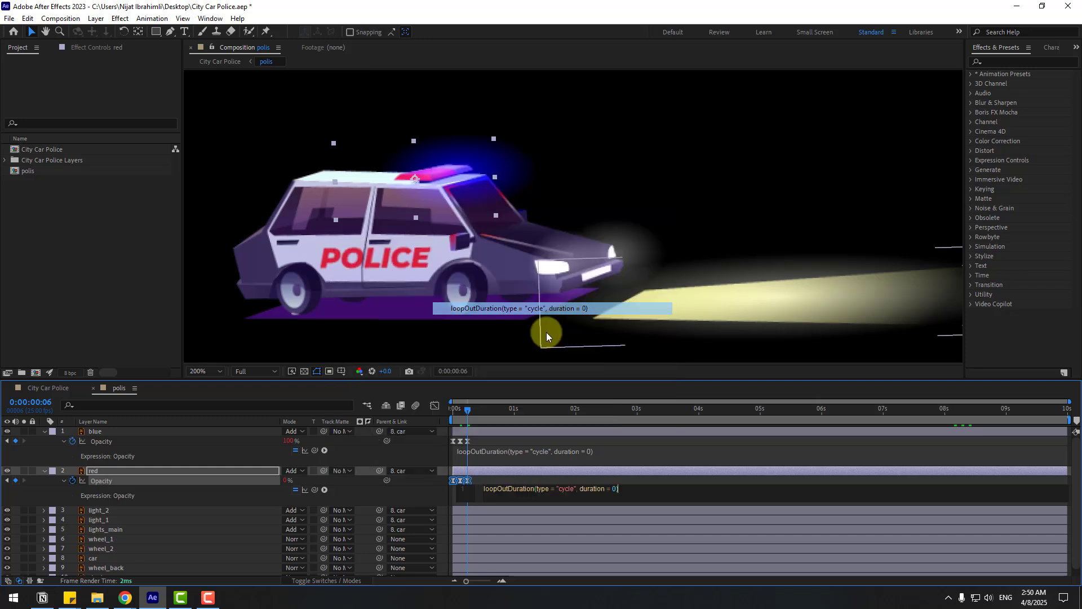
# Play back the polis composition to check the alternating blue and red police lights.
pyautogui.click(499, 483)
pyautogui.press('space')
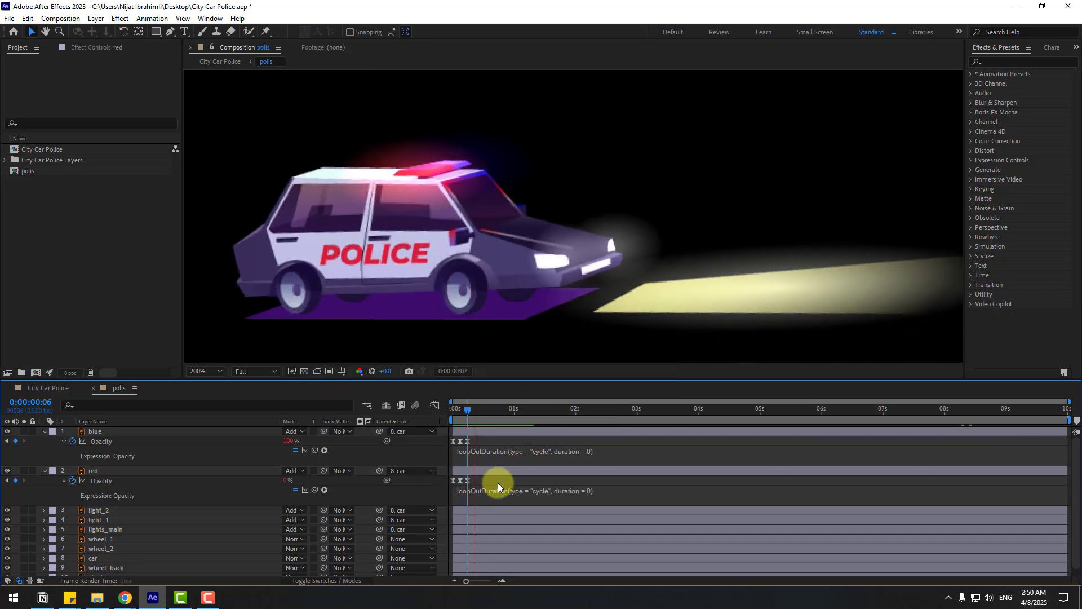
pyautogui.scroll(-2, 611, 206)
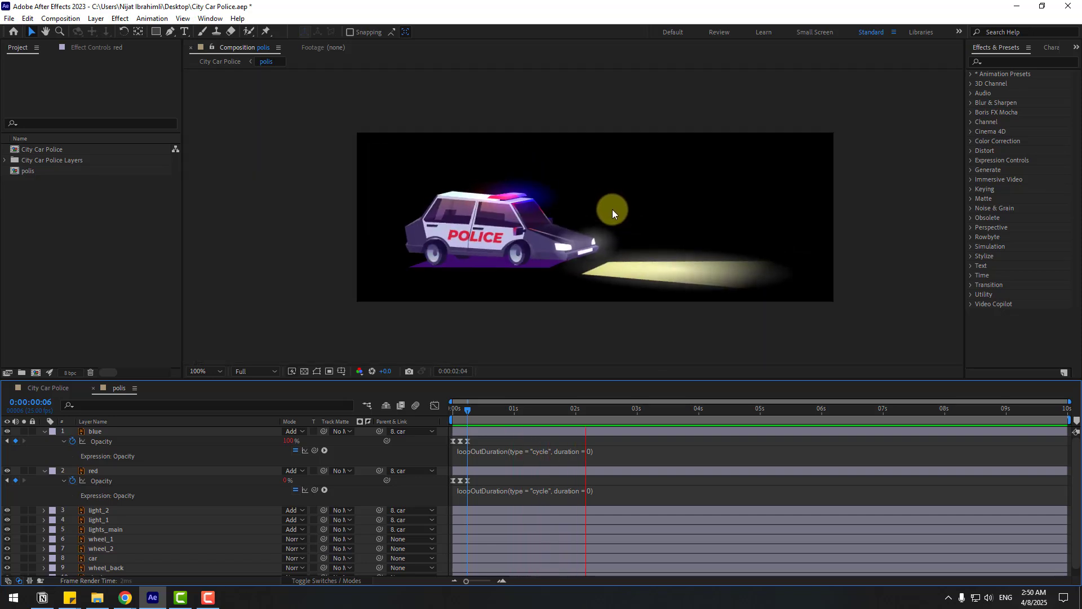
pyautogui.scroll(2, 605, 214)
pyautogui.scroll(-2, 605, 215)
pyautogui.press('space')
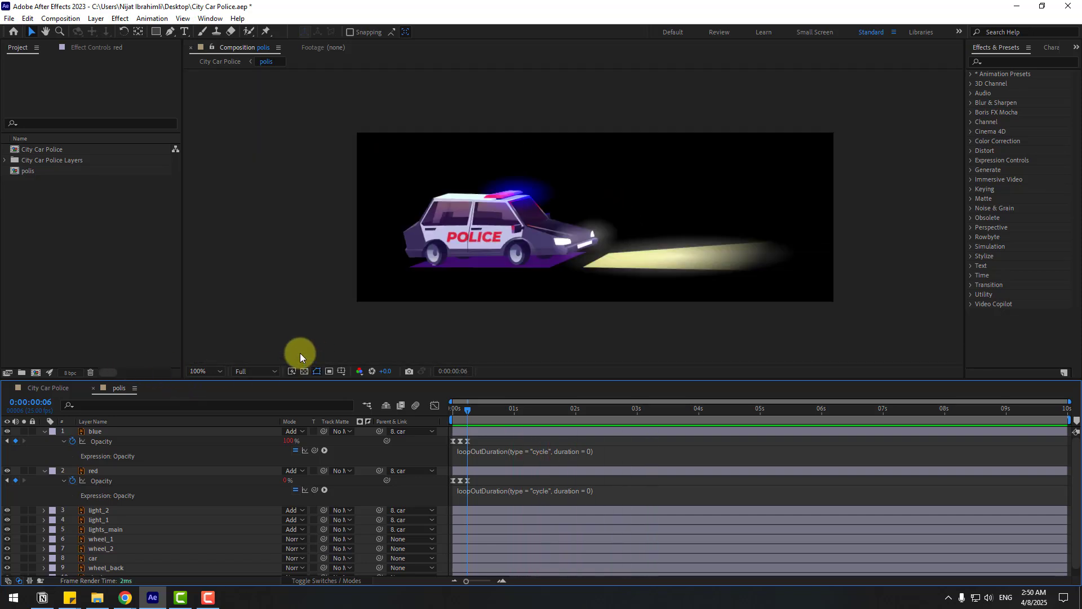
# In the City Car Police composition at 0:00:00:23, move the polis layer down onto the road.
pyautogui.click(36, 391)
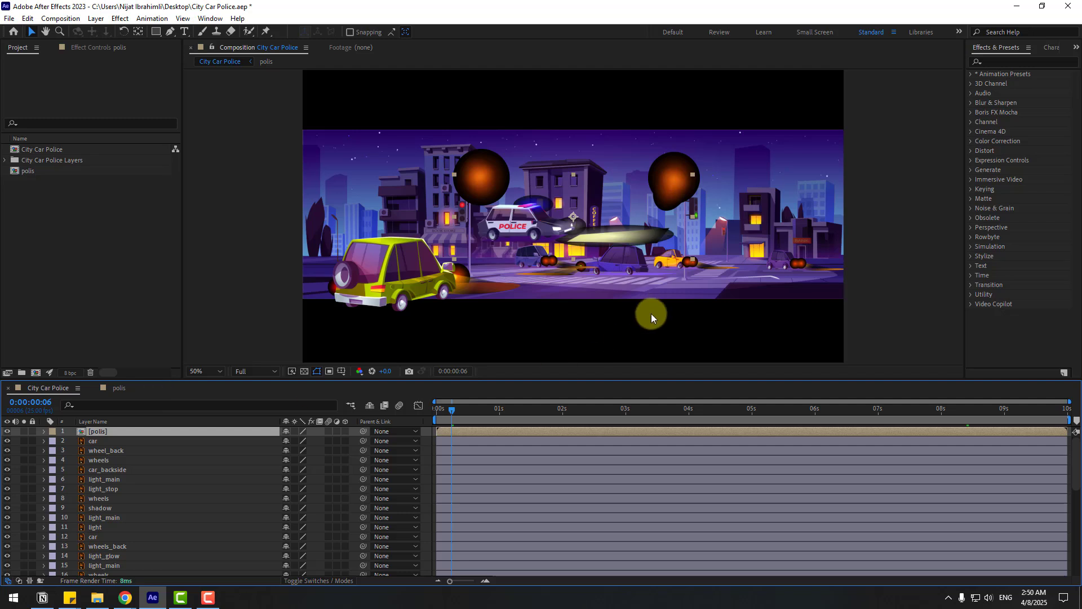
pyautogui.moveTo(449, 414); pyautogui.dragTo(496, 409)
pyautogui.click(505, 250)
pyautogui.moveTo(581, 231); pyautogui.dragTo(533, 236)
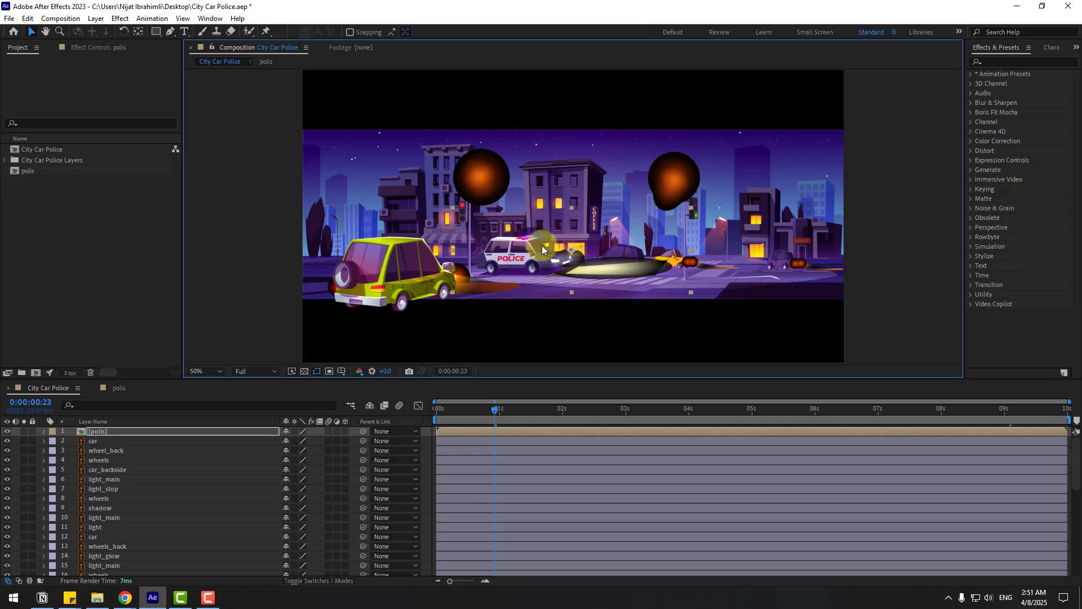
# Try the Add blending mode on the polis layer and set it back to Normal.
pyautogui.click(93, 432)
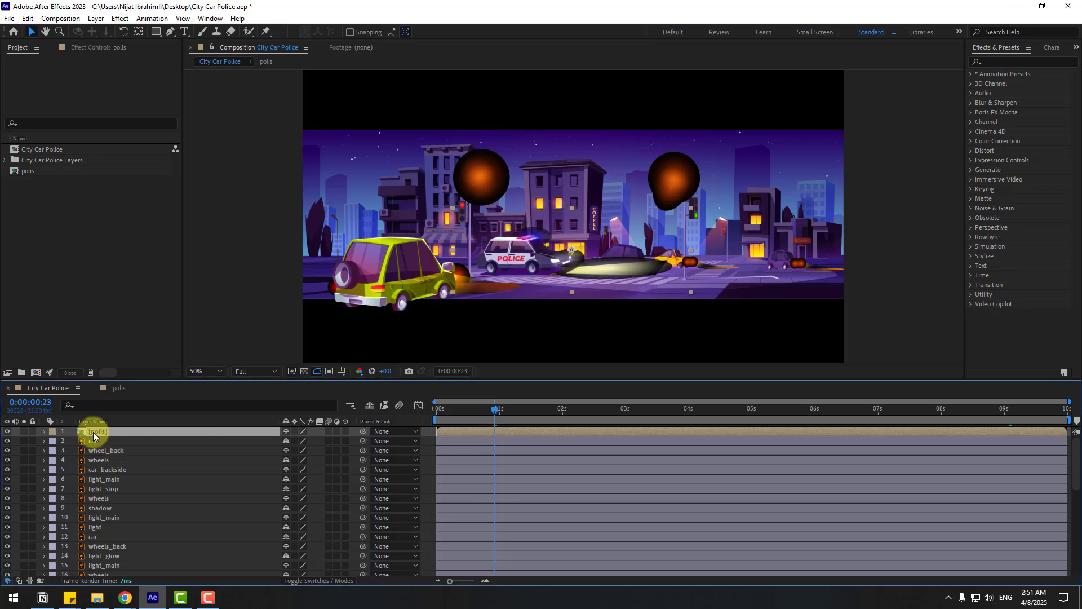
pyautogui.click(304, 580)
pyautogui.click(294, 430)
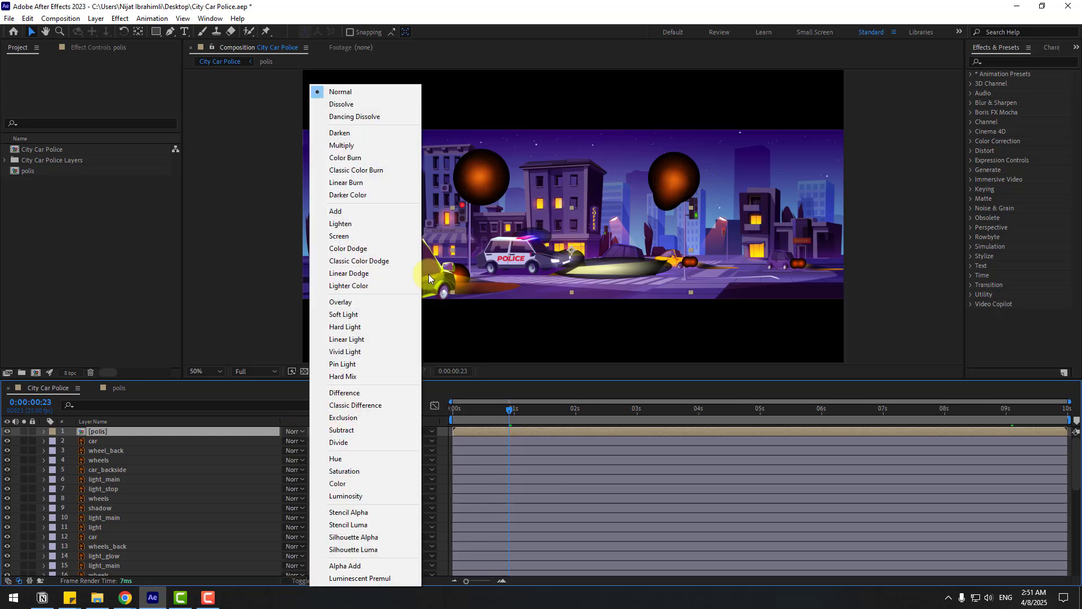
pyautogui.click(341, 213)
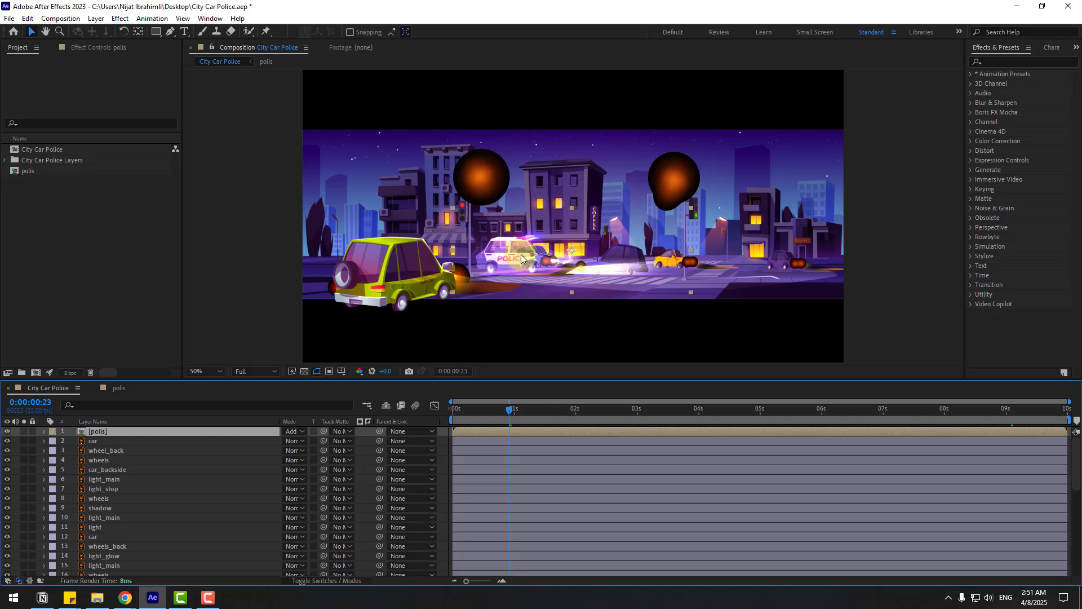
pyautogui.click(294, 431)
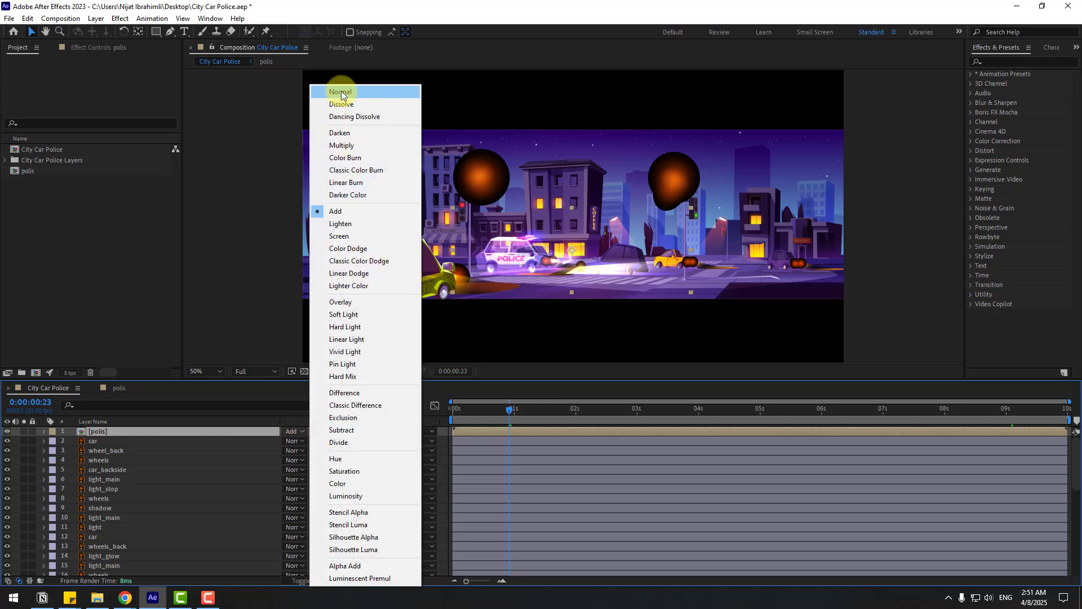
pyautogui.click(341, 93)
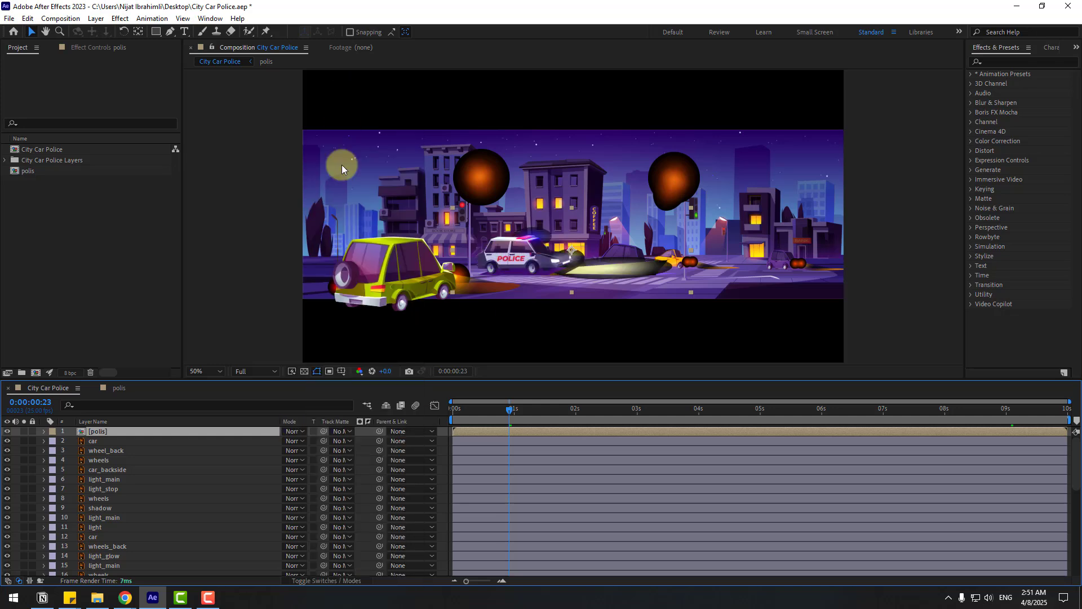
# Turn on Collapse Transformations for the polis layer and reposition the police car along the road.
pyautogui.click(319, 581)
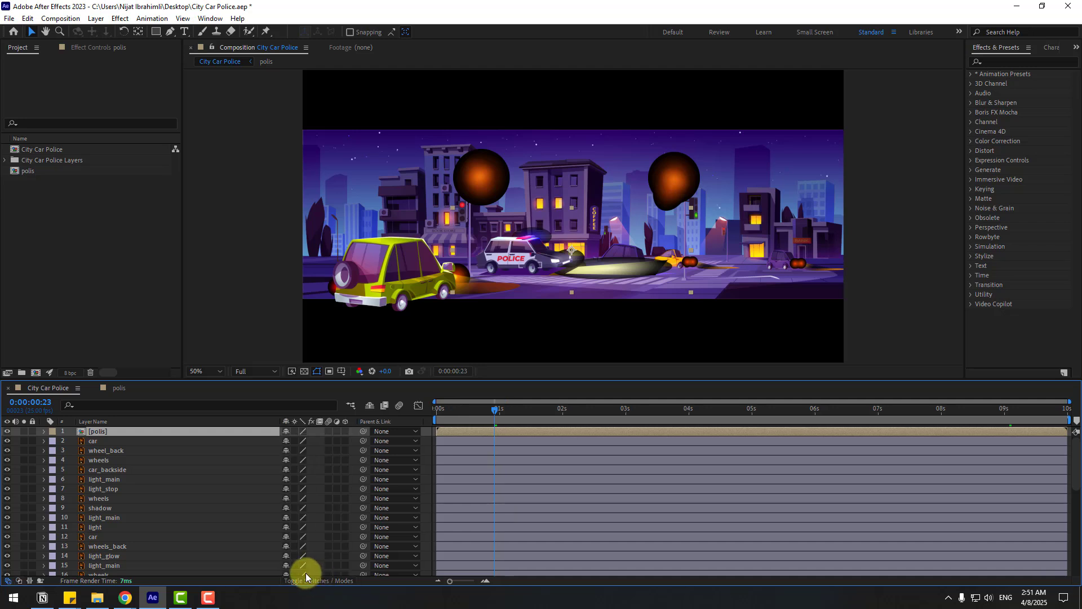
pyautogui.click(293, 432)
pyautogui.click(520, 265)
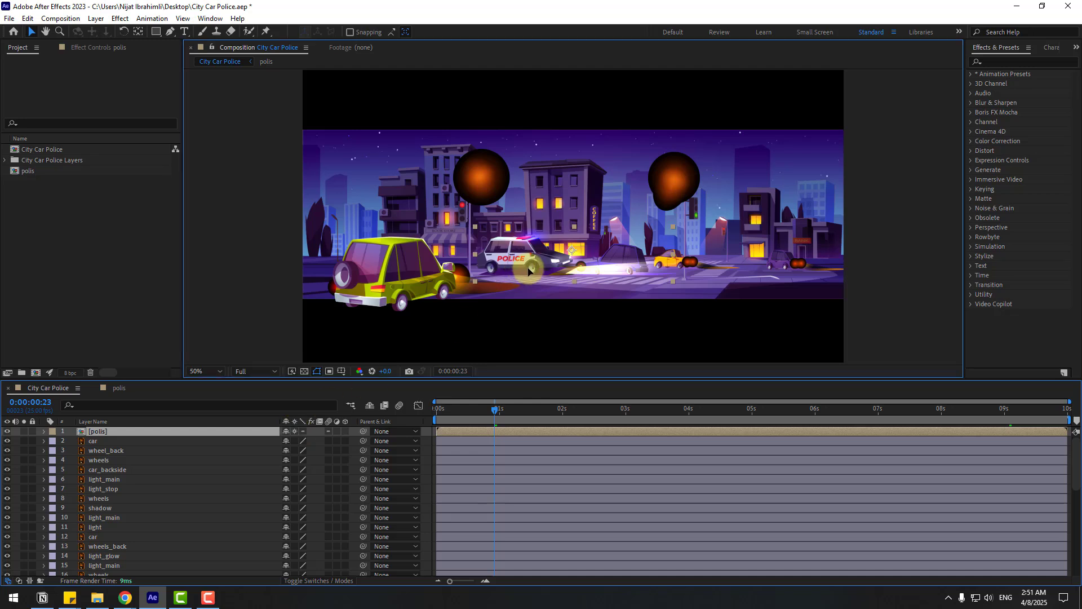
# Pre-compose the yellow car's car, wheel_back, wheels, car_backside, light_main and light_stop layers into a new composition named car_1.
pyautogui.click(90, 442)
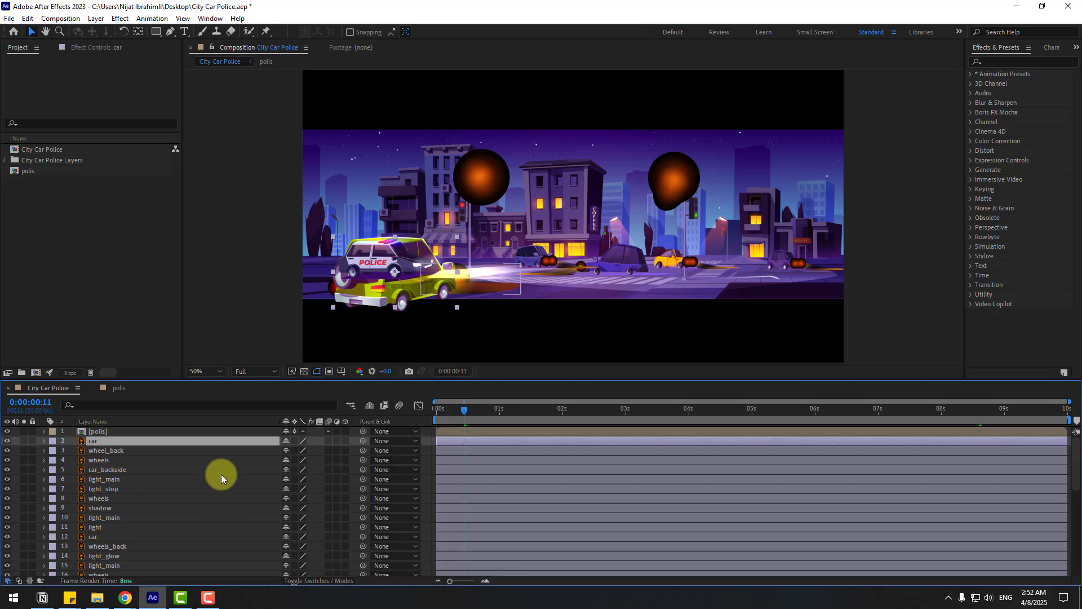
pyautogui.keyDown('ctrl'); pyautogui.click(117, 451); pyautogui.keyUp('ctrl')
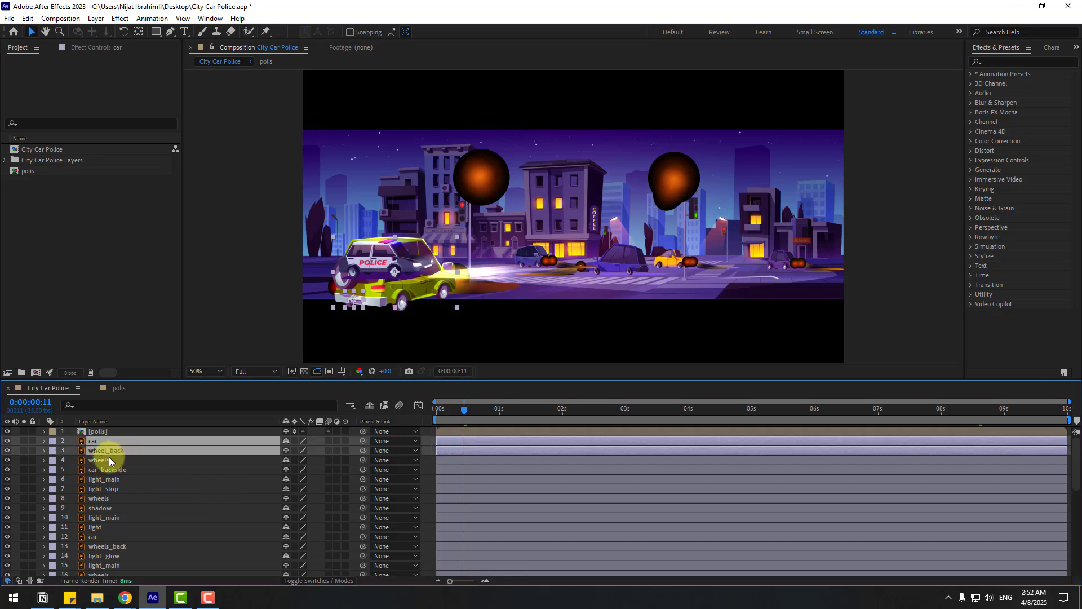
pyautogui.keyDown('ctrl'); pyautogui.click(101, 460); pyautogui.keyUp('ctrl')
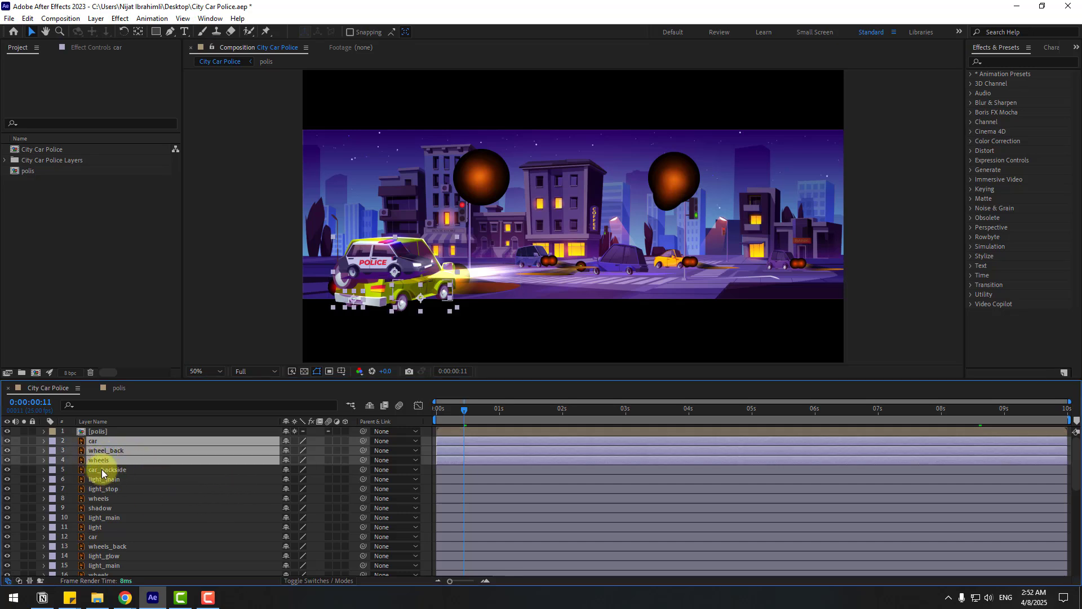
pyautogui.keyDown('ctrl'); pyautogui.click(102, 472); pyautogui.keyUp('ctrl')
pyautogui.keyDown('ctrl'); pyautogui.click(120, 482); pyautogui.keyUp('ctrl')
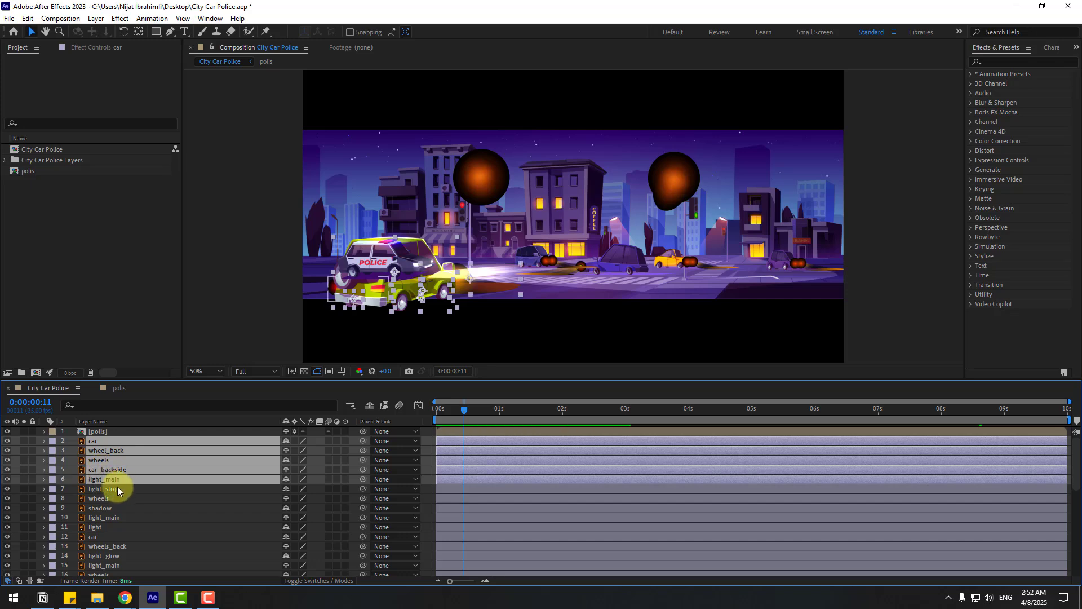
pyautogui.keyDown('ctrl'); pyautogui.click(111, 488); pyautogui.keyUp('ctrl')
pyautogui.rightClick(110, 477)
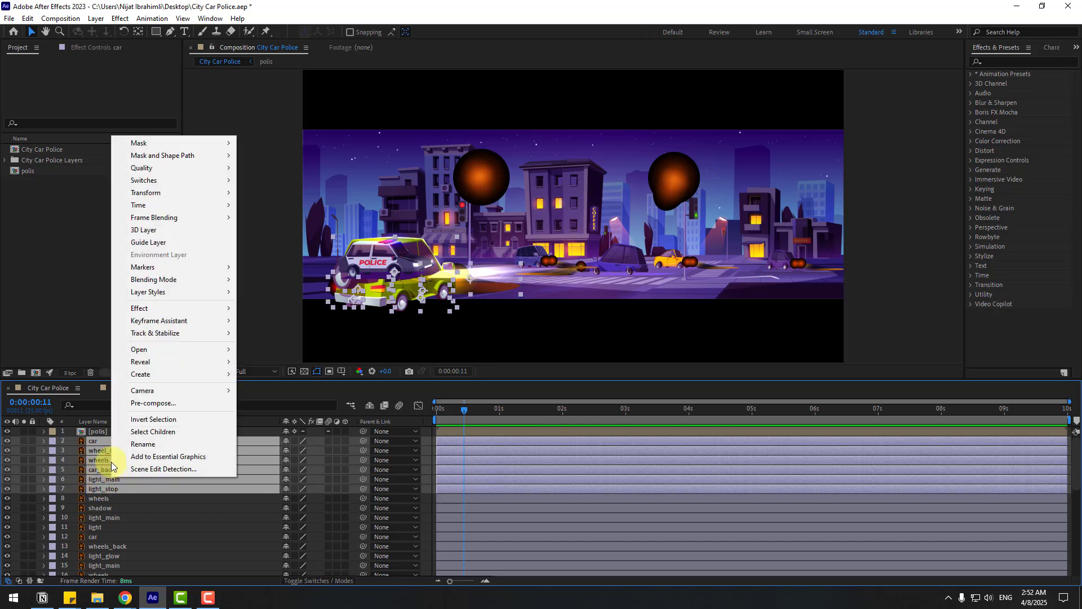
pyautogui.click(178, 403)
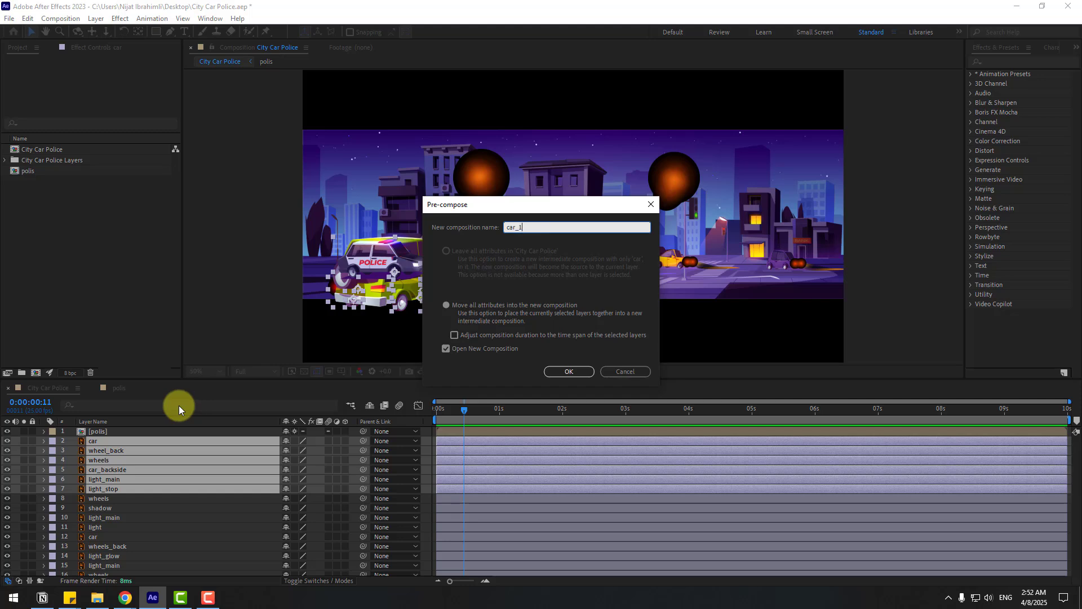
pyautogui.click(583, 373)
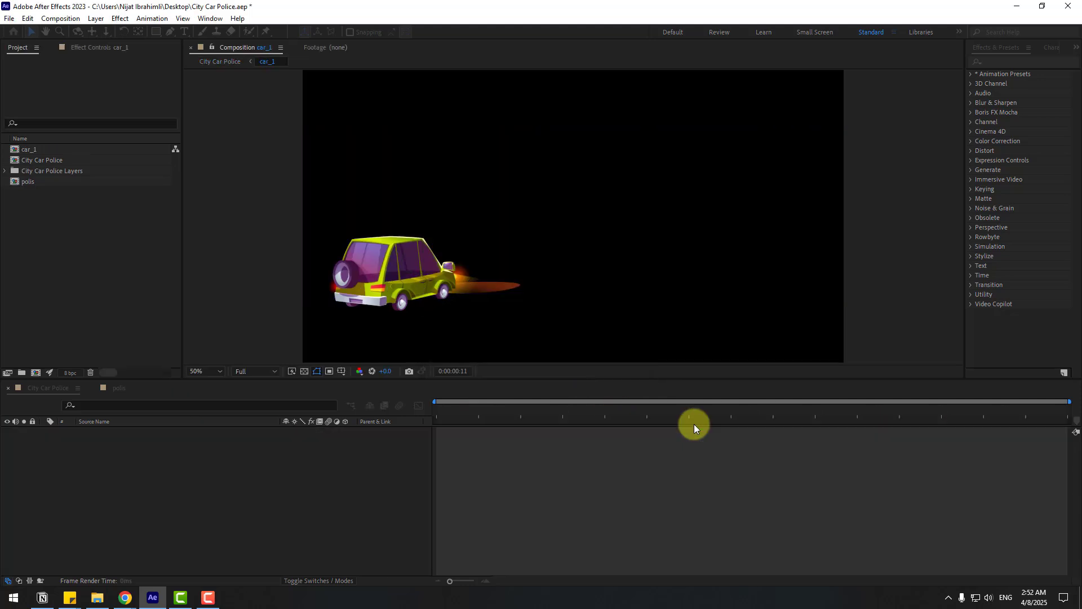
# Crop the car_1 composition to a region of interest around the yellow car and its headlight beam.
pyautogui.click(328, 373)
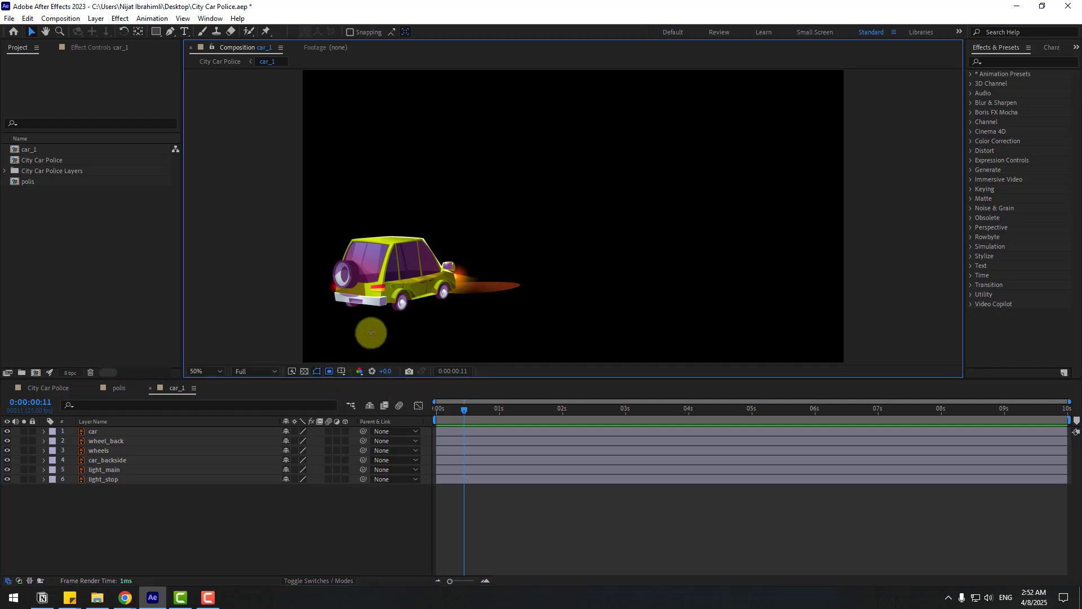
pyautogui.moveTo(320, 208); pyautogui.dragTo(551, 320)
pyautogui.click(61, 18)
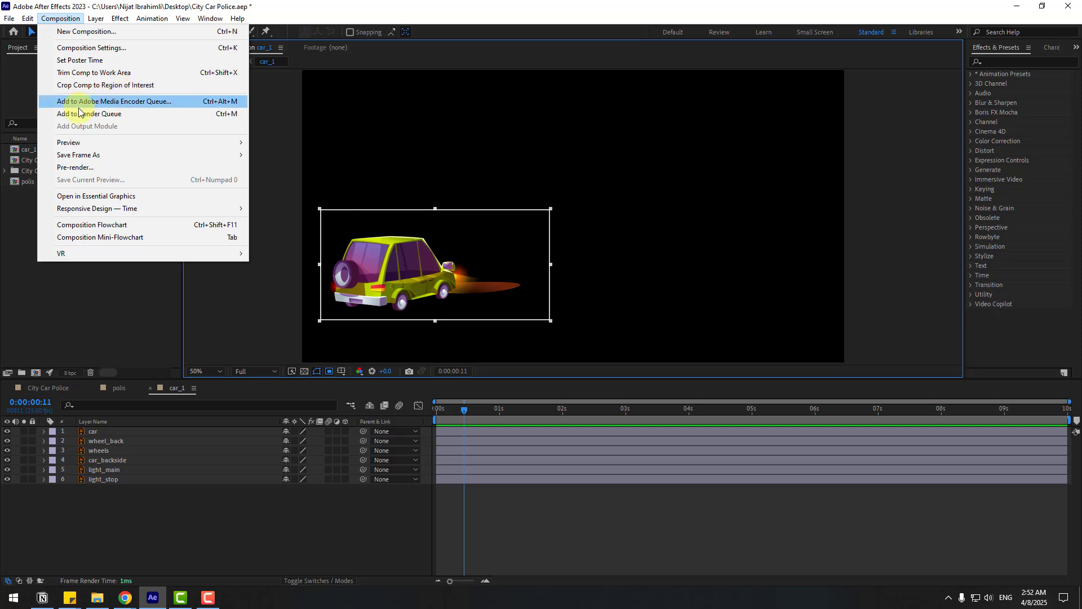
pyautogui.click(138, 85)
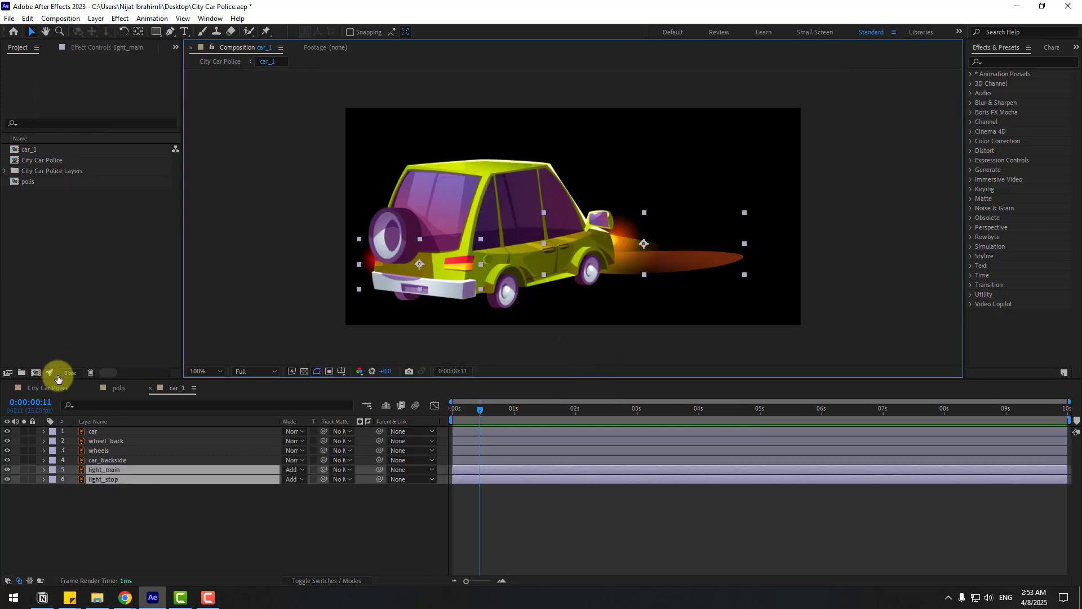
# In the City Car Police composition, move the car_1 layer down to the lower edge of the road, below the police car.
pyautogui.click(47, 388)
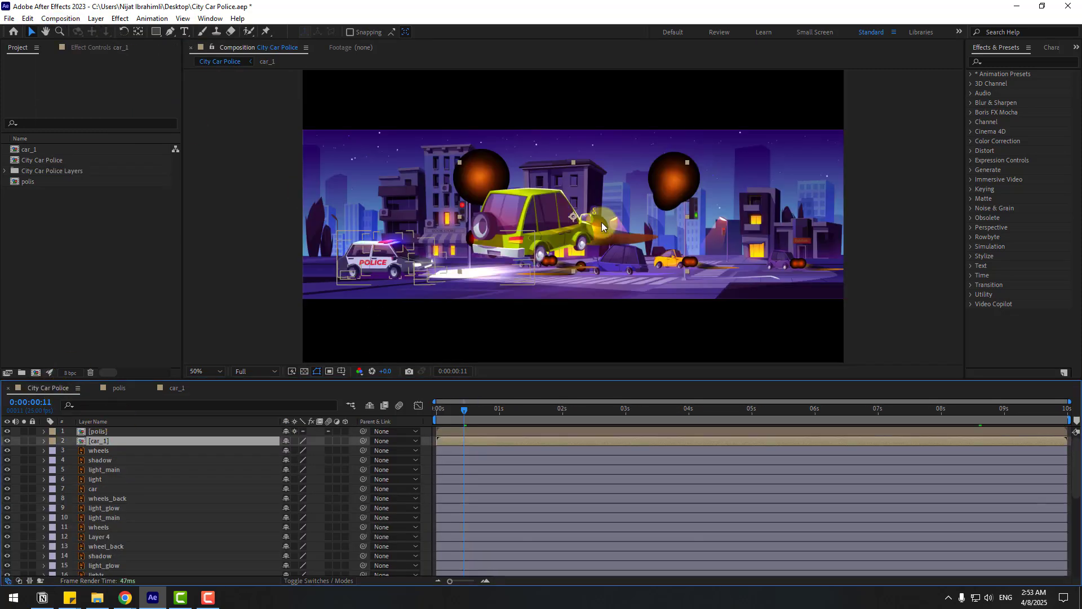
pyautogui.moveTo(536, 220); pyautogui.dragTo(404, 304)
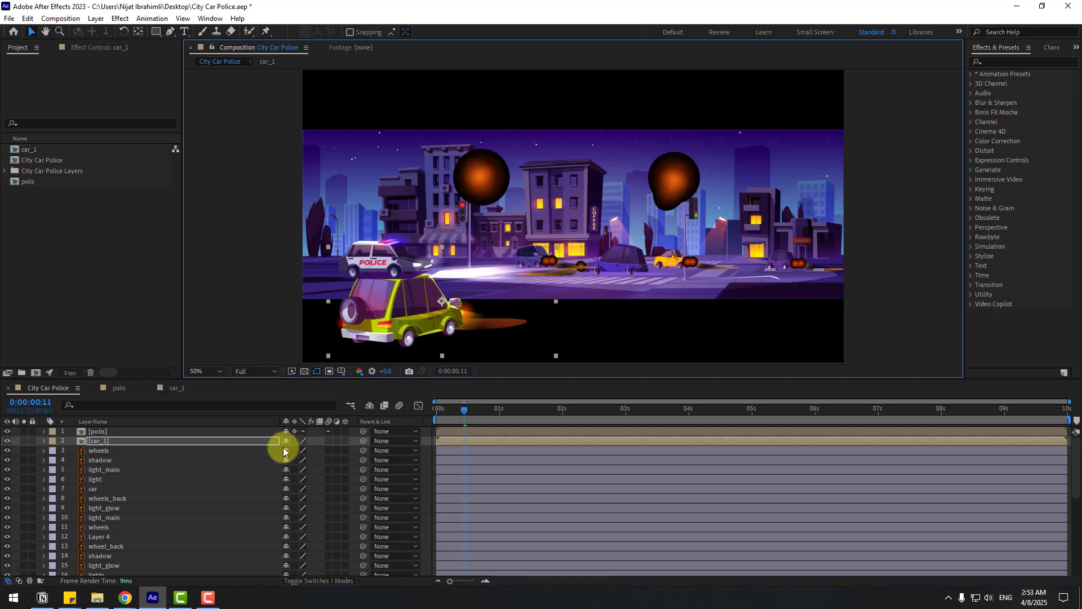
# In the car_1 composition, add a Position keyframe to the car layer at 0:00:00:00.
pyautogui.click(174, 388)
pyautogui.click(96, 527)
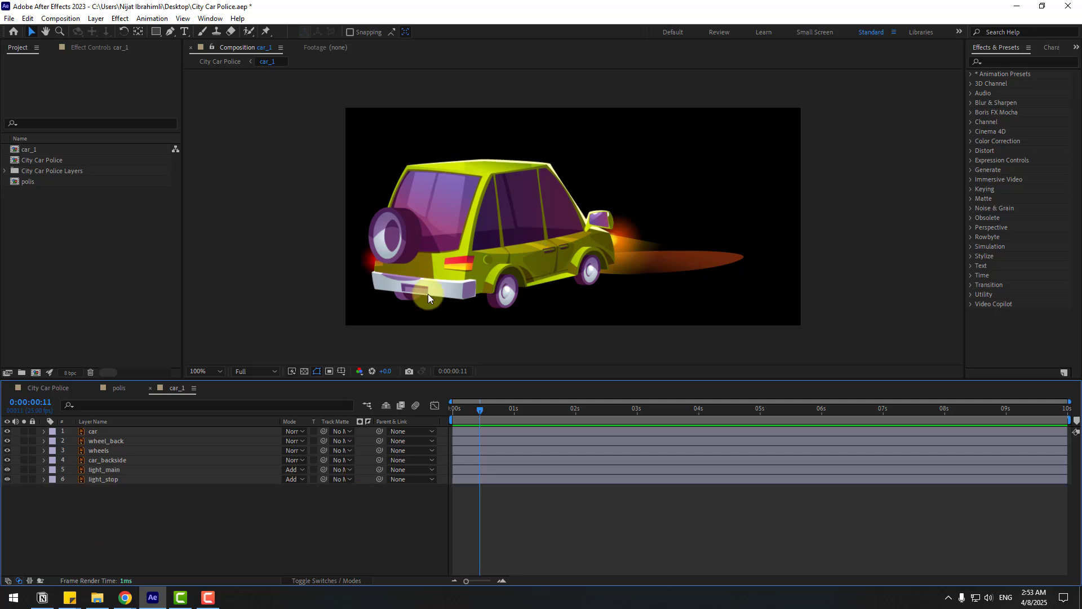
pyautogui.click(480, 189)
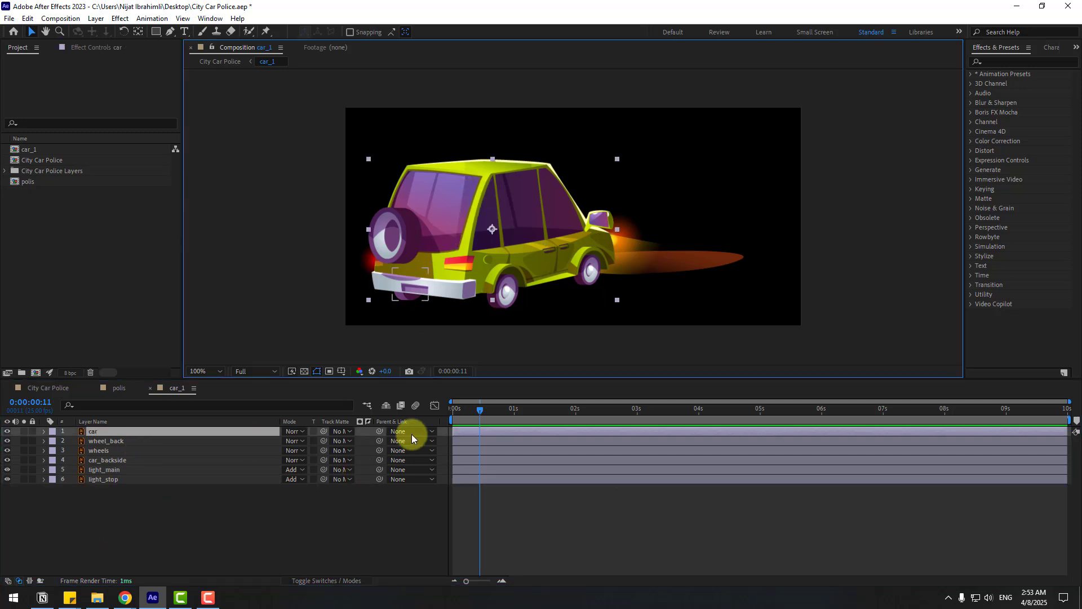
pyautogui.moveTo(482, 411); pyautogui.dragTo(425, 419)
pyautogui.hotkey('alt', 'shift', 'p')
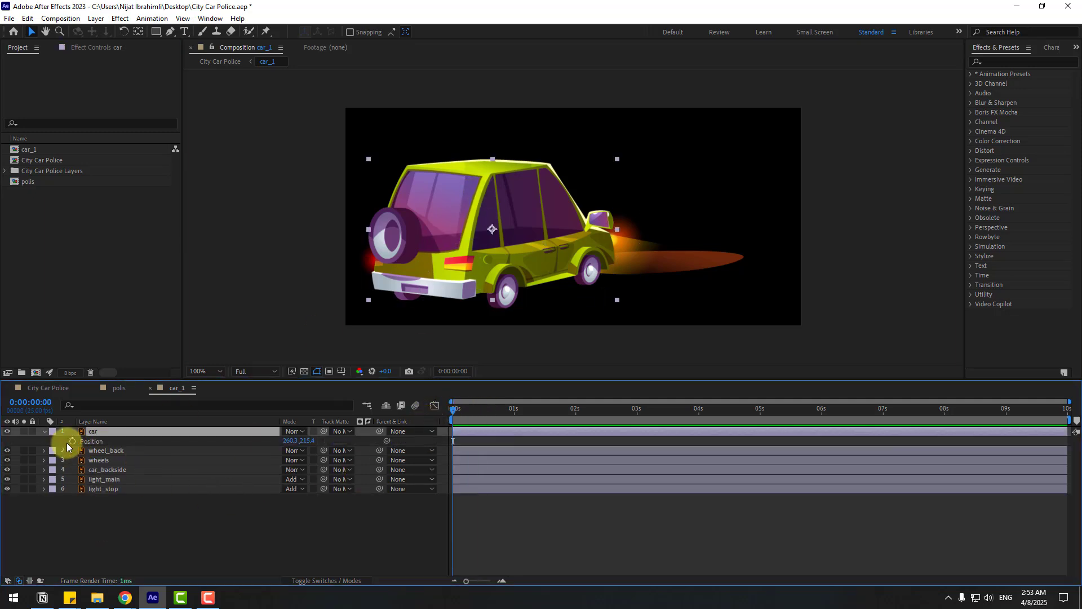
pyautogui.press('F2')
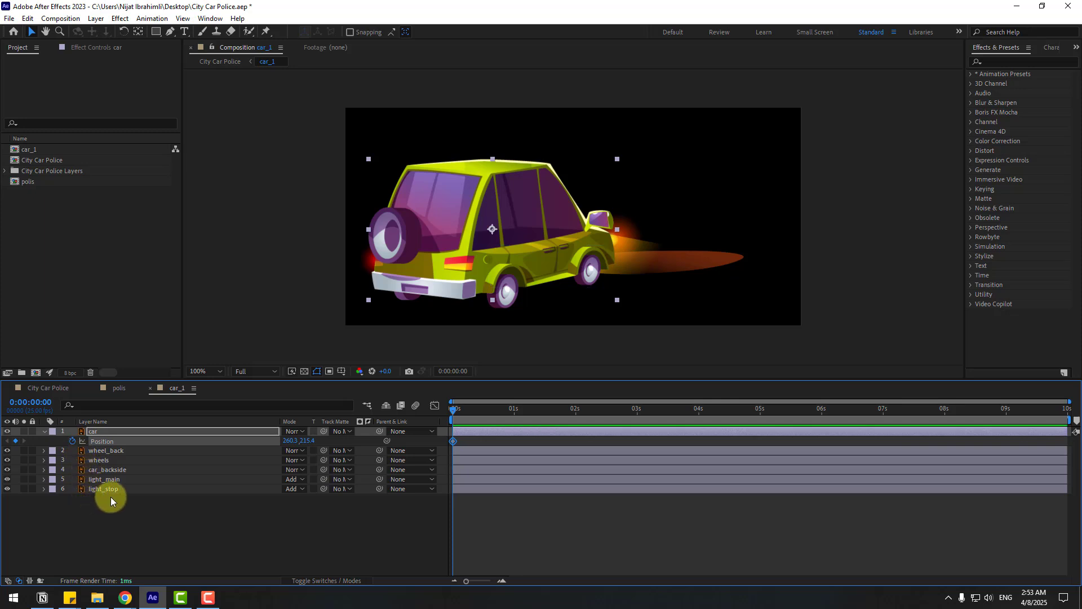
# At 0:00:00:06, lower the yellow car's body to a Position of 260.3, 223.4.
pyautogui.click(448, 372)
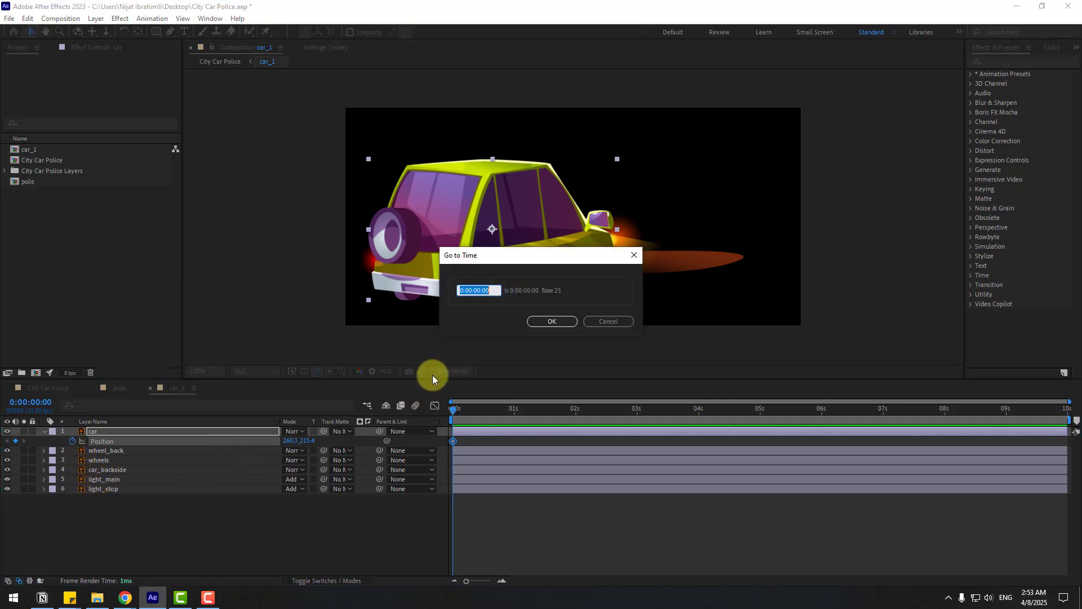
pyautogui.write('+')
pyautogui.click(560, 320)
pyautogui.press('Down')
pyautogui.press('Down')
pyautogui.press('Down')
pyautogui.press('Down')
pyautogui.press('Down')
pyautogui.press('Down')
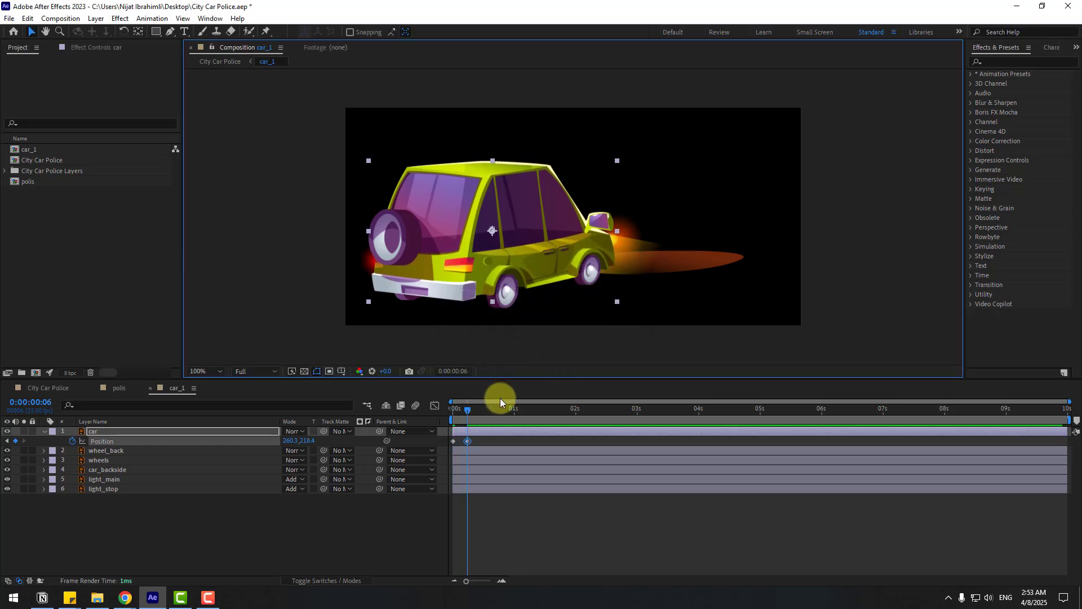
pyautogui.press('Down')
pyautogui.press('Down')
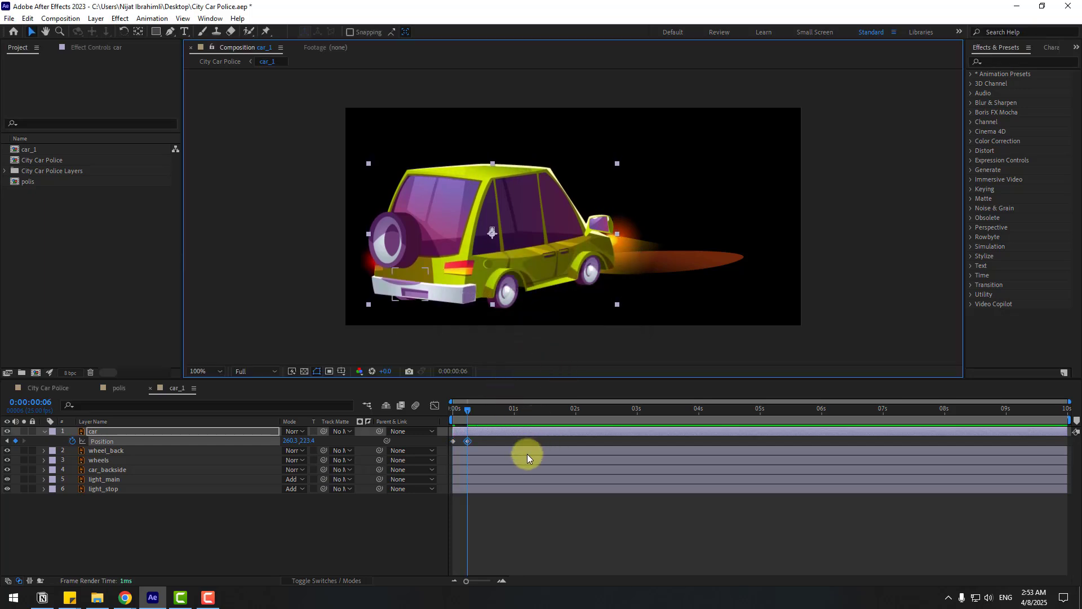
# At 0:00:00:12, raise the yellow car's body to a Position of 260.3, 215.4.
pyautogui.press('pagedown')
pyautogui.press('pagedown')
pyautogui.press('pagedown')
pyautogui.press('pagedown')
pyautogui.press('pagedown')
pyautogui.press('pagedown')
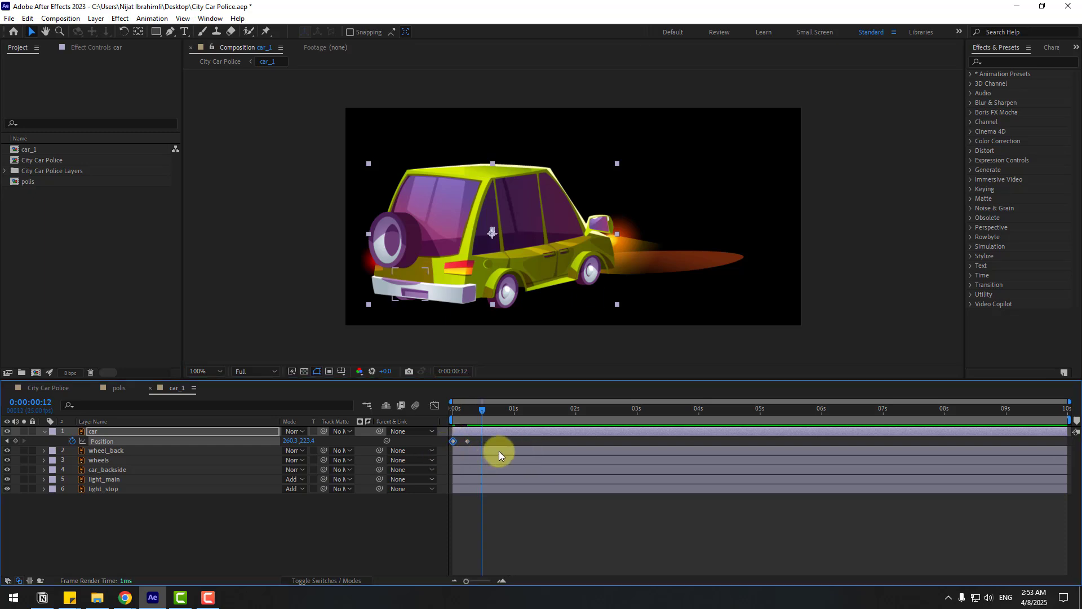
pyautogui.press('Up')
pyautogui.press('Up')
pyautogui.press('Up')
pyautogui.press('Up')
pyautogui.press('Up')
pyautogui.press('Up')
pyautogui.press('Up')
pyautogui.press('Up')
# Apply Easy Ease to all of the car layer's Position keyframes and move the playhead to 0:00:00:06.
pyautogui.rightClick(452, 441)
pyautogui.moveTo(544, 434)
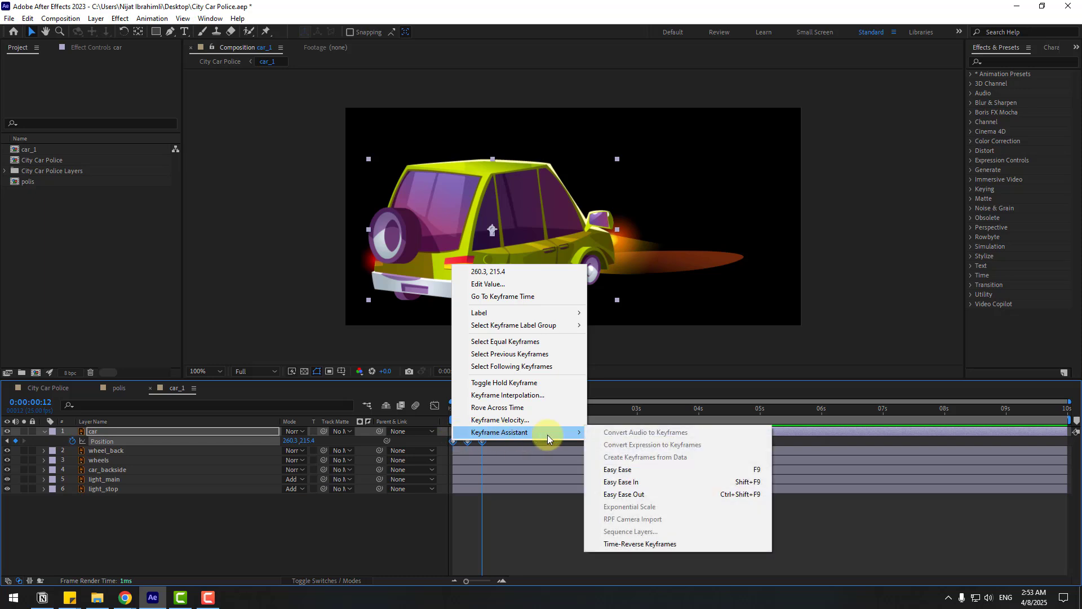
pyautogui.click(606, 468)
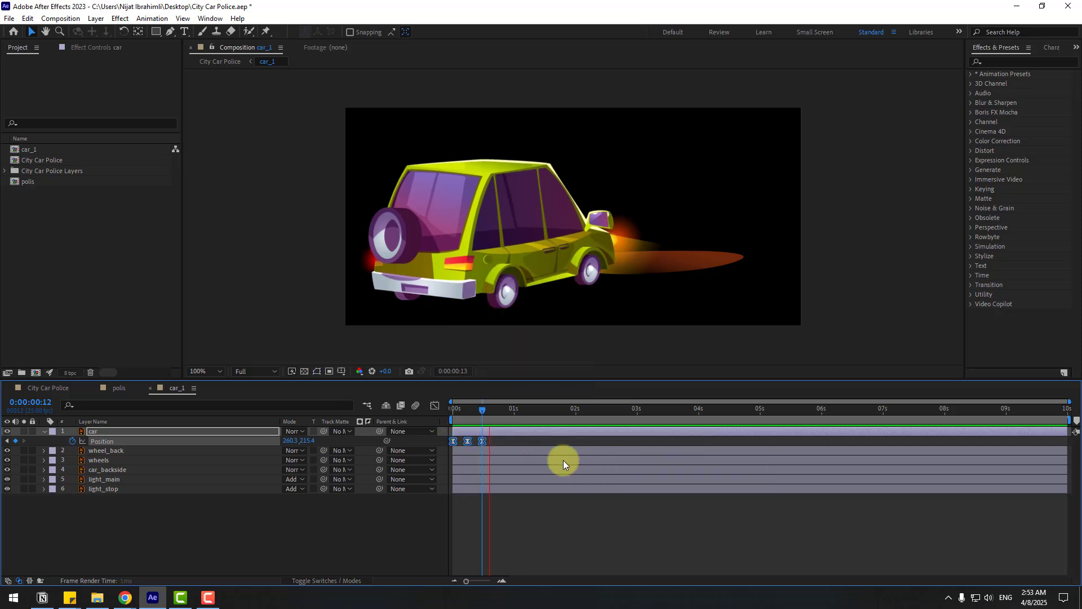
pyautogui.click(474, 411)
pyautogui.moveTo(473, 412)
pyautogui.mouseDown()
pyautogui.moveTo(428, 421)
pyautogui.moveTo(468, 412)
pyautogui.mouseUp()
pyautogui.click(496, 442)
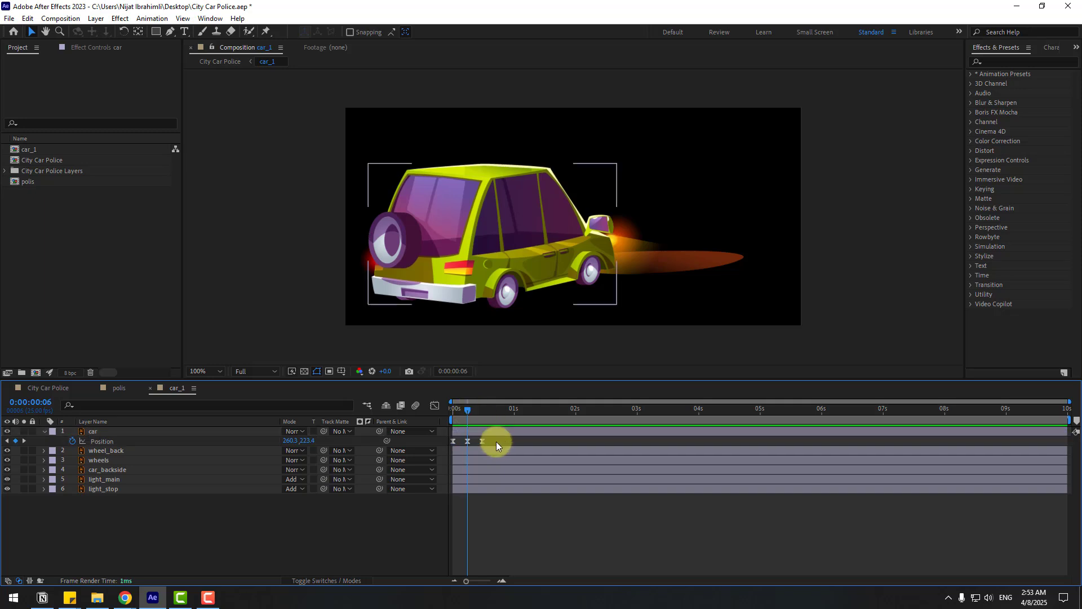
# Set the yellow car body's Position keyframe at 0:00:00:06 to 260.3, 219.4.
pyautogui.click(466, 442)
pyautogui.press('Up')
pyautogui.press('Up')
pyautogui.press('Up')
pyautogui.press('Up')
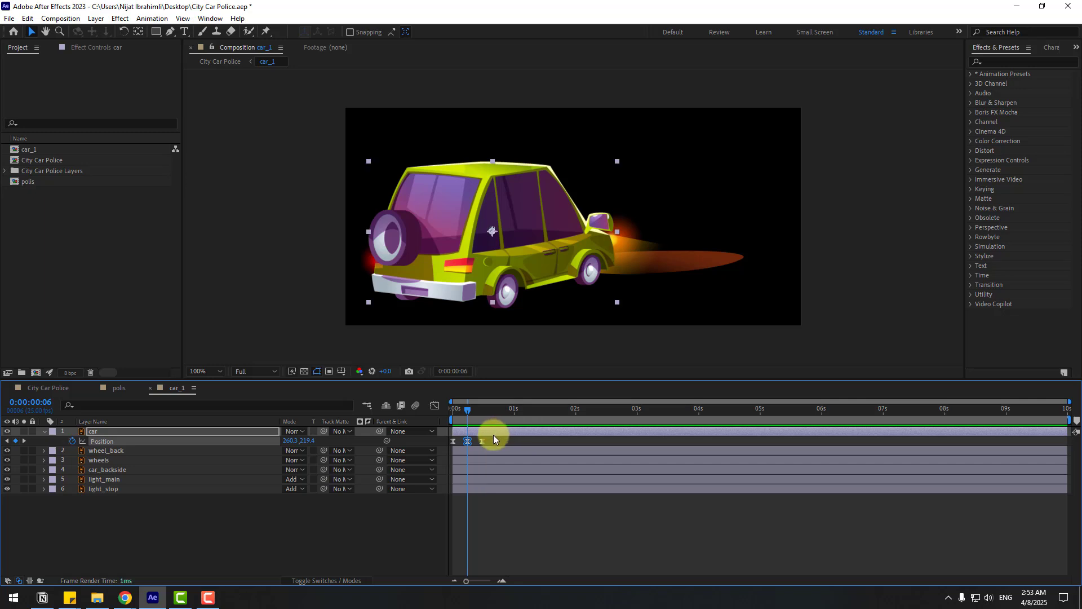
# Add the expression loopOutDuration(type = "cycle", duration = 0) to the car layer's Position and preview the bounce.
pyautogui.click(83, 441)
pyautogui.keyDown('alt'); pyautogui.click(72, 441); pyautogui.keyUp('alt')
pyautogui.click(325, 451)
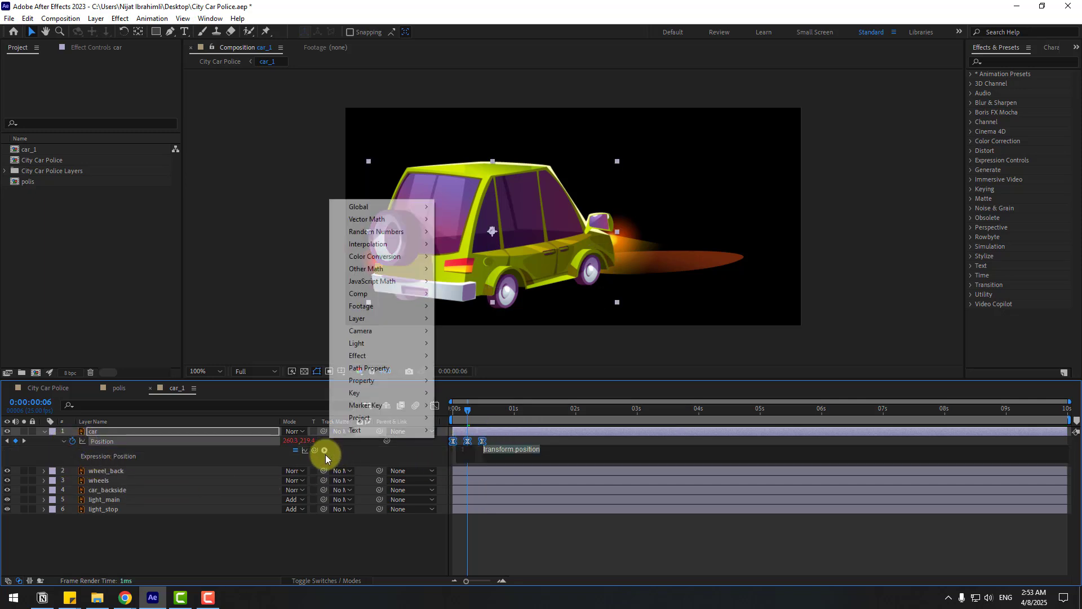
pyautogui.moveTo(398, 381)
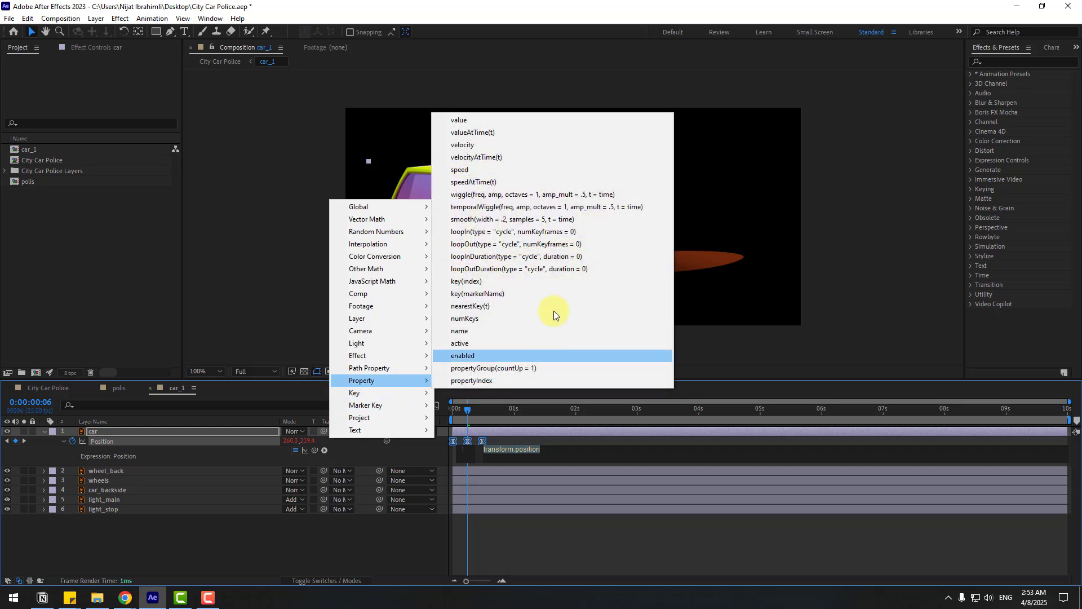
pyautogui.click(556, 269)
pyautogui.press('space')
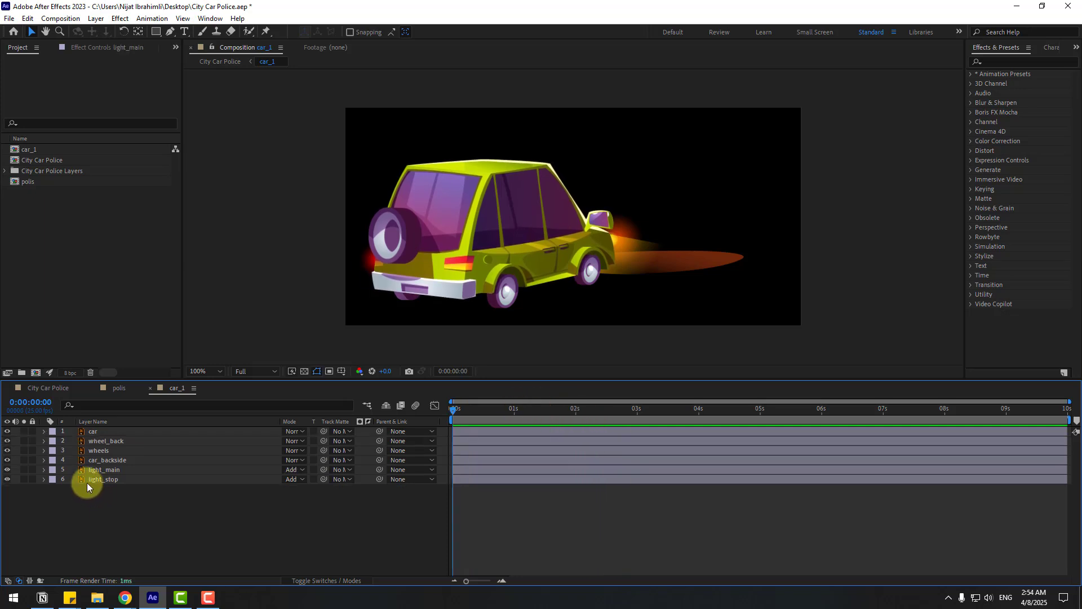
# Move the light_stop layer above the car layer in the stacking order and preview the animation.
pyautogui.click(95, 479)
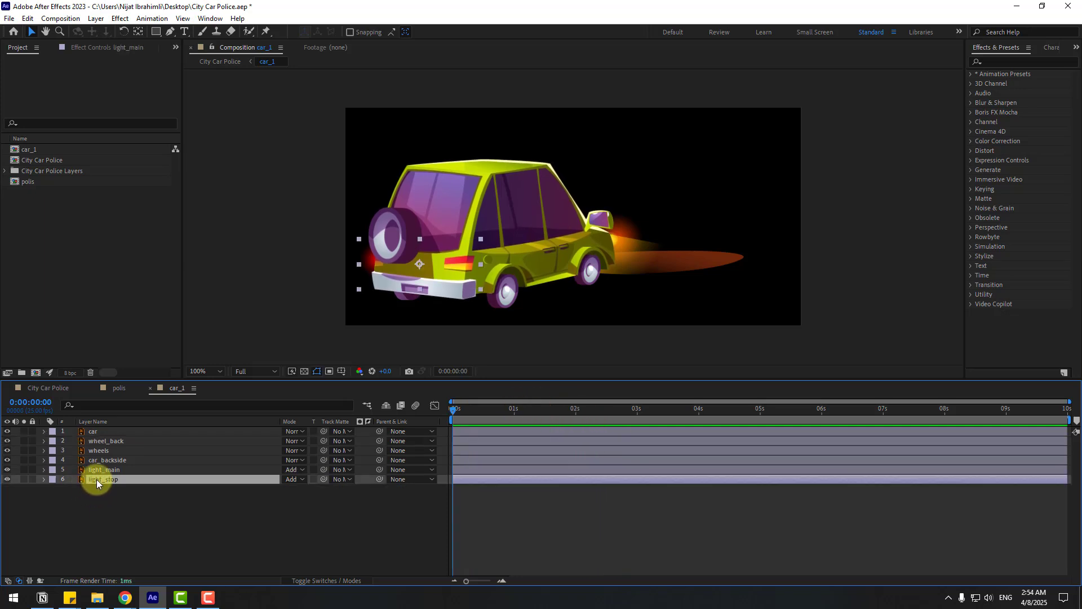
pyautogui.moveTo(101, 480); pyautogui.dragTo(129, 430)
pyautogui.press('space')
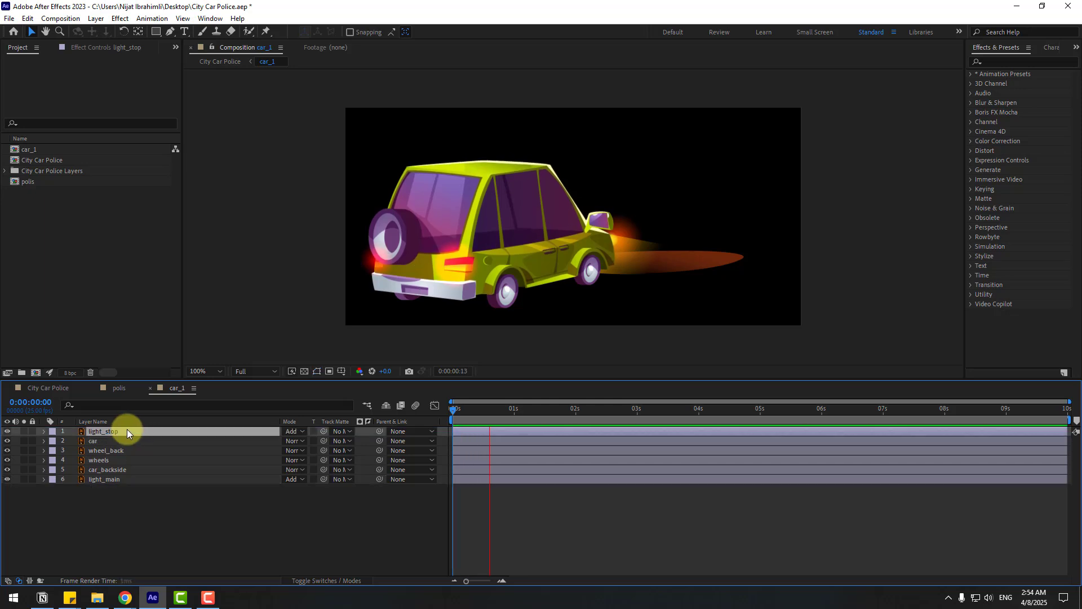
pyautogui.press('space')
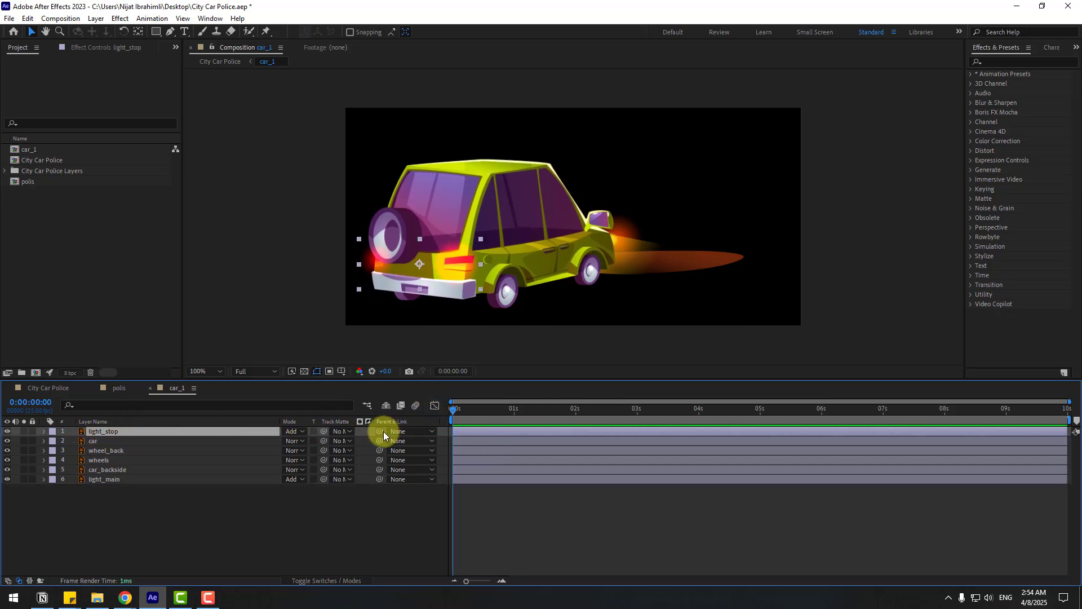
# Parent the light_stop and light_main layers to the car layer.
pyautogui.moveTo(383, 431); pyautogui.dragTo(128, 440)
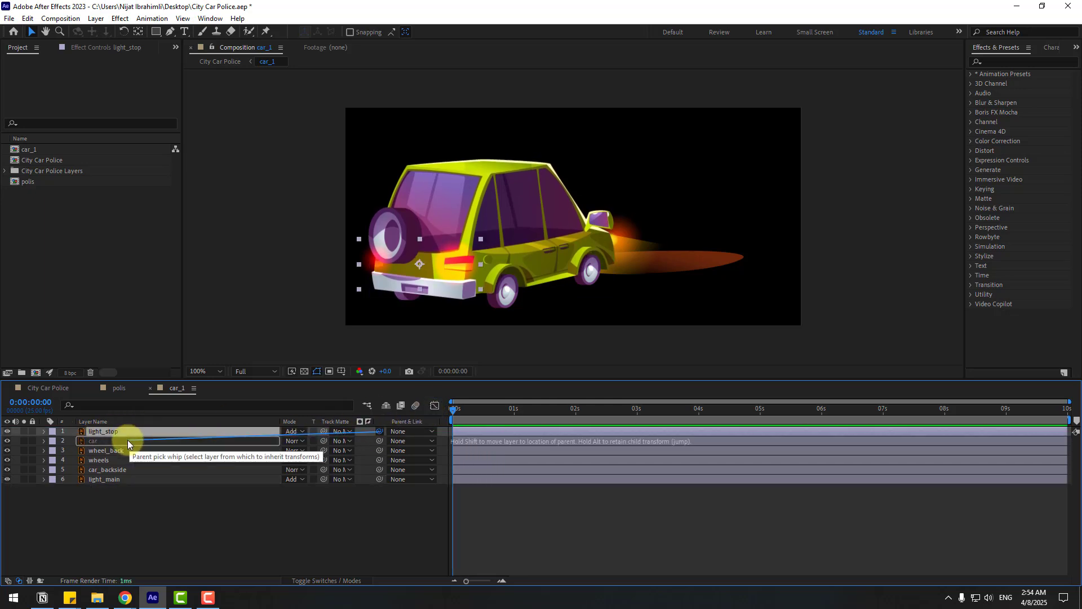
pyautogui.click(113, 480)
pyautogui.moveTo(380, 480); pyautogui.dragTo(97, 442)
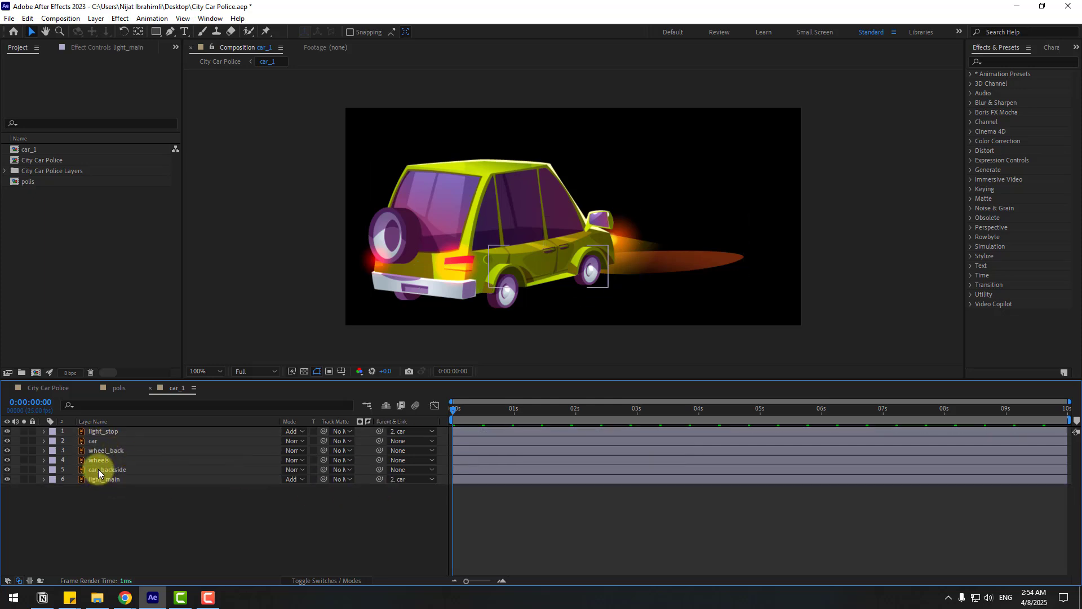
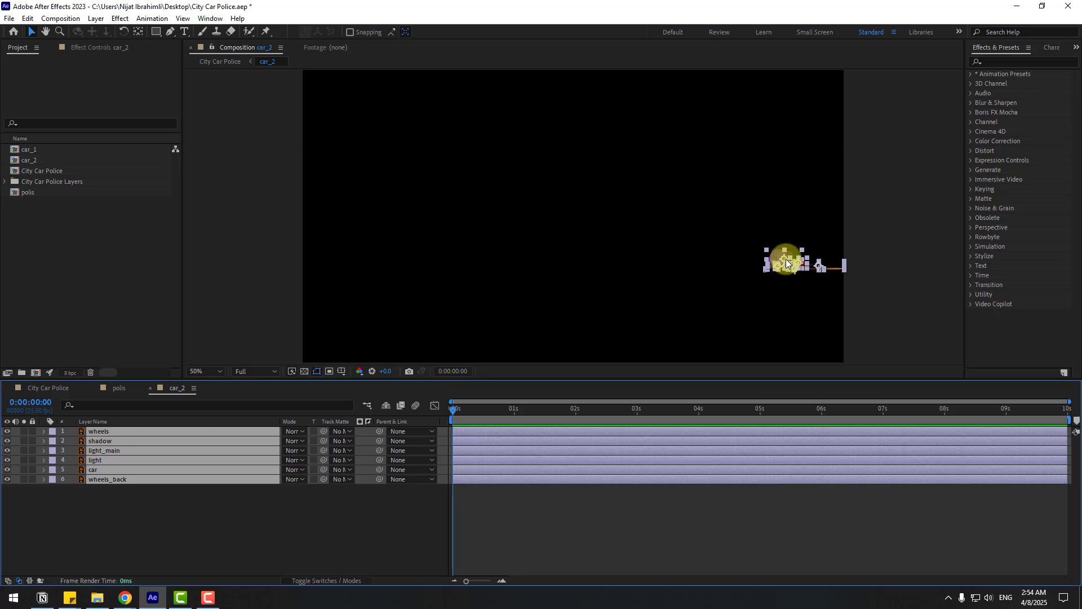
# In car_2, move all the layers toward the frame's centre and crop the composition to a region of interest around the purple car.
pyautogui.moveTo(786, 259); pyautogui.dragTo(613, 273)
pyautogui.click(315, 478)
pyautogui.click(330, 371)
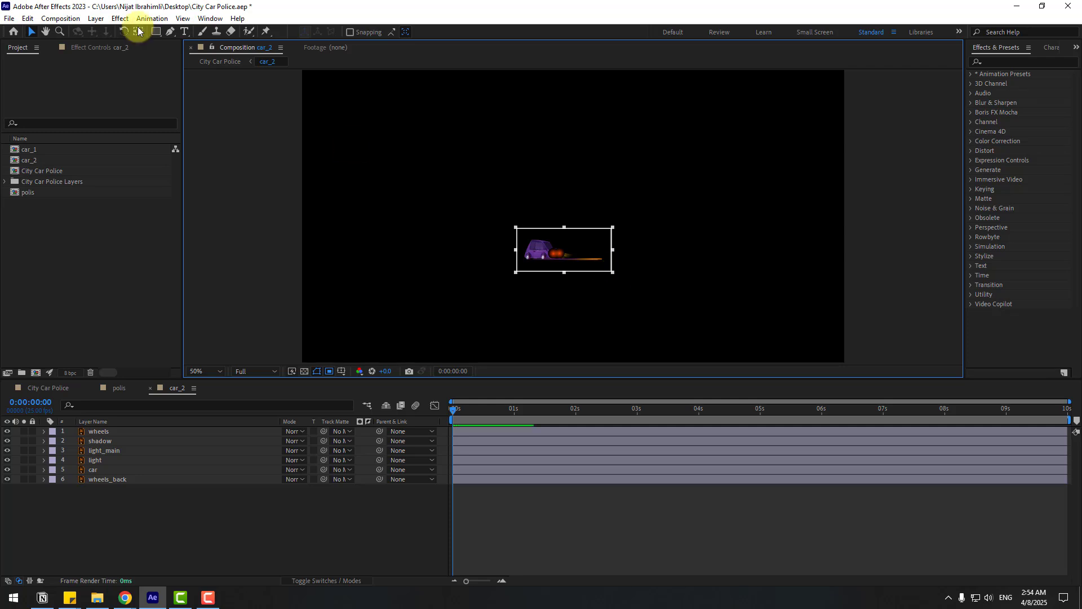
pyautogui.click(61, 18)
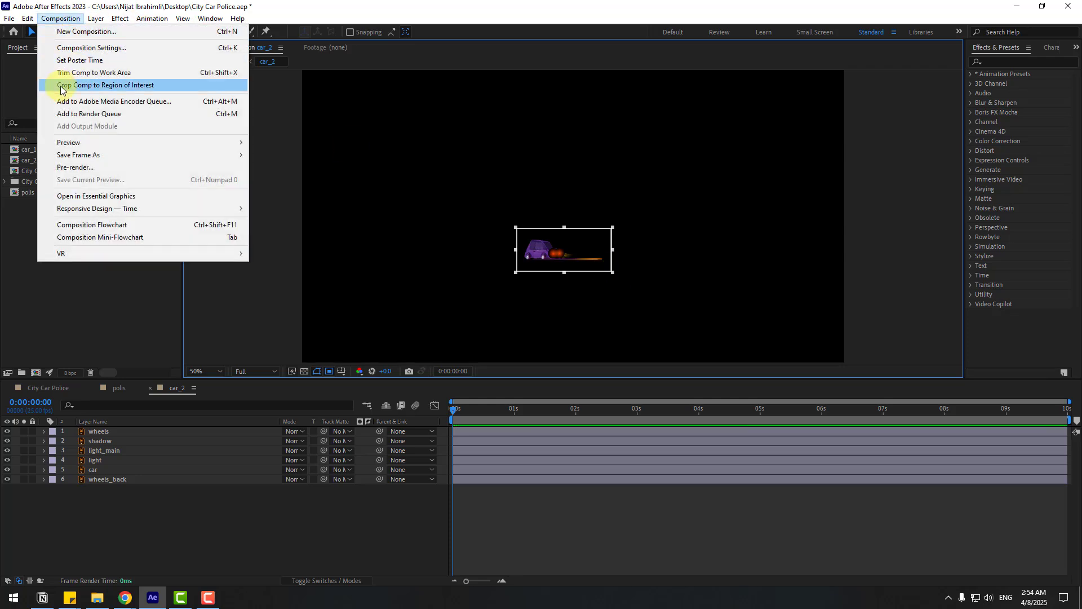
pyautogui.click(94, 85)
pyautogui.scroll(5, 625, 286)
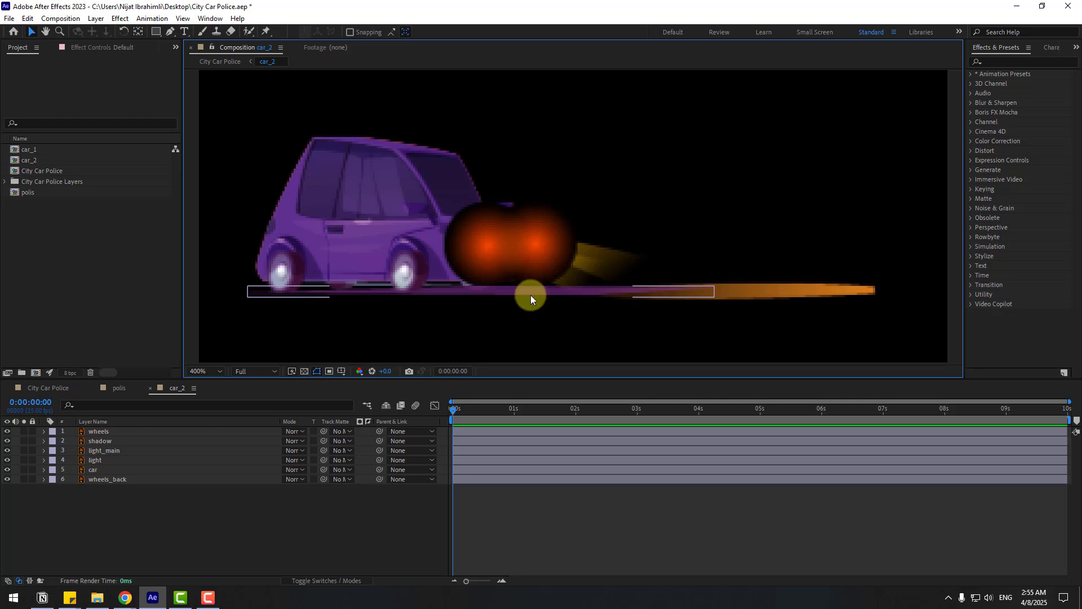
# Set the blending mode of the light_main and light layers to Add.
pyautogui.click(113, 470)
pyautogui.click(103, 479)
pyautogui.click(96, 470)
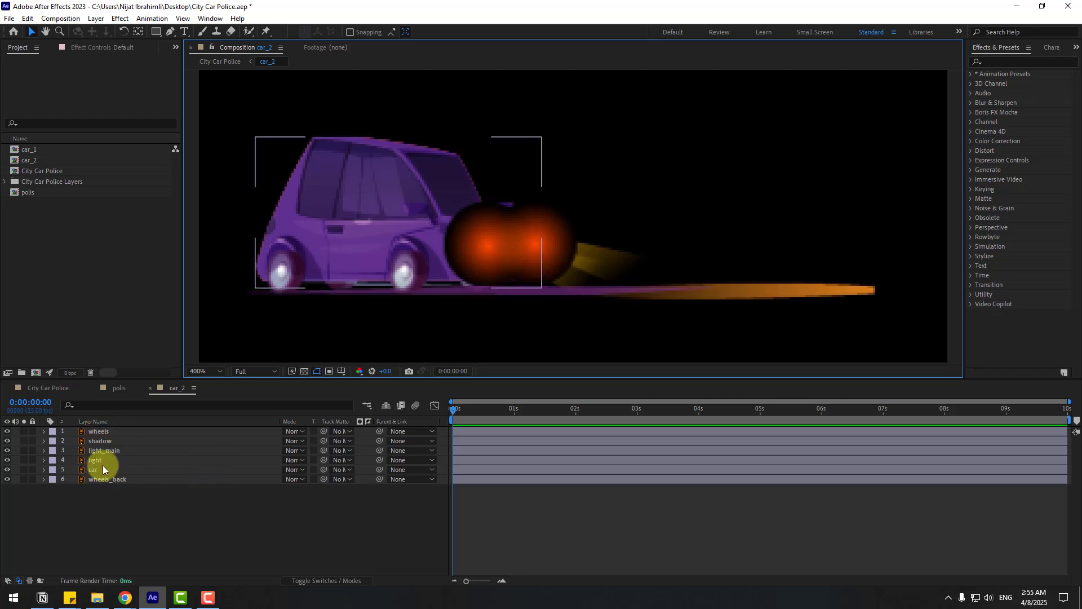
pyautogui.click(103, 461)
pyautogui.keyDown('ctrl'); pyautogui.click(116, 452); pyautogui.keyUp('ctrl')
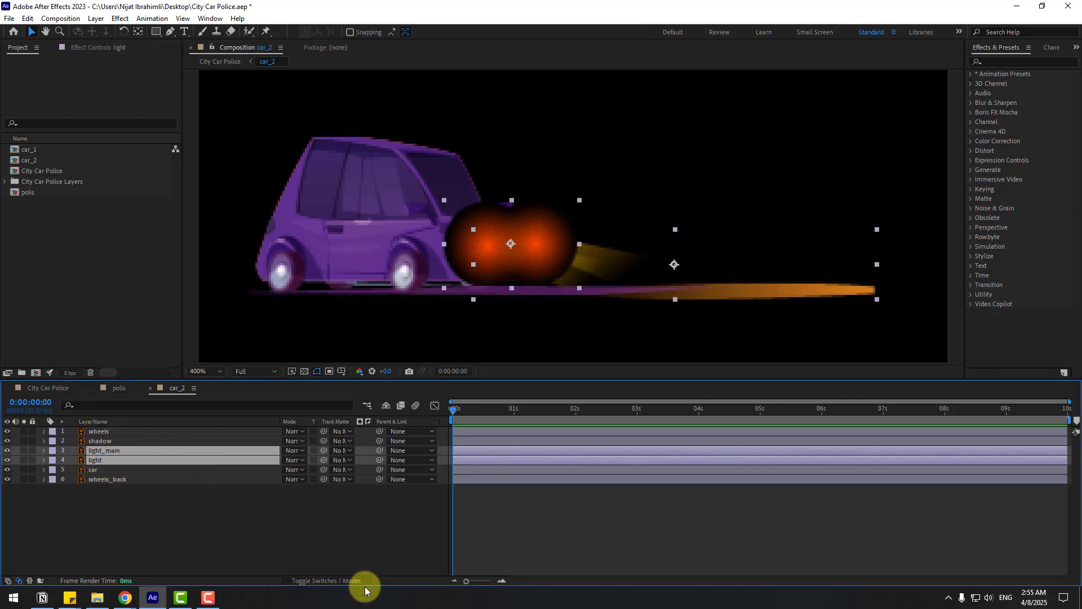
pyautogui.click(304, 450)
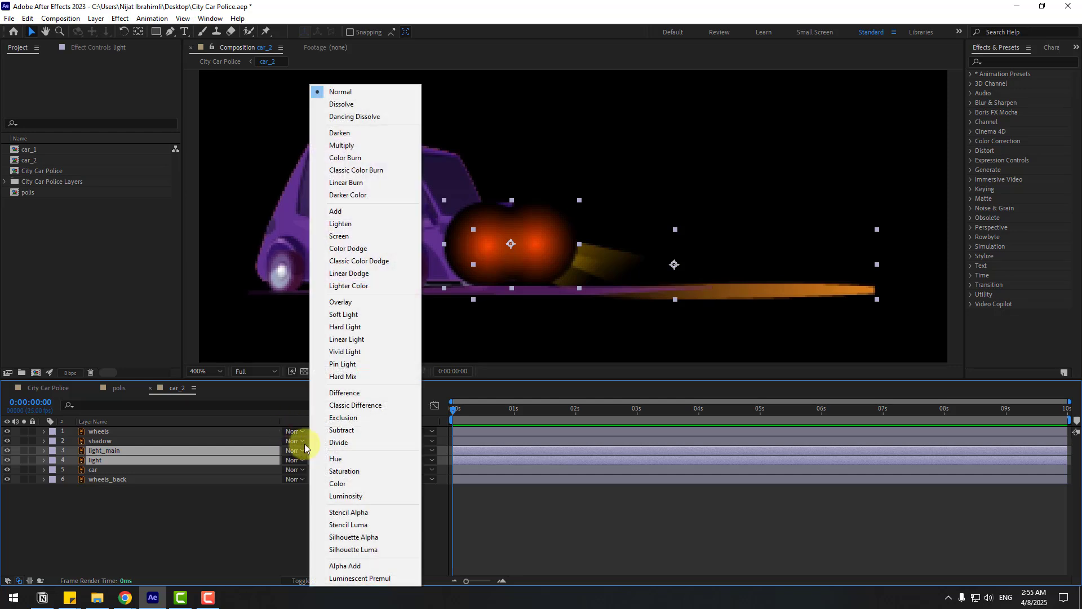
pyautogui.click(337, 211)
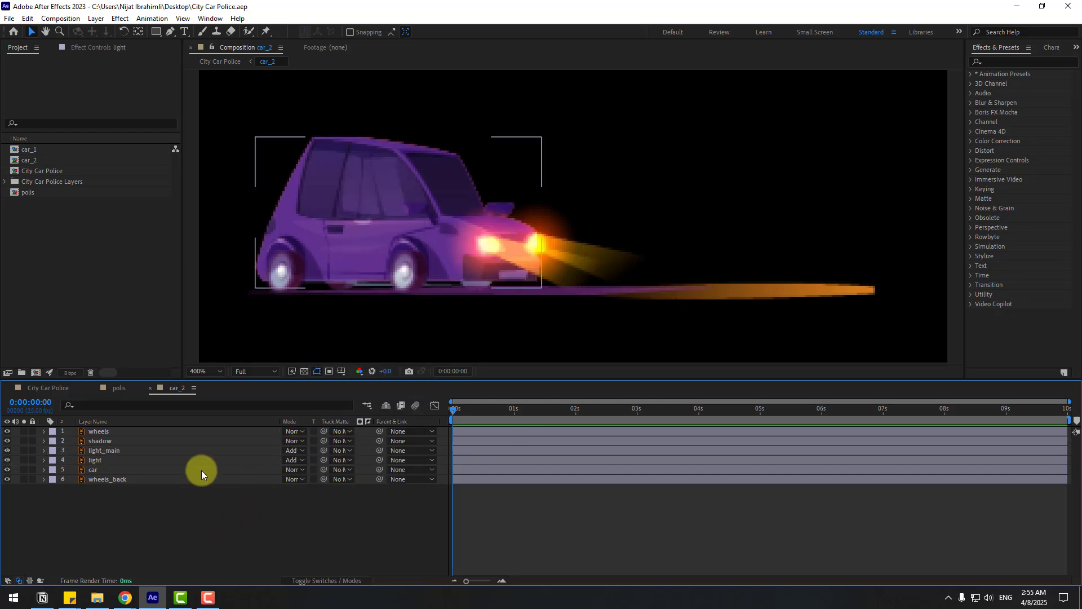
# Parent the light_main and light layers to the purple car's car layer.
pyautogui.click(121, 452)
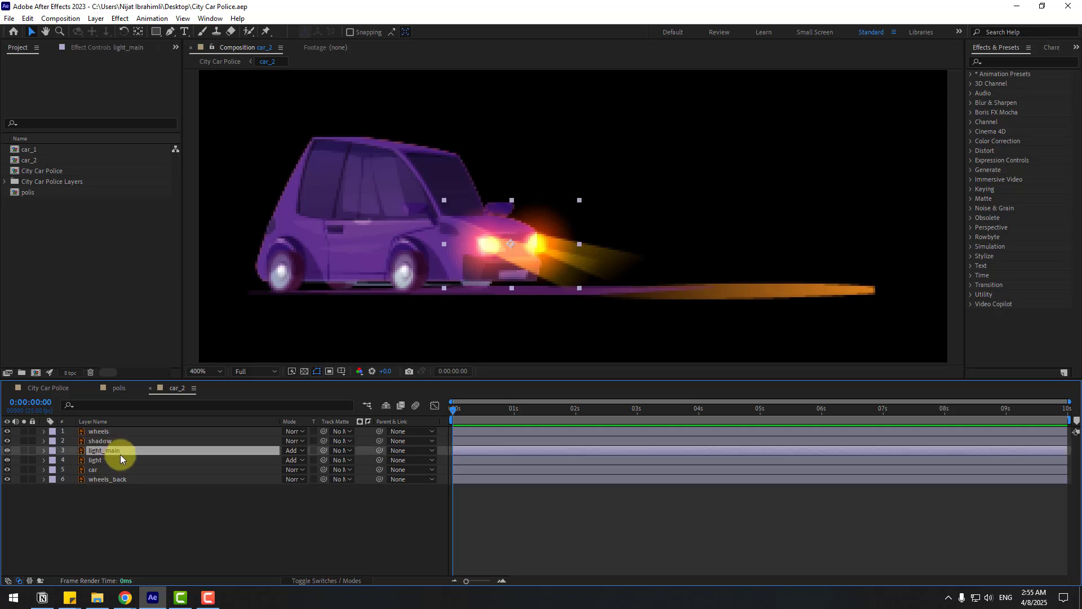
pyautogui.keyDown('ctrl'); pyautogui.click(106, 462); pyautogui.keyUp('ctrl')
pyautogui.moveTo(379, 450); pyautogui.dragTo(109, 471)
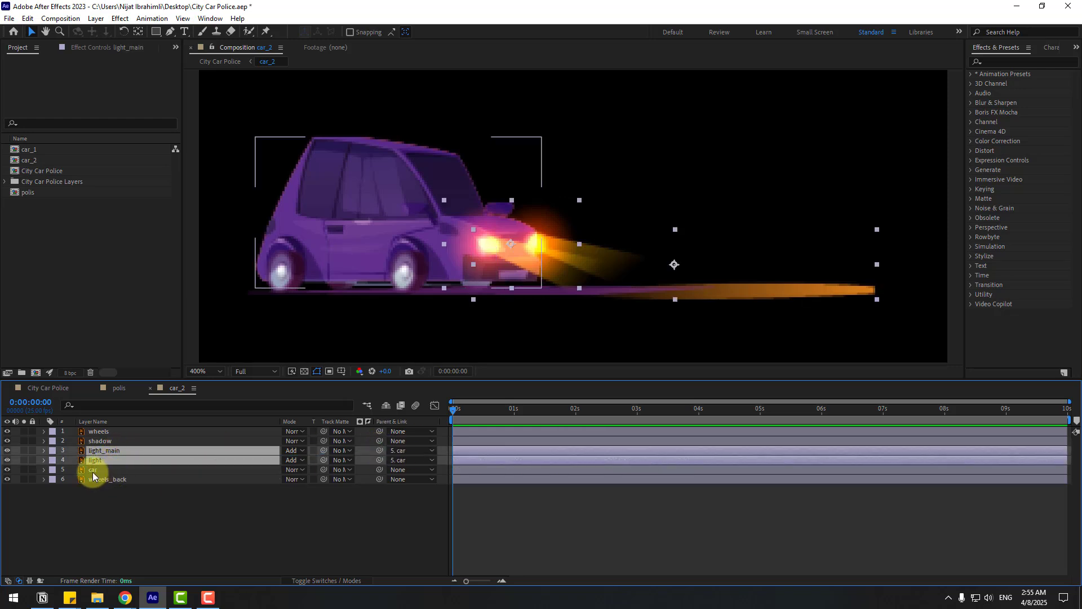
# Add a Position keyframe to the purple car's body at 0:00:00:00 and raise it to 88.2, 71.3.
pyautogui.click(93, 472)
pyautogui.moveTo(386, 302); pyautogui.dragTo(420, 302)
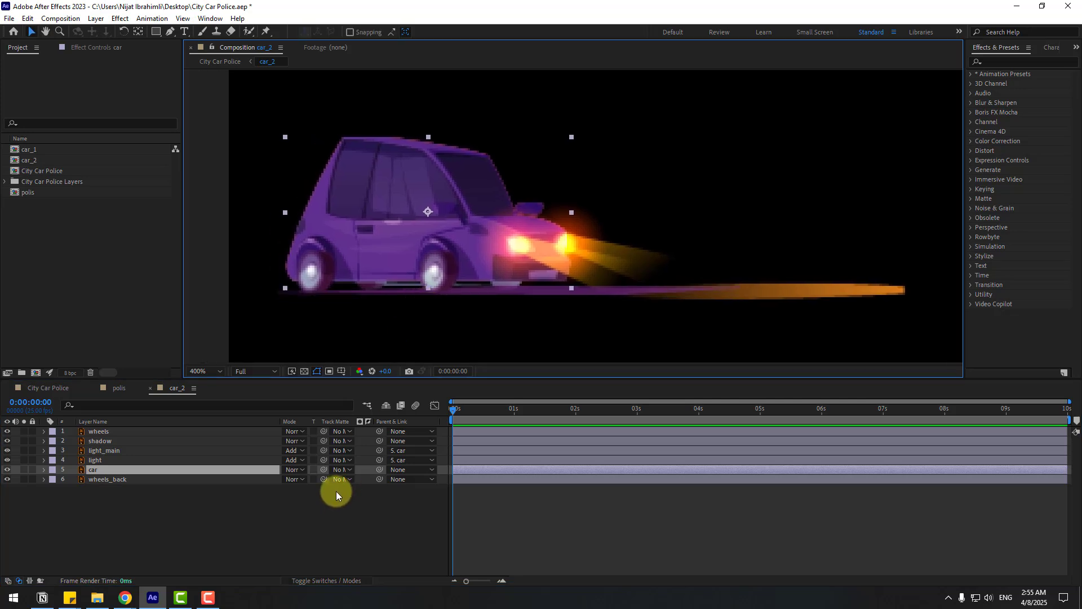
pyautogui.hotkey('alt', 'shift', 'p')
pyautogui.click(74, 482)
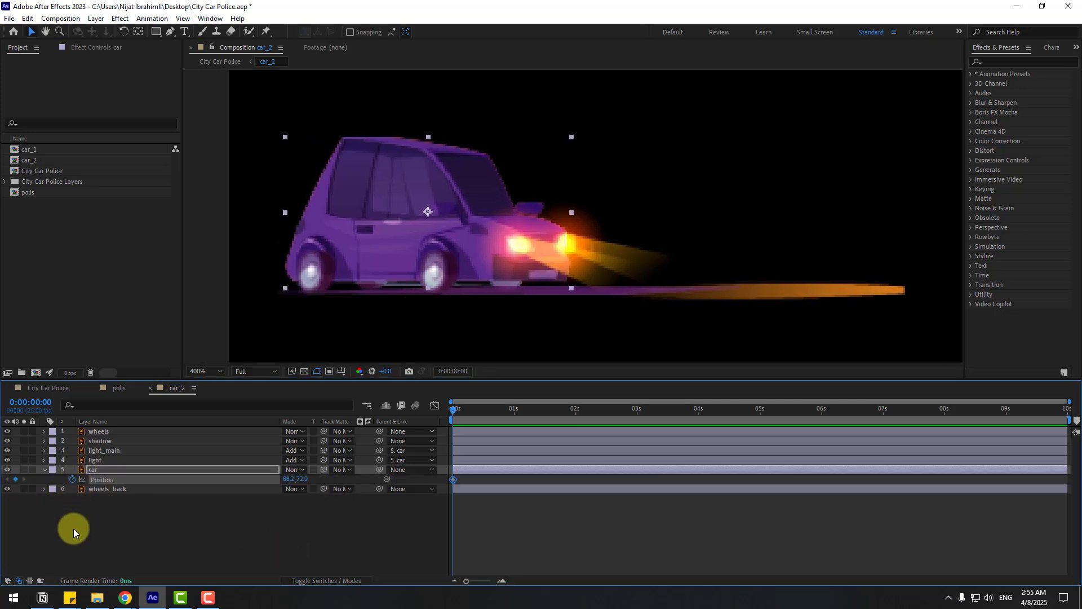
pyautogui.press('Up')
pyautogui.press('Up')
pyautogui.press('Up')
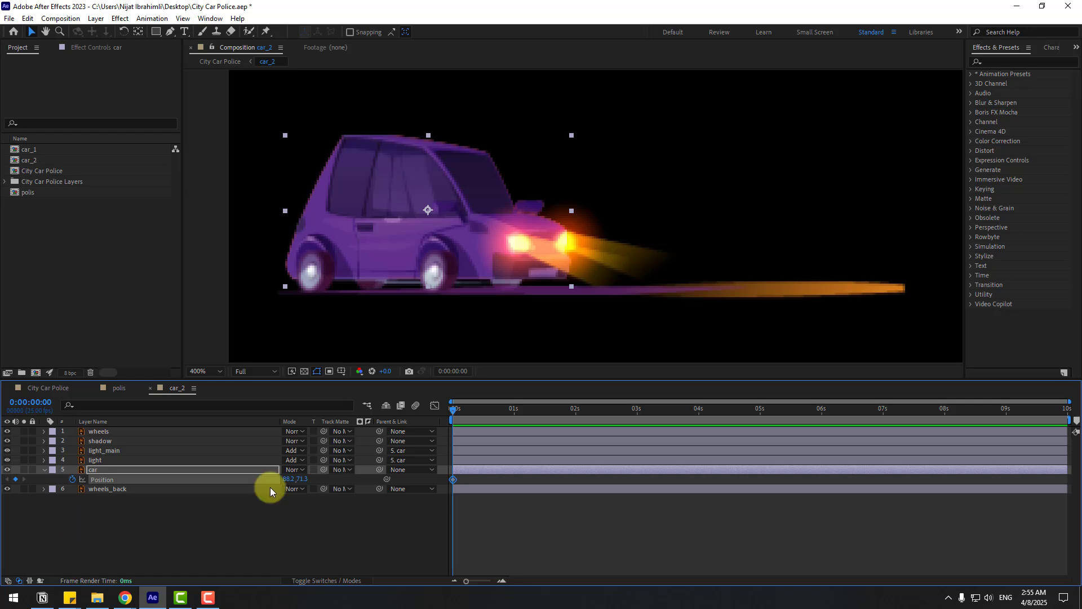
# At 0:00:00:06, lower the purple car's body to a Position of 88.2, 72.5.
pyautogui.click(453, 369)
pyautogui.write('+6')
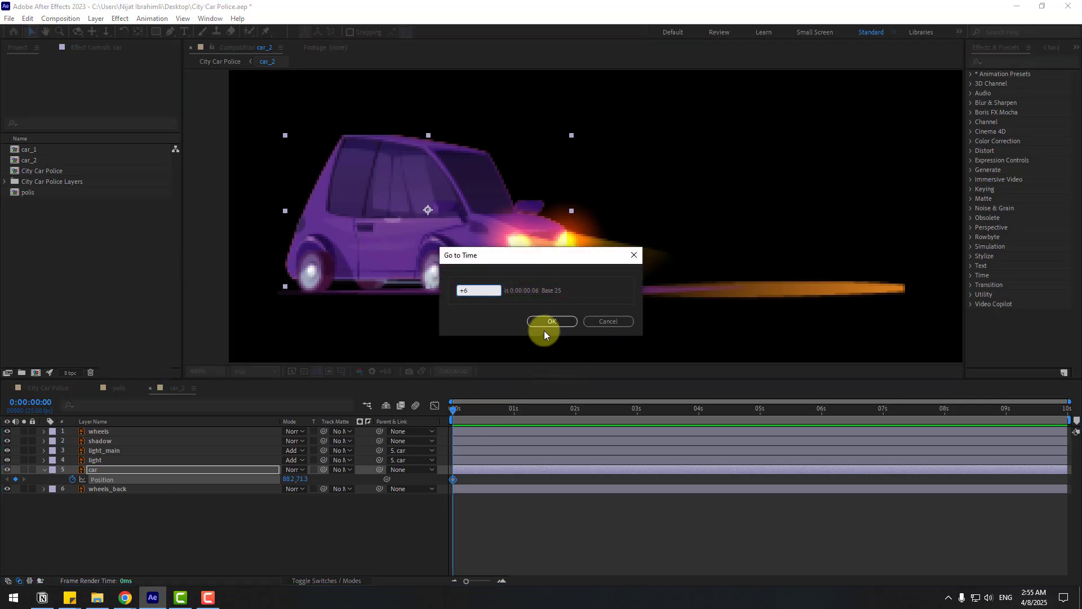
pyautogui.click(549, 321)
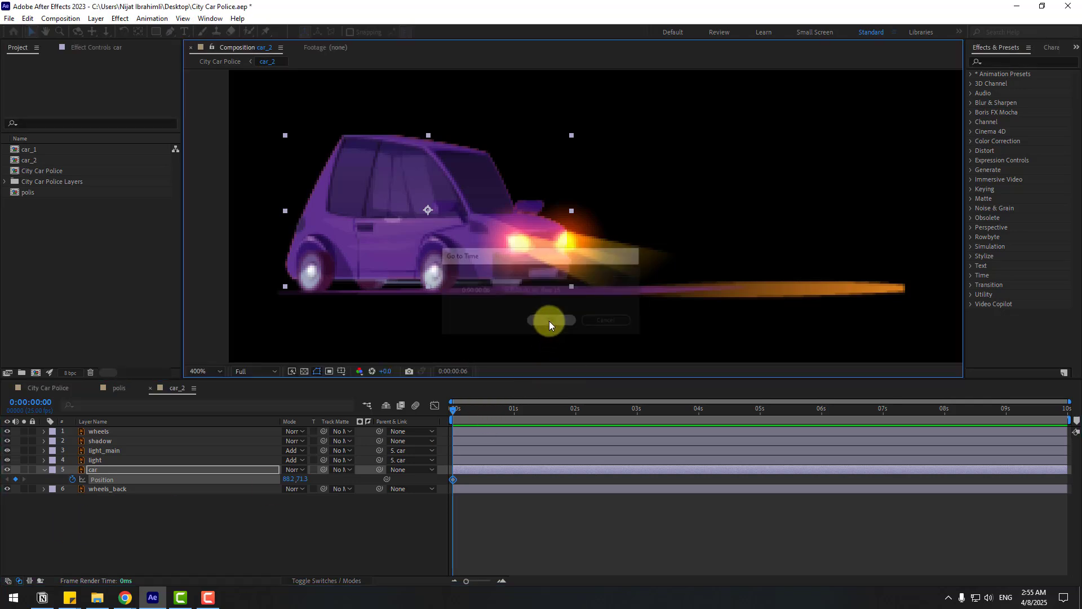
pyautogui.press('Down')
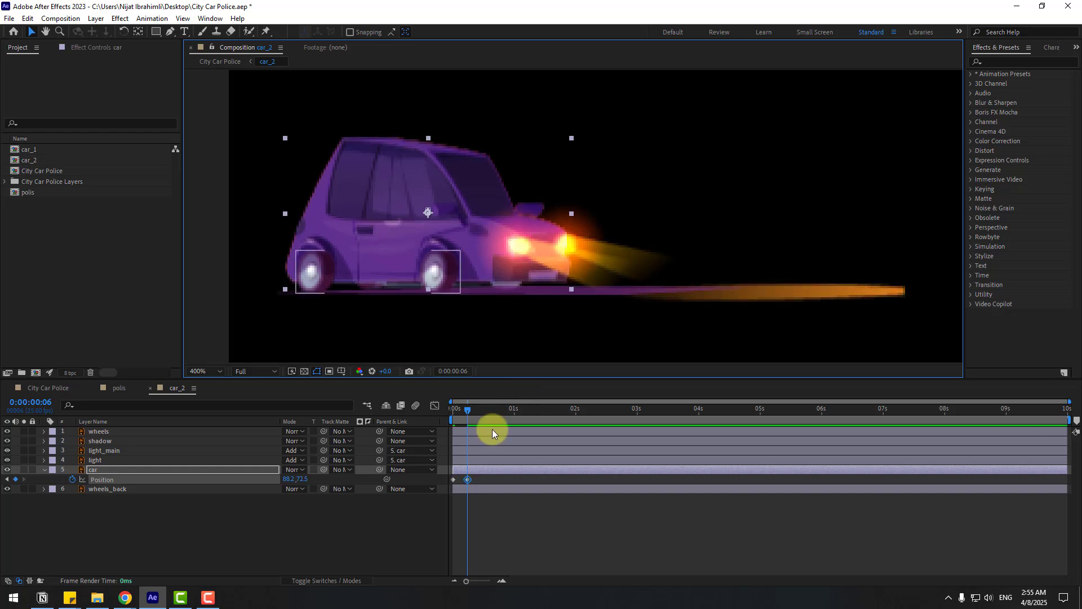
# At 0:00:00:12, raise the purple car's body to a Position of 88.2, 71.3.
pyautogui.click(462, 372)
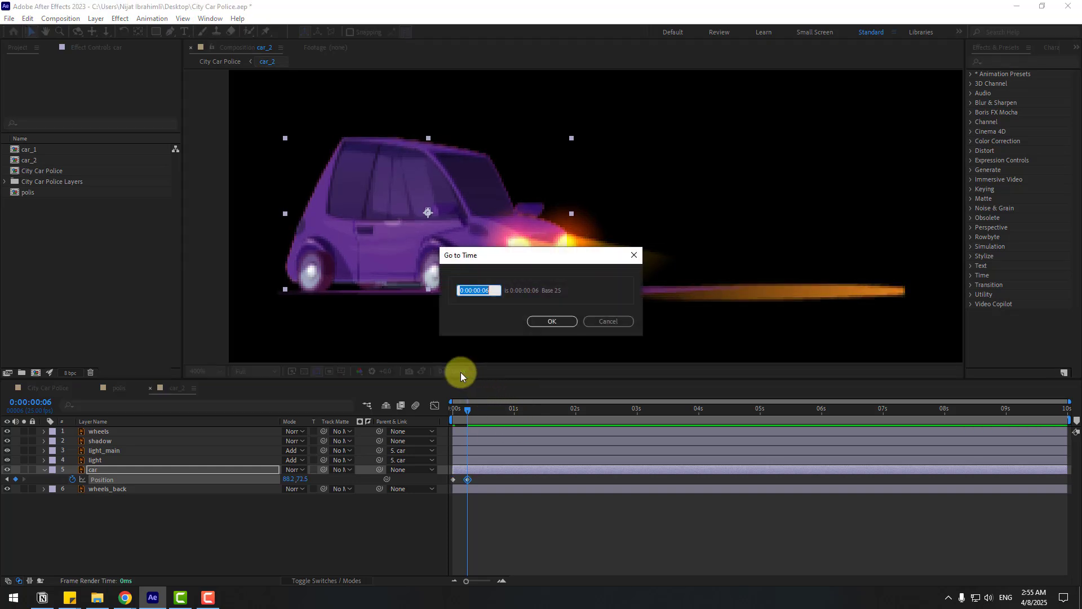
pyautogui.write('+6')
pyautogui.press('Return')
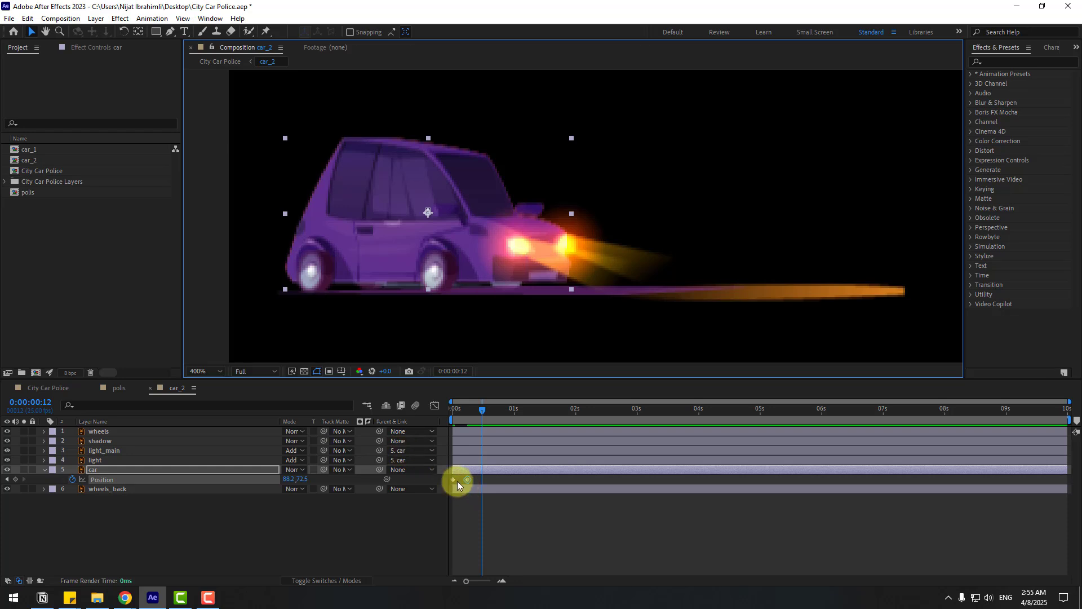
pyautogui.press('Up')
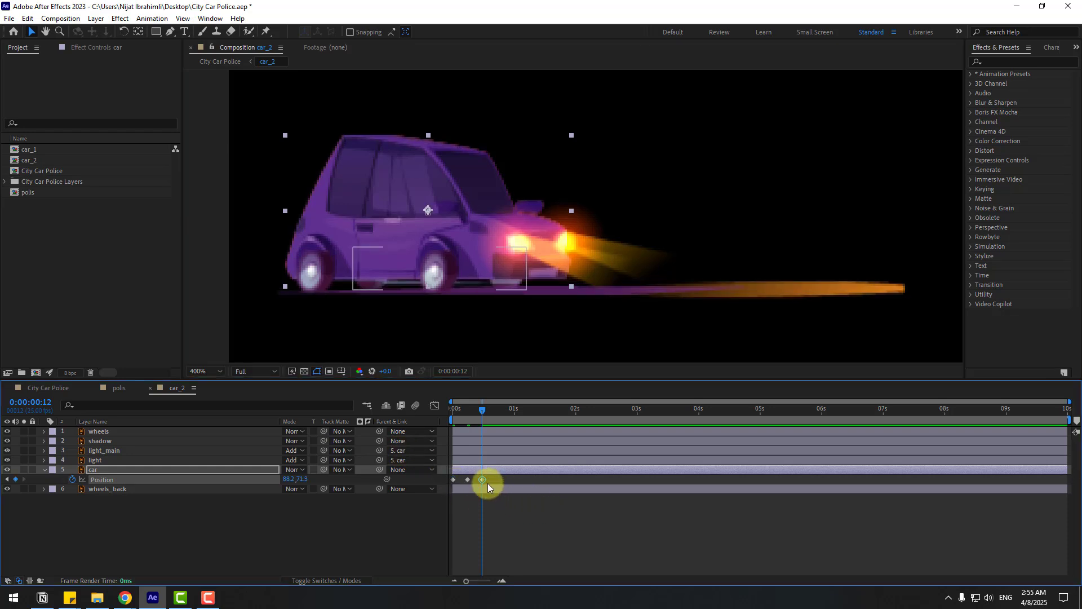
# Apply Easy Ease to all three Position keyframes of the purple car's body.
pyautogui.rightClick(454, 479)
pyautogui.moveTo(581, 472)
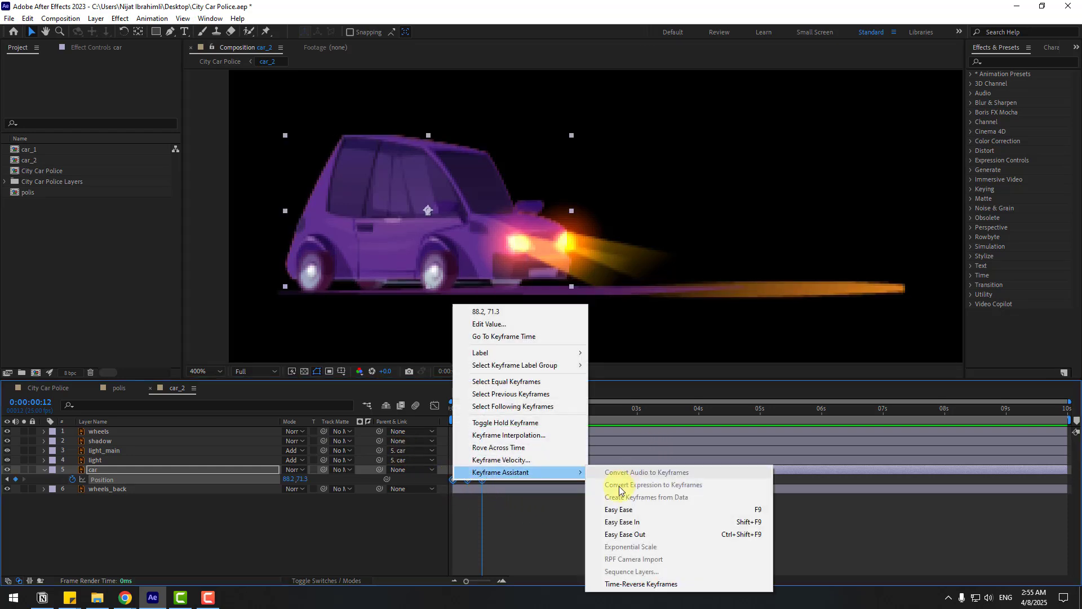
pyautogui.click(615, 509)
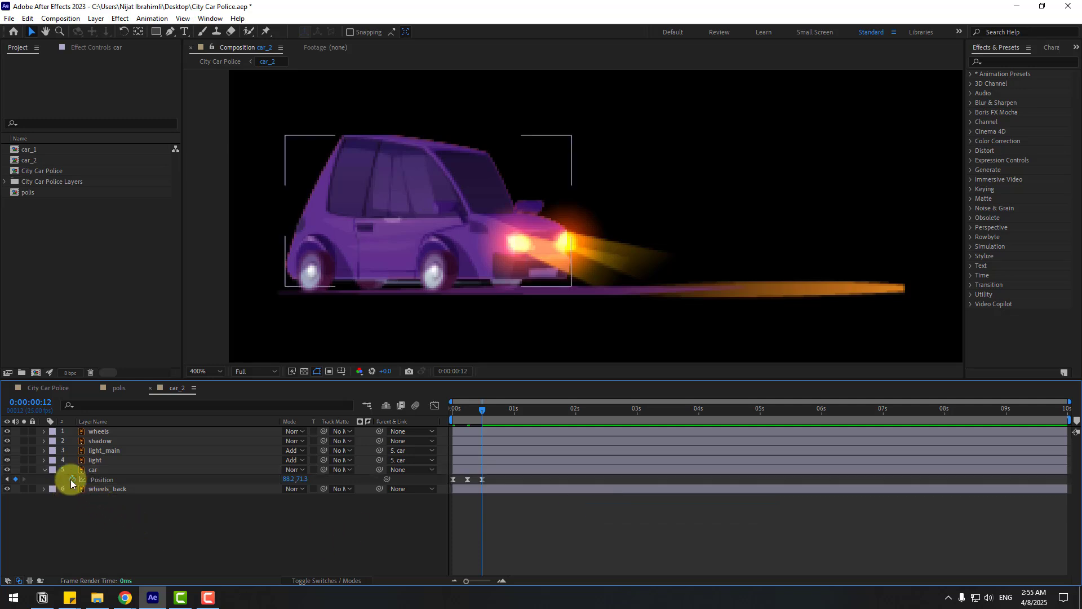
# Loop the purple car body's Position with the expression loopOutDuration(type = "cycle", duration = 0).
pyautogui.keyDown('alt'); pyautogui.click(71, 479); pyautogui.keyUp('alt')
pyautogui.click(324, 489)
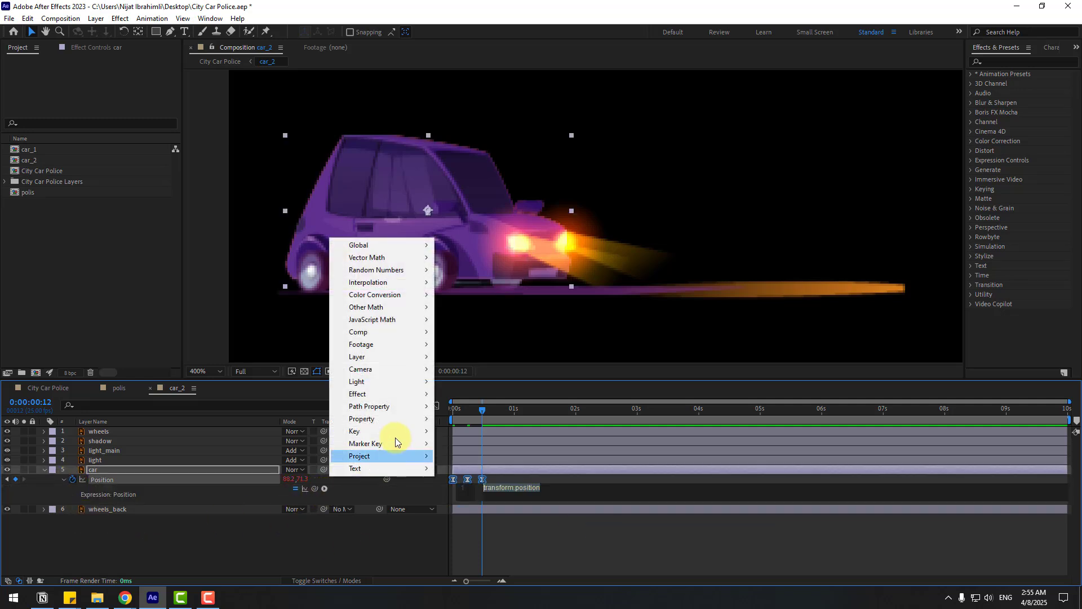
pyautogui.moveTo(396, 420)
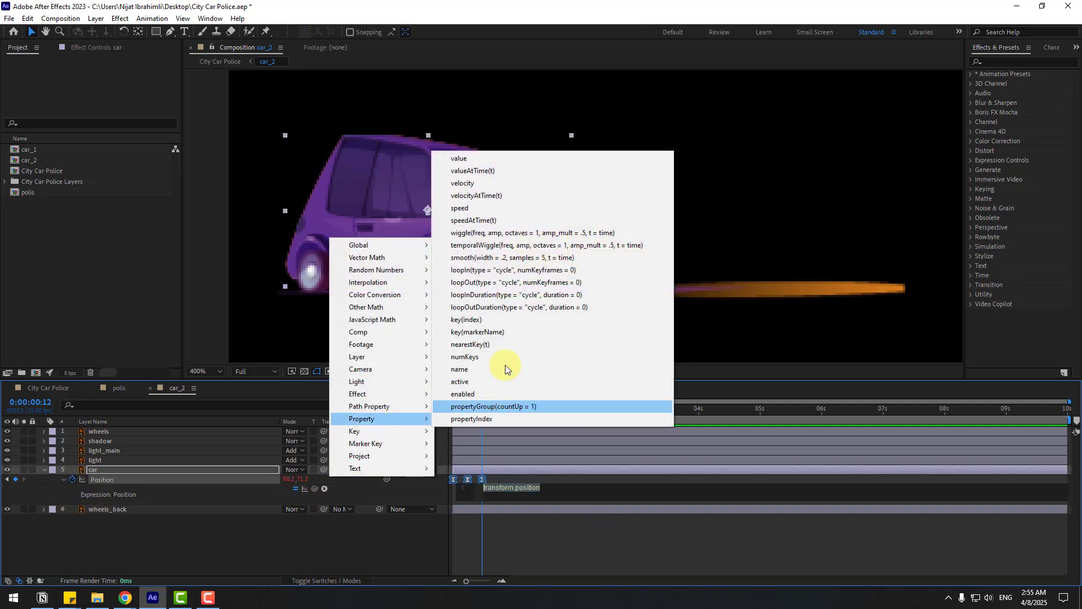
pyautogui.click(514, 307)
pyautogui.click(570, 530)
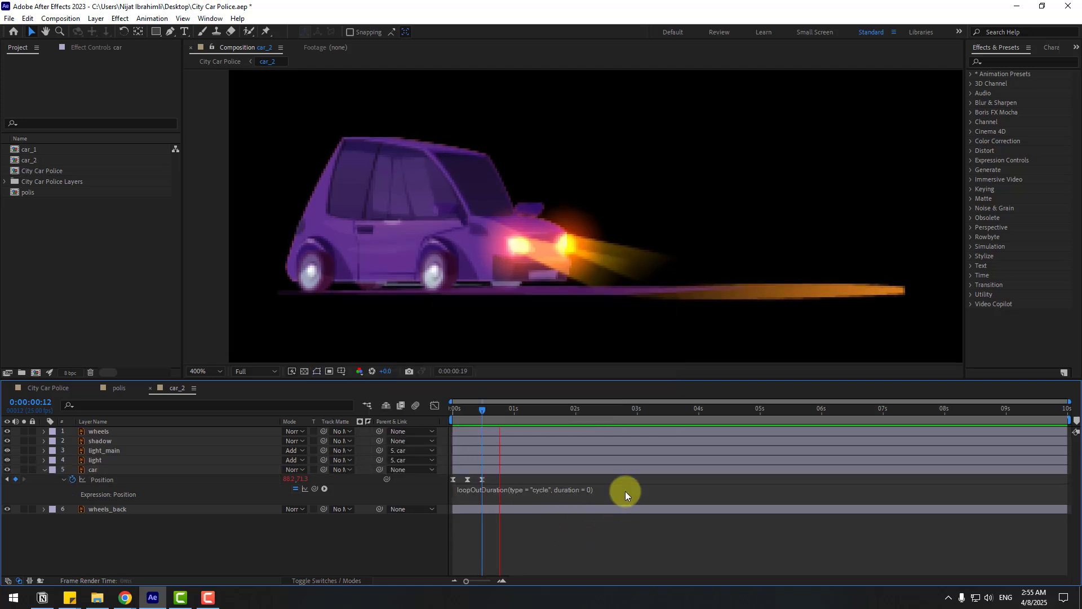
# Close the nested compositions and, in City Car Police, place the car_2 layer on the road beyond the orange car.
pyautogui.click(149, 388)
pyautogui.click(95, 388)
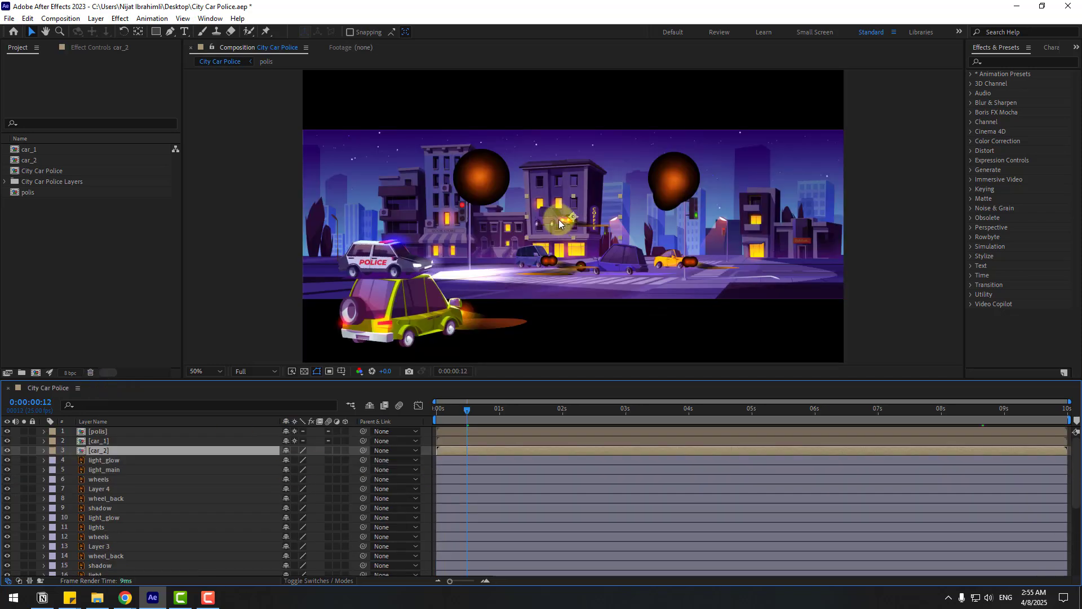
pyautogui.moveTo(559, 224); pyautogui.dragTo(748, 264)
pyautogui.click(118, 455)
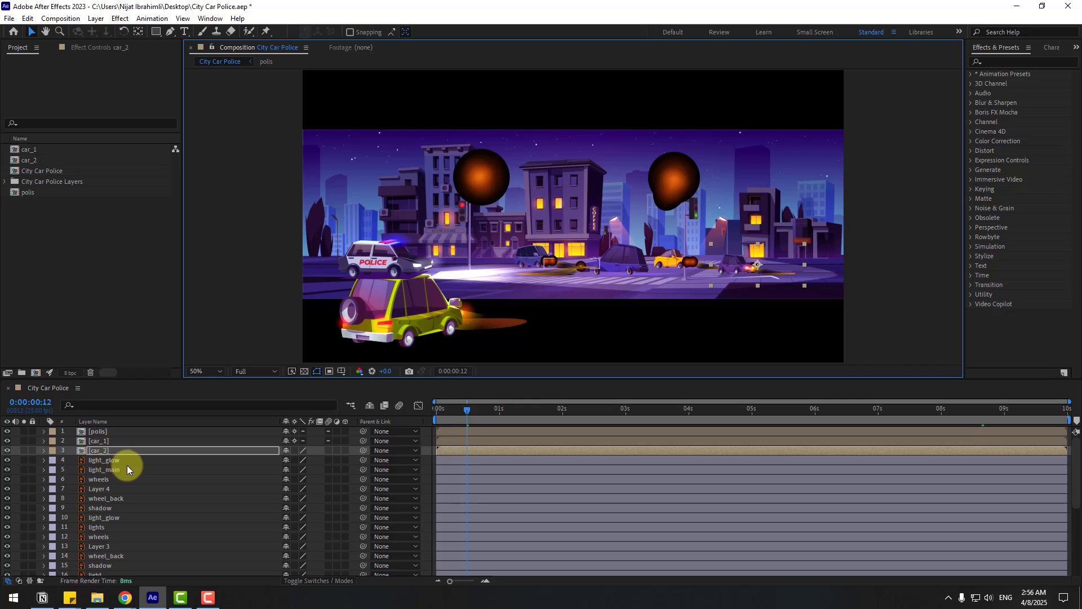
# Pre-compose the distant van's light_glow, light_main, wheels, Layer 4, wheel_back and shadow layers into a new composition named car_3.
pyautogui.click(111, 461)
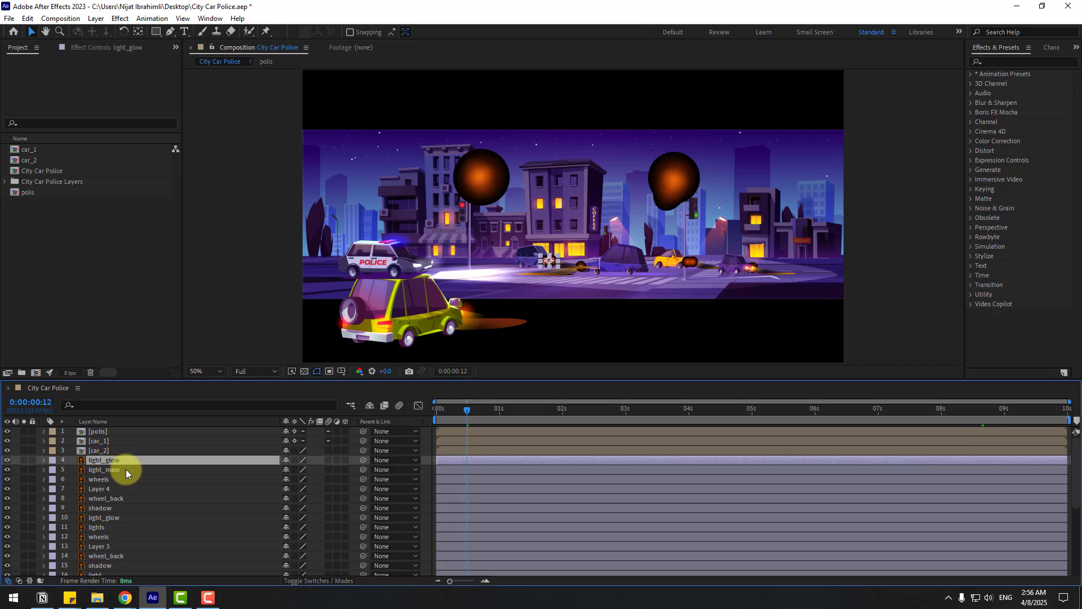
pyautogui.keyDown('shift'); pyautogui.click(114, 469); pyautogui.keyUp('shift')
pyautogui.keyDown('shift'); pyautogui.click(107, 479); pyautogui.keyUp('shift')
pyautogui.keyDown('shift'); pyautogui.click(111, 489); pyautogui.keyUp('shift')
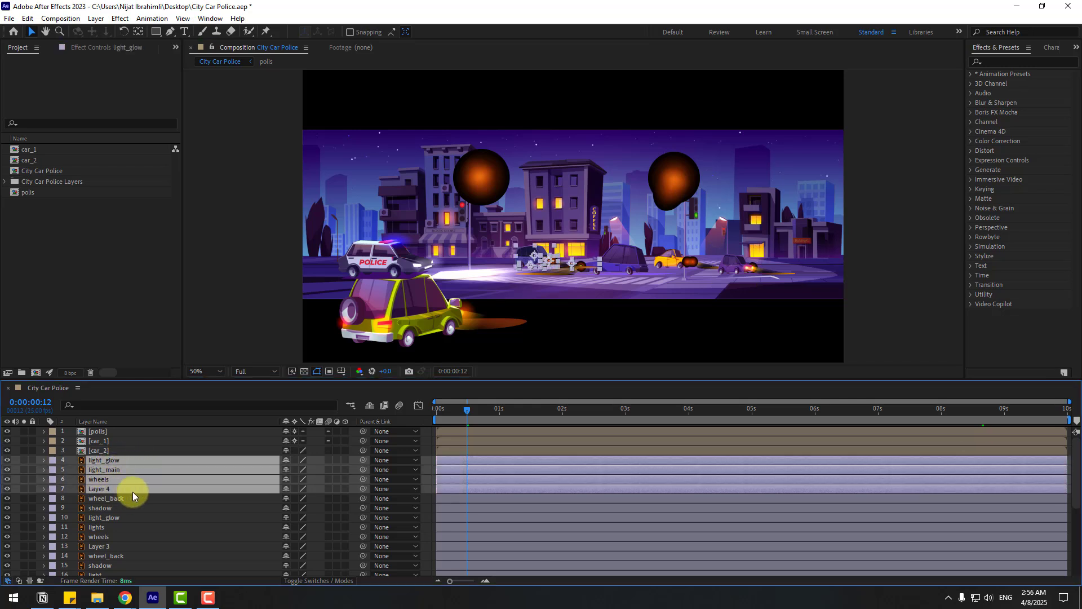
pyautogui.keyDown('shift'); pyautogui.click(107, 499); pyautogui.keyUp('shift')
pyautogui.keyDown('shift'); pyautogui.click(104, 508); pyautogui.keyUp('shift')
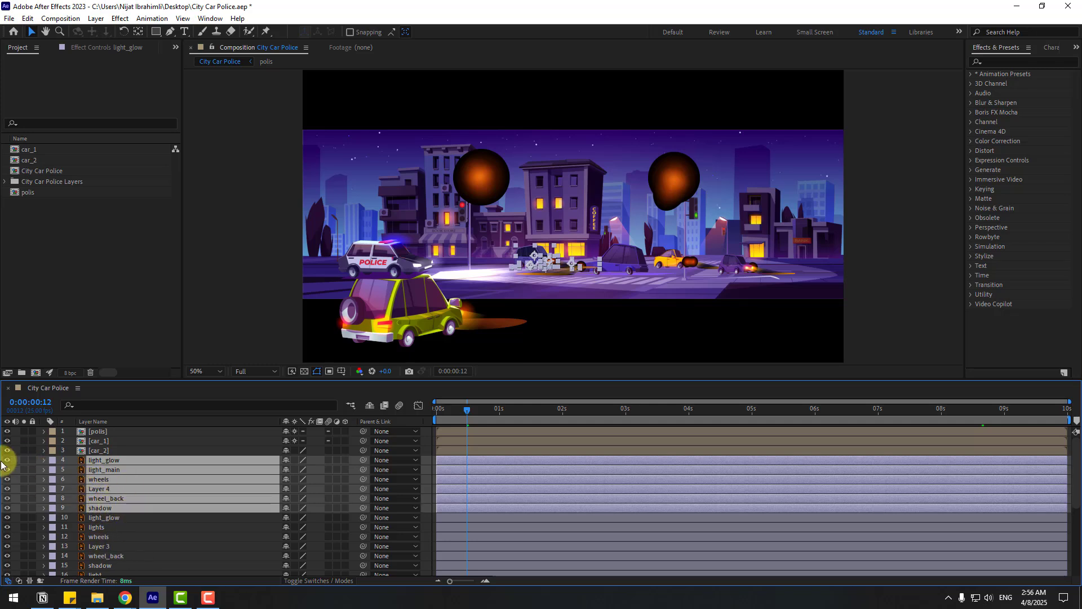
pyautogui.hotkey('shift', '/')
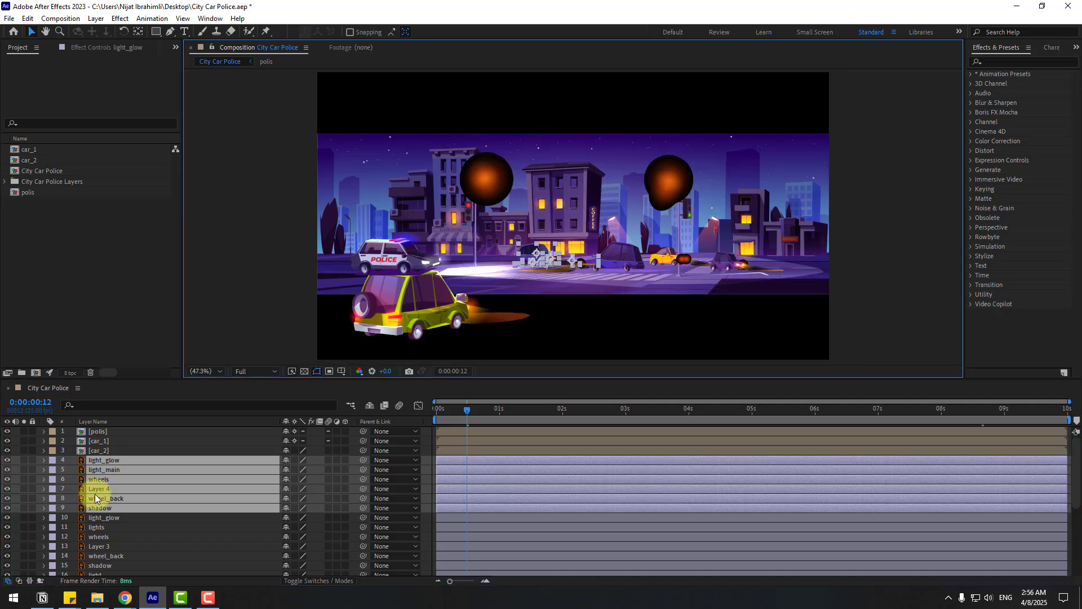
pyautogui.rightClick(95, 499)
pyautogui.click(123, 417)
pyautogui.write('c')
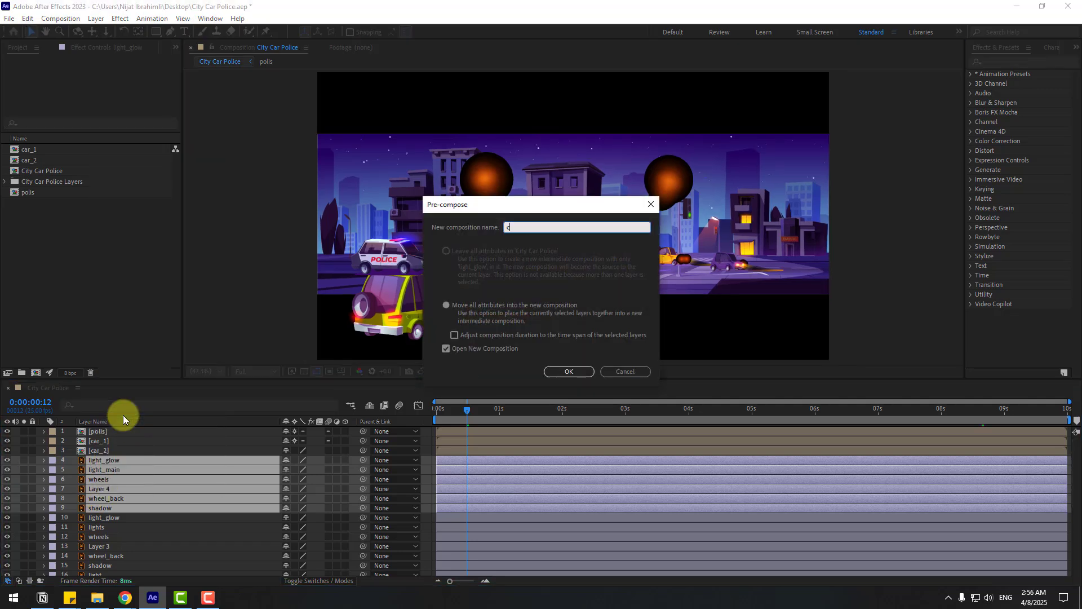
pyautogui.write('ar_3')
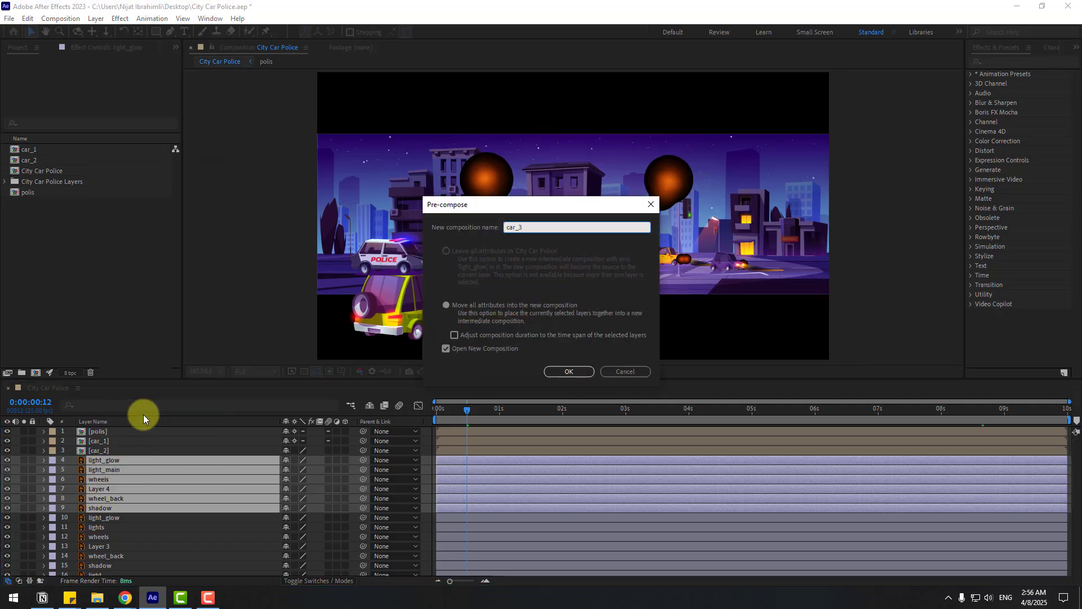
pyautogui.click(553, 376)
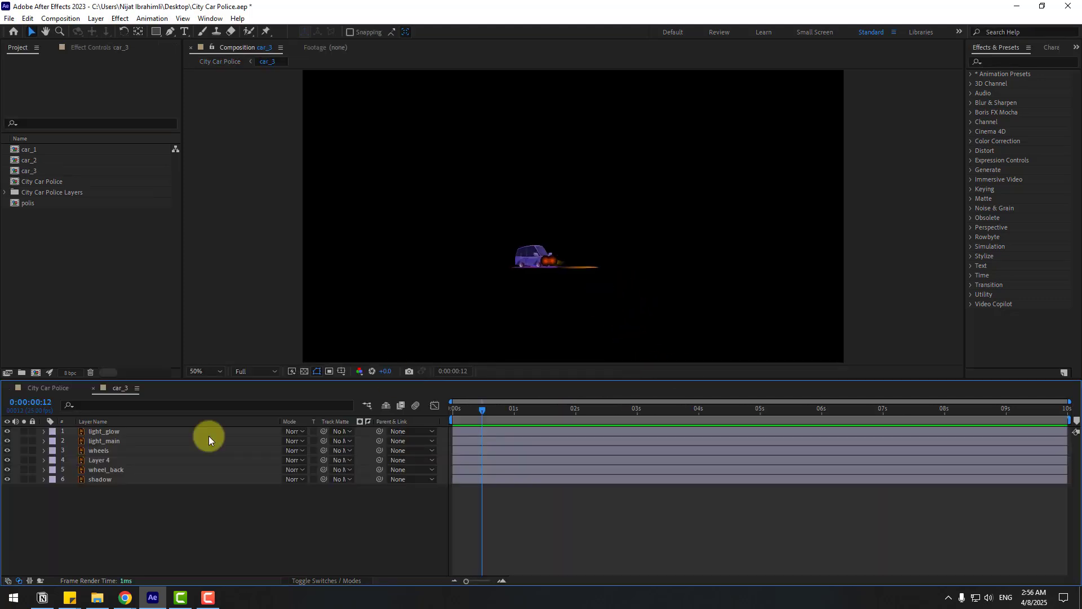
# Crop the car_3 composition to a region of interest drawn closely around the purple van and its light beam.
pyautogui.click(506, 236)
pyautogui.moveTo(506, 237); pyautogui.dragTo(609, 279)
pyautogui.click(62, 20)
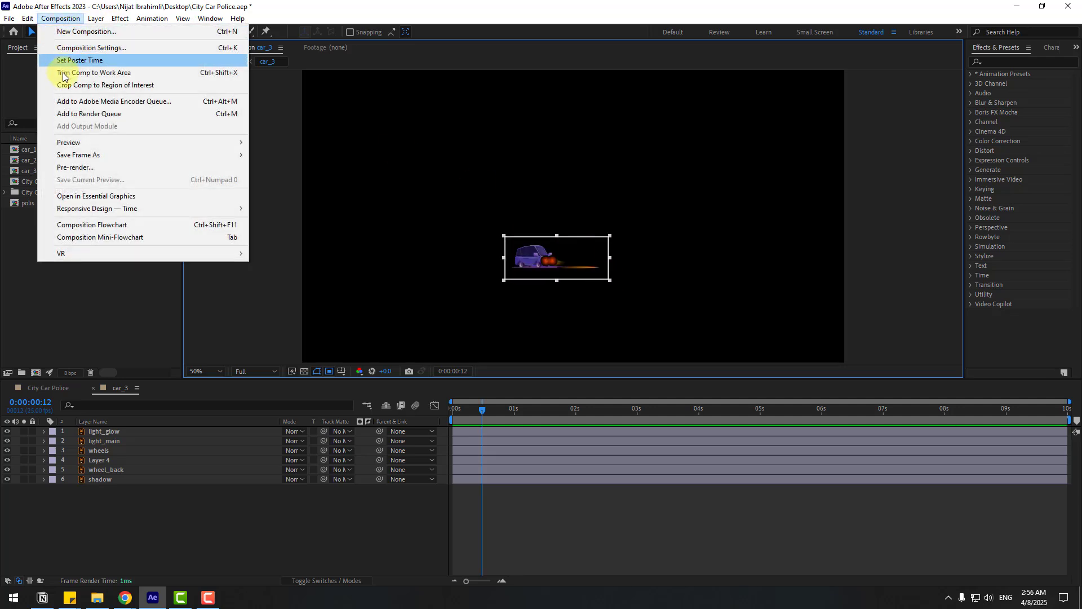
pyautogui.click(65, 82)
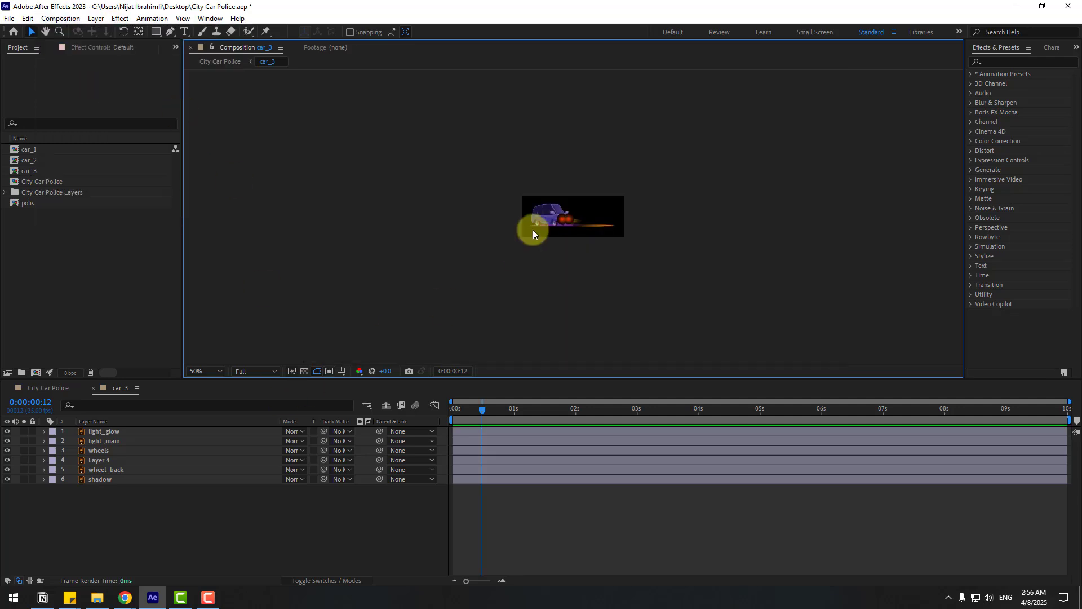
# Set the blending mode of the light_glow and light_main layers to Add.
pyautogui.scroll(4, 533, 228)
pyautogui.click(120, 433)
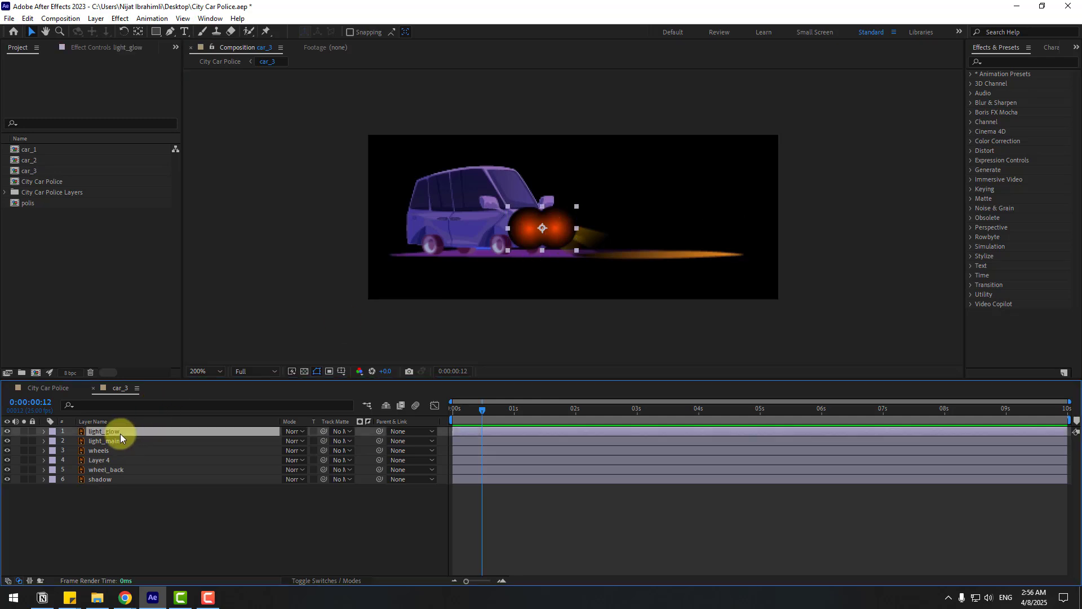
pyautogui.keyDown('shift'); pyautogui.click(120, 440); pyautogui.keyUp('shift')
pyautogui.click(288, 432)
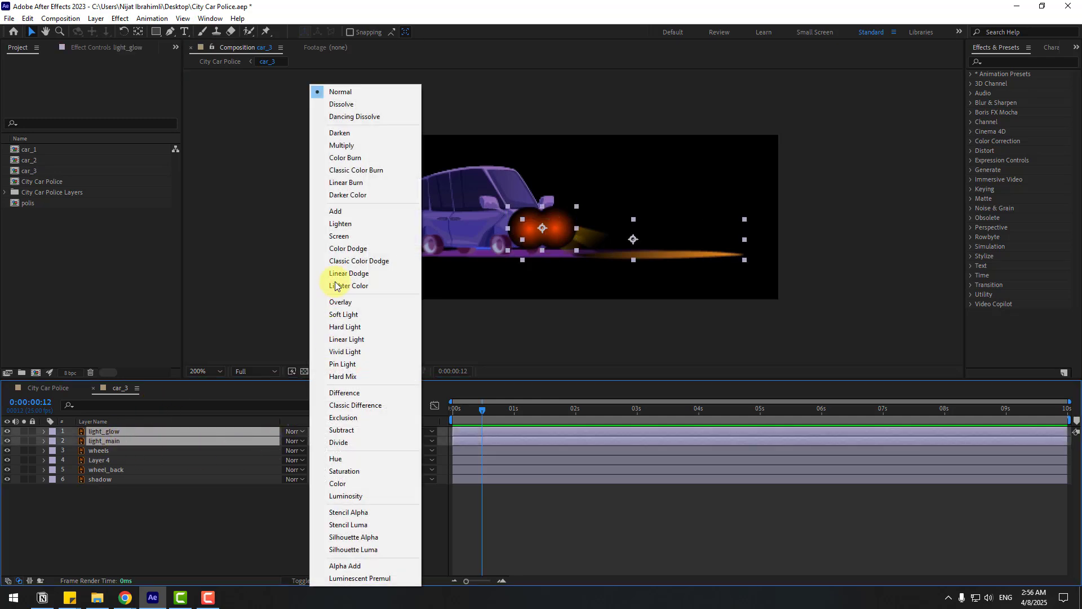
pyautogui.click(336, 211)
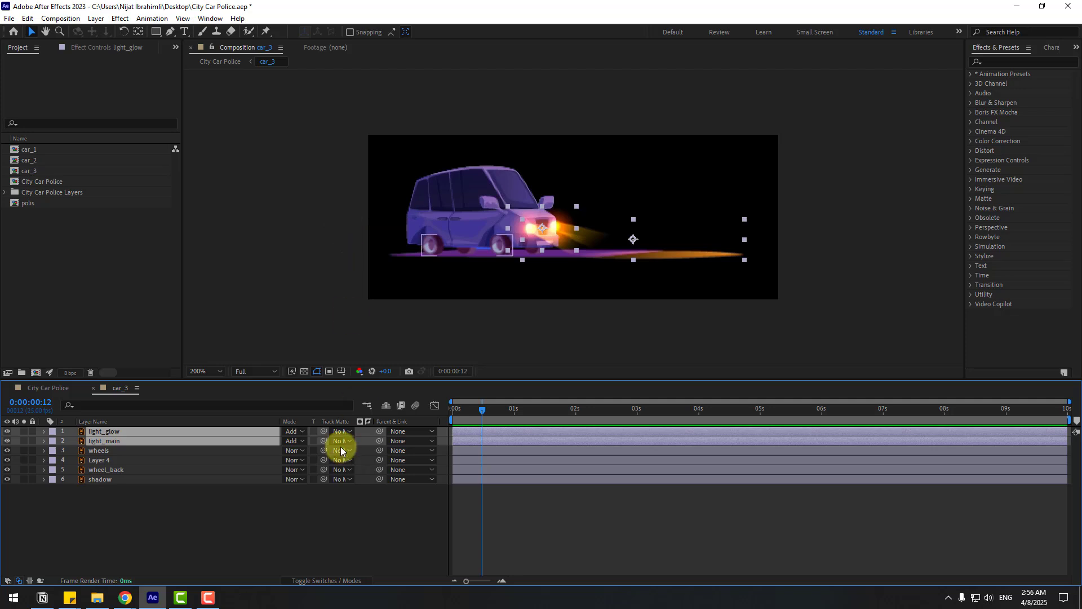
# Parent light_glow and light_main to the van body layer, Layer 4, and rename that layer car.
pyautogui.moveTo(176, 433); pyautogui.dragTo(106, 461)
pyautogui.click(115, 462)
pyautogui.press('Return')
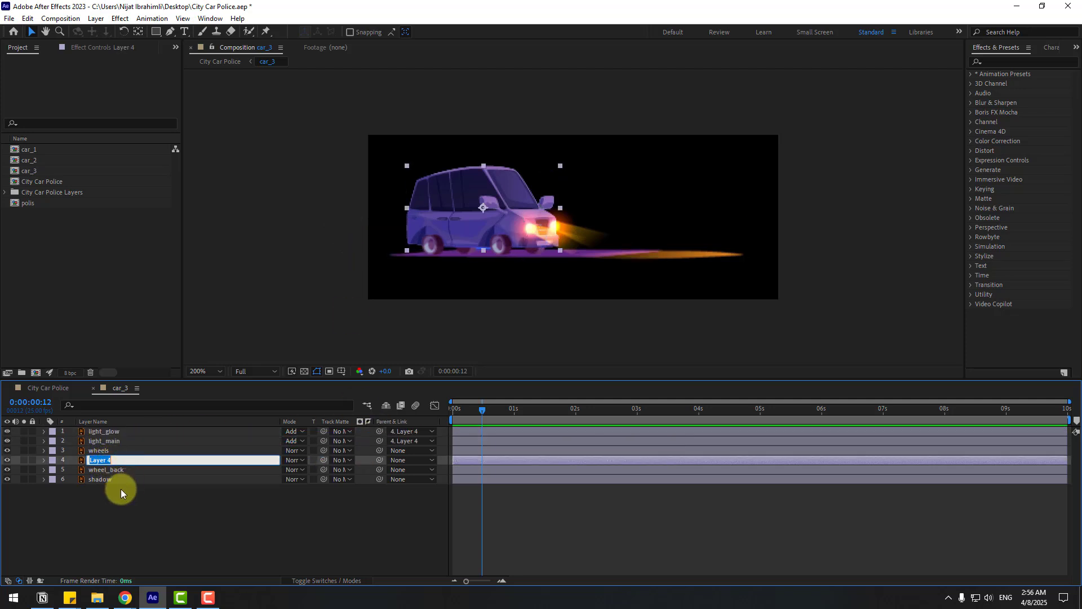
pyautogui.write('car')
pyautogui.press('Return')
pyautogui.click(8, 461)
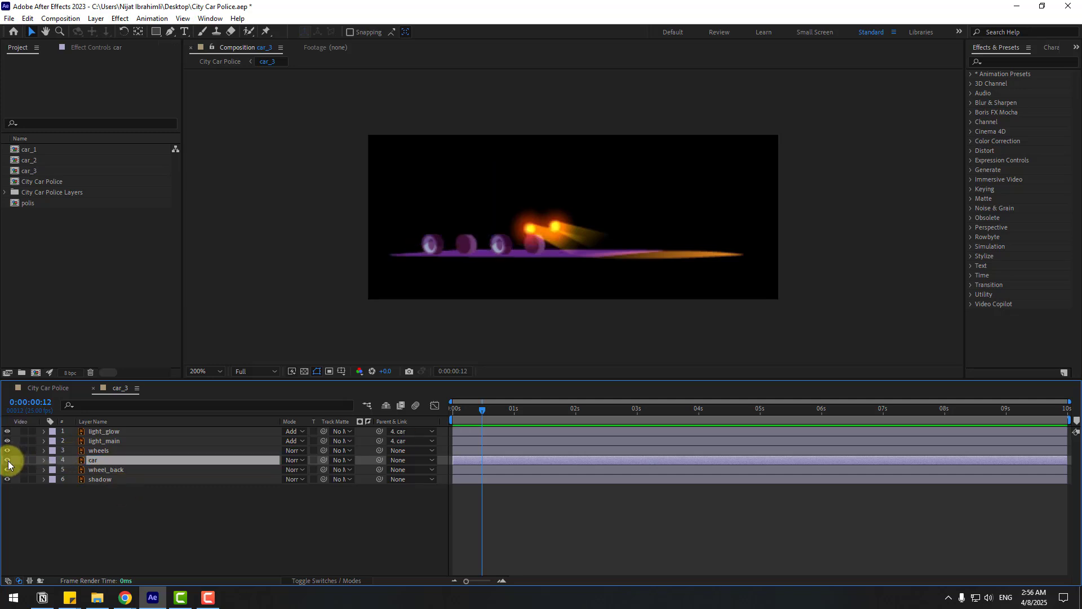
pyautogui.click(8, 460)
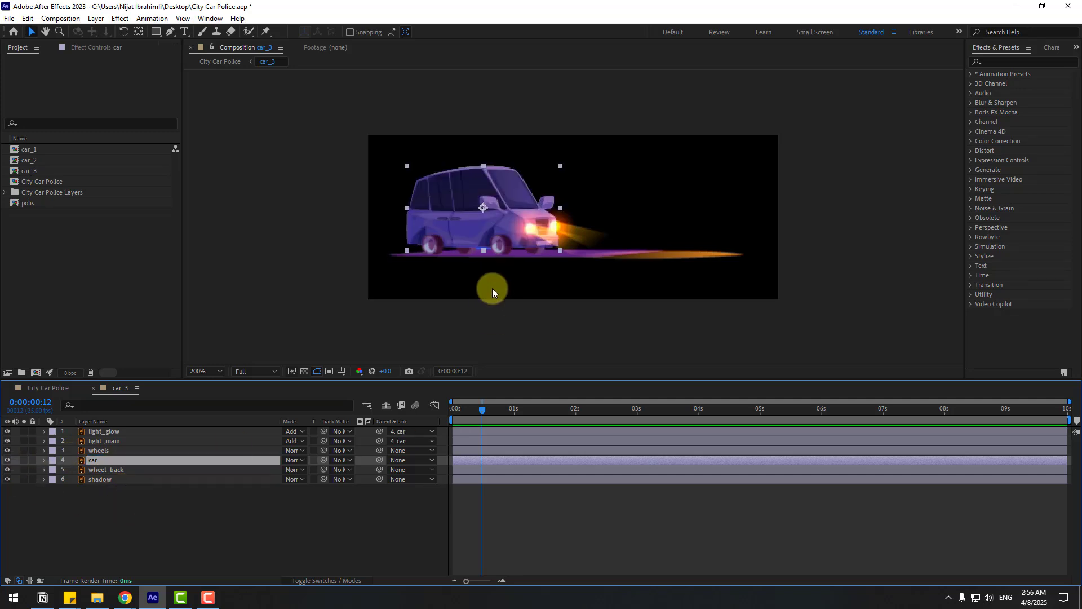
# Move the car layer's anchor point down to the underside of the van, between the front and rear wheels.
pyautogui.press('p')
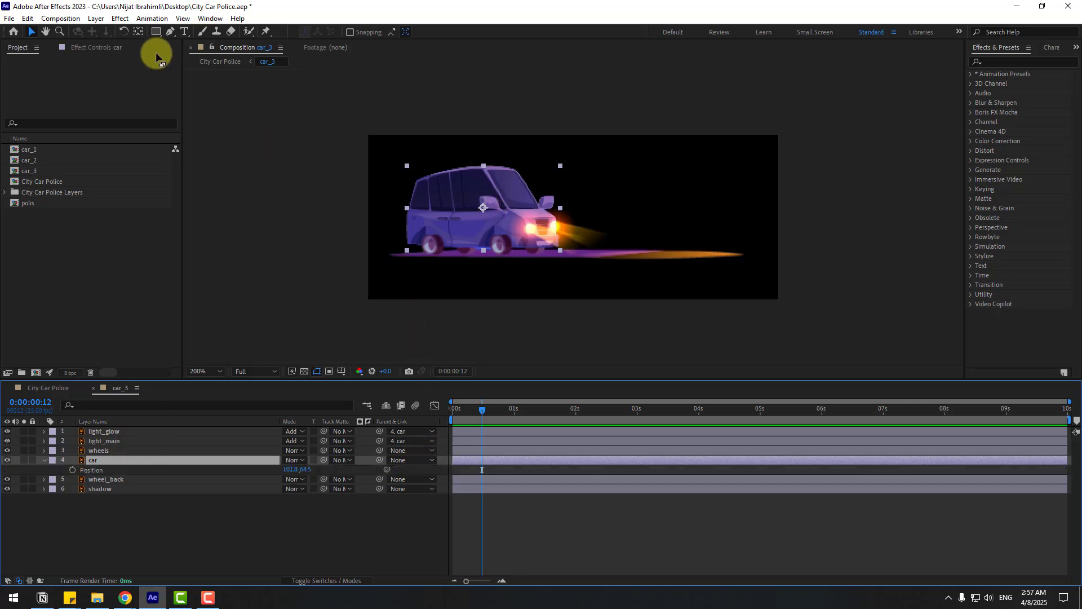
pyautogui.click(138, 32)
pyautogui.moveTo(492, 204); pyautogui.dragTo(457, 259)
pyautogui.click(31, 32)
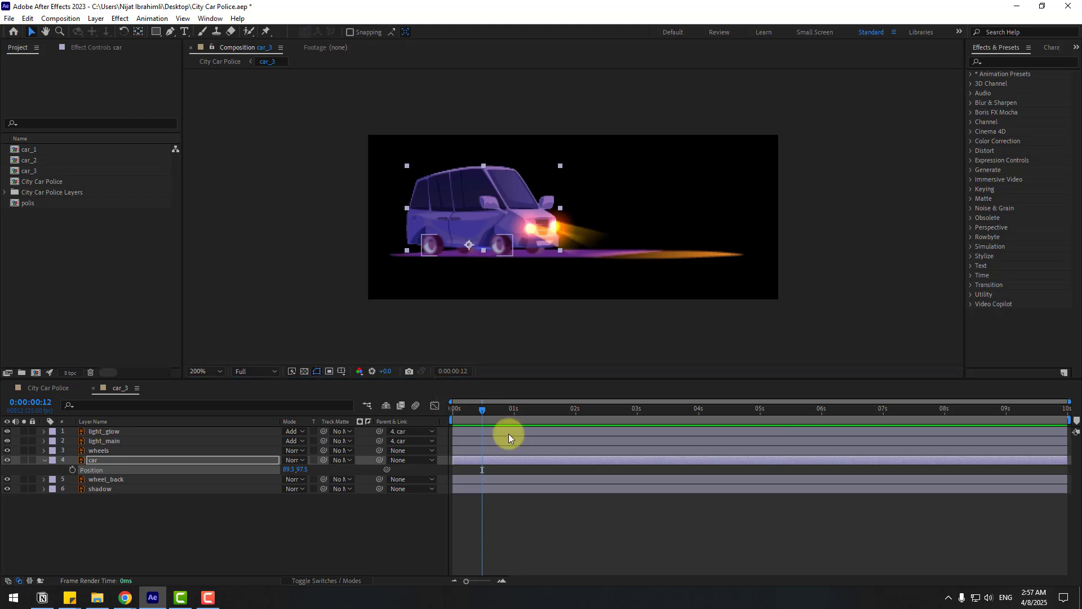
# Keyframe the van body's Position at 0:00:00:00 and lower it to 89.3, 100.0 at 0:00:00:10.
pyautogui.moveTo(483, 410); pyautogui.dragTo(445, 413)
pyautogui.click(74, 470)
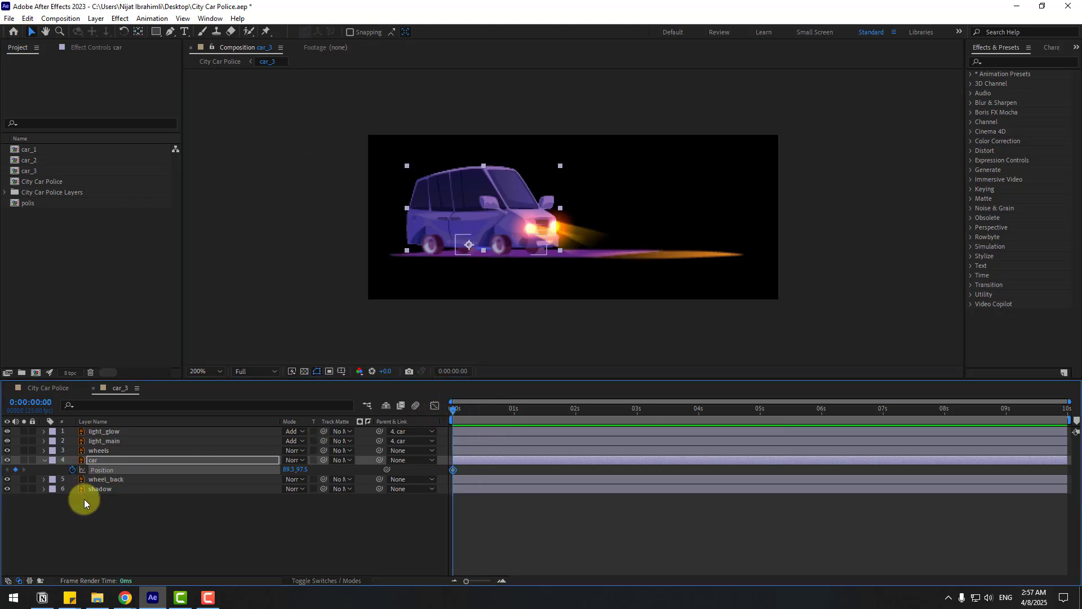
pyautogui.hotkey('shift', 'pagedown')
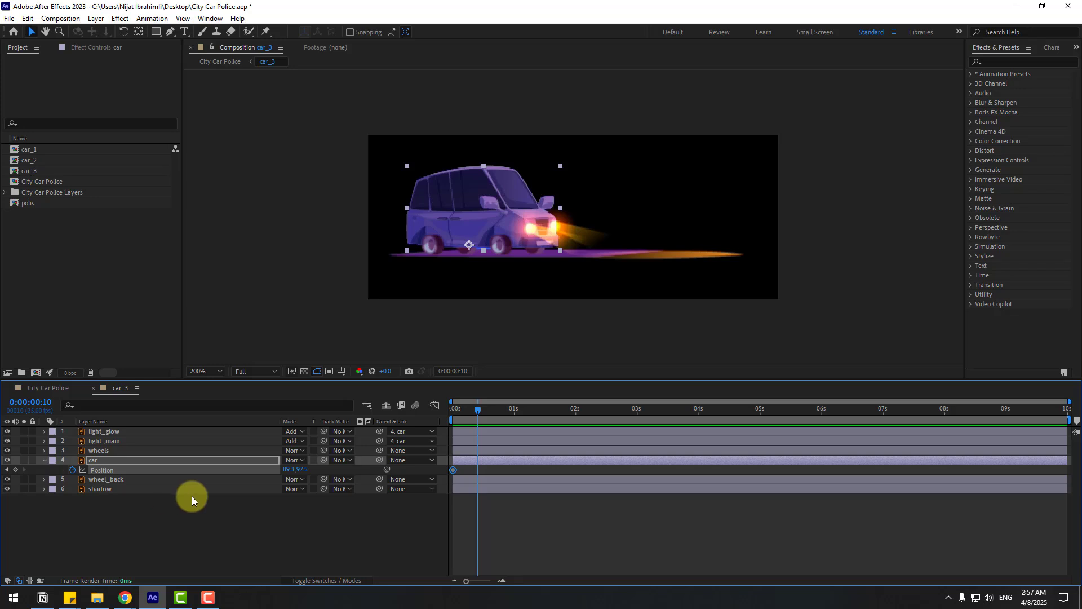
pyautogui.press('Down')
pyautogui.press('Down')
pyautogui.press('Down')
pyautogui.press('Down')
pyautogui.press('Down')
# Copy the van body's first Position keyframe to 0:00:00:20.
pyautogui.hotkey('shift', 'pagedown')
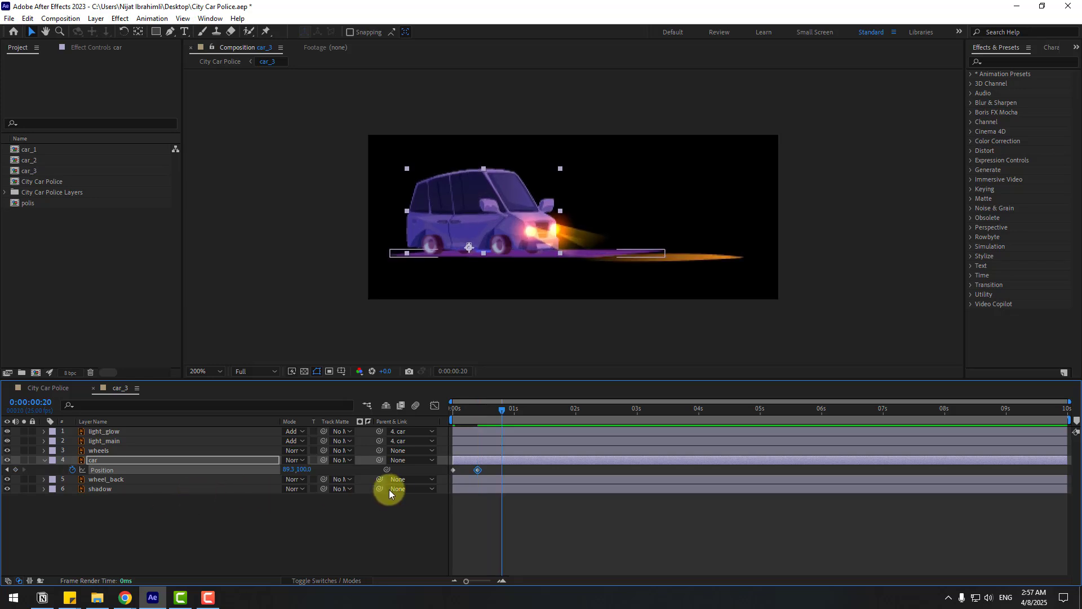
pyautogui.click(454, 470)
pyautogui.hotkey('ctrl', 'c')
pyautogui.hotkey('ctrl', 'v')
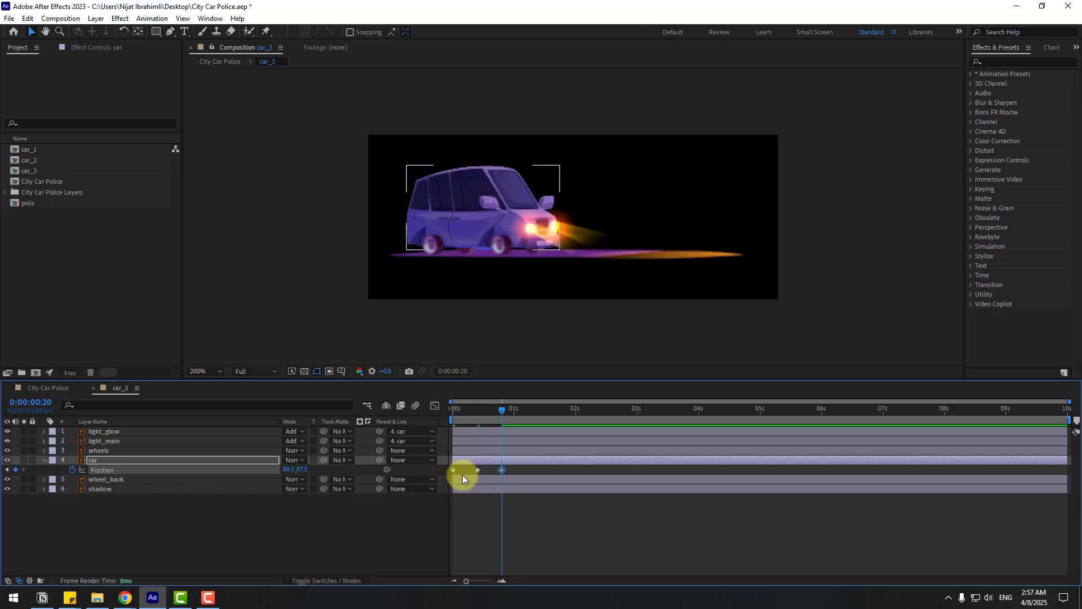
# Apply Easy Ease to all three Position keyframes of the van body and preview the bounce.
pyautogui.rightClick(453, 469)
pyautogui.moveTo(502, 461)
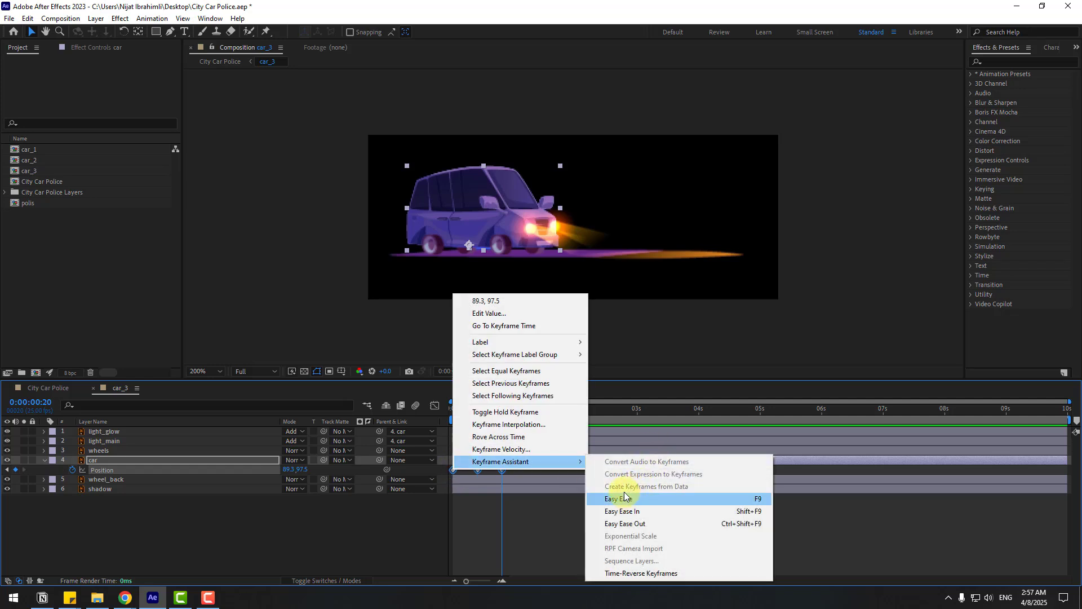
pyautogui.click(624, 497)
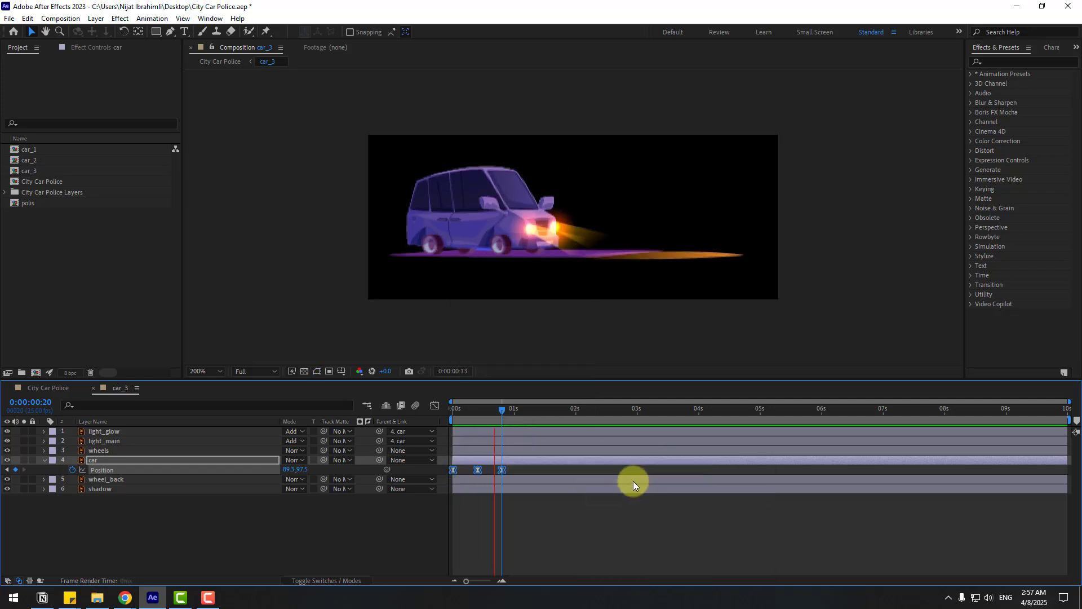
pyautogui.press('space')
pyautogui.click(198, 522)
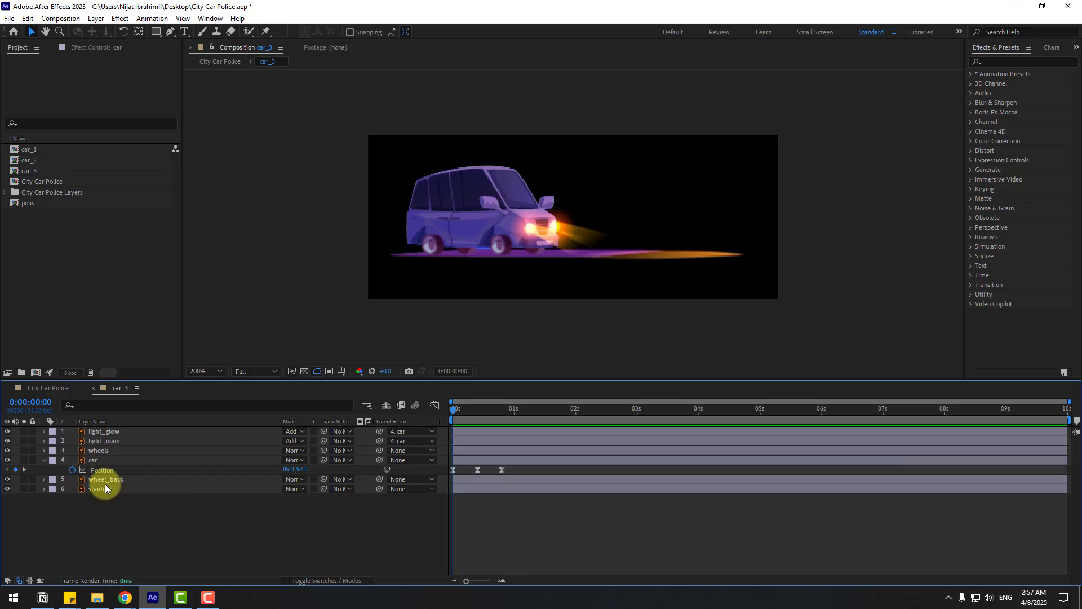
# Loop the van body's Position with the expression loopOutDuration(type = "cycle", duration = 0) and play it back.
pyautogui.click(79, 470)
pyautogui.keyDown('alt'); pyautogui.click(73, 470); pyautogui.keyUp('alt')
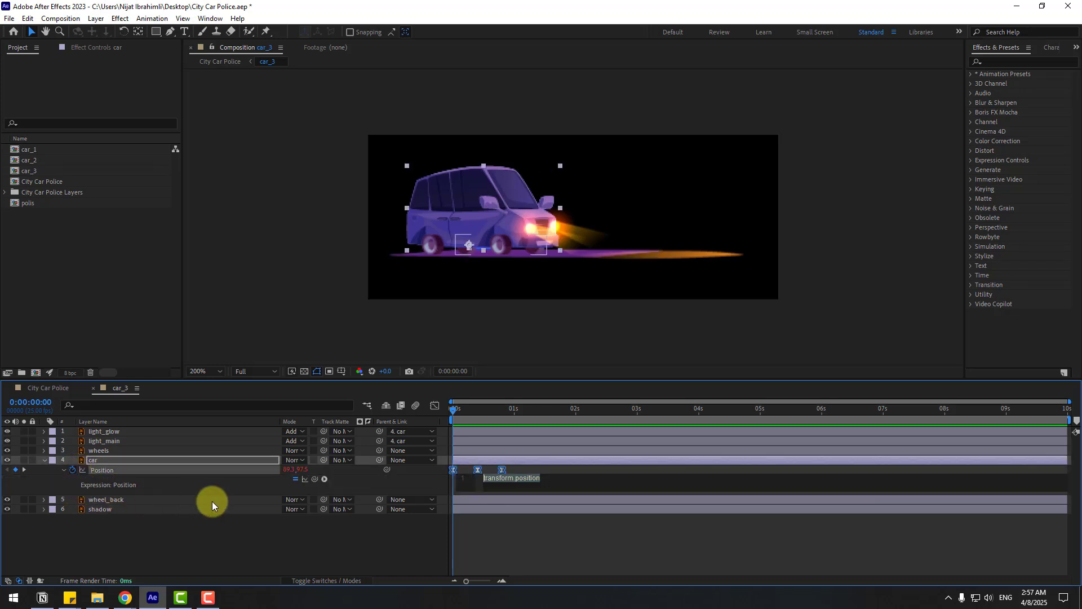
pyautogui.click(325, 480)
pyautogui.moveTo(394, 409)
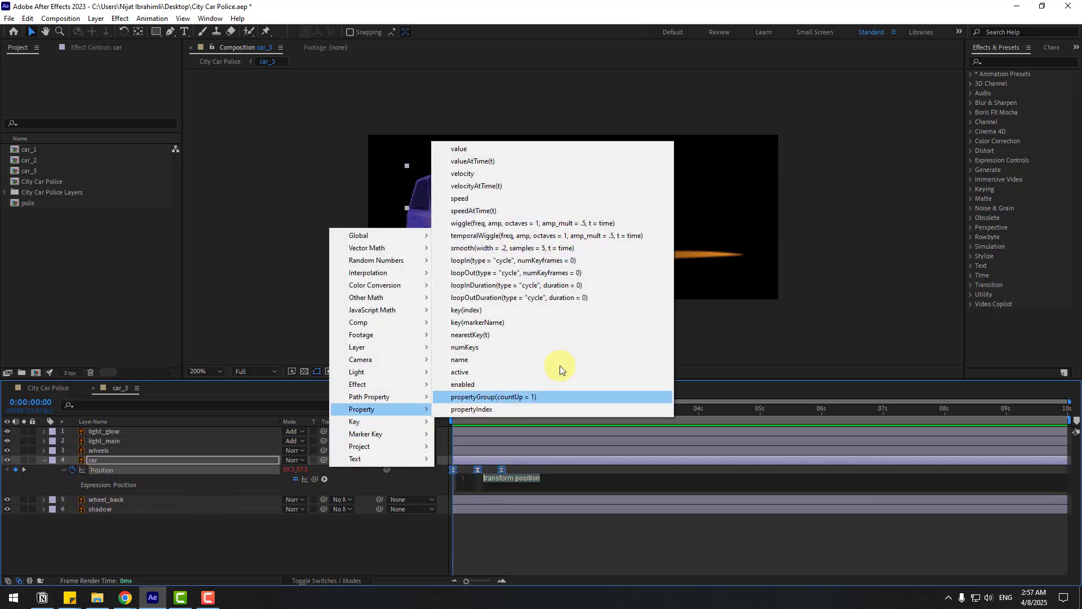
pyautogui.click(564, 296)
pyautogui.click(307, 534)
pyautogui.press('space')
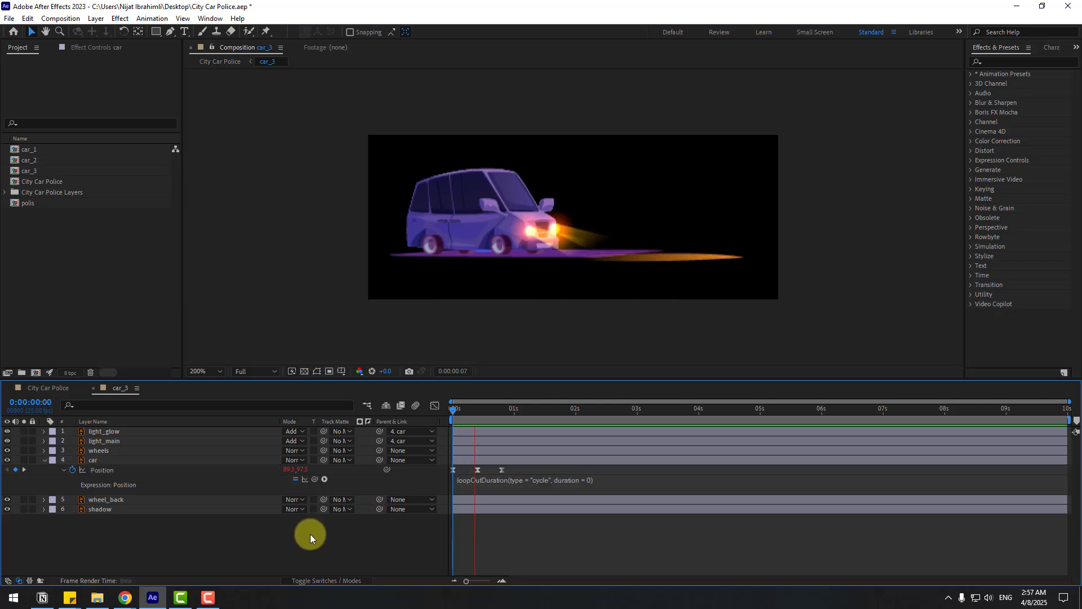
# Speed up the van's bounce by compressing its Position keyframes proportionally until the last one sits at about 0:00:00:15.
pyautogui.click(478, 414)
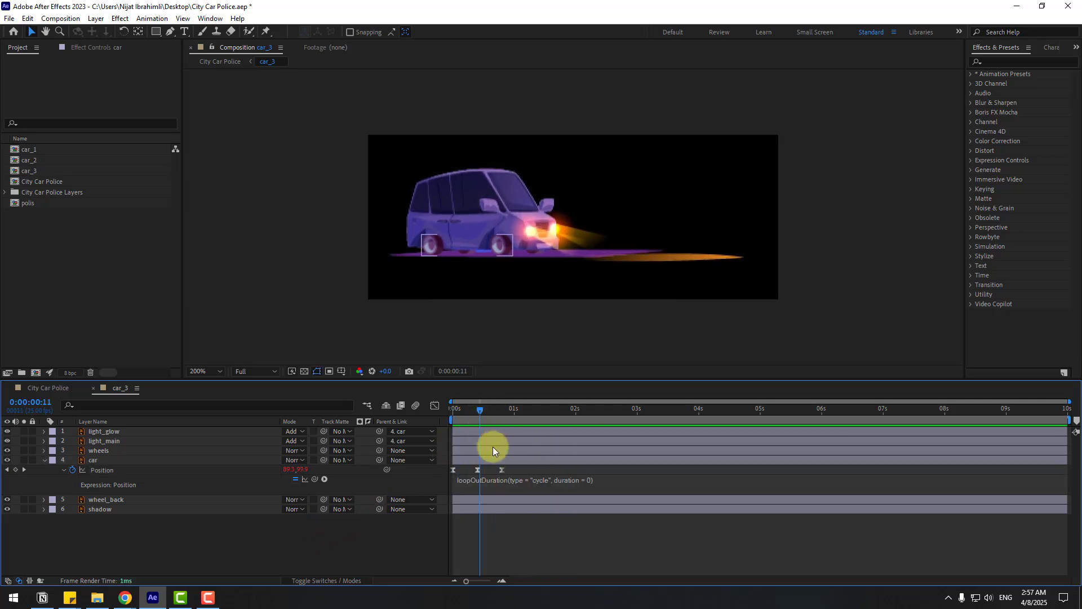
pyautogui.click(502, 470)
pyautogui.moveTo(502, 472); pyautogui.dragTo(490, 470)
# At 0:00:00:11, add a Rotation keyframe to the van body with a value of -2°.
pyautogui.click(91, 461)
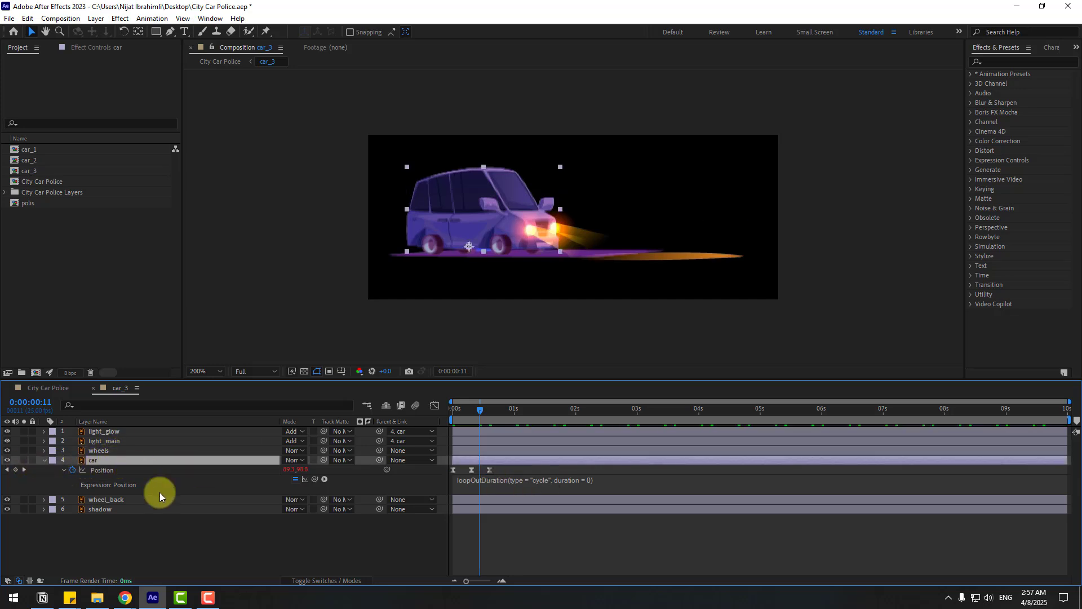
pyautogui.hotkey('shift', 'r')
pyautogui.click(72, 500)
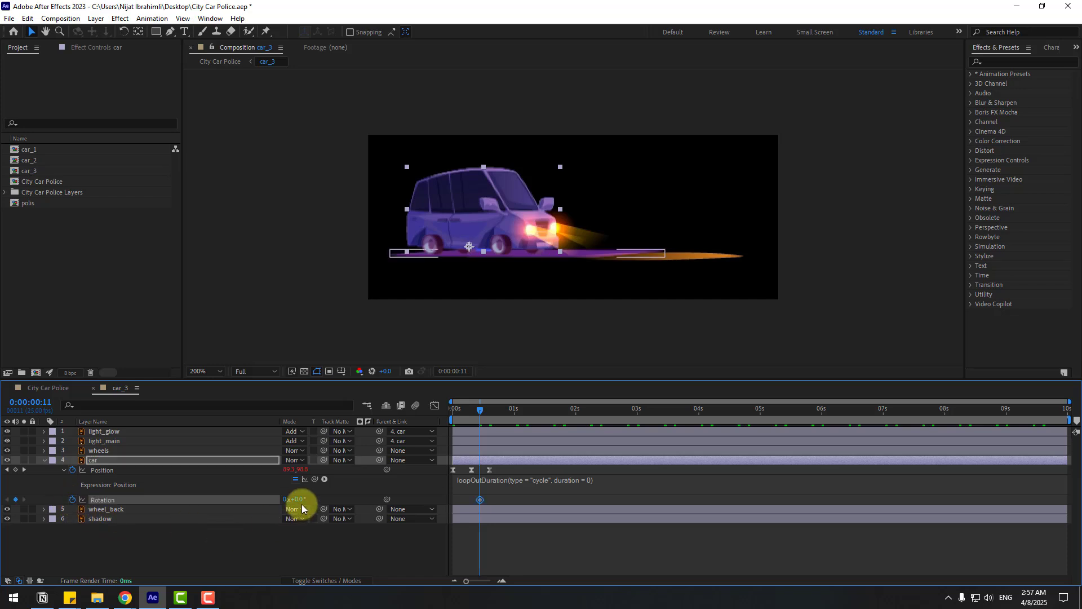
pyautogui.moveTo(302, 501); pyautogui.dragTo(298, 500)
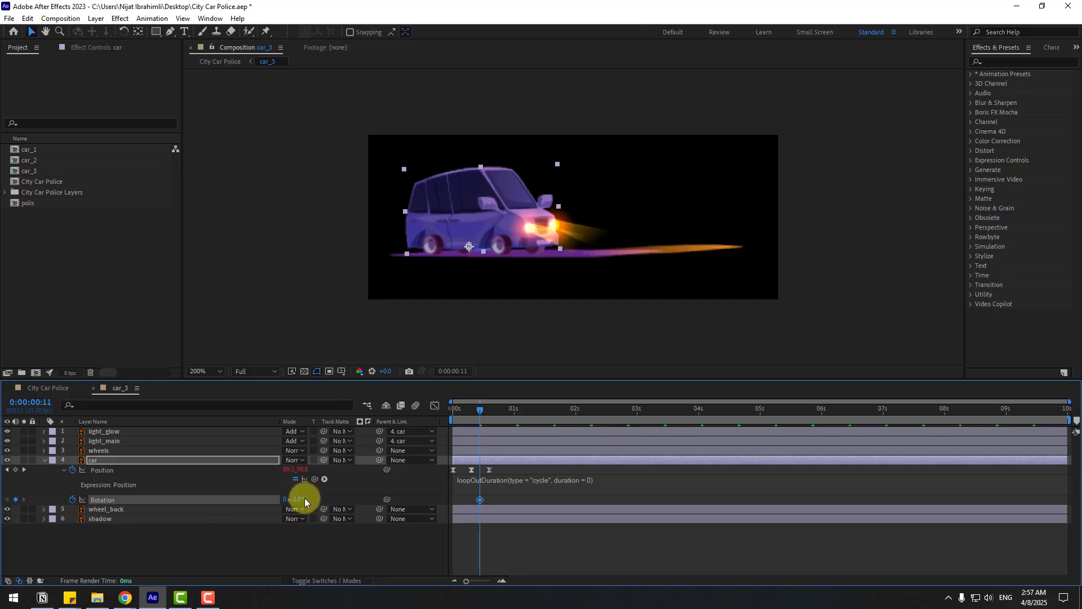
# Rotate the van body to 2° at 0:00:00:21 and back to -2° at 0:00:01:06.
pyautogui.hotkey('shift', 'pagedown')
pyautogui.click(298, 499)
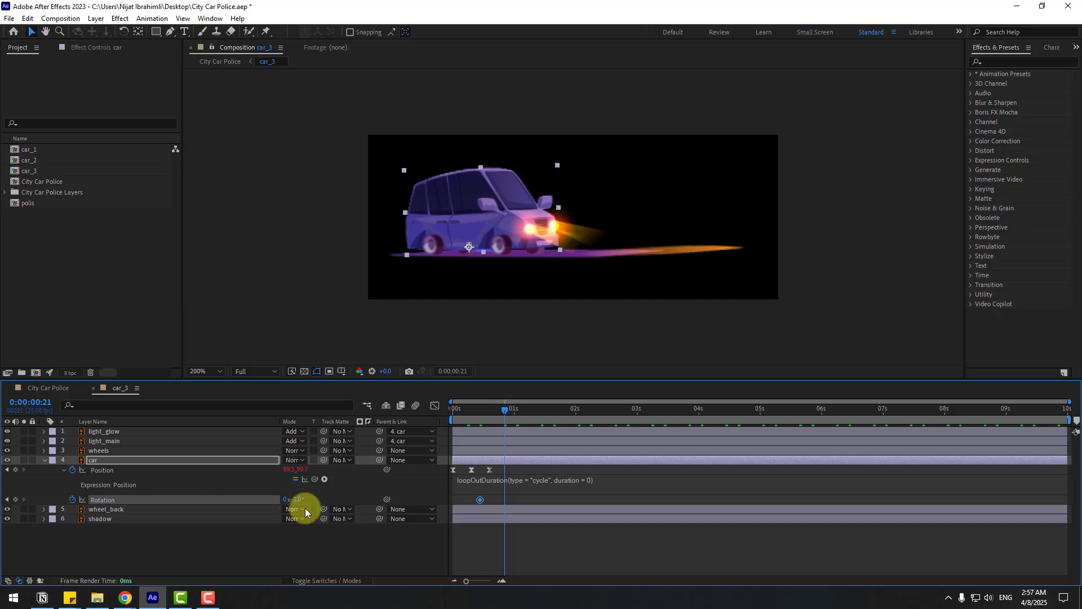
pyautogui.write('2')
pyautogui.press('Return')
pyautogui.hotkey('shift', 'pagedown')
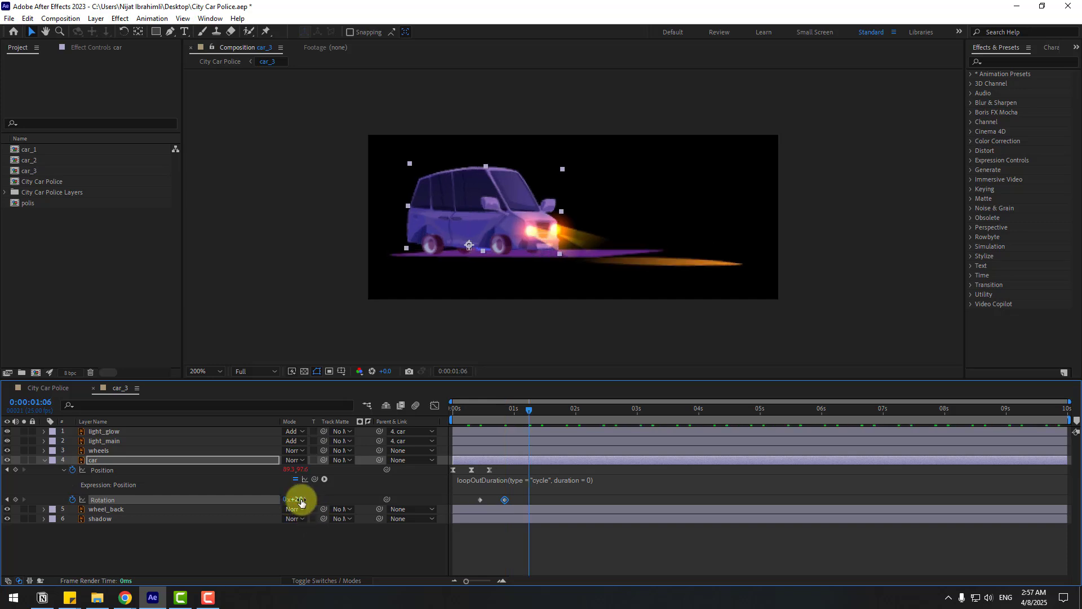
pyautogui.click(302, 501)
pyautogui.write('-2')
pyautogui.press('Return')
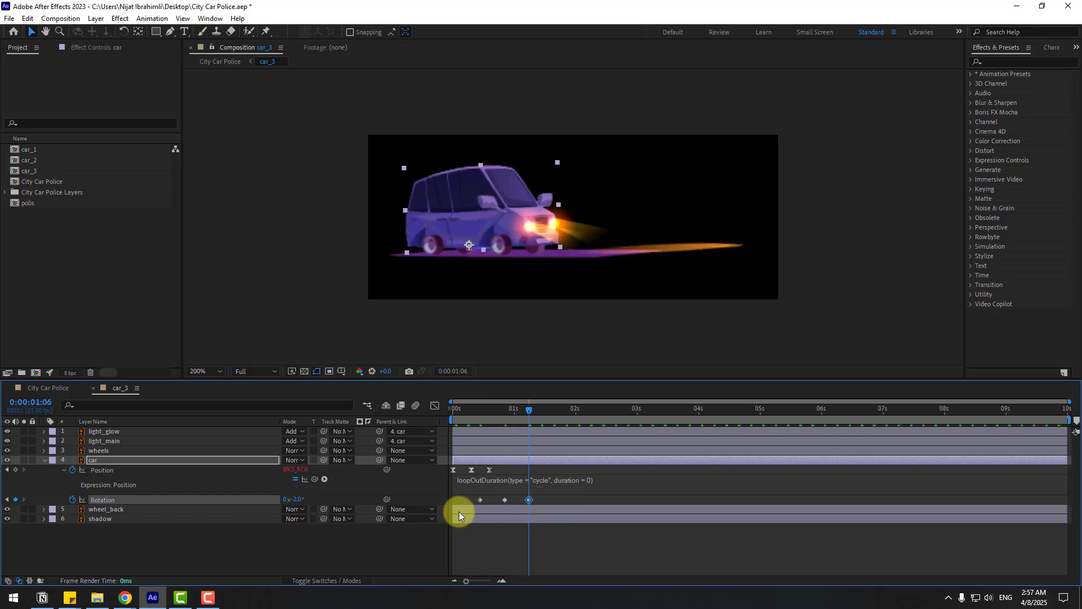
# Shift the three Rotation keyframes of the van body to the start of the timeline and apply Easy Ease to them.
pyautogui.moveTo(459, 512)
pyautogui.mouseDown()
pyautogui.moveTo(541, 496)
pyautogui.moveTo(454, 501)
pyautogui.mouseUp()
pyautogui.rightClick(480, 501)
pyautogui.moveTo(507, 491)
pyautogui.click(646, 418)
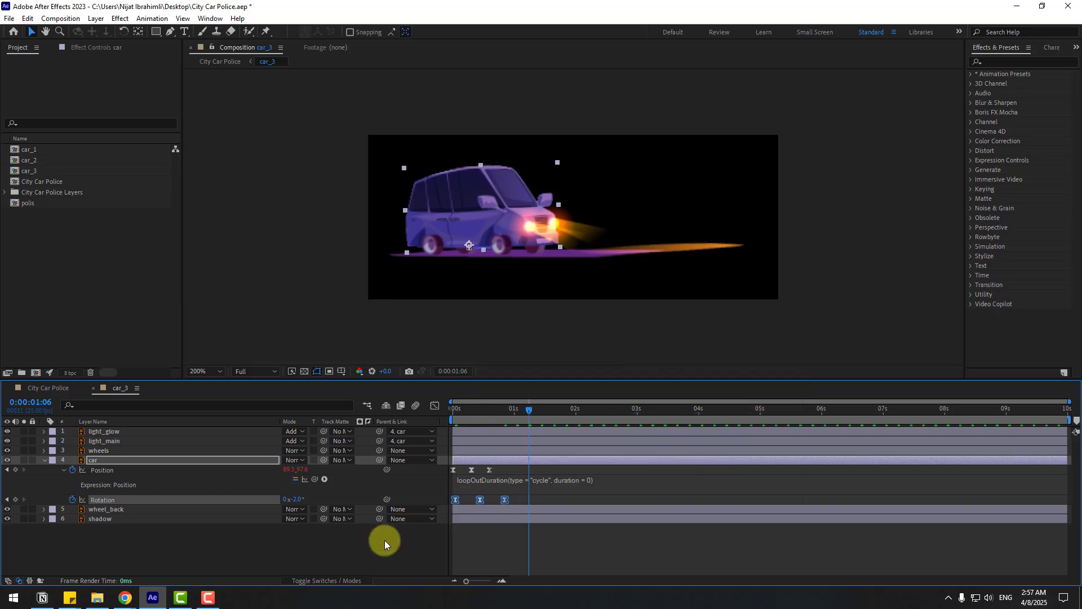
# Add a loopOutDuration expression of type "cycle" with duration 0 to the van body's Rotation and preview the looping animation.
pyautogui.keyDown('alt'); pyautogui.click(72, 499); pyautogui.keyUp('alt')
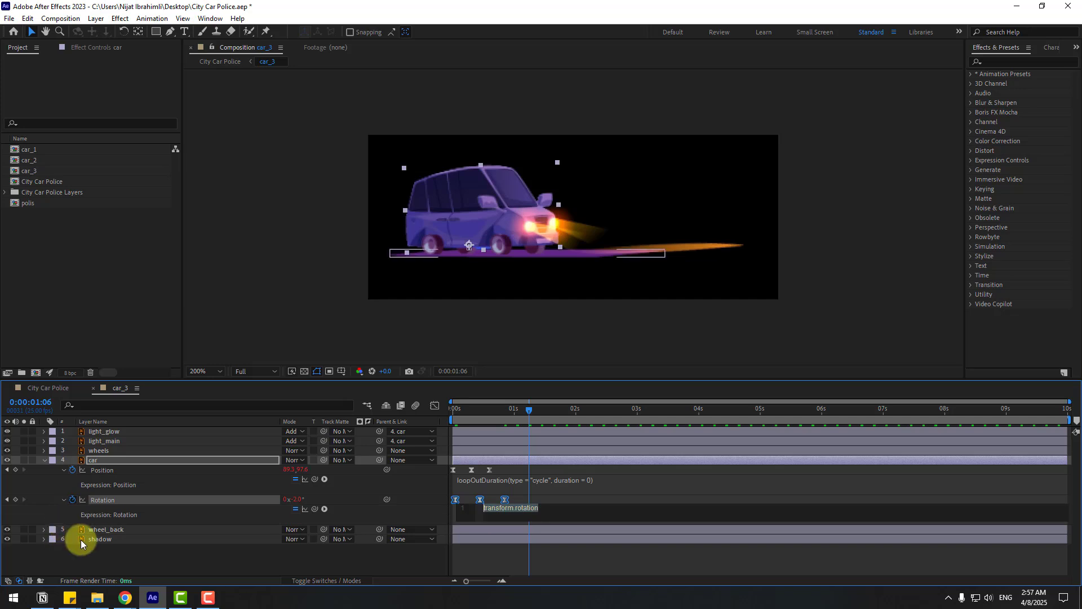
pyautogui.click(325, 510)
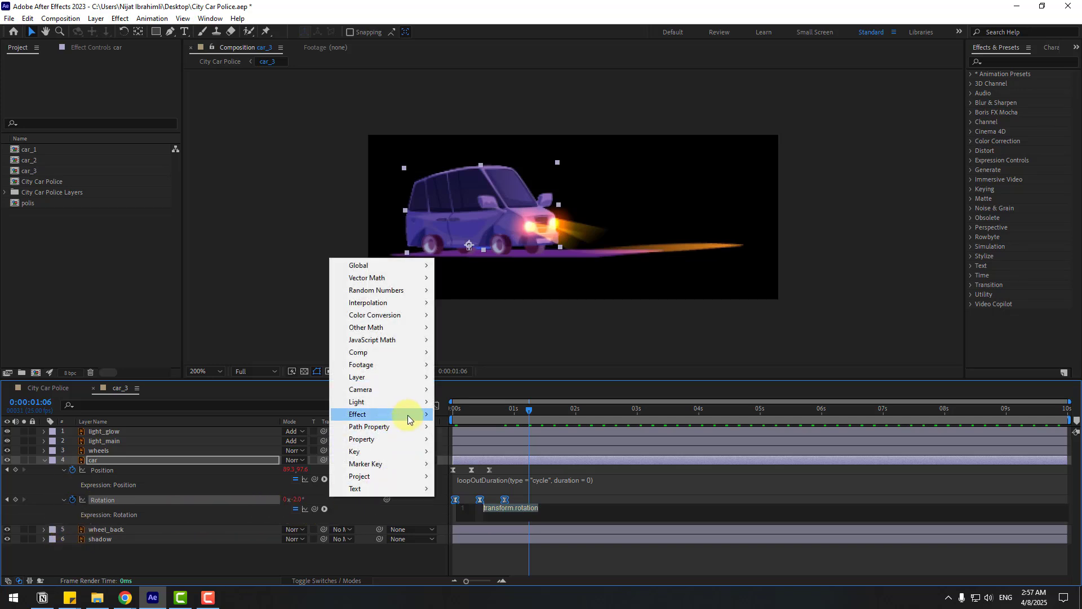
pyautogui.moveTo(416, 440)
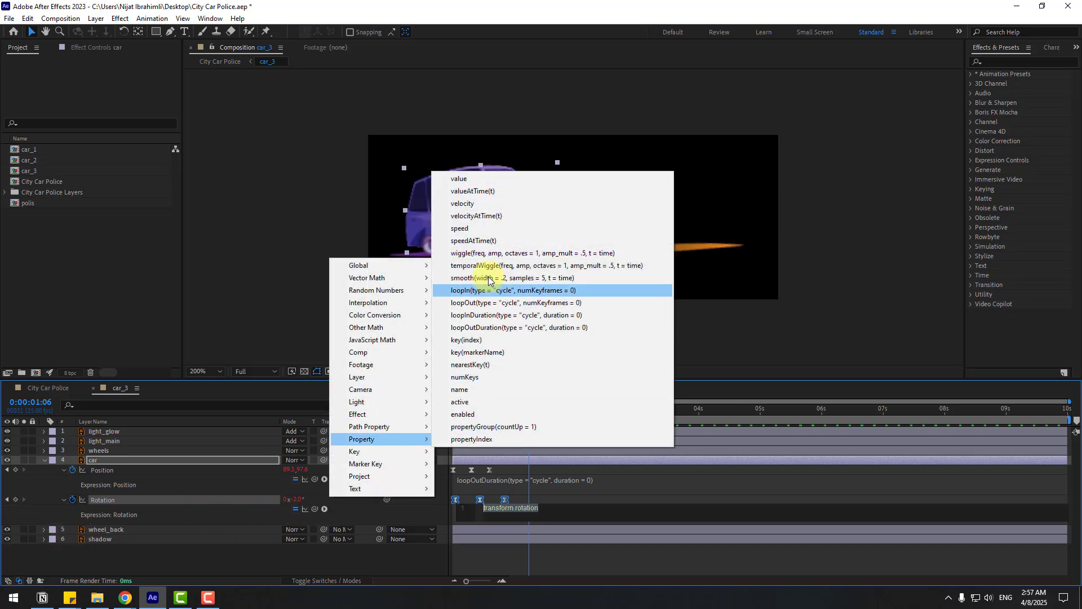
pyautogui.click(541, 328)
pyautogui.click(544, 497)
pyautogui.press('space')
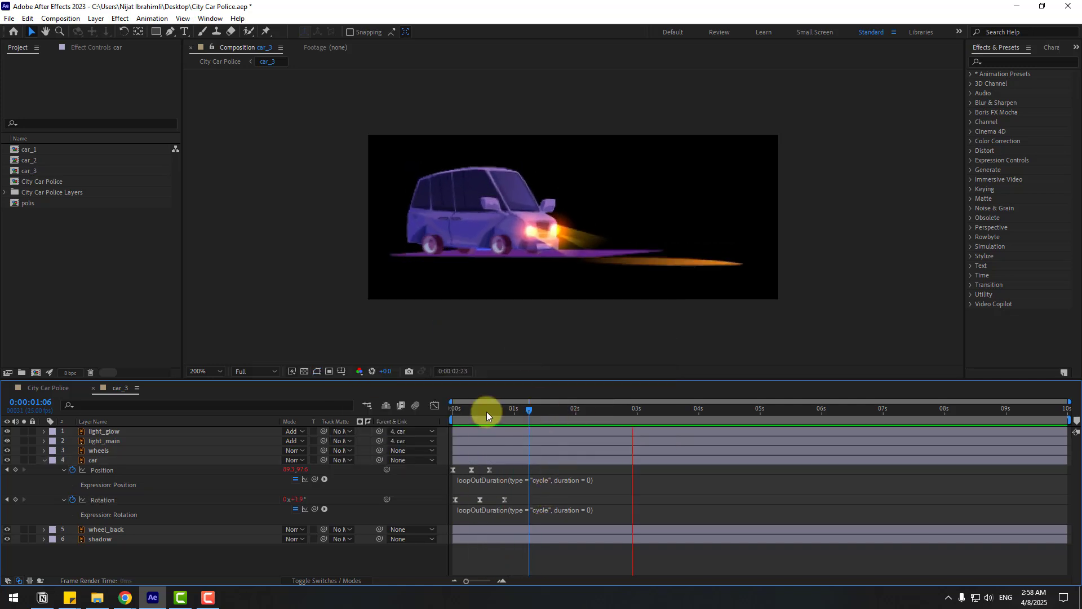
# Set the van body's Rotation keyframe at 0:00:00:11 to -1° and preview the animation.
pyautogui.moveTo(486, 411)
pyautogui.mouseDown()
pyautogui.moveTo(469, 411)
pyautogui.moveTo(481, 411)
pyautogui.mouseUp()
pyautogui.click(391, 498)
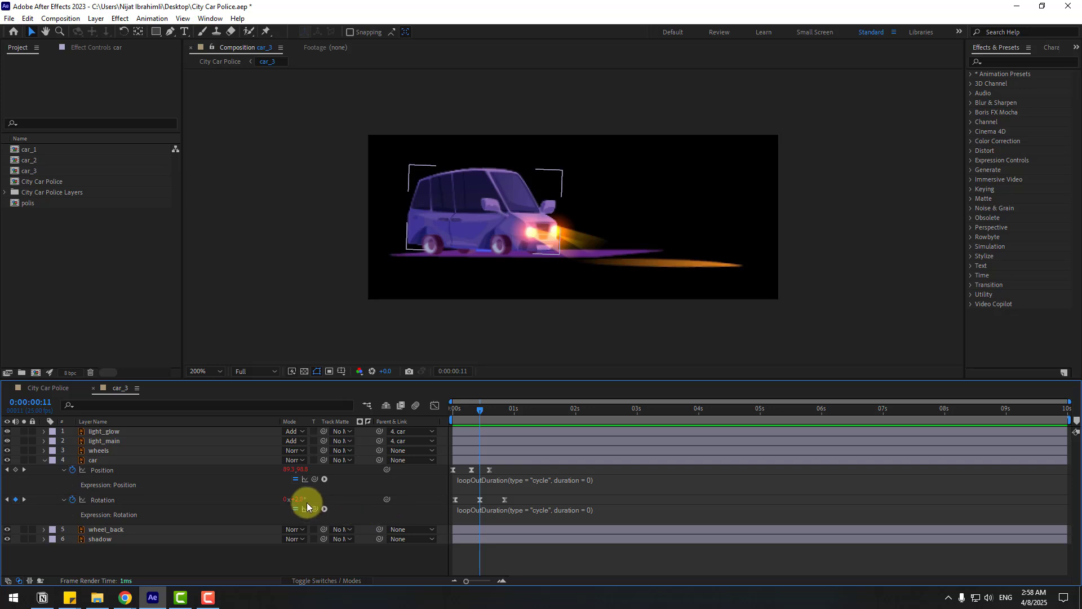
pyautogui.click(299, 500)
pyautogui.write('-1')
pyautogui.press('Return')
pyautogui.press('space')
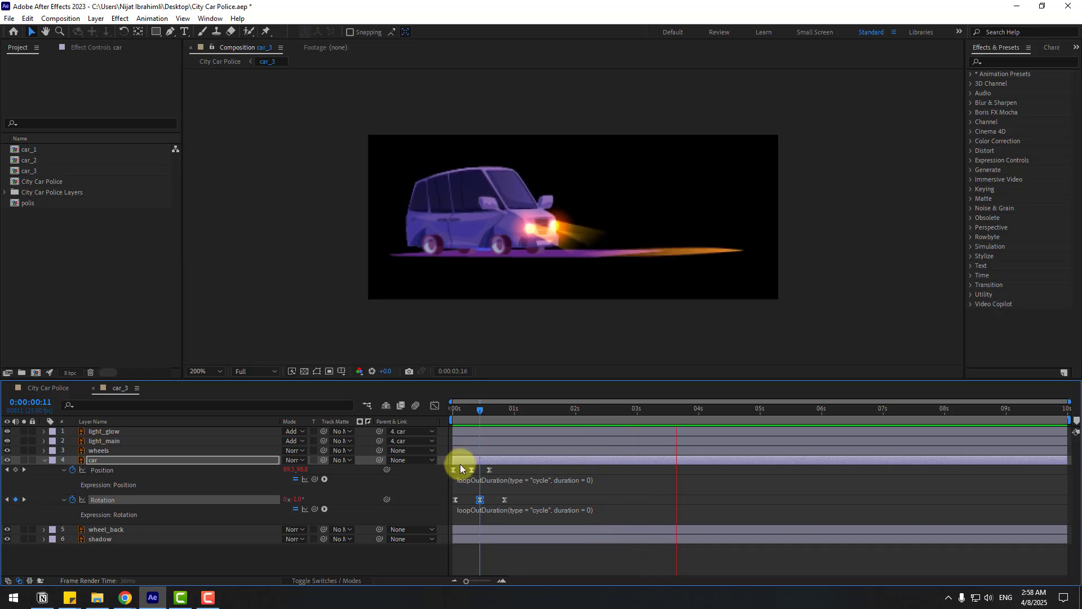
pyautogui.press('space')
# Return to the City Car Police composition, enable Collapse Transformations for car_3, and place the van on the road in front of the yellow car.
pyautogui.click(93, 388)
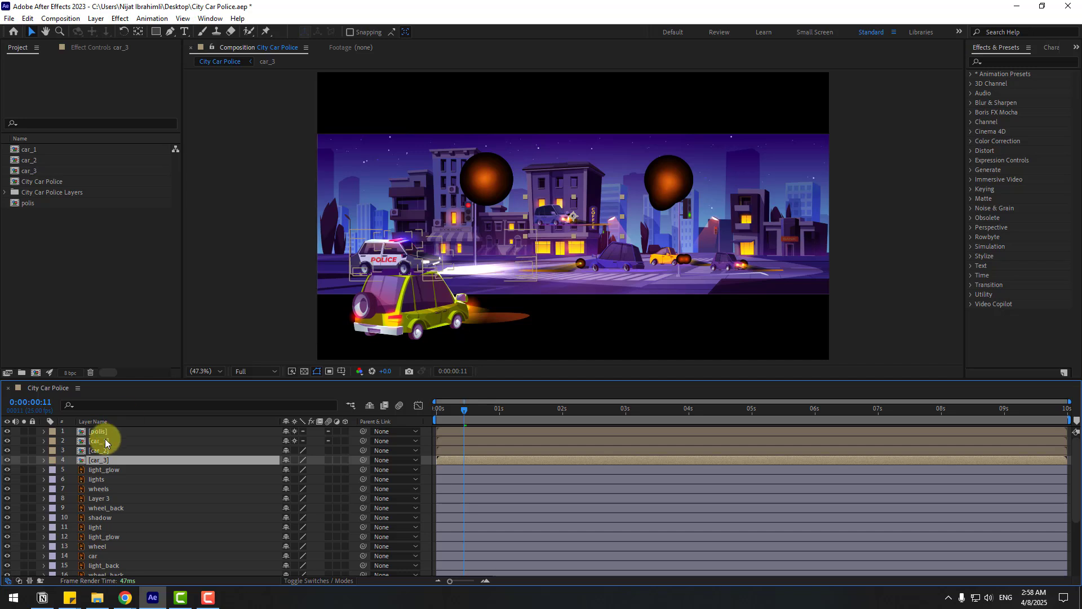
pyautogui.click(295, 461)
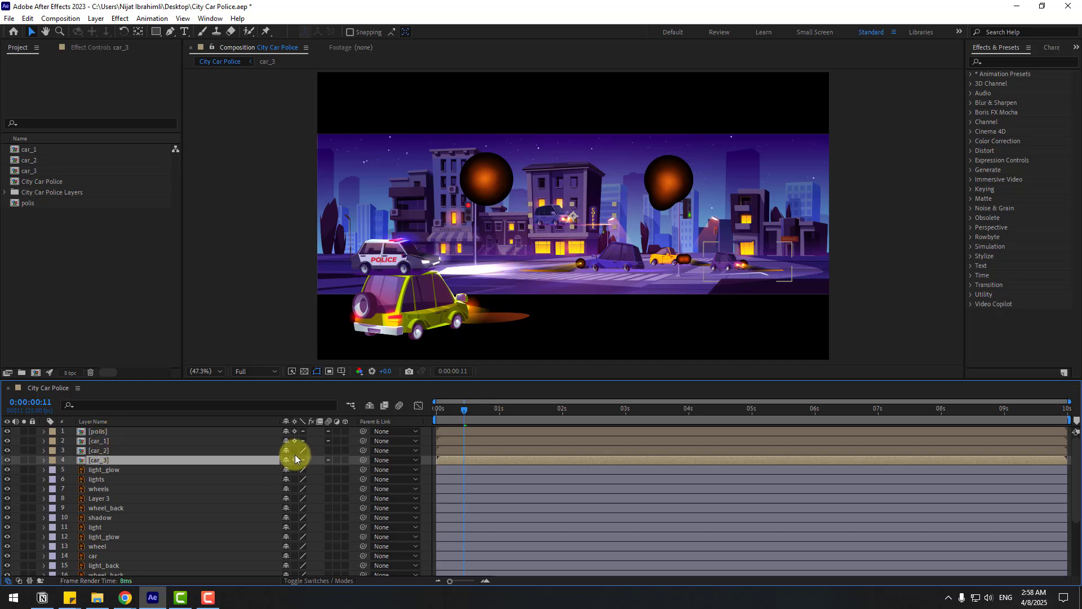
pyautogui.click(605, 227)
pyautogui.moveTo(605, 227); pyautogui.dragTo(716, 276)
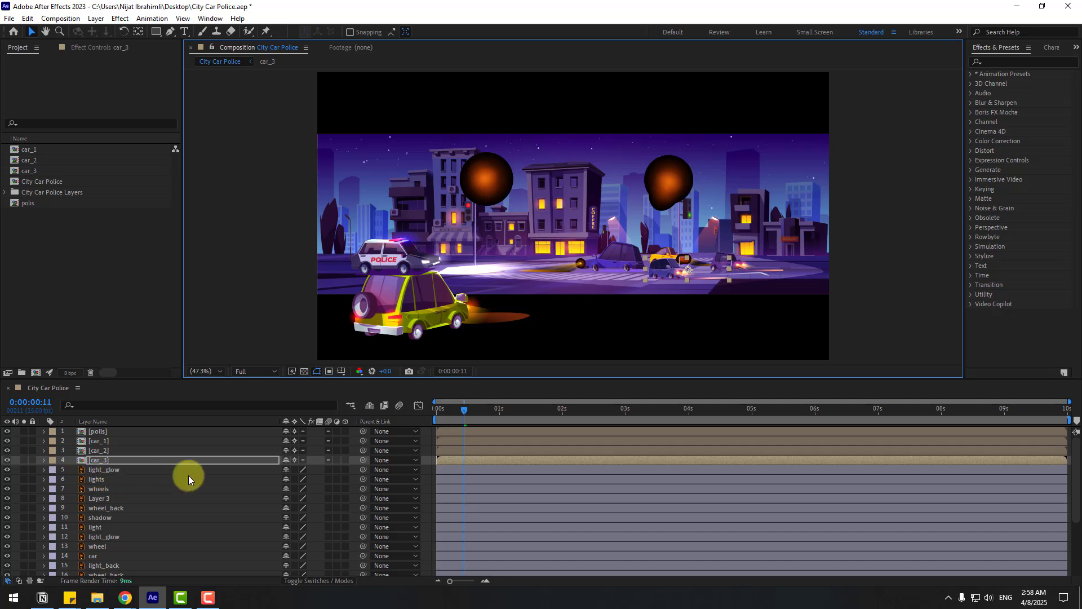
# Select the yellow car's six layers from light_glow to shadow, checking the selection with a temporary move.
pyautogui.click(100, 469)
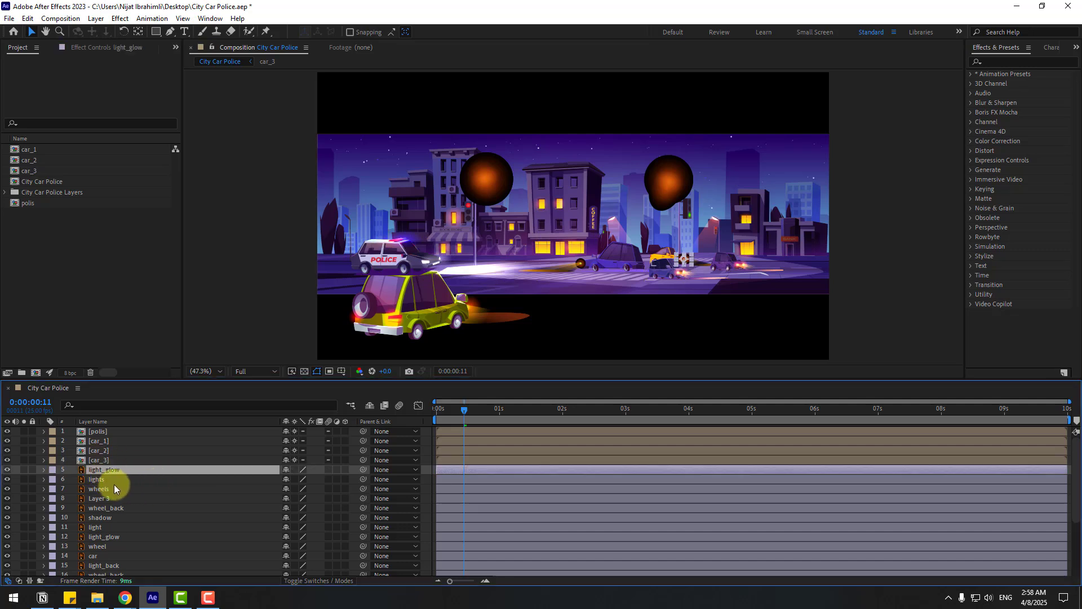
pyautogui.keyDown('shift'); pyautogui.click(109, 480); pyautogui.keyUp('shift')
pyautogui.keyDown('shift'); pyautogui.click(112, 489); pyautogui.keyUp('shift')
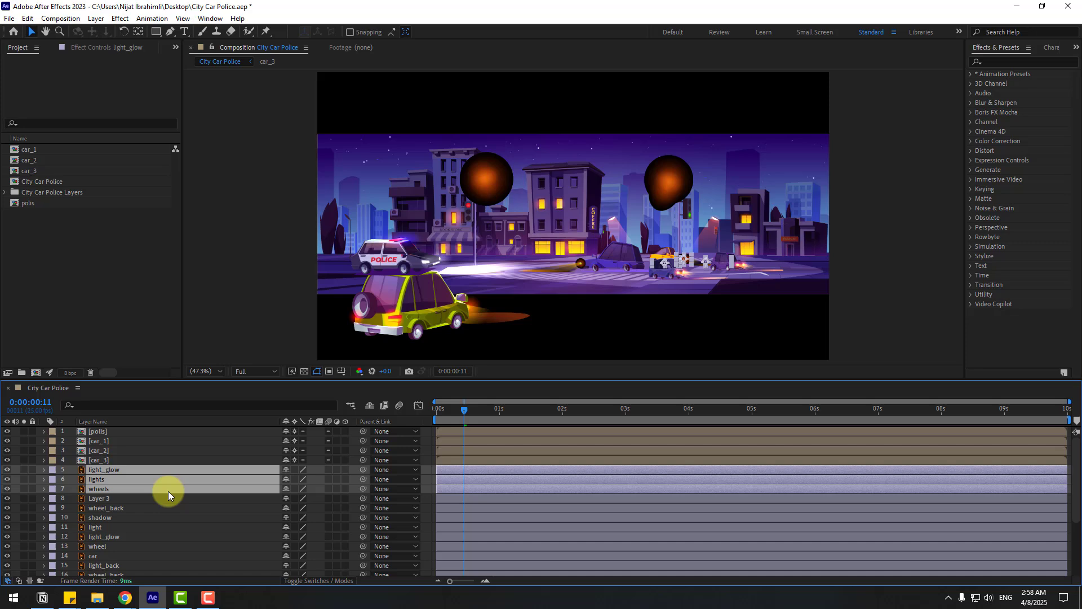
pyautogui.keyDown('shift'); pyautogui.click(107, 500); pyautogui.keyUp('shift')
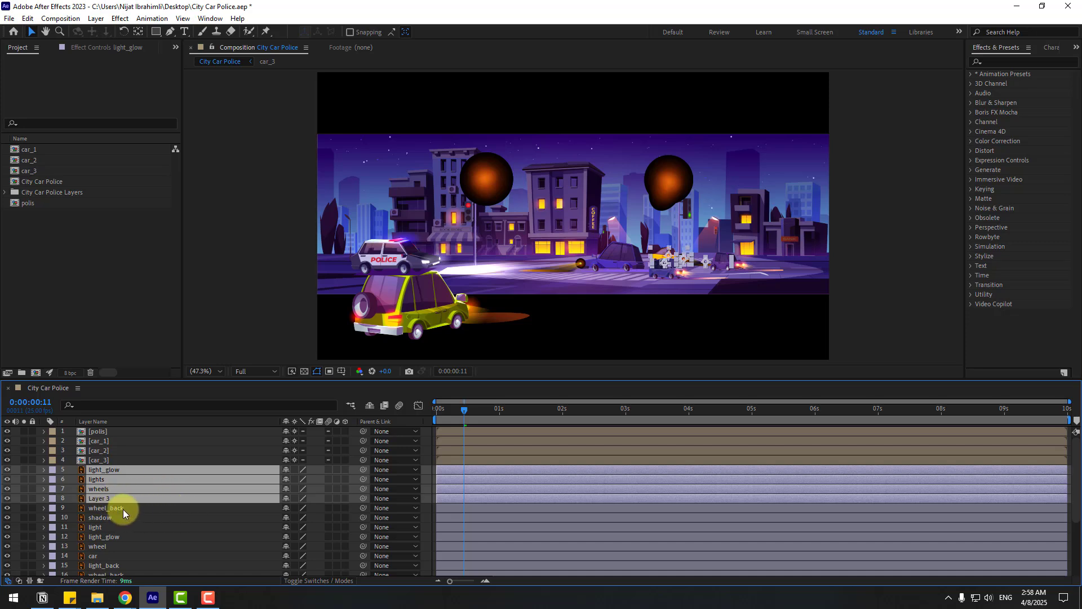
pyautogui.keyDown('shift'); pyautogui.click(122, 509); pyautogui.keyUp('shift')
pyautogui.keyDown('shift'); pyautogui.click(113, 518); pyautogui.keyUp('shift')
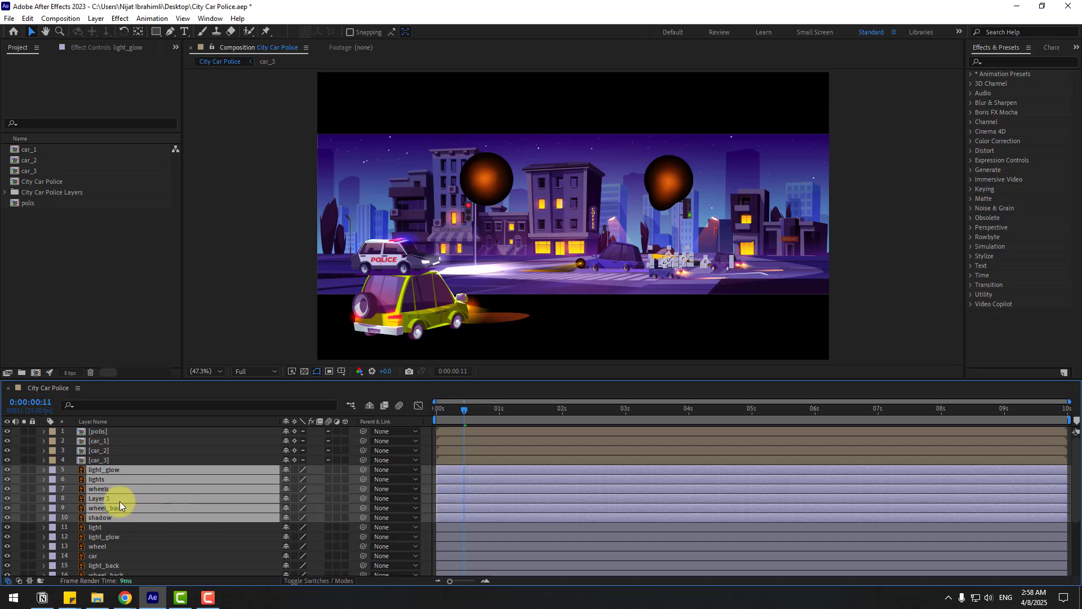
pyautogui.scroll(5, 483, 242)
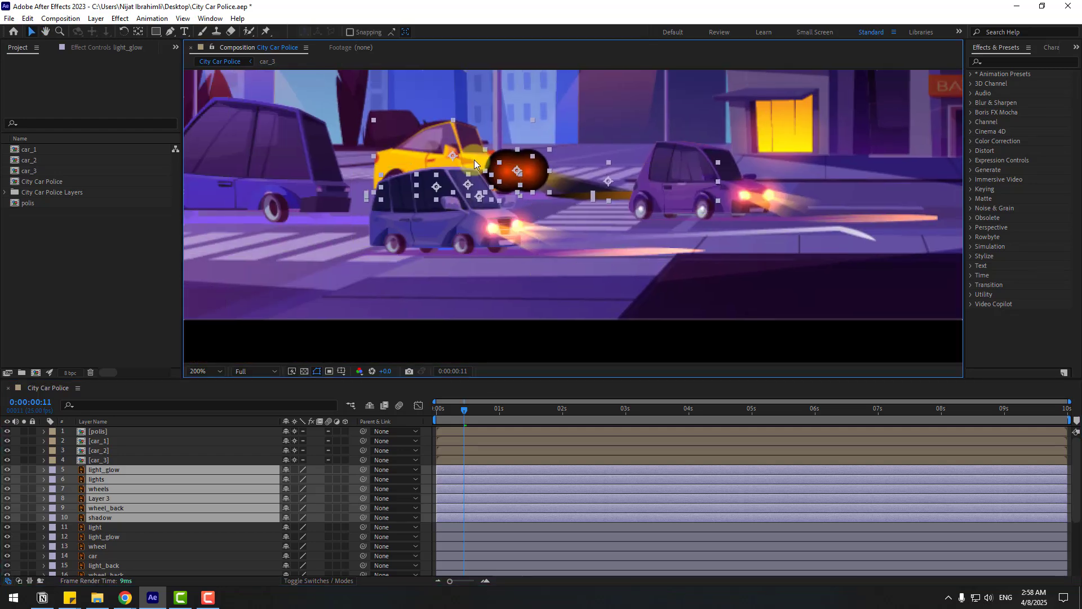
pyautogui.moveTo(483, 256); pyautogui.dragTo(494, 180)
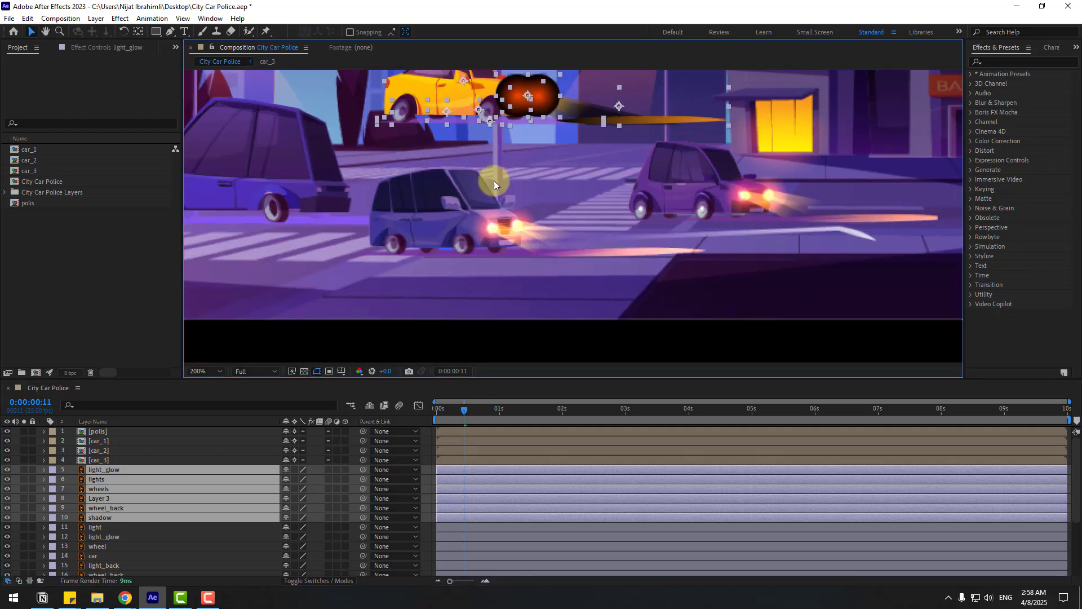
pyautogui.scroll(-3, 494, 180)
# Pre-compose the selected yellow car layers into a new composition named car_4.
pyautogui.rightClick(120, 500)
pyautogui.click(163, 427)
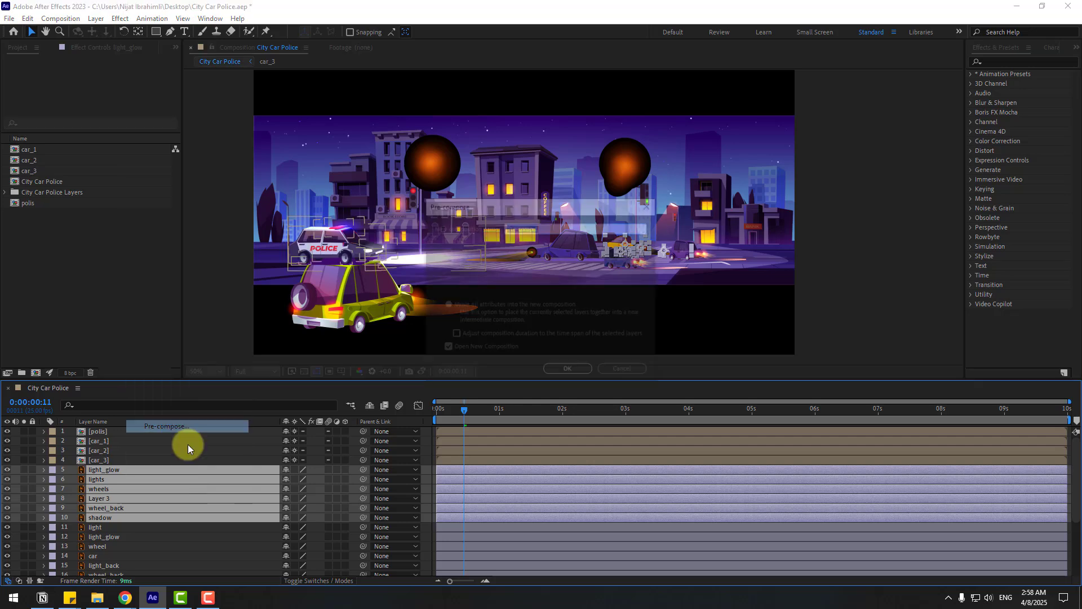
pyautogui.write('car_')
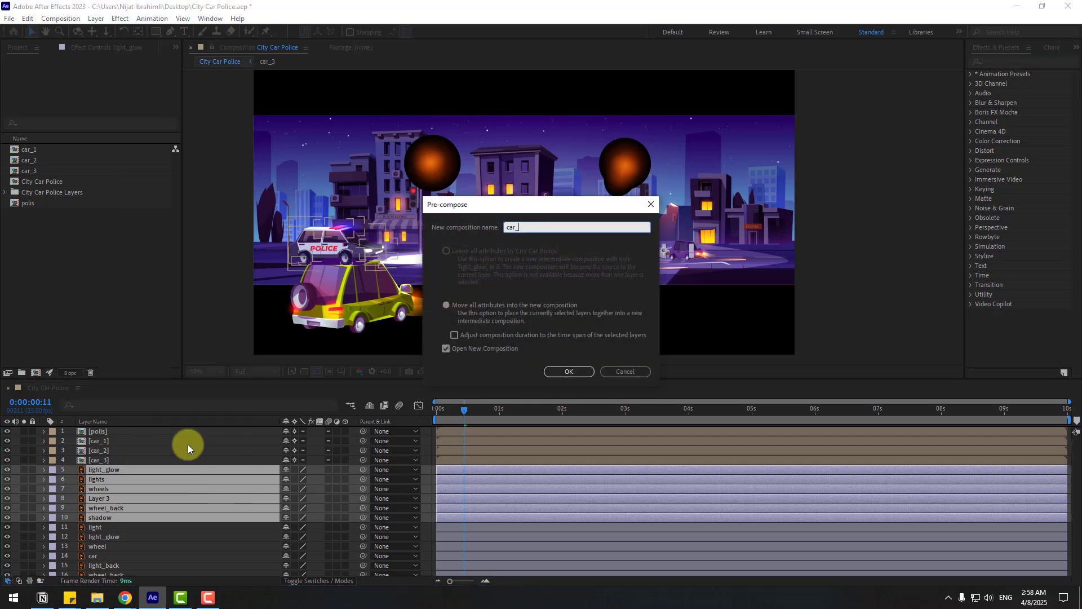
pyautogui.write('4')
pyautogui.press('Return')
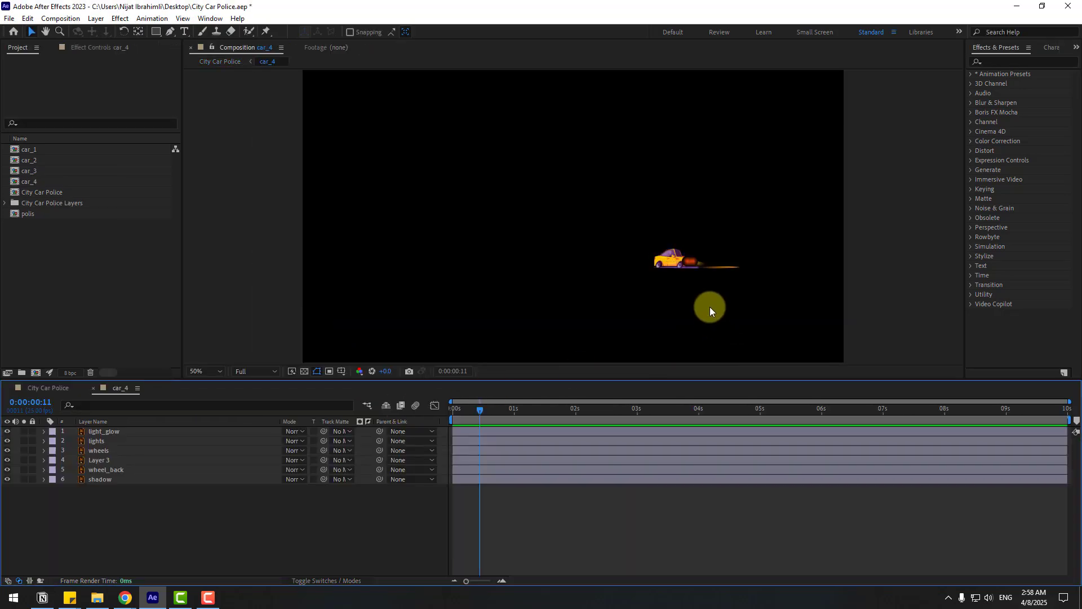
# Crop the car_4 composition to a region of interest drawn around the yellow car and its light beam.
pyautogui.click(330, 371)
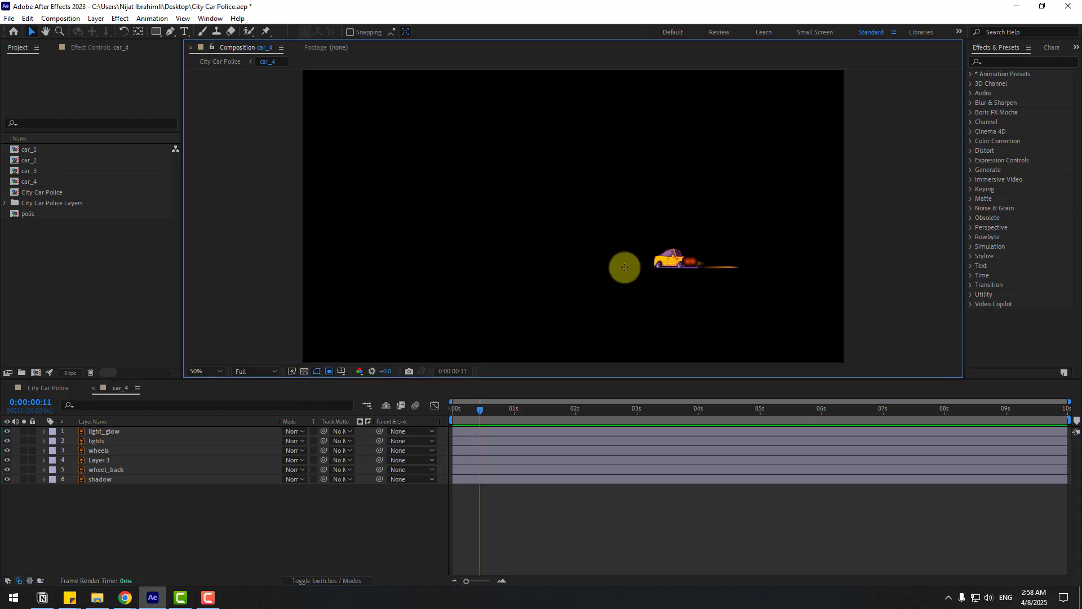
pyautogui.moveTo(650, 241); pyautogui.dragTo(757, 283)
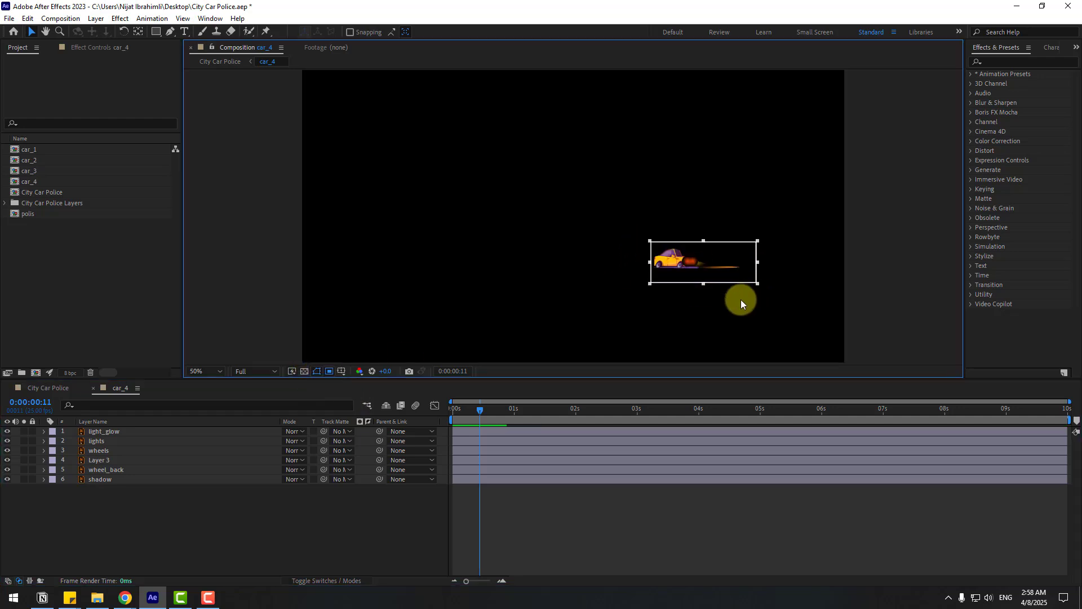
pyautogui.click(60, 19)
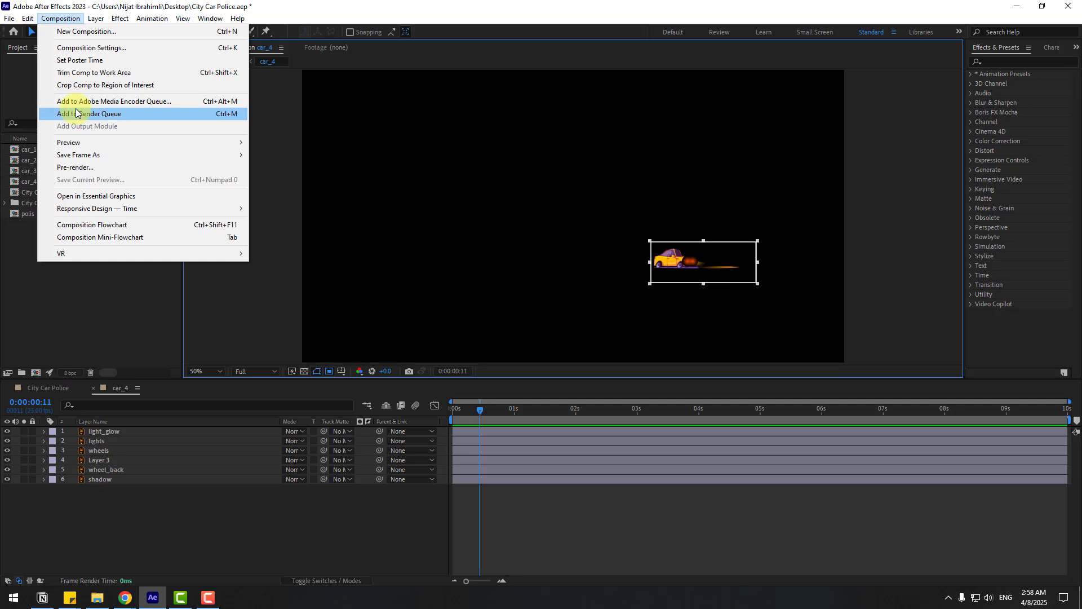
pyautogui.click(84, 85)
pyautogui.scroll(4, 583, 256)
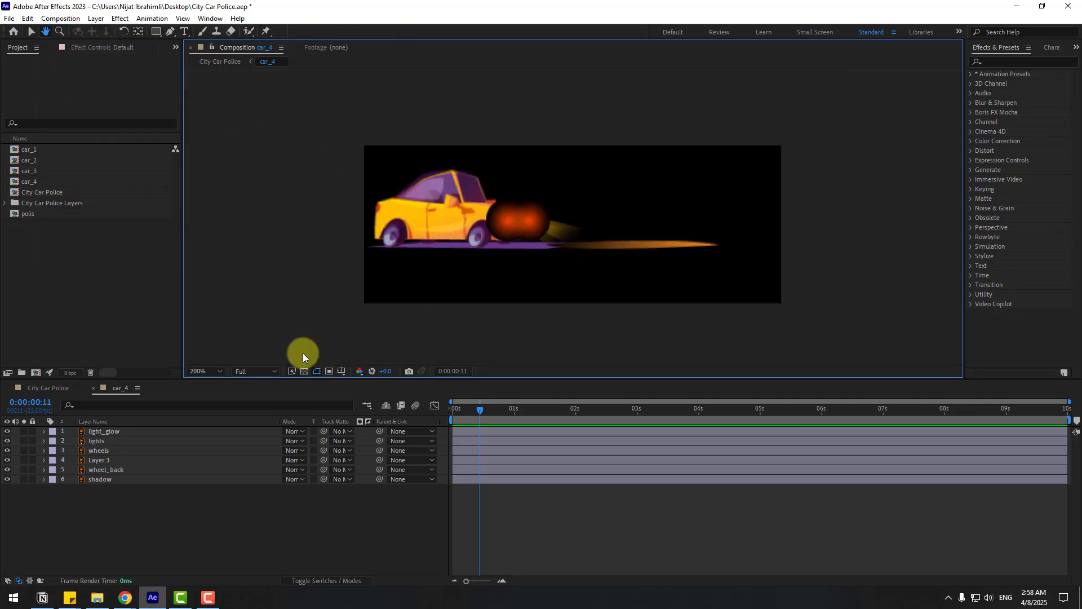
# Parent the light_glow and lights layers to Layer 3 and set their blending mode to Add.
pyautogui.click(106, 431)
pyautogui.keyDown('shift'); pyautogui.click(106, 440); pyautogui.keyUp('shift')
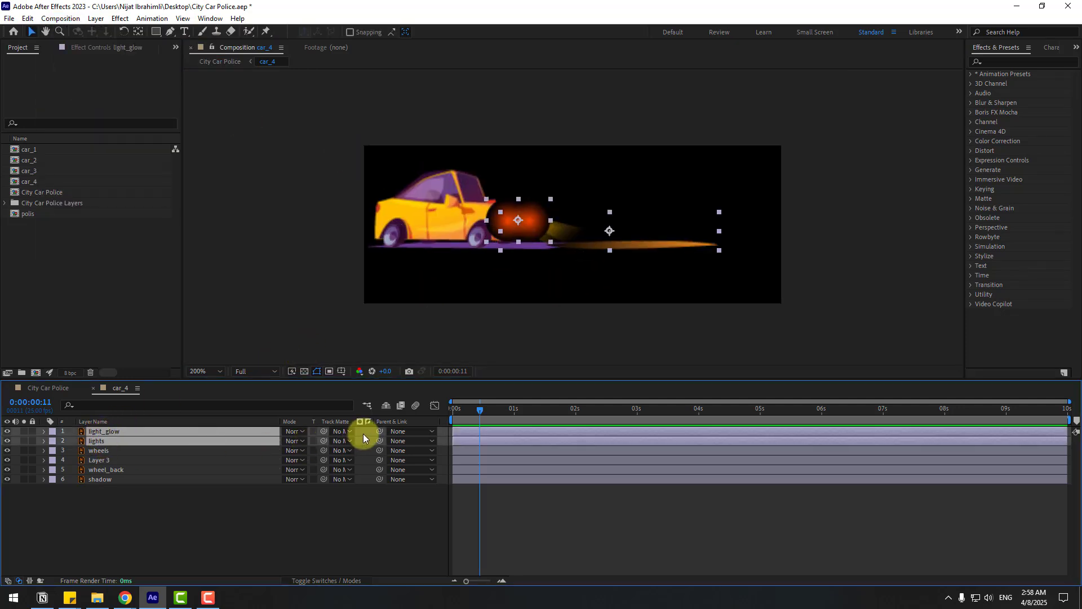
pyautogui.moveTo(379, 433); pyautogui.dragTo(98, 459)
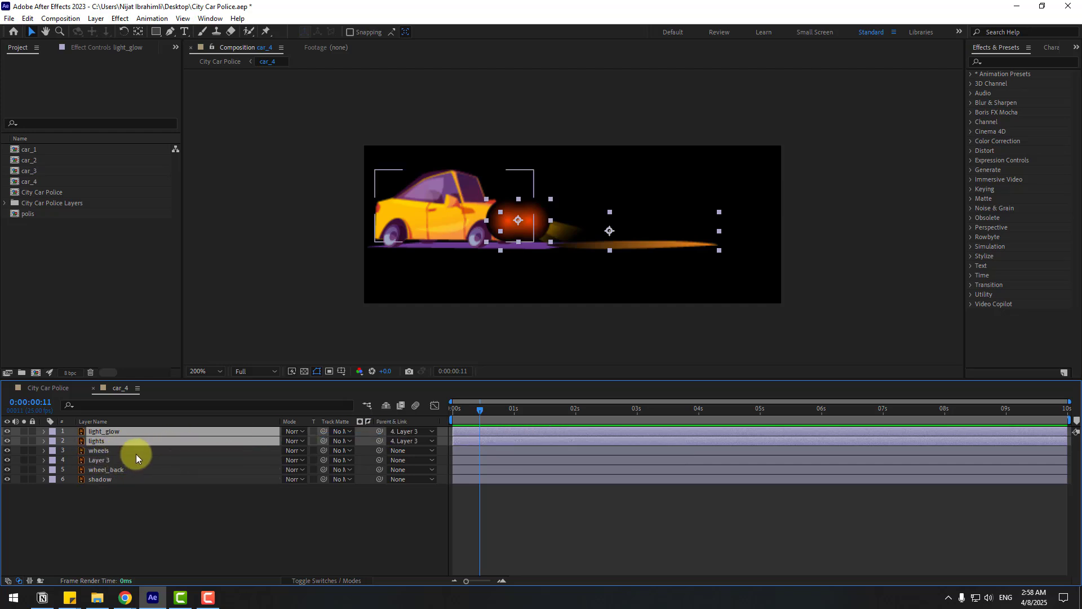
pyautogui.click(293, 431)
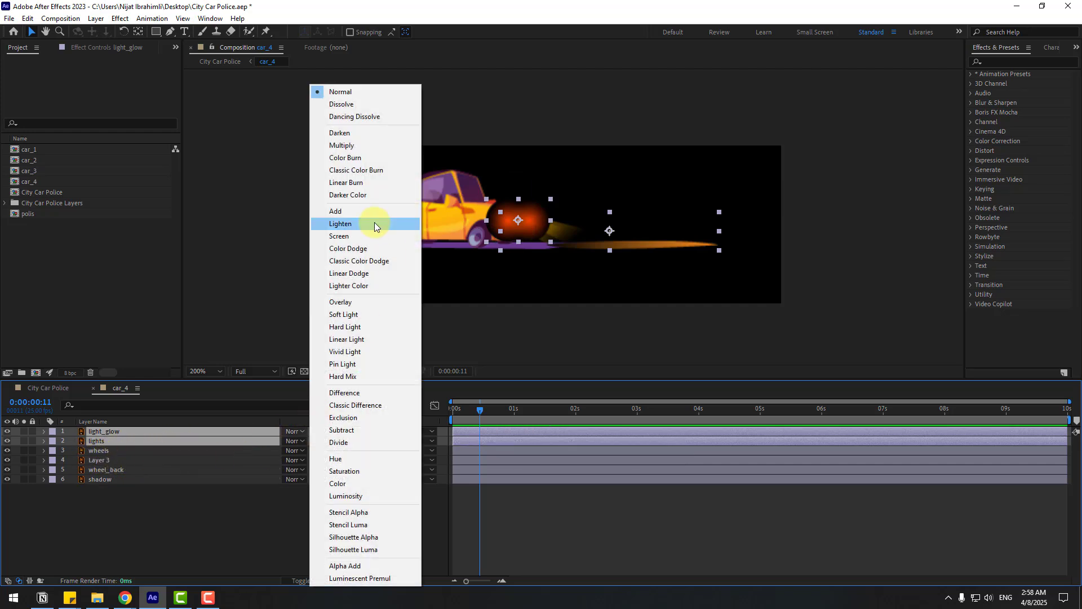
pyautogui.click(343, 211)
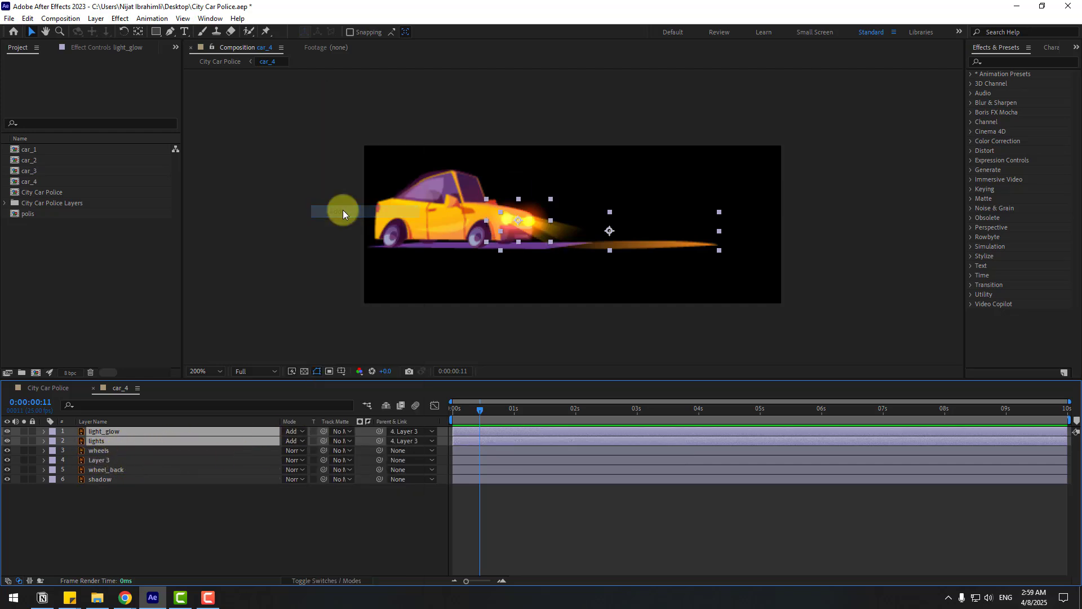
# Rename Layer 3 as car.
pyautogui.click(133, 519)
pyautogui.click(106, 461)
pyautogui.press('Return')
pyautogui.write('car')
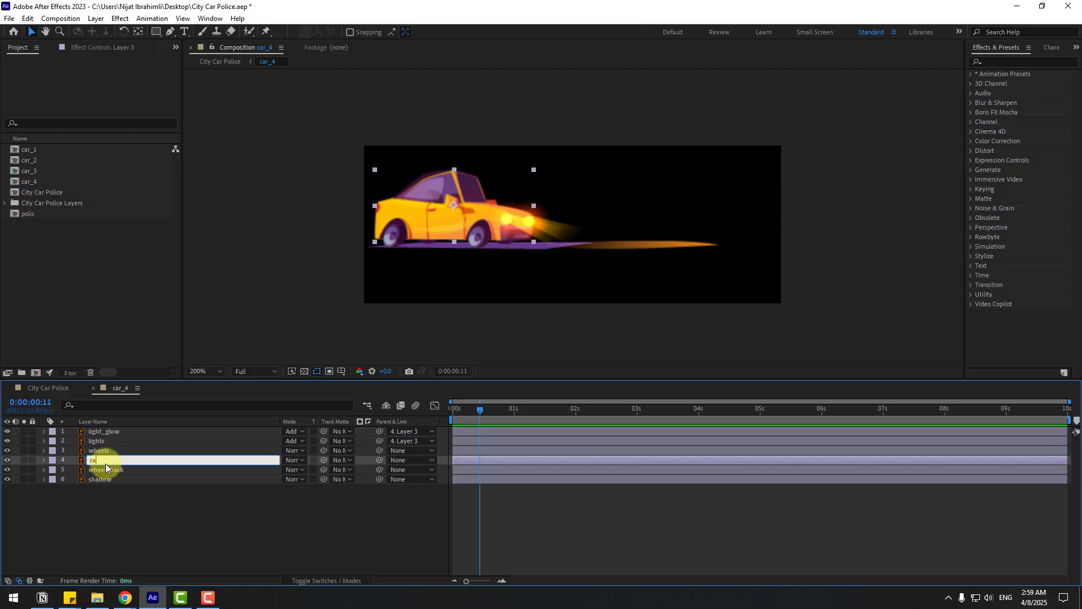
pyautogui.press('Return')
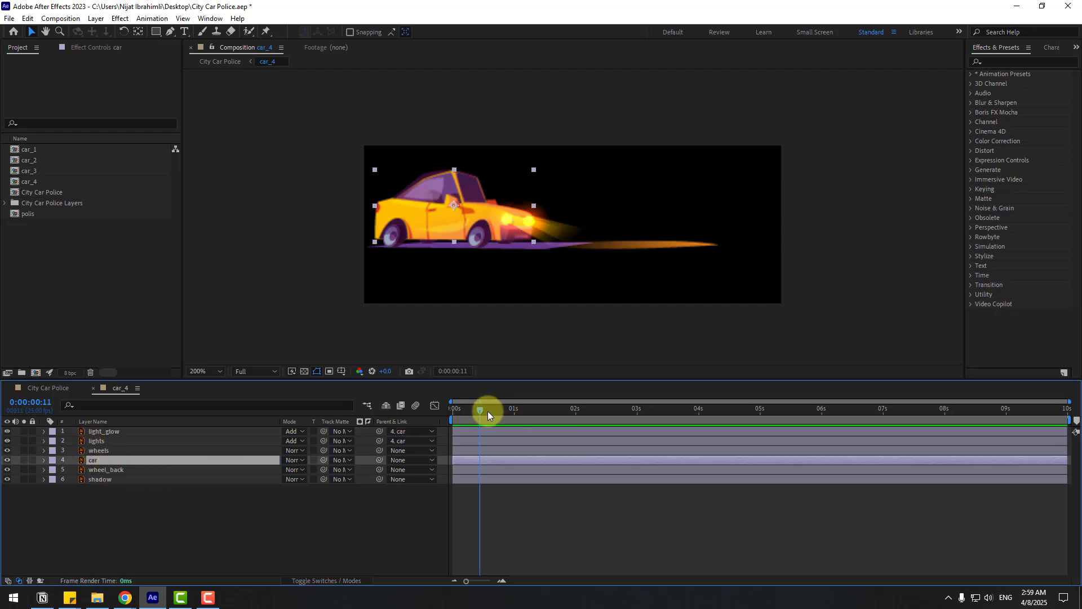
# Go to the start of the timeline, show the car layer's Position, and move its anchor point to the lower body between the wheels.
pyautogui.moveTo(488, 411); pyautogui.dragTo(399, 423)
pyautogui.press('p')
pyautogui.scroll(2, 497, 210)
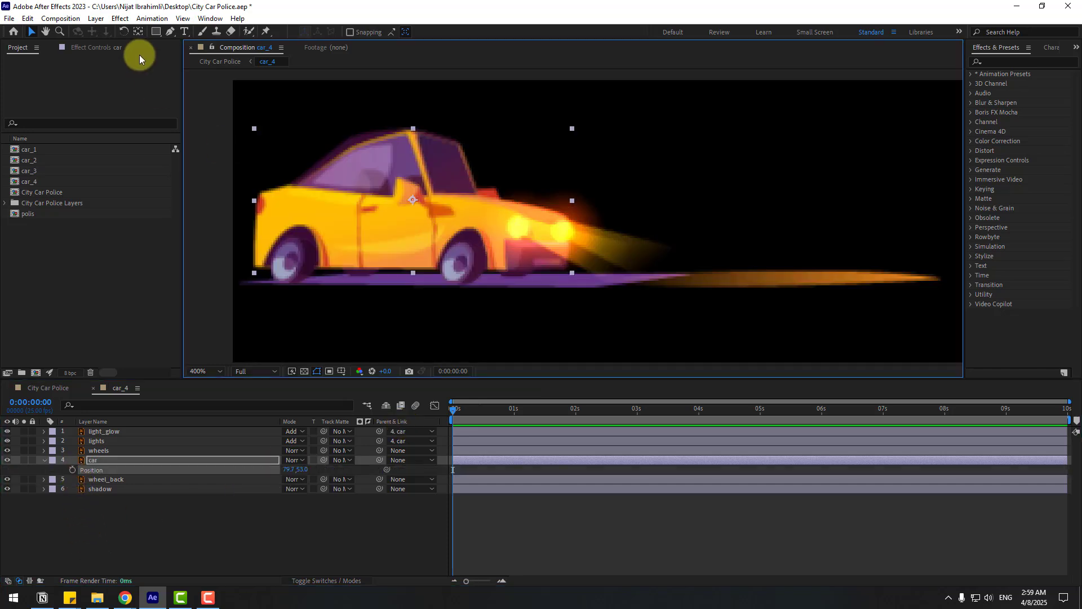
pyautogui.click(138, 32)
pyautogui.moveTo(424, 200); pyautogui.dragTo(396, 258)
pyautogui.click(32, 31)
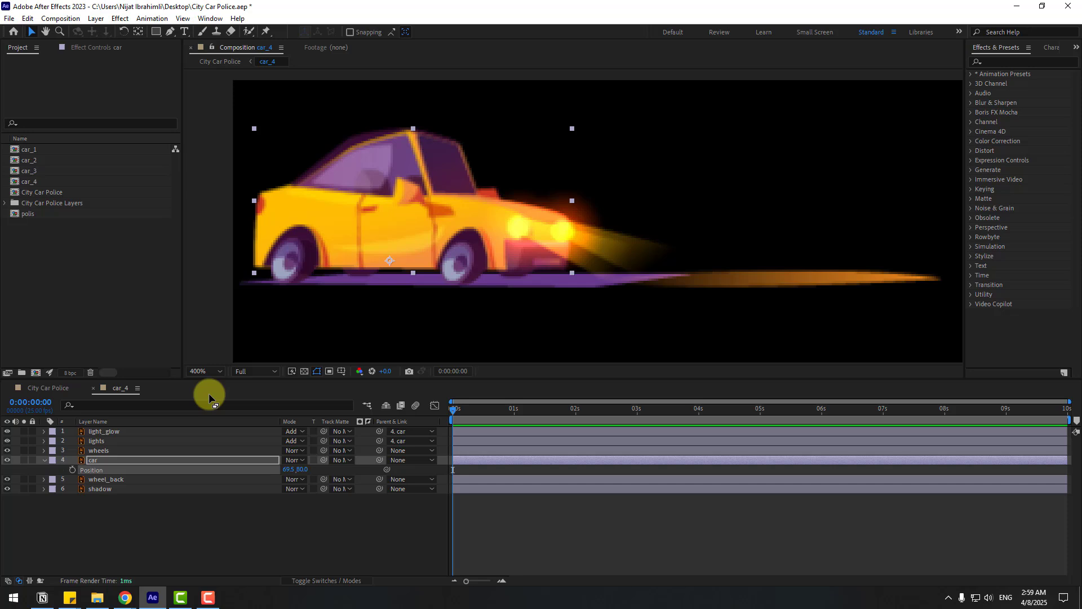
# Keyframe the car layer's Position at 0:00:00:00, and lower the car to 69.5, 81.0 at 0:00:00:06.
pyautogui.click(72, 470)
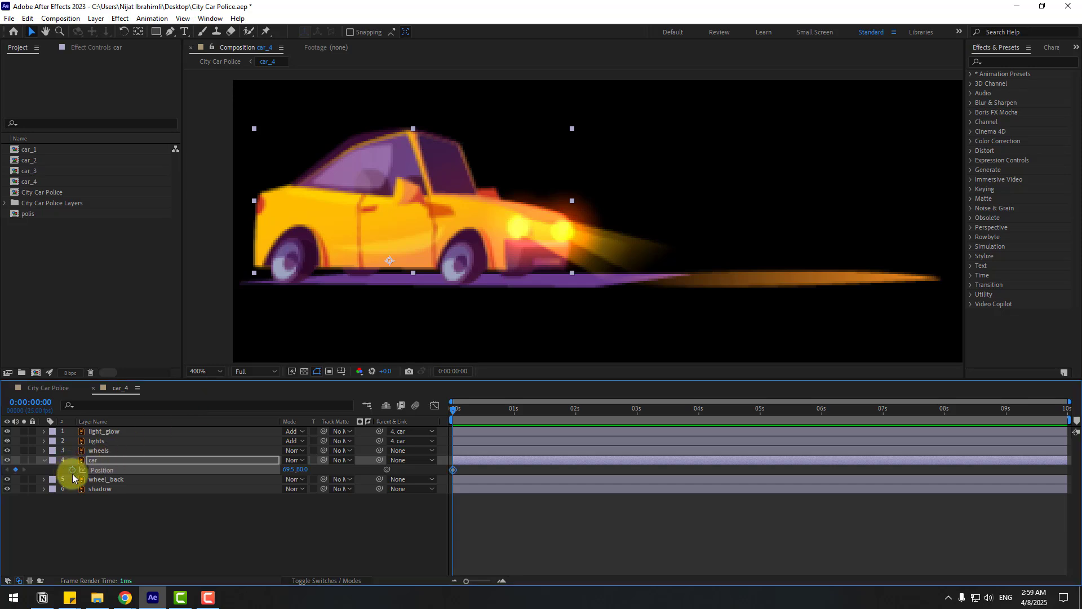
pyautogui.click(451, 371)
pyautogui.write('+')
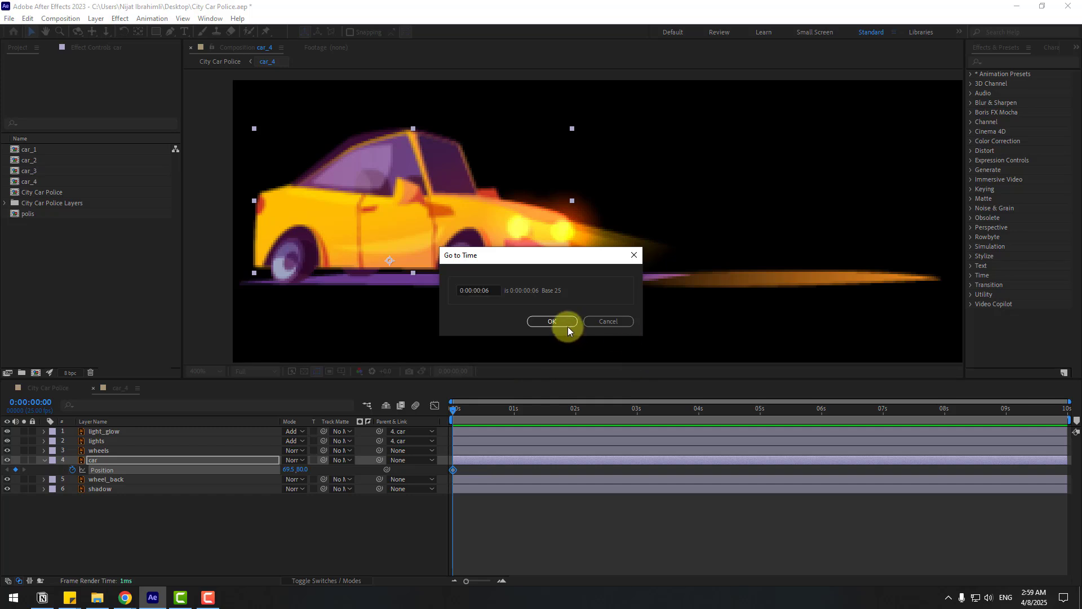
pyautogui.click(567, 326)
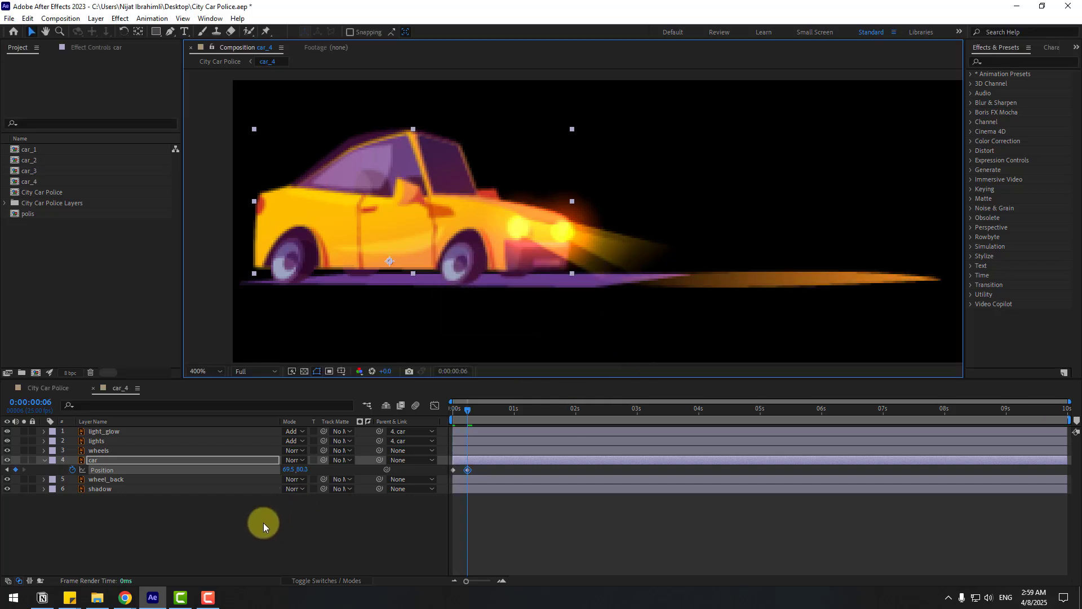
pyautogui.press('Down')
pyautogui.press('Down')
pyautogui.press('Down')
pyautogui.press('Down')
pyautogui.press('Down')
pyautogui.press('Down')
pyautogui.press('Down')
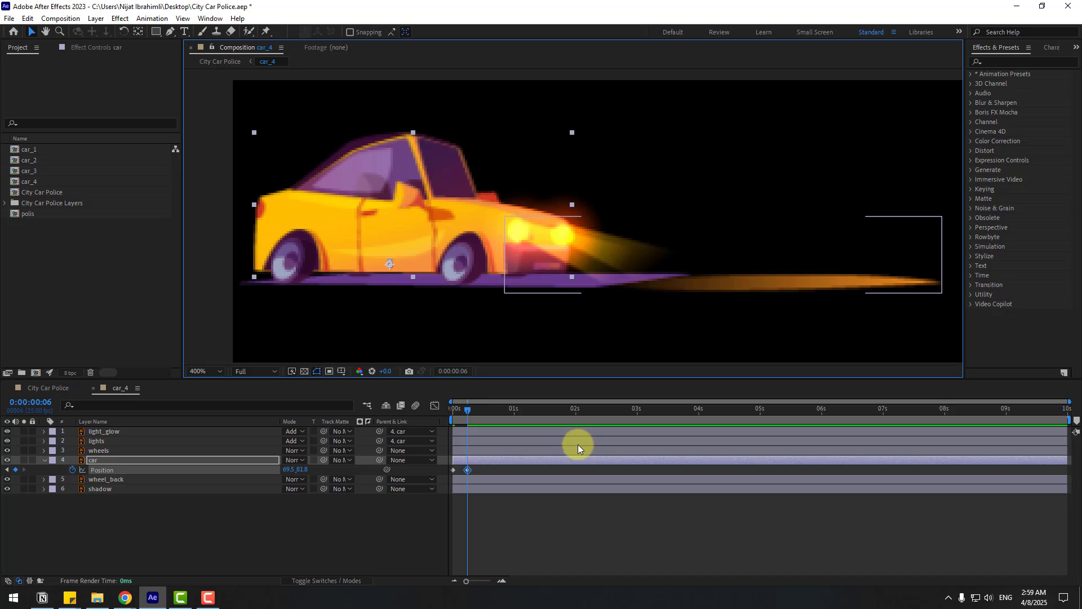
# Raise the car layer back to 69.5, 80.0 at 0:00:00:12 with a third Position keyframe.
pyautogui.press('pagedown')
pyautogui.press('pagedown')
pyautogui.press('pagedown')
pyautogui.press('pagedown')
pyautogui.press('pagedown')
pyautogui.press('pagedown')
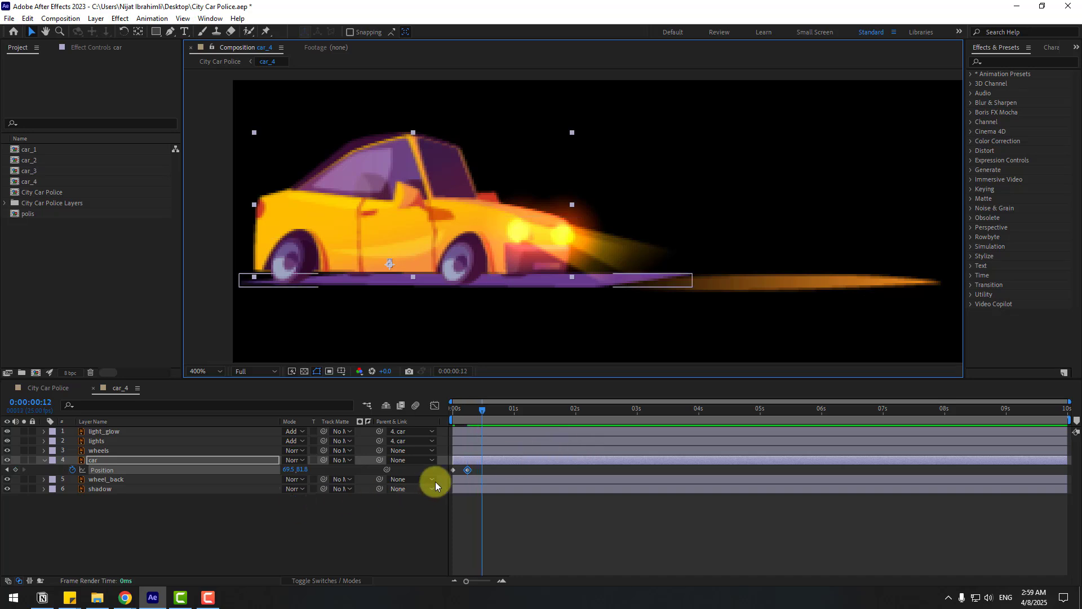
pyautogui.press('Up')
pyautogui.press('Up')
pyautogui.press('Up')
pyautogui.press('Up')
pyautogui.press('Up')
pyautogui.press('Up')
pyautogui.press('Up')
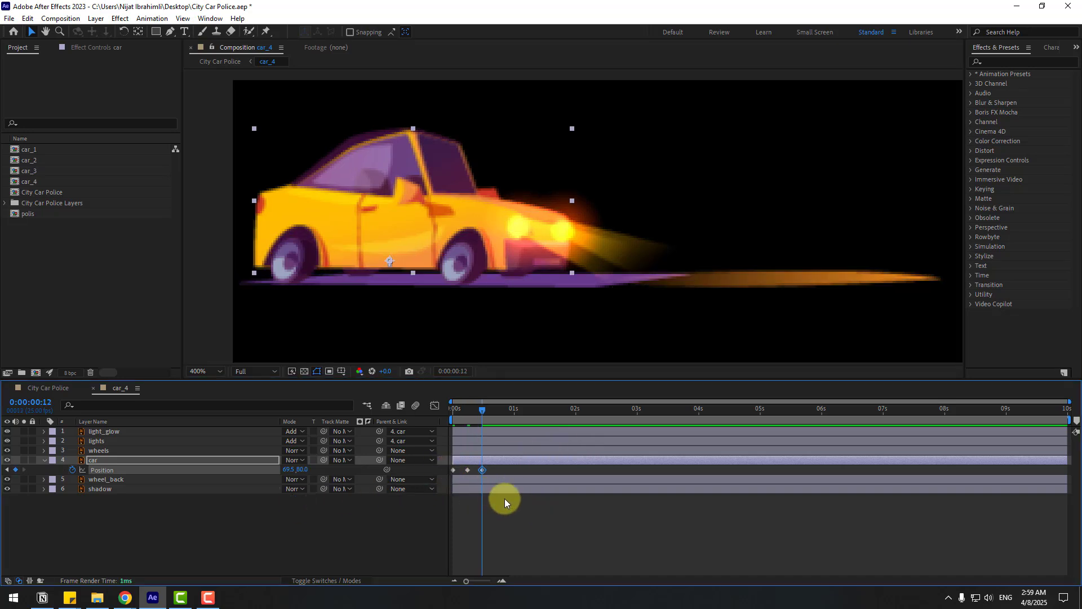
# Apply Easy Ease to the car layer's three Position keyframes.
pyautogui.moveTo(505, 498); pyautogui.dragTo(456, 471)
pyautogui.rightClick(457, 470)
pyautogui.moveTo(564, 462)
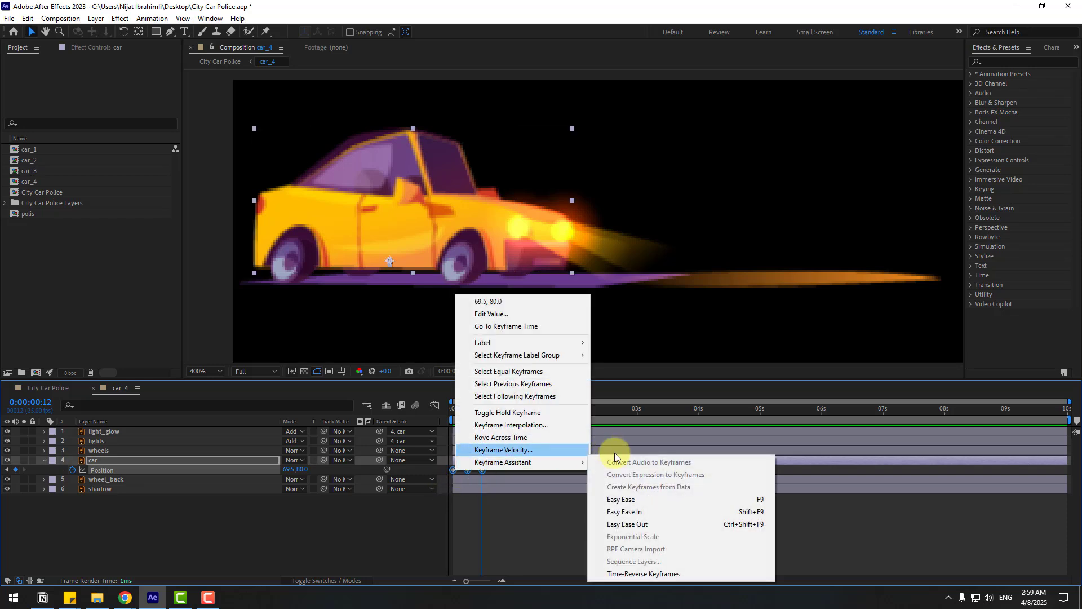
pyautogui.click(612, 499)
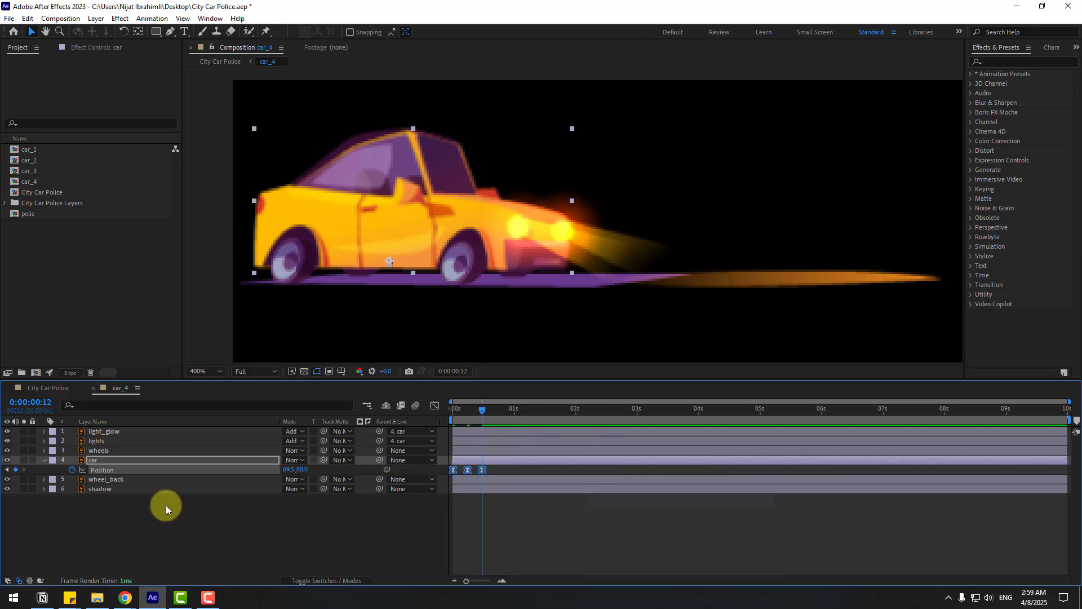
# Loop the car layer's Position with the expression loopOutDuration(type = "cycle", duration = 0).
pyautogui.keyDown('alt'); pyautogui.click(73, 471); pyautogui.keyUp('alt')
pyautogui.click(324, 479)
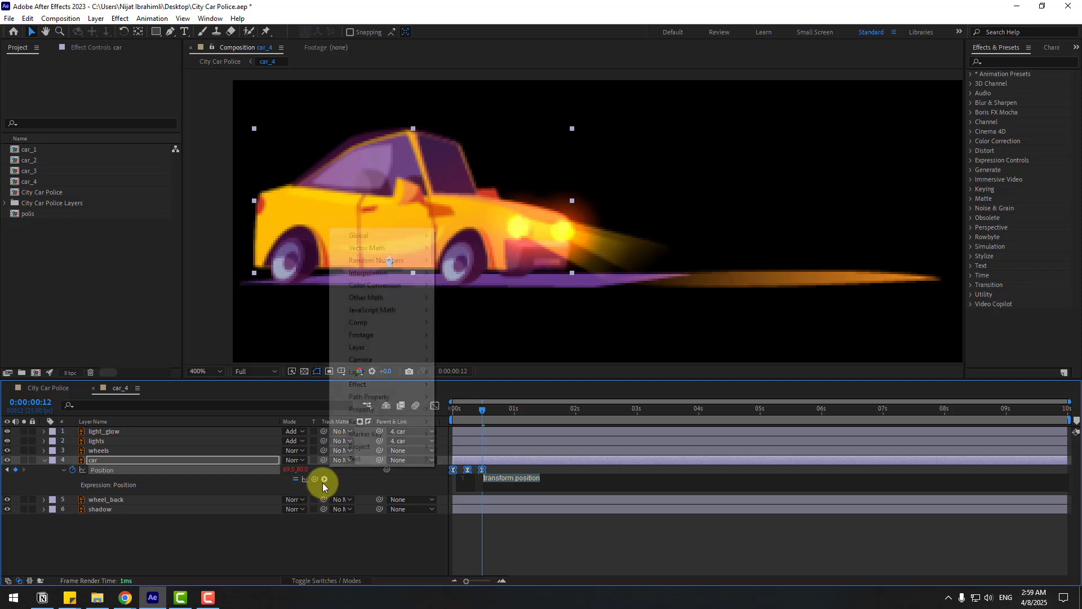
pyautogui.moveTo(395, 409)
pyautogui.click(510, 301)
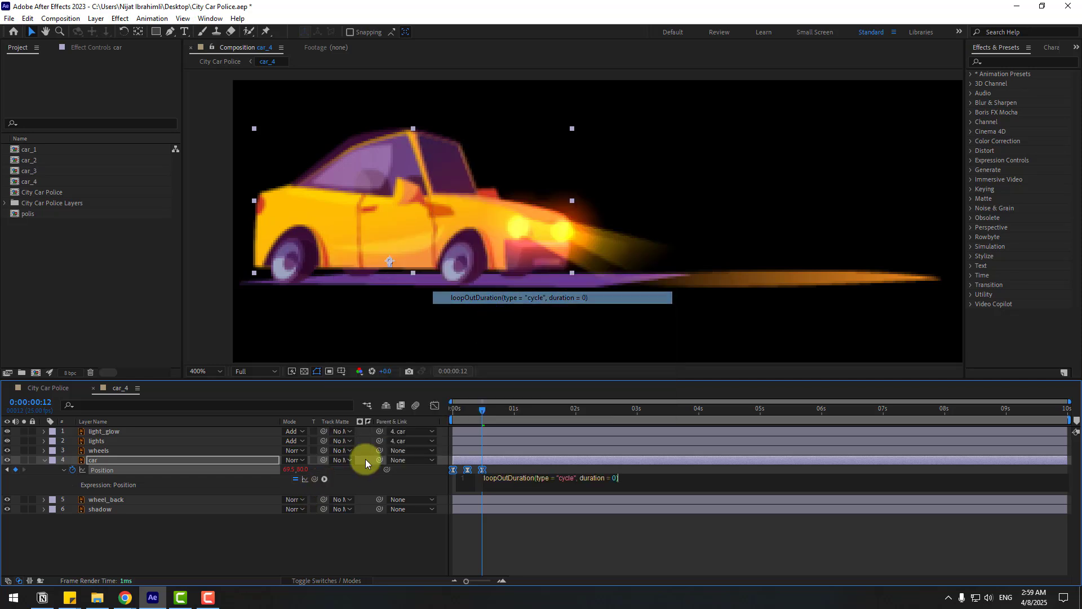
pyautogui.click(229, 536)
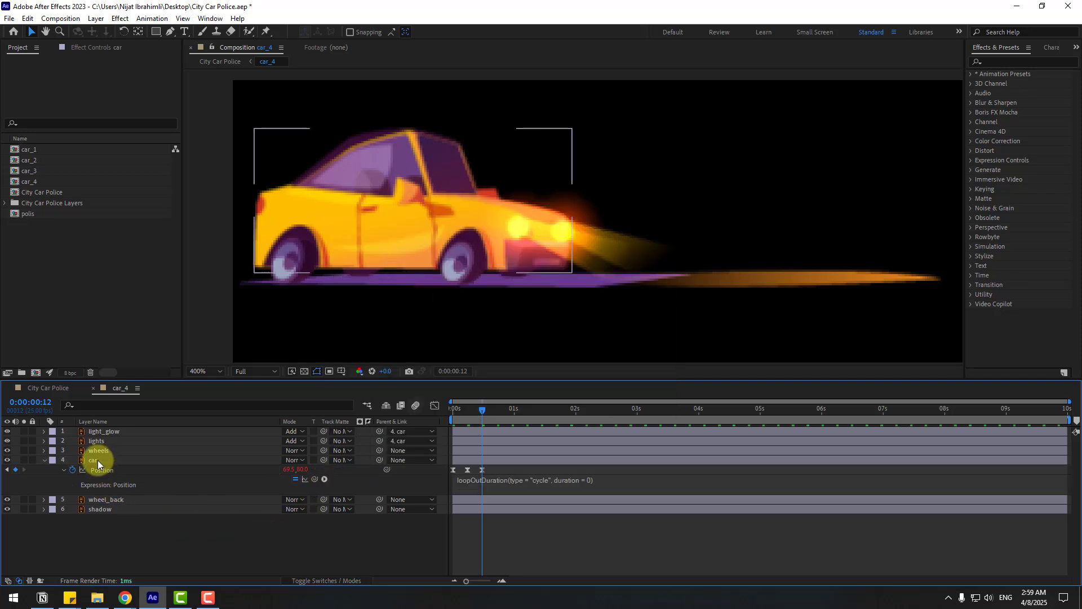
# Show the car layer's Rotation alongside Position and keyframe it at -2.0° at 0:00:00:00.
pyautogui.click(97, 460)
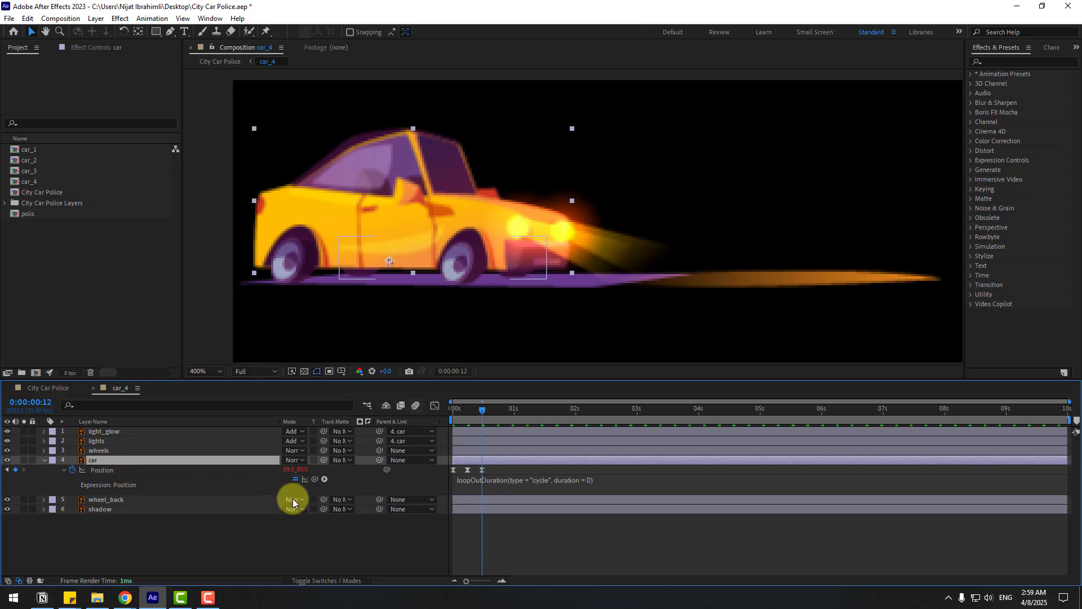
pyautogui.hotkey('shift', 'r')
pyautogui.click(72, 500)
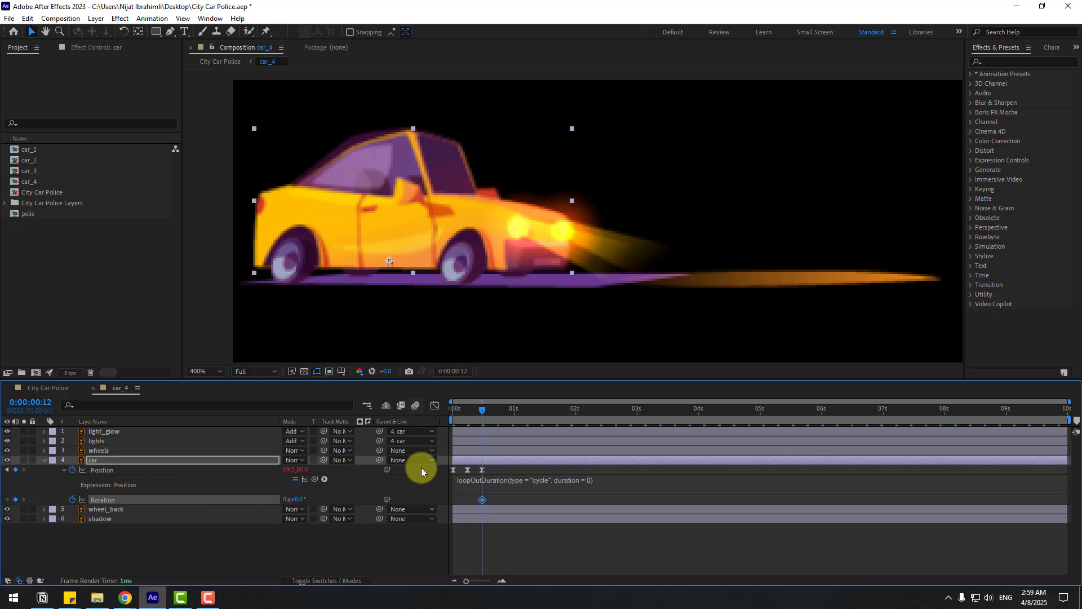
pyautogui.press('Home')
pyautogui.click(482, 499)
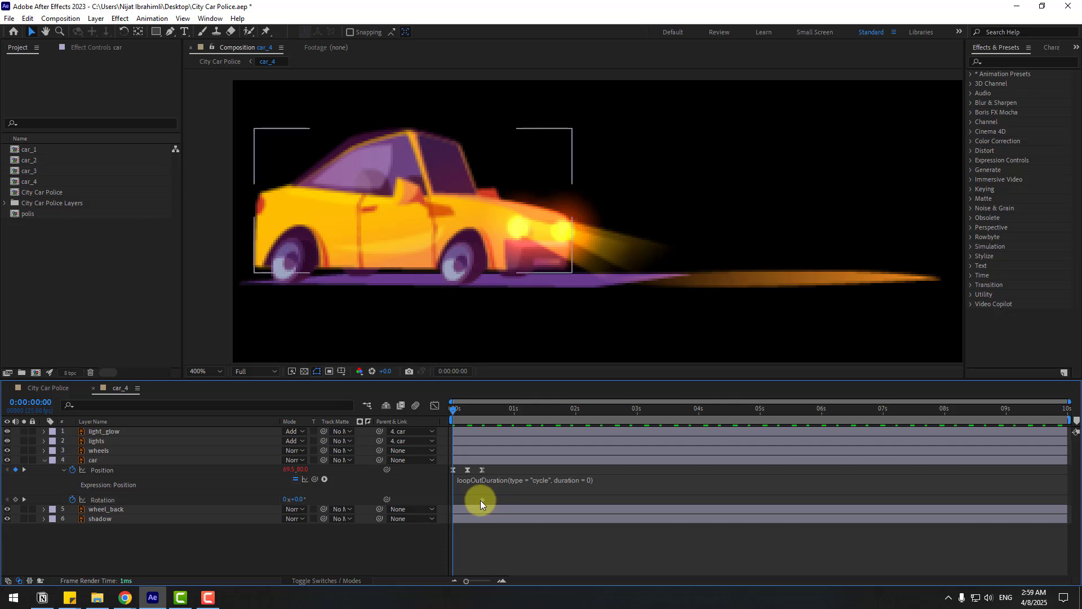
pyautogui.moveTo(451, 502); pyautogui.dragTo(453, 501)
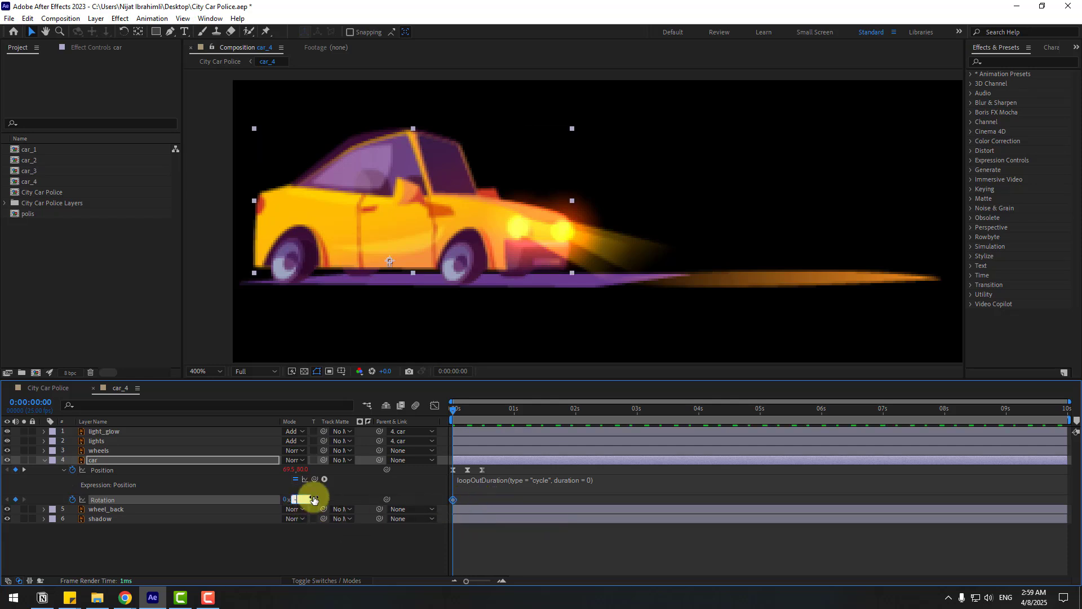
pyautogui.moveTo(299, 502); pyautogui.dragTo(332, 508)
# Keyframe the car layer's Rotation at 2.0° at 0:00:00:07 and -2.0° at 0:00:00:12.
pyautogui.moveTo(460, 410); pyautogui.dragTo(471, 411)
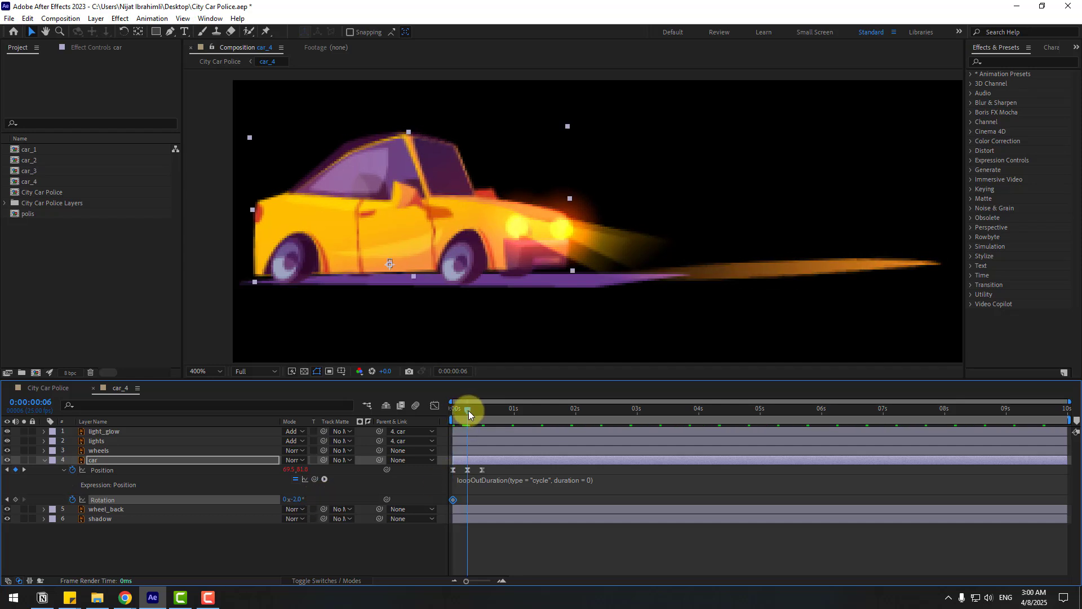
pyautogui.moveTo(293, 505); pyautogui.dragTo(305, 502)
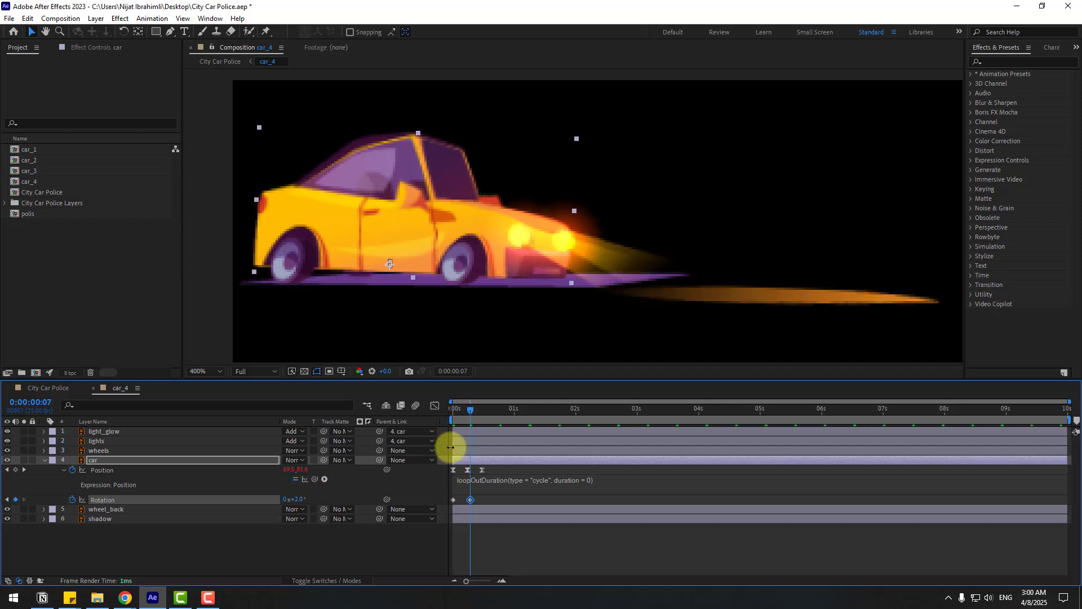
pyautogui.moveTo(471, 410); pyautogui.dragTo(486, 410)
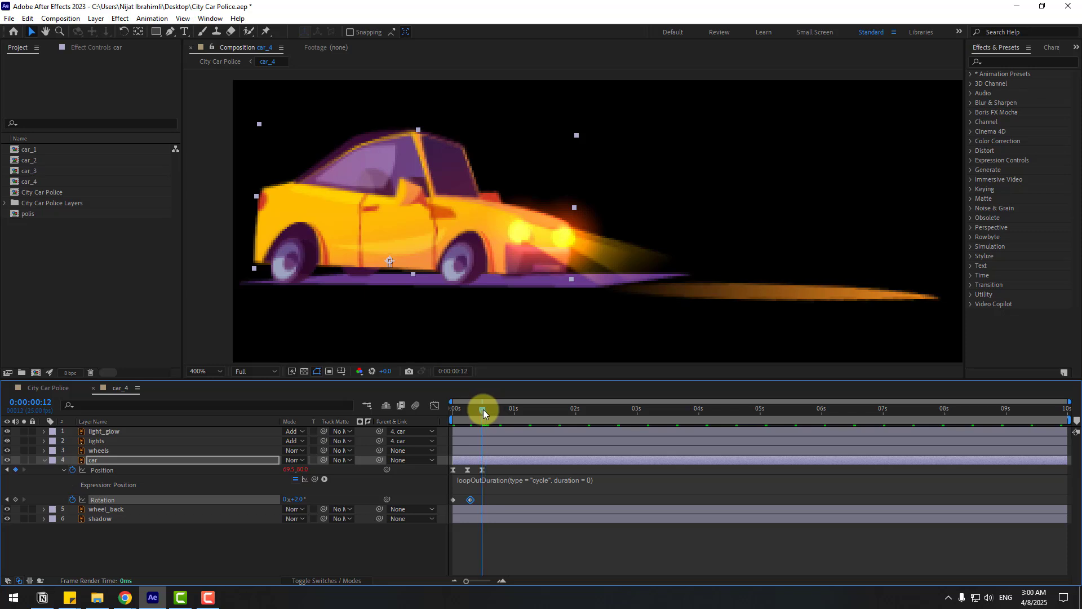
pyautogui.moveTo(314, 492); pyautogui.dragTo(289, 501)
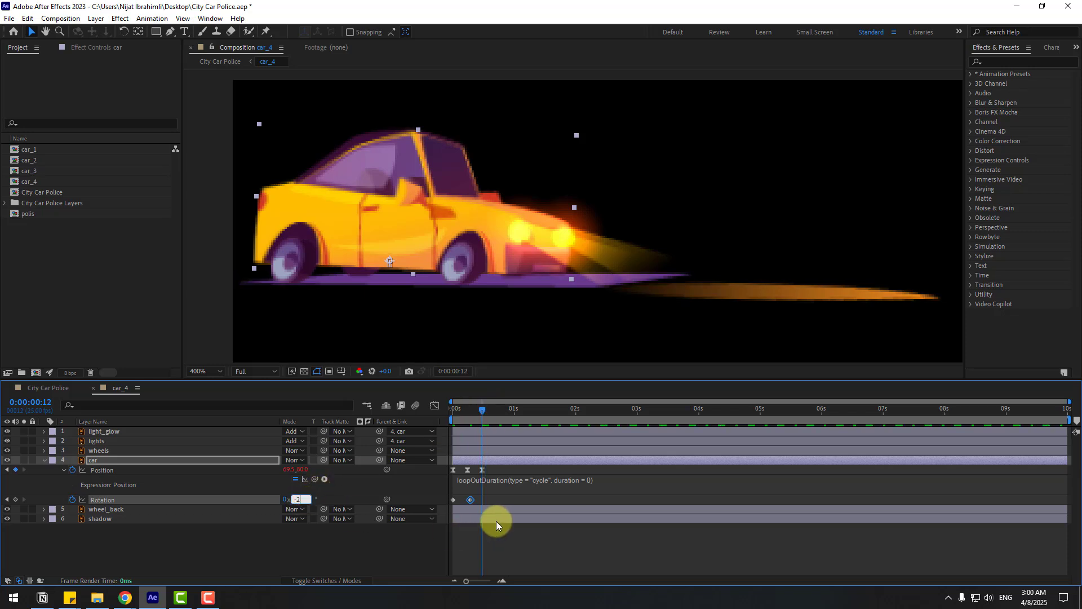
# Apply Easy Ease to the three Rotation keyframes and shift the last one slightly past 0:00:00:12.
pyautogui.rightClick(454, 501)
pyautogui.moveTo(506, 492)
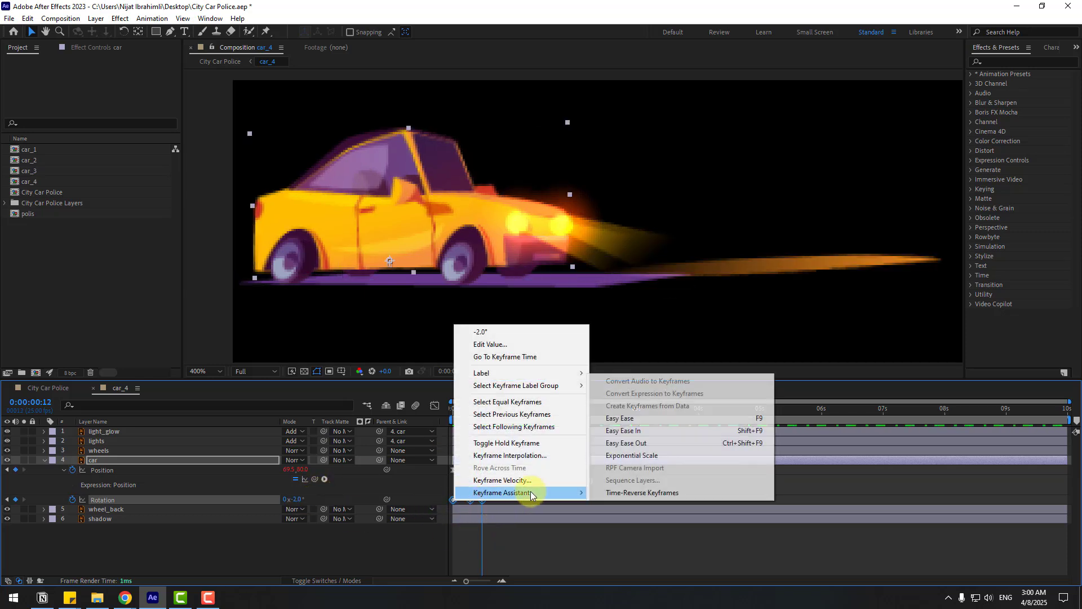
pyautogui.click(614, 416)
pyautogui.click(504, 500)
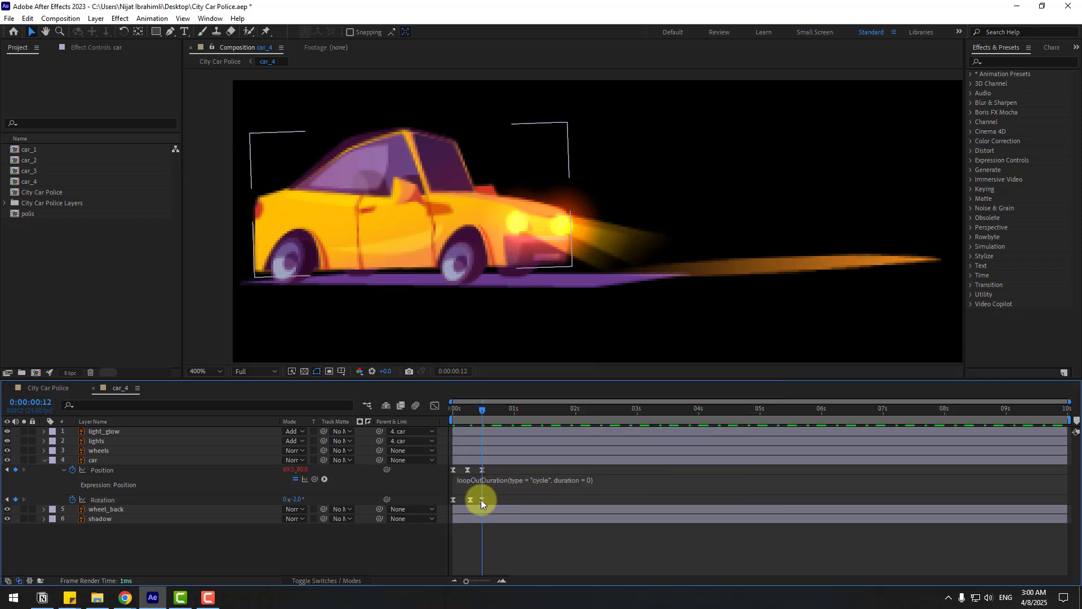
pyautogui.moveTo(482, 499); pyautogui.dragTo(489, 499)
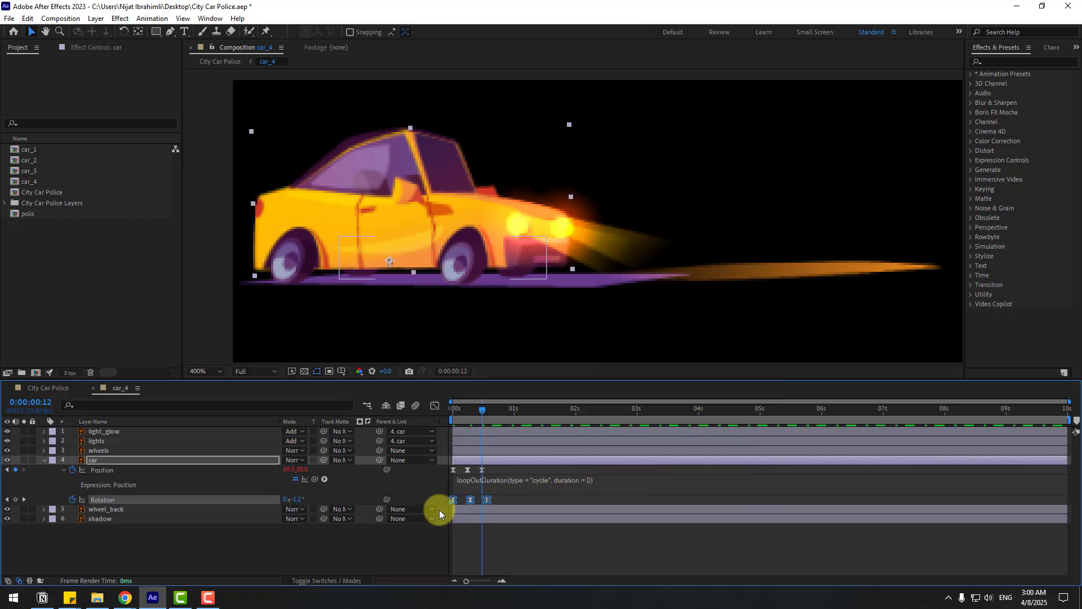
# Loop the car layer's Rotation with the expression loopOutDuration(type = "cycle", duration = 0).
pyautogui.click(74, 501)
pyautogui.keyDown('alt'); pyautogui.click(73, 502); pyautogui.keyUp('alt')
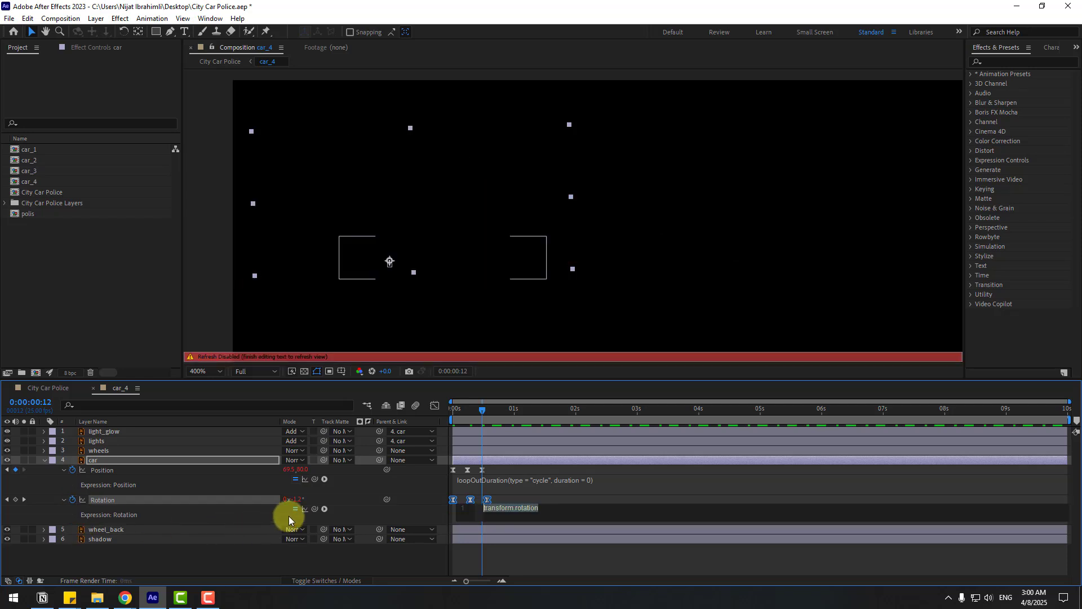
pyautogui.click(325, 509)
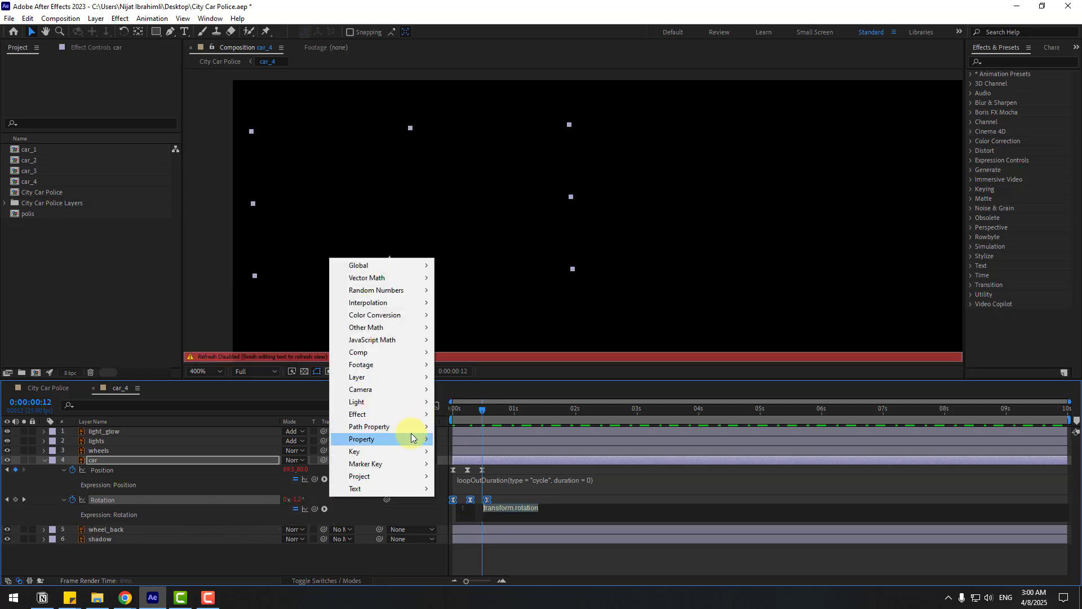
pyautogui.moveTo(412, 437)
pyautogui.click(538, 327)
pyautogui.click(504, 561)
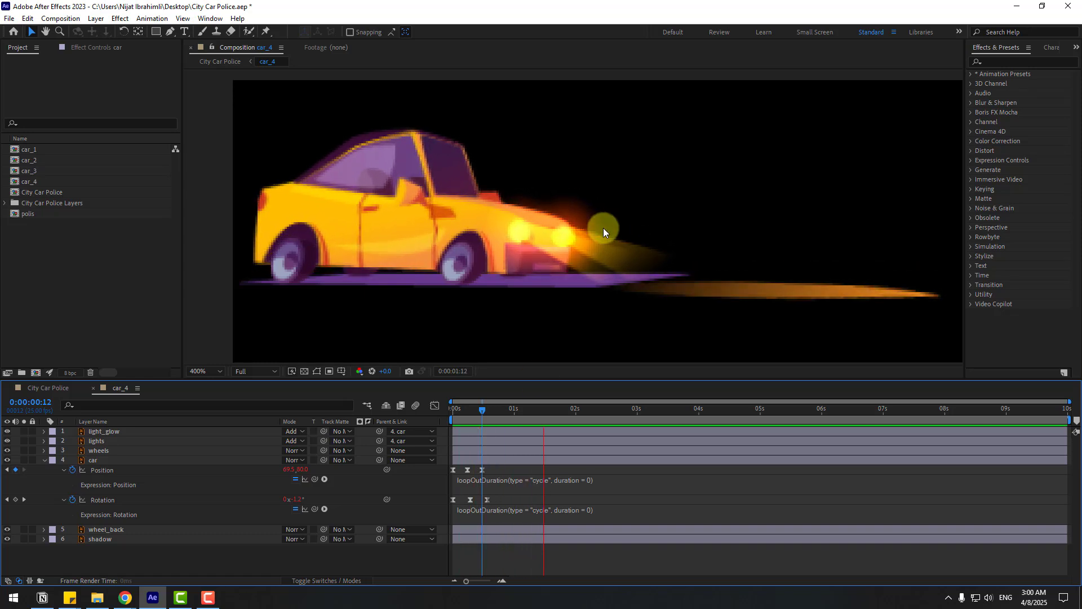
# Preview the looping car and soften its tilt by entering smaller Rotation keyframe angles, including -1°.
pyautogui.press('space')
pyautogui.click(299, 500)
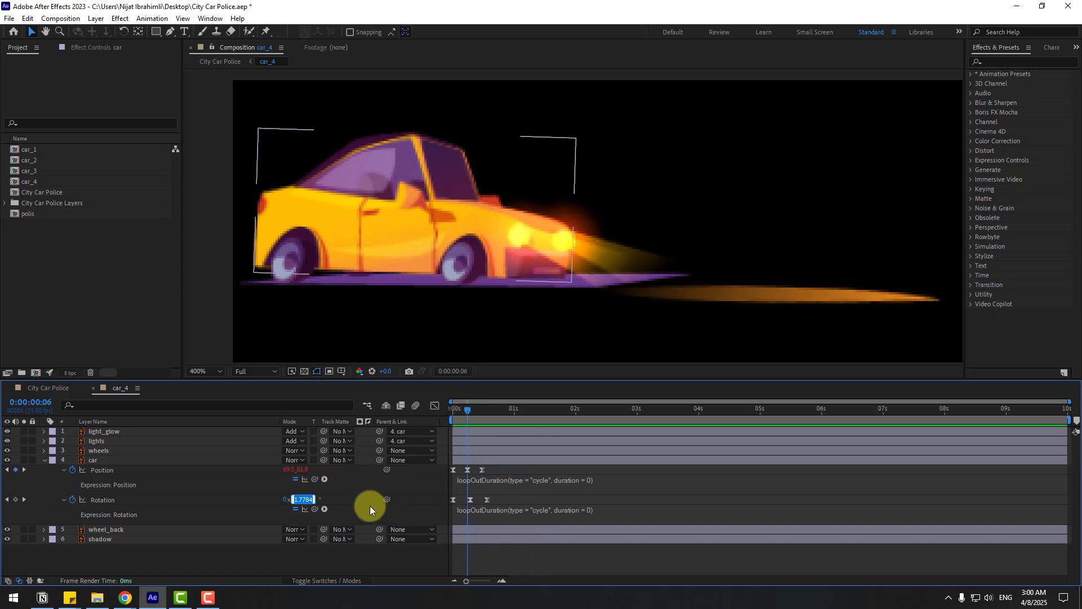
pyautogui.write('-1')
pyautogui.press('Return')
pyautogui.press('pagedown')
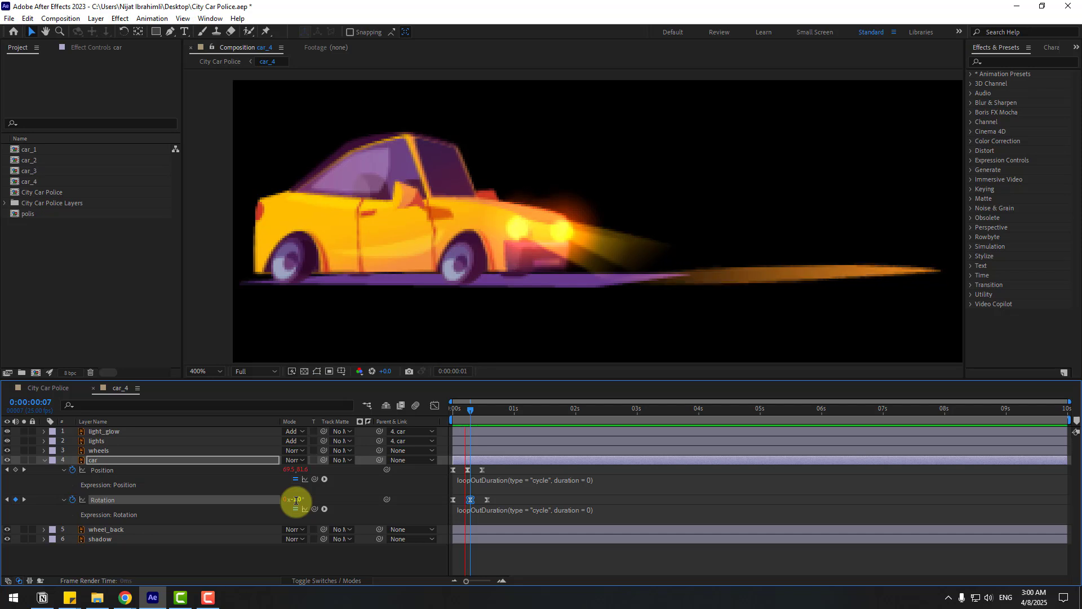
# Return to the City Car Police composition, collapse transformations for car_4, and move the yellow car down onto the road.
pyautogui.click(45, 388)
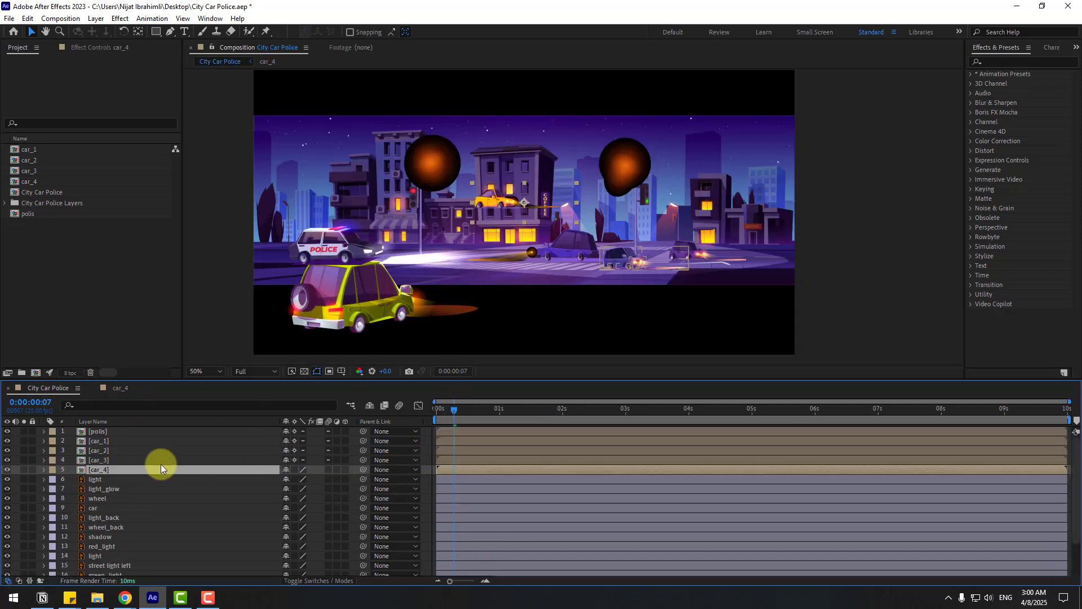
pyautogui.click(296, 470)
pyautogui.moveTo(498, 197); pyautogui.dragTo(494, 253)
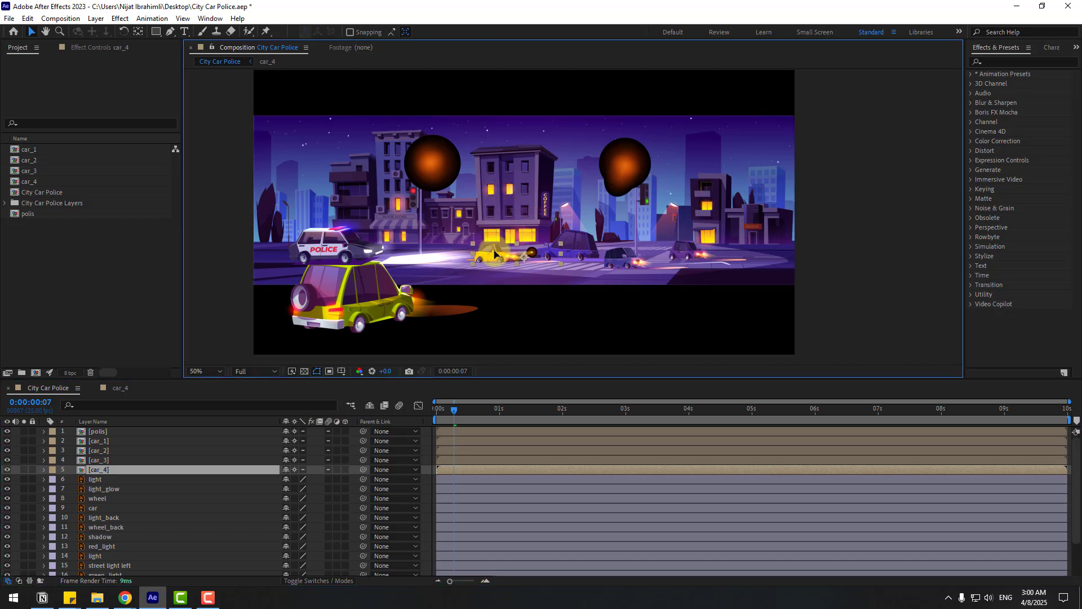
# Delete the next car's light, light_glow, wheel, car, light_back, wheel_back and shadow layers below car_4.
pyautogui.click(122, 479)
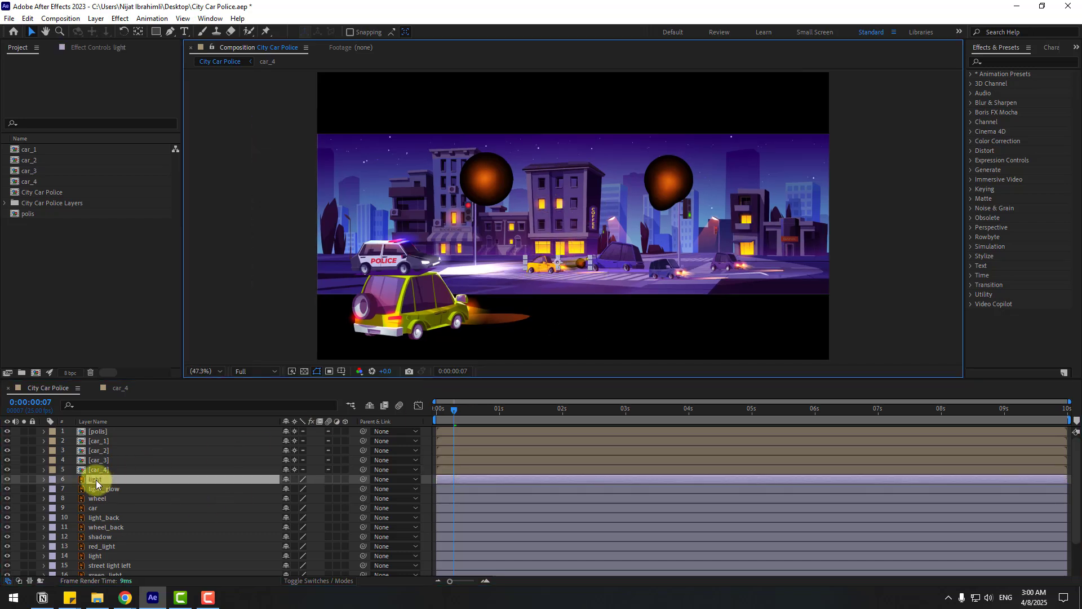
pyautogui.keyDown('shift'); pyautogui.click(109, 489); pyautogui.keyUp('shift')
pyautogui.keyDown('shift'); pyautogui.click(107, 498); pyautogui.keyUp('shift')
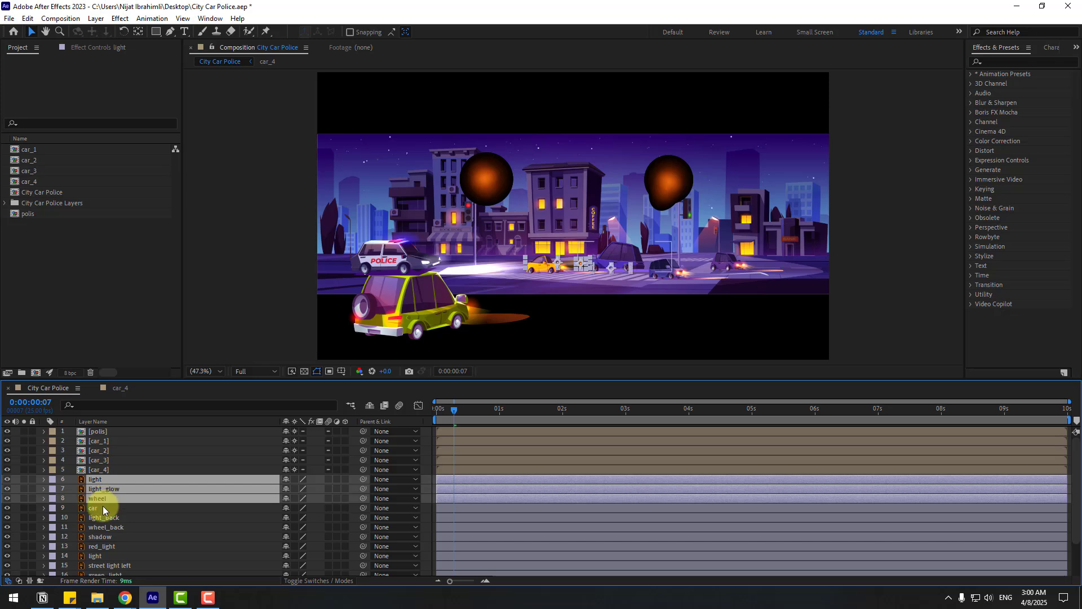
pyautogui.keyDown('shift'); pyautogui.click(104, 508); pyautogui.keyUp('shift')
pyautogui.keyDown('shift'); pyautogui.click(104, 518); pyautogui.keyUp('shift')
pyautogui.keyDown('shift'); pyautogui.click(116, 527); pyautogui.keyUp('shift')
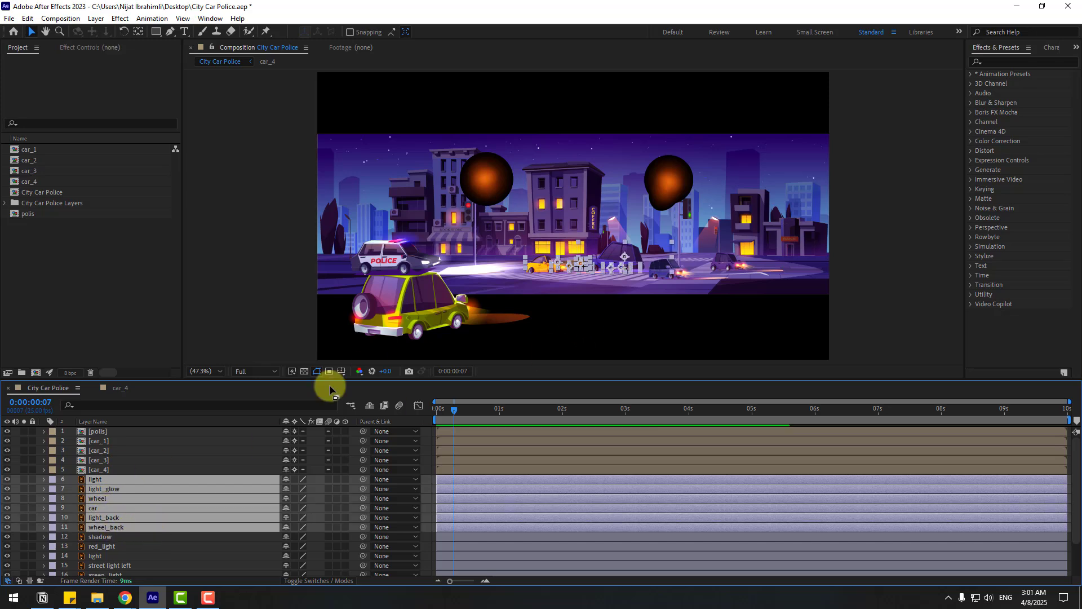
pyautogui.press('Delete')
pyautogui.click(104, 479)
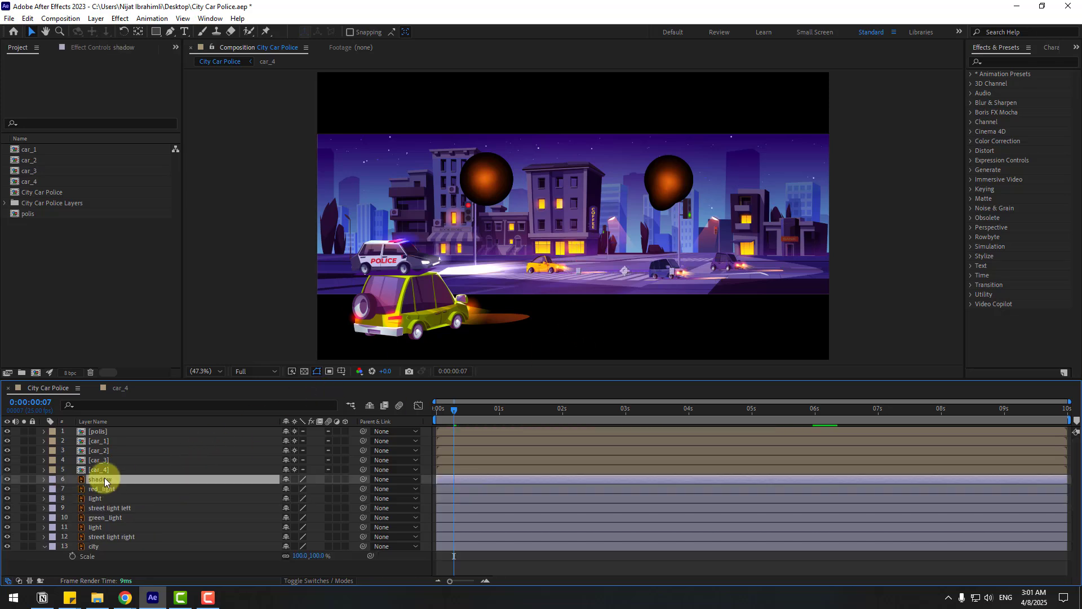
pyautogui.press('Delete')
# Set the blending mode to Add for red_light, green_light, both light layers, street light left and street light right.
pyautogui.click(117, 480)
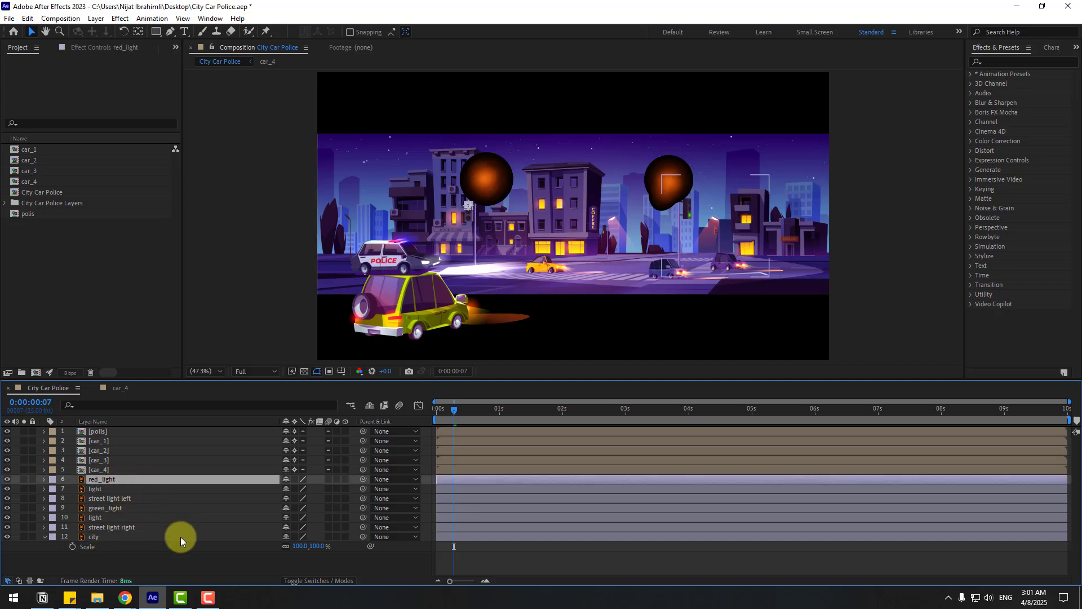
pyautogui.keyDown('ctrl'); pyautogui.click(104, 488); pyautogui.keyUp('ctrl')
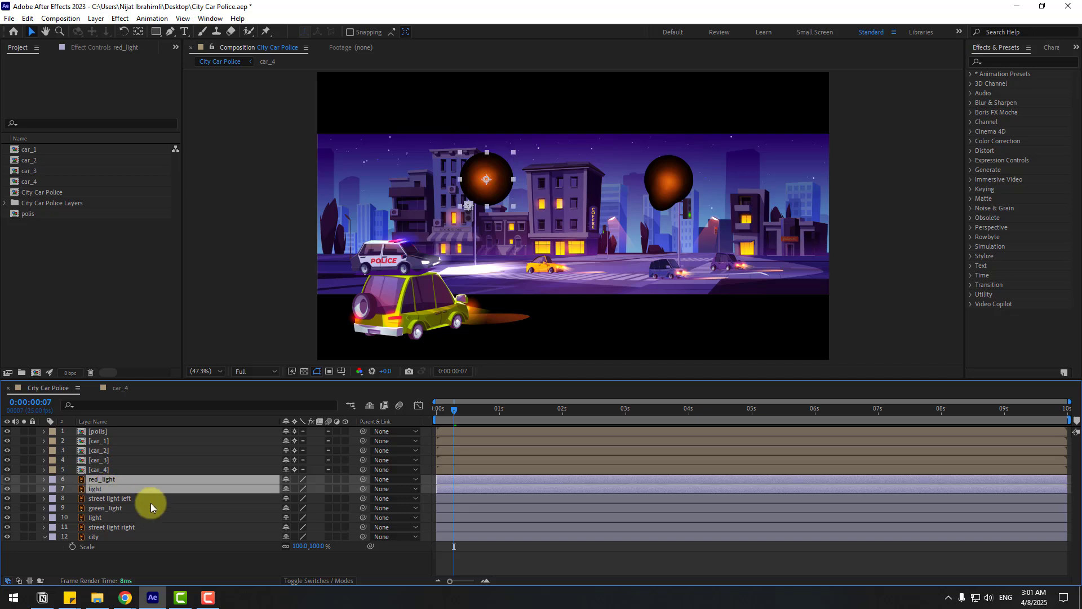
pyautogui.keyDown('ctrl'); pyautogui.click(124, 499); pyautogui.keyUp('ctrl')
pyautogui.keyDown('ctrl'); pyautogui.click(125, 509); pyautogui.keyUp('ctrl')
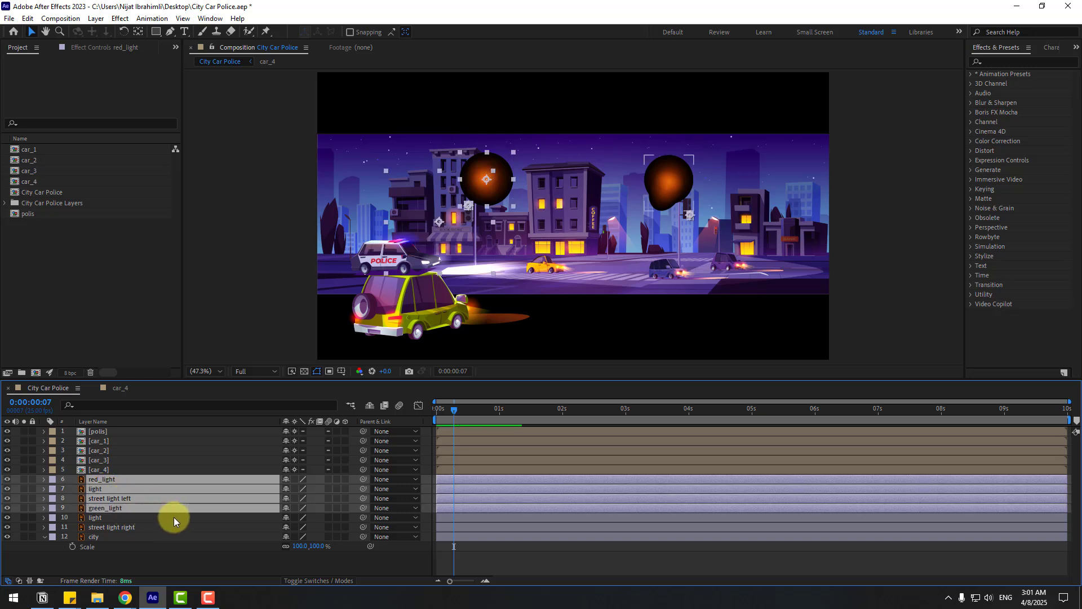
pyautogui.keyDown('ctrl'); pyautogui.click(114, 518); pyautogui.keyUp('ctrl')
pyautogui.keyDown('ctrl'); pyautogui.click(145, 526); pyautogui.keyUp('ctrl')
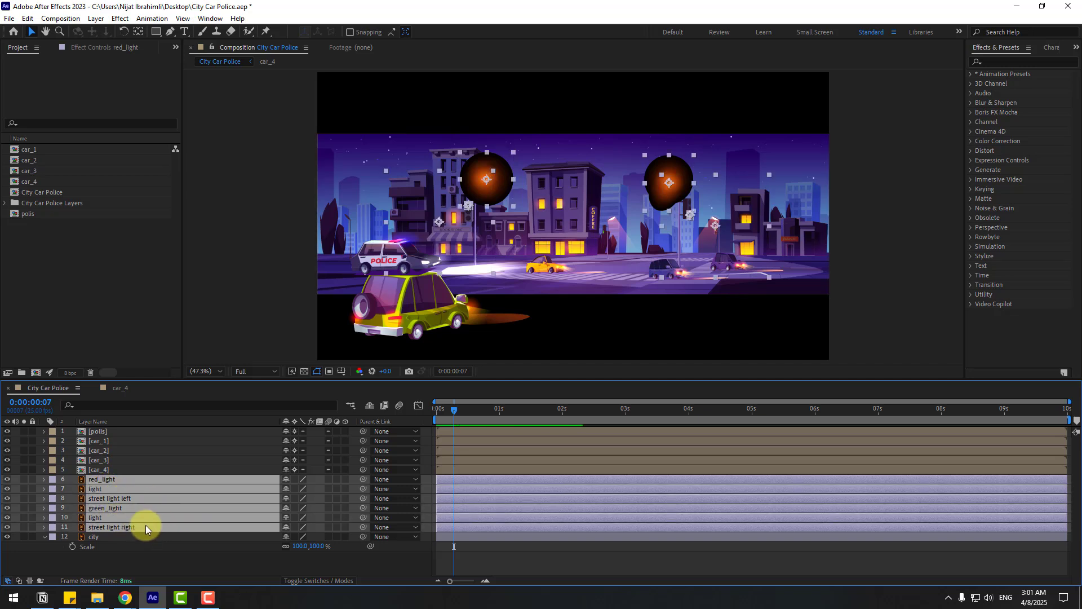
pyautogui.click(291, 581)
pyautogui.click(298, 482)
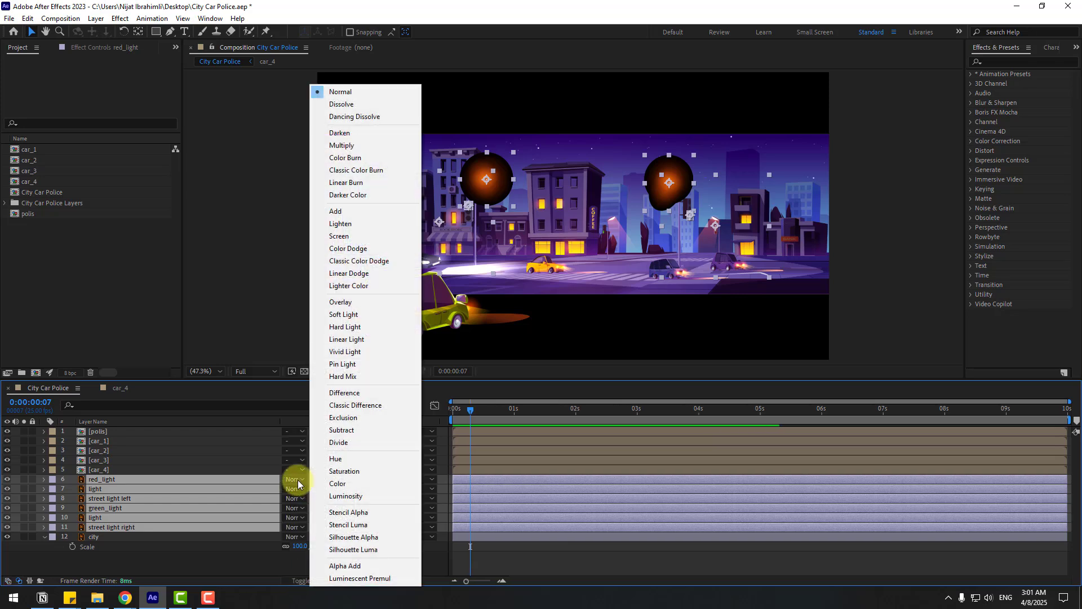
pyautogui.click(339, 211)
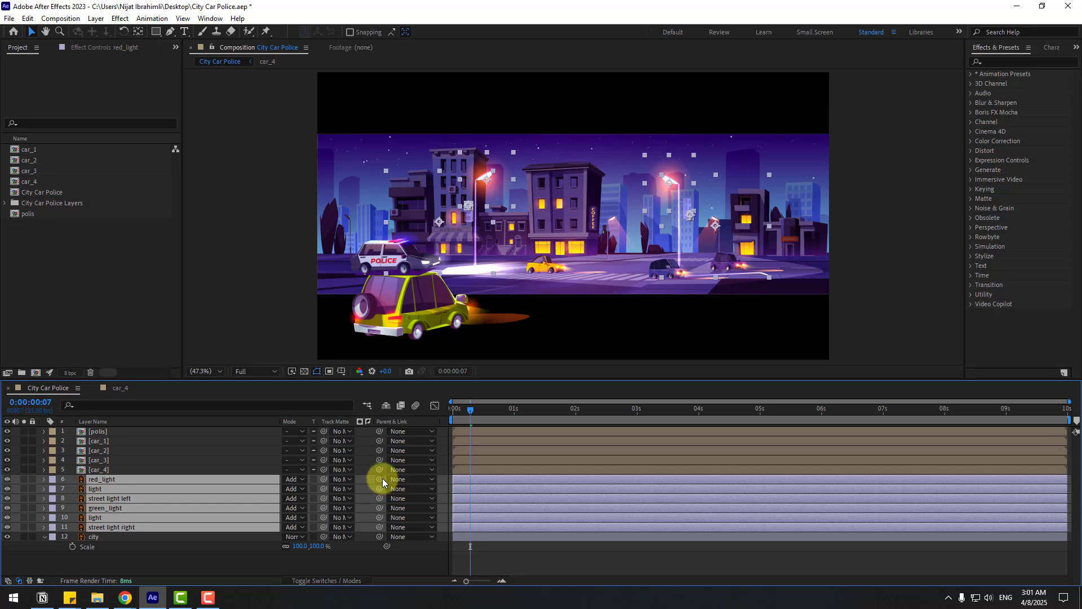
# Parent the six light layers to the city layer and scale the city up until it fills the composition frame.
pyautogui.moveTo(380, 479); pyautogui.dragTo(46, 539)
pyautogui.click(44, 537)
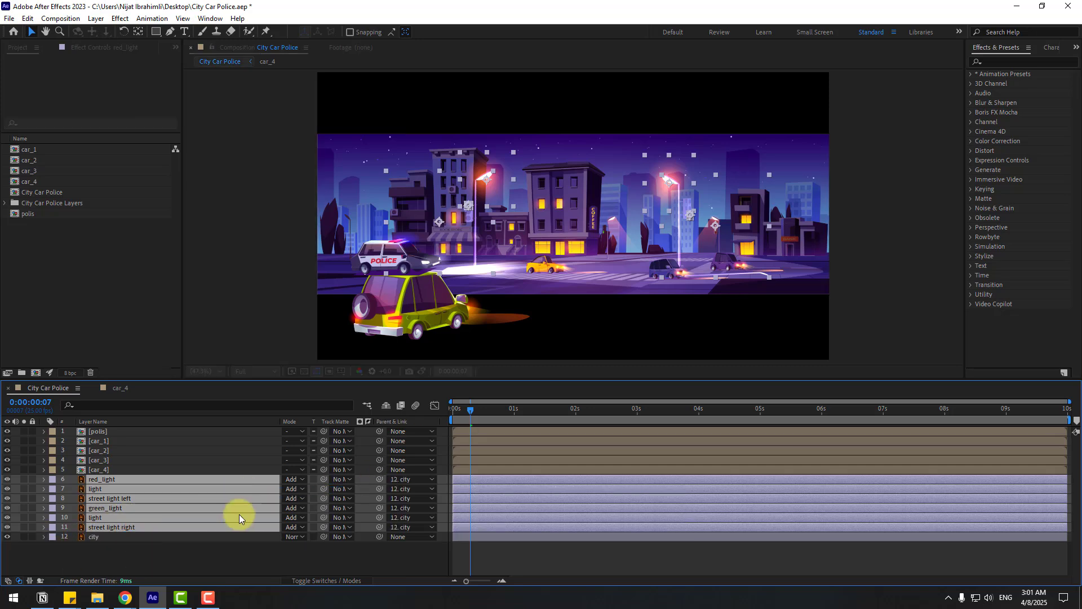
pyautogui.click(93, 537)
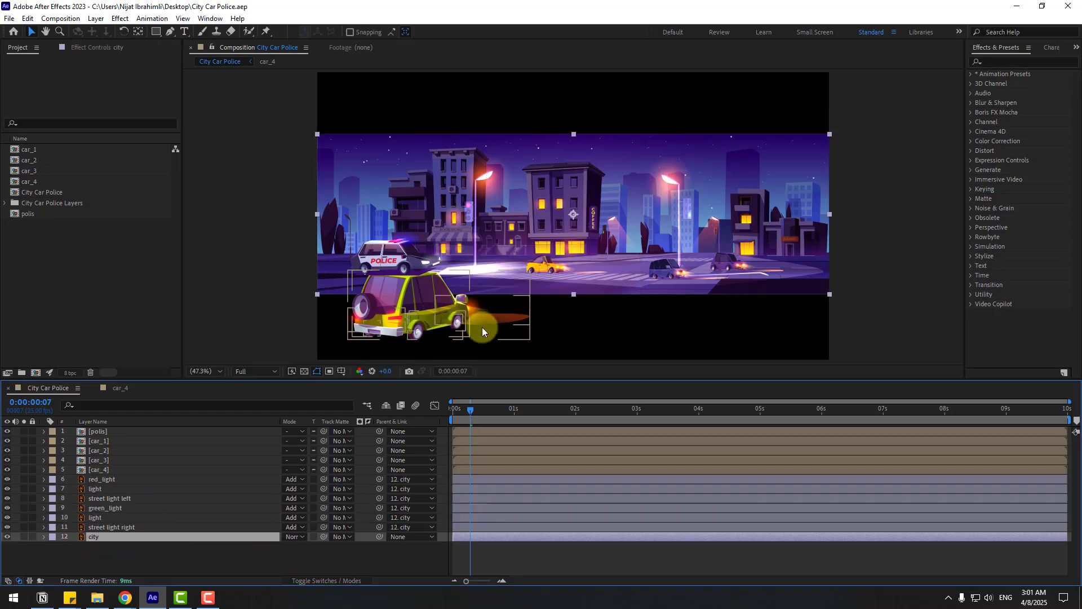
pyautogui.press('s')
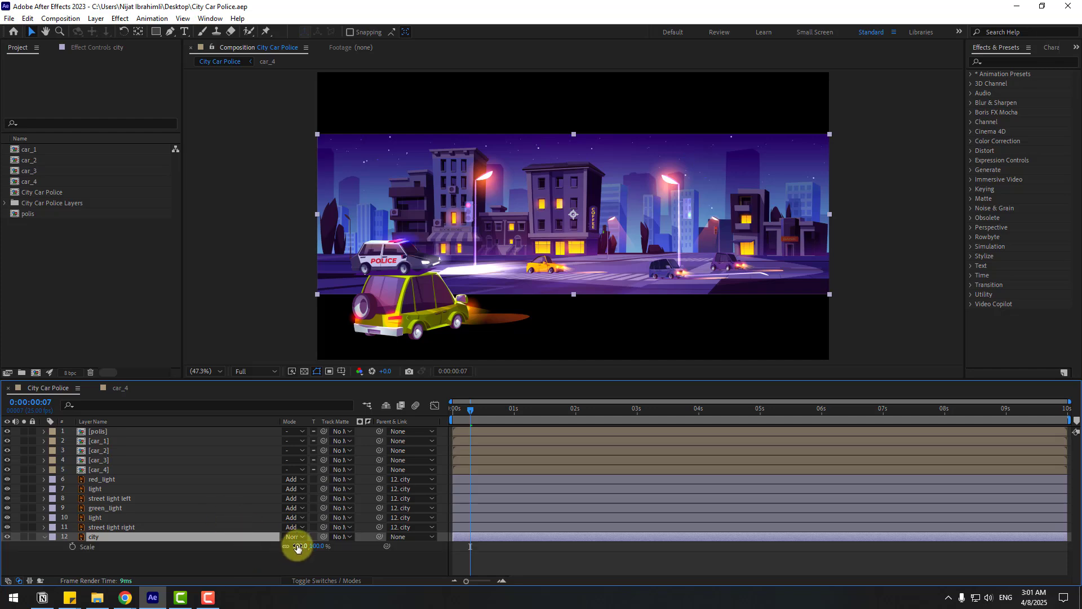
pyautogui.moveTo(289, 546); pyautogui.dragTo(336, 537)
pyautogui.press('s')
pyautogui.click(205, 537)
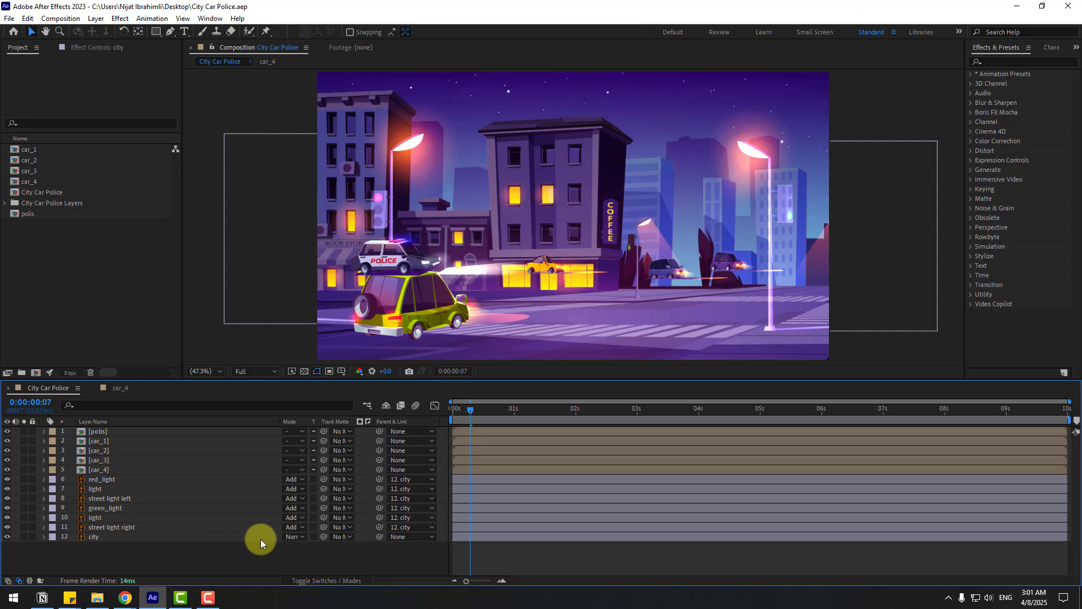
# Add a null object to the City Car Police composition and center its anchor point within the null.
pyautogui.rightClick(190, 553)
pyautogui.moveTo(270, 420)
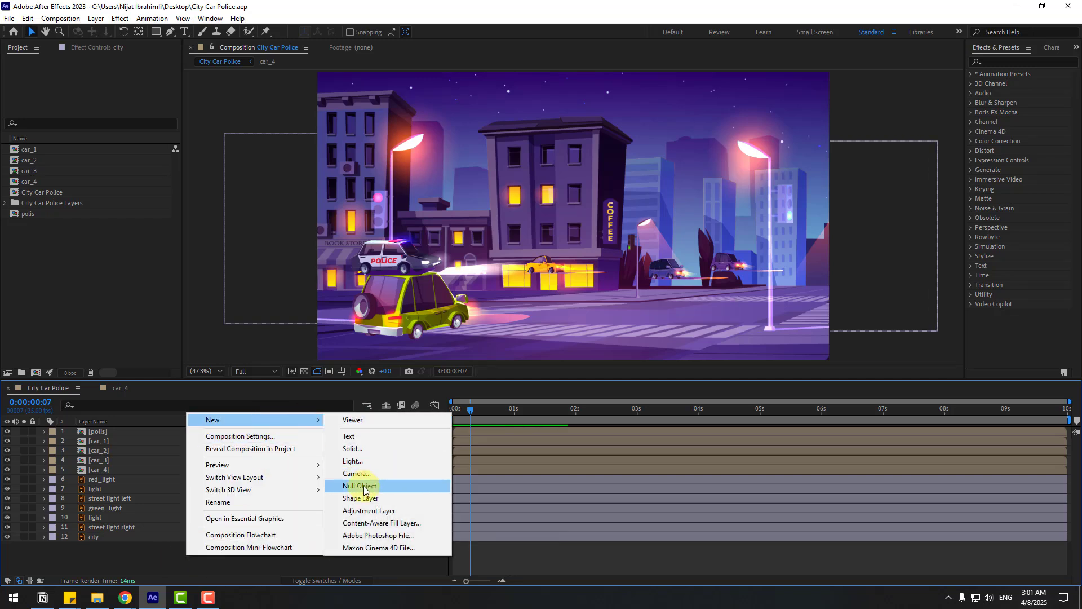
pyautogui.click(383, 483)
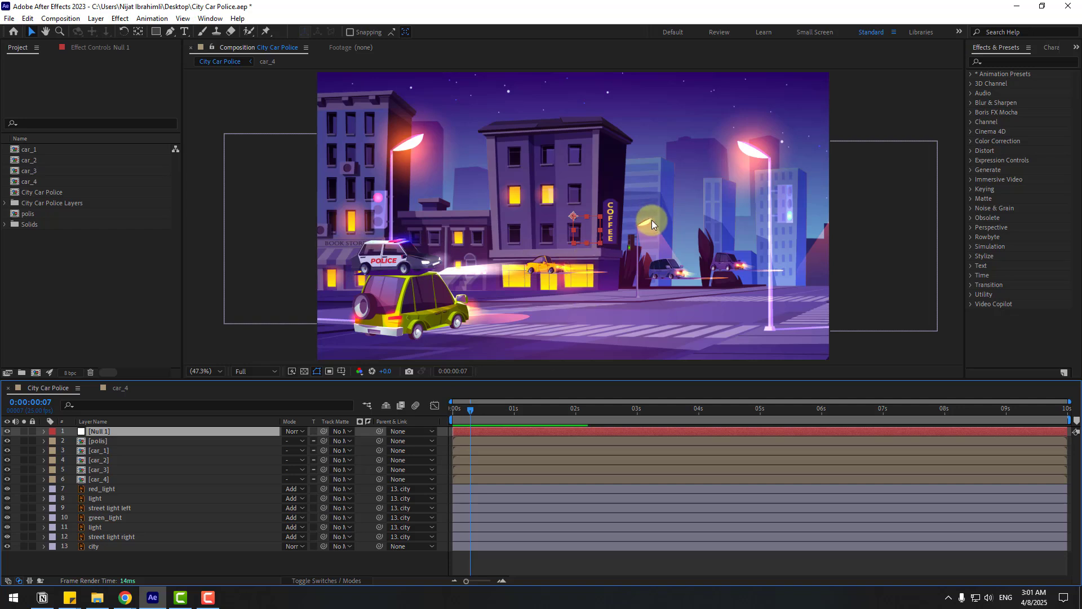
pyautogui.click(139, 34)
pyautogui.hotkey('ctrl', 'alt', 'Home')
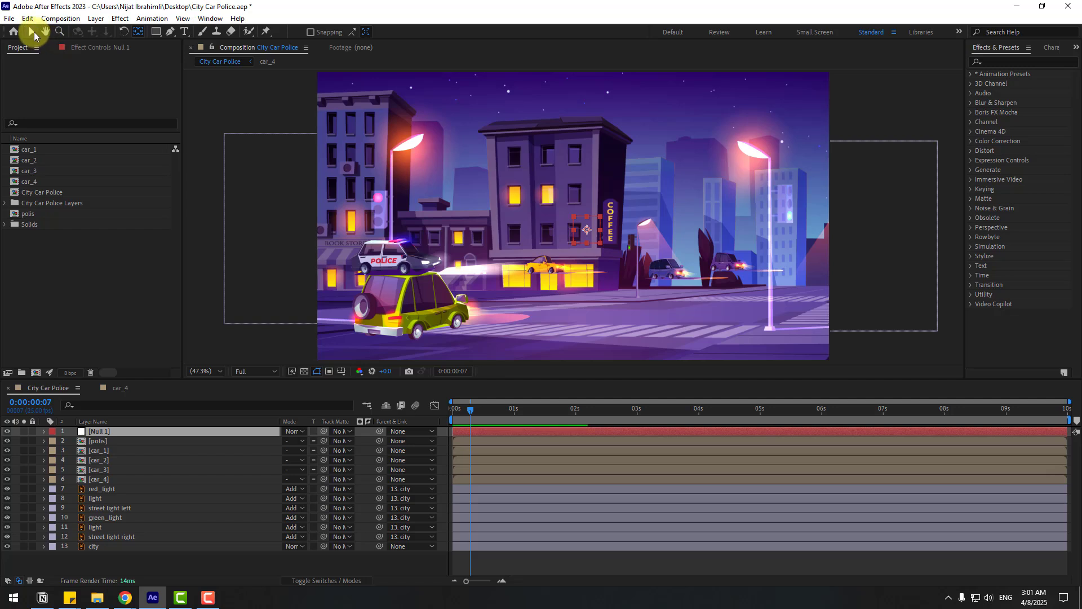
pyautogui.click(32, 32)
# Rename the null layer as camera and parent all the other layers to it.
pyautogui.click(101, 432)
pyautogui.press('Return')
pyautogui.write('x')
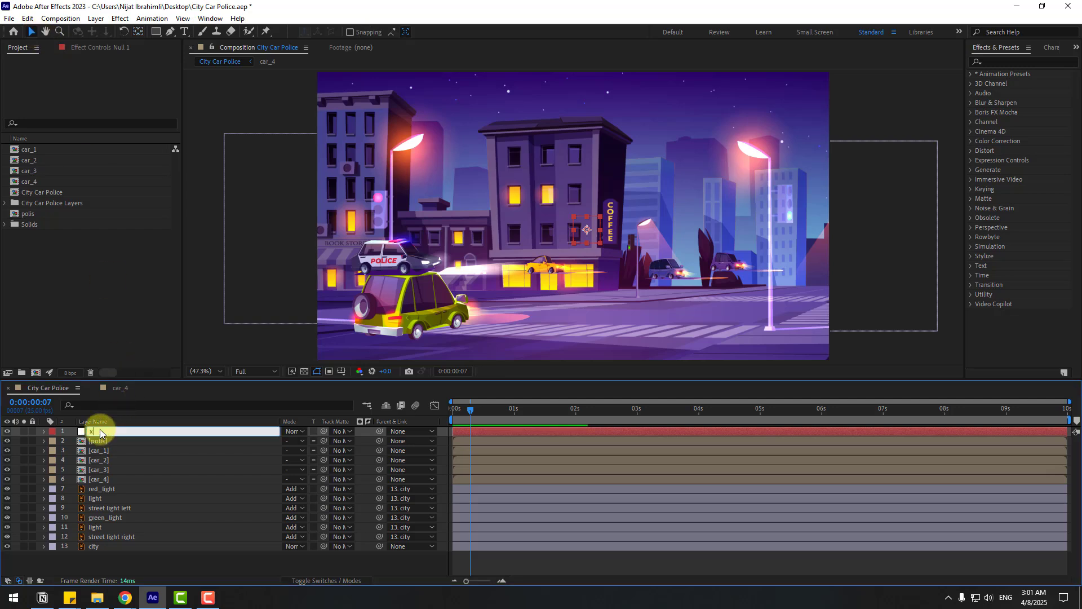
pyautogui.write('amera')
pyautogui.press('Return')
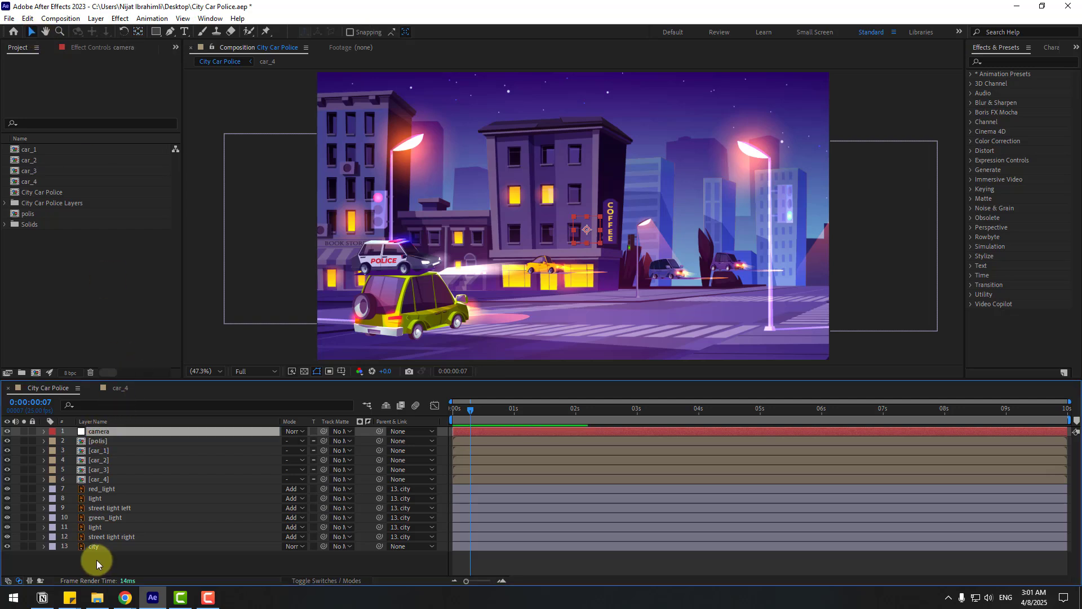
pyautogui.moveTo(96, 560); pyautogui.dragTo(97, 445)
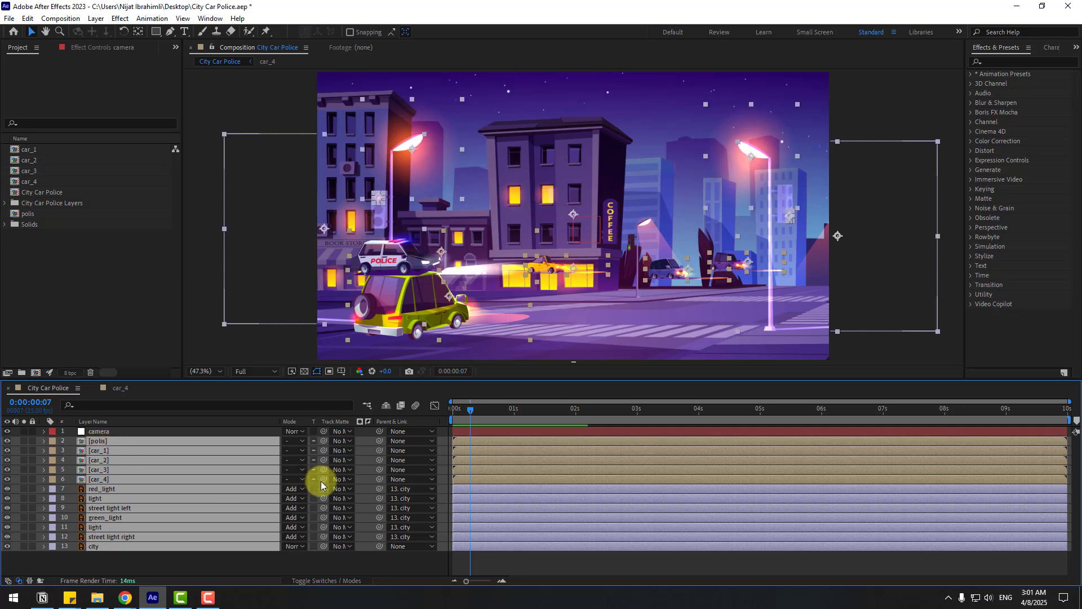
pyautogui.moveTo(378, 446); pyautogui.dragTo(106, 434)
# Keyframe the camera layer's horizontal Position from 0 s to 1139 at 7 s, end the work area at 7 s, and preview the pan.
pyautogui.click(106, 432)
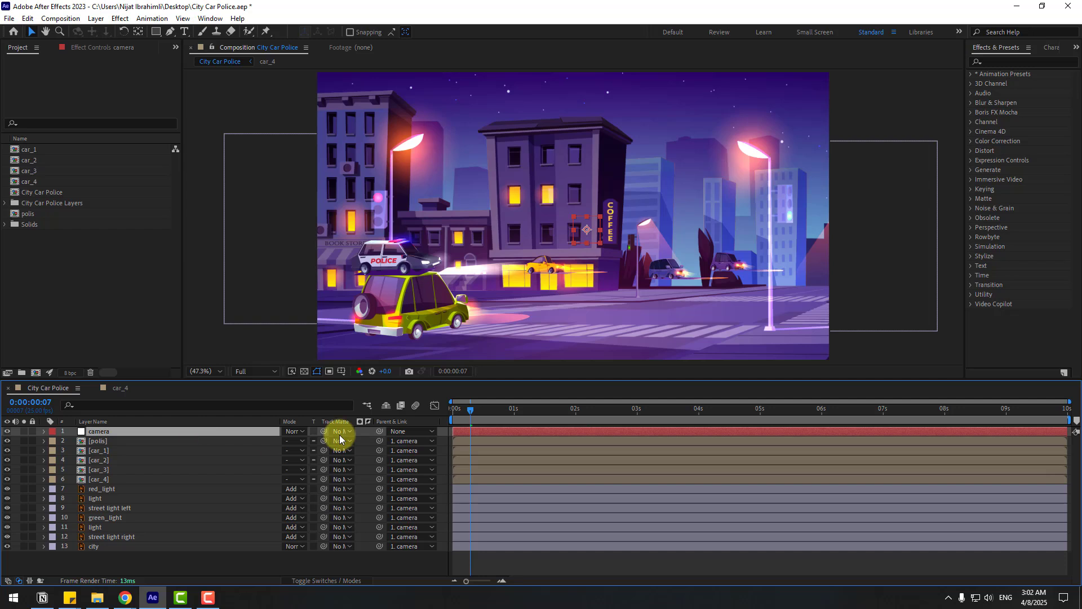
pyautogui.press('p')
pyautogui.moveTo(468, 410); pyautogui.dragTo(435, 411)
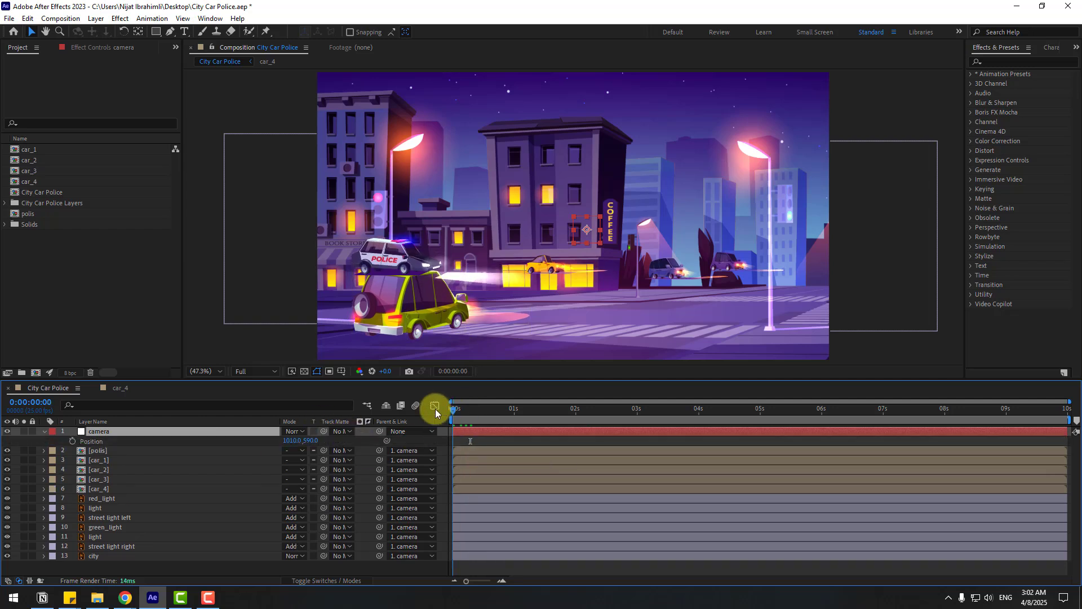
pyautogui.click(71, 441)
pyautogui.moveTo(290, 440); pyautogui.dragTo(698, 404)
pyautogui.moveTo(513, 419); pyautogui.dragTo(889, 432)
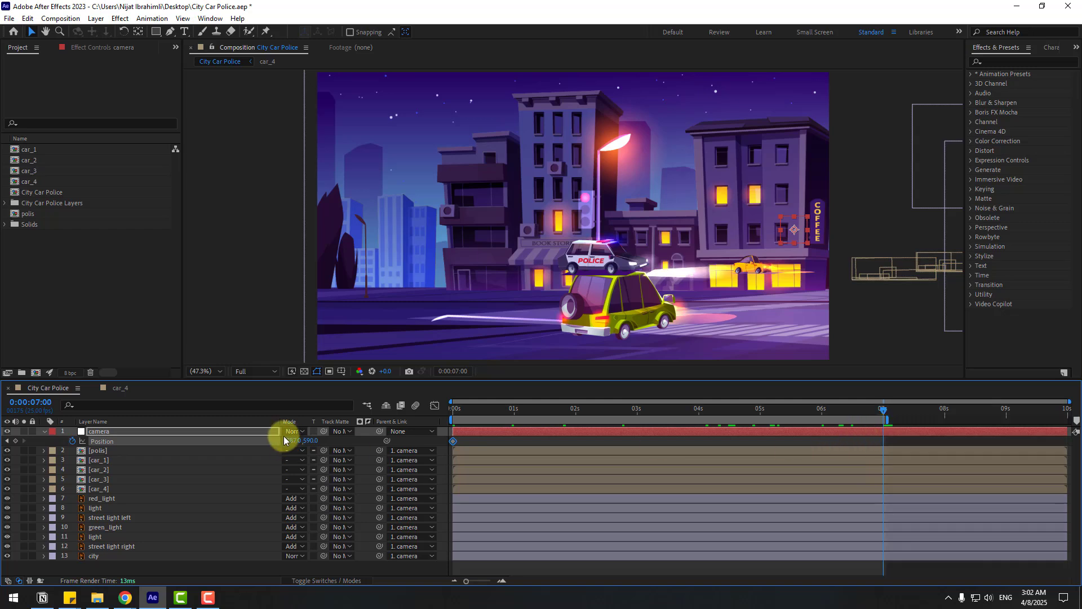
pyautogui.moveTo(288, 441); pyautogui.dragTo(761, 466)
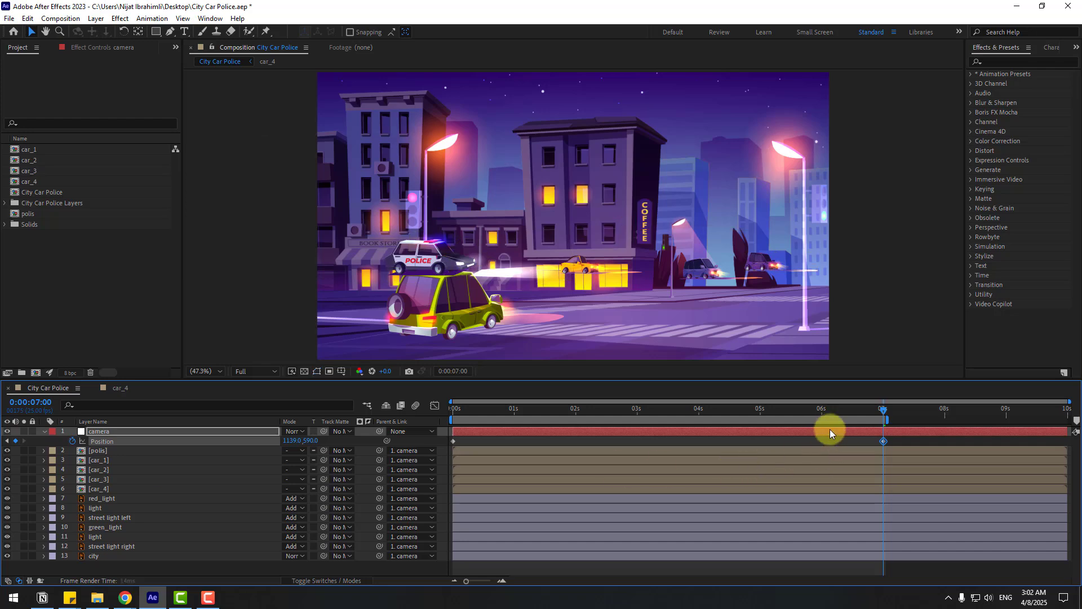
pyautogui.press('space')
# Adjust the camera layer's Position keyframes to X 1202 at 0 s and X 523 at 7 s, then preview the pan.
pyautogui.moveTo(708, 410); pyautogui.dragTo(423, 415)
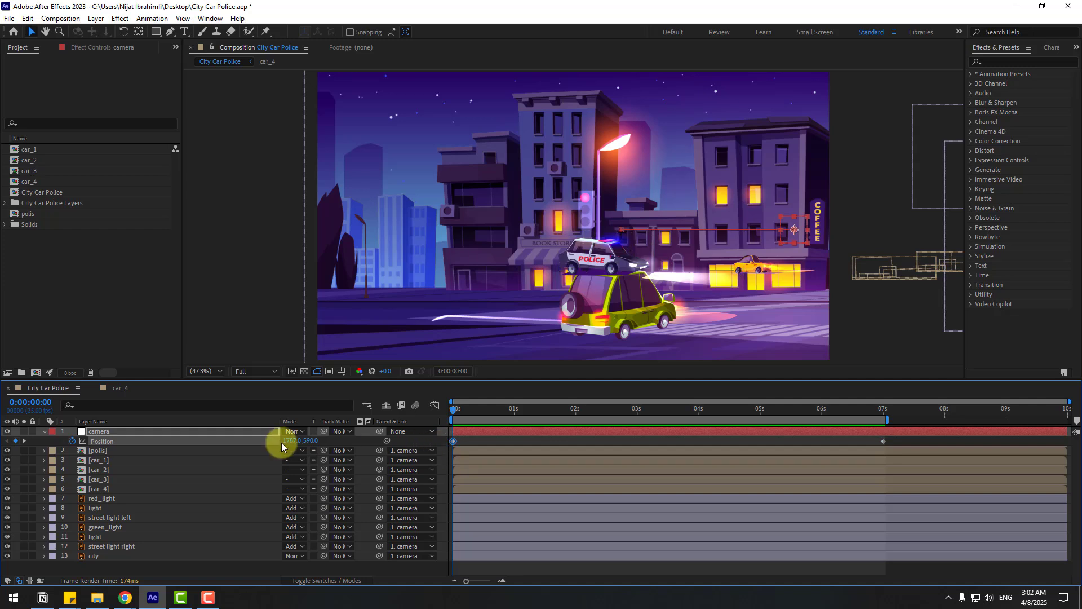
pyautogui.moveTo(282, 442); pyautogui.dragTo(508, 448)
pyautogui.press('space')
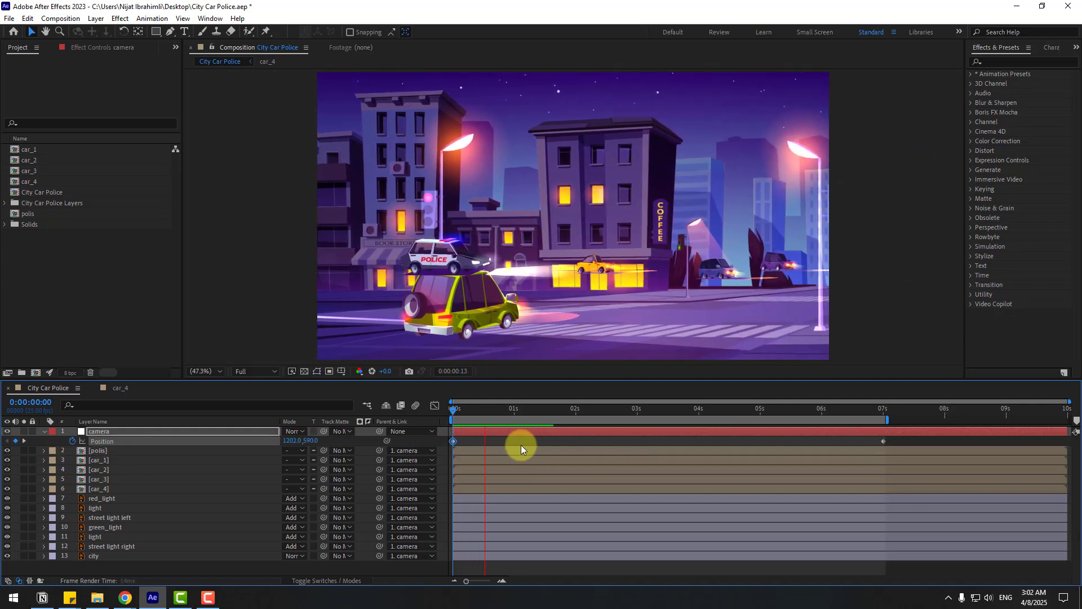
pyautogui.click(883, 412)
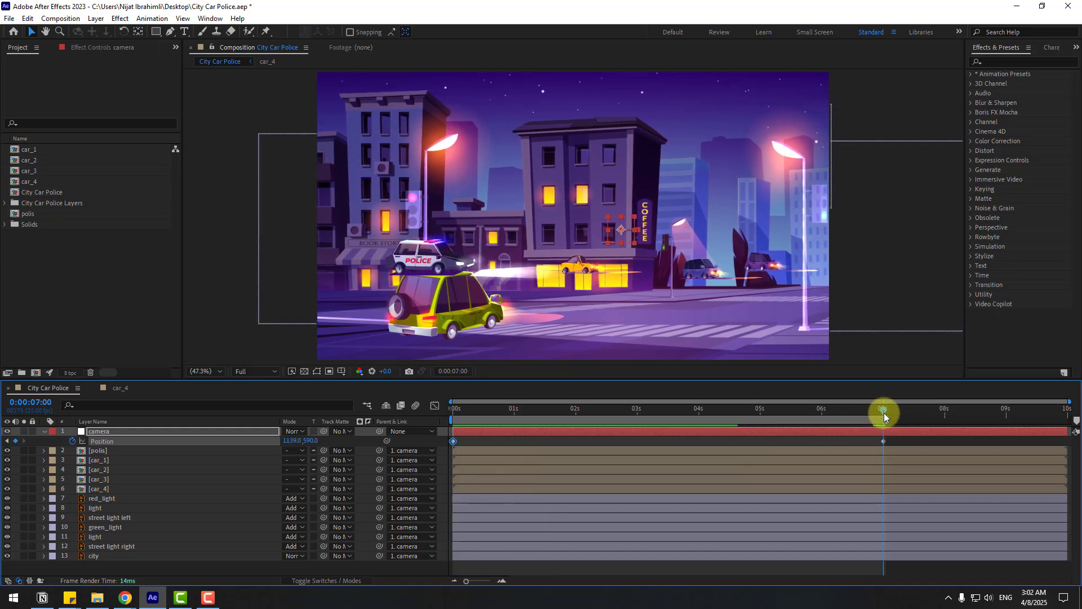
pyautogui.moveTo(288, 440); pyautogui.dragTo(17, 434)
pyautogui.press('space')
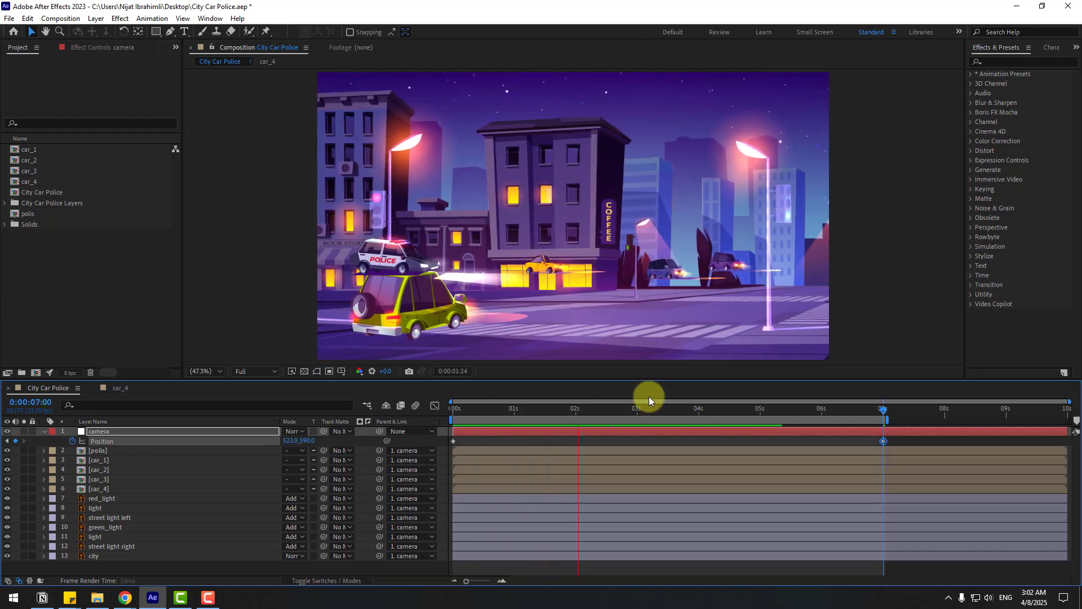
pyautogui.click(522, 412)
pyautogui.moveTo(537, 411); pyautogui.dragTo(350, 432)
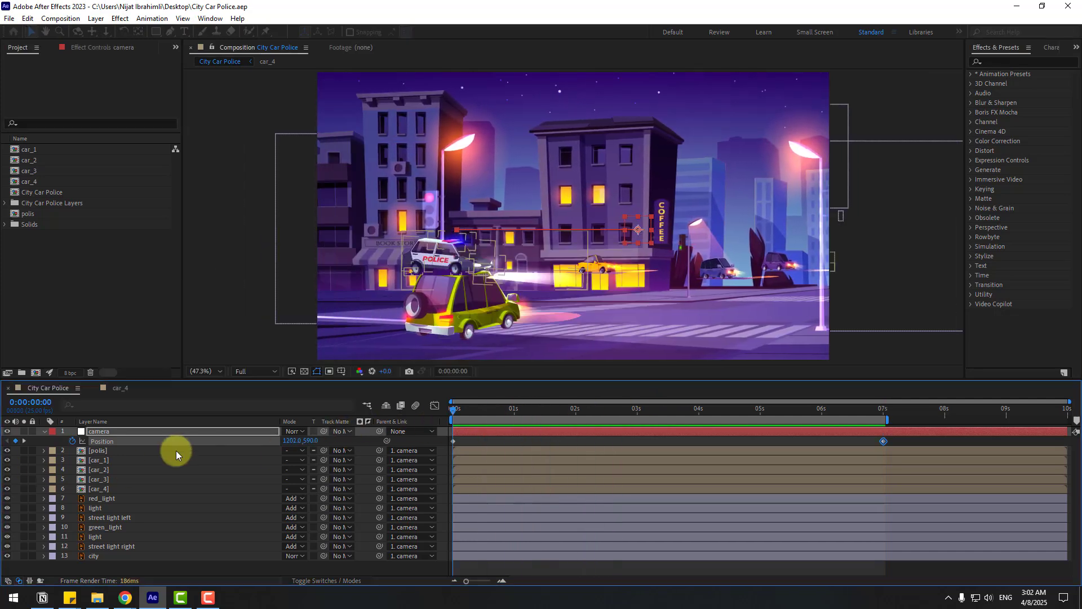
pyautogui.press('p')
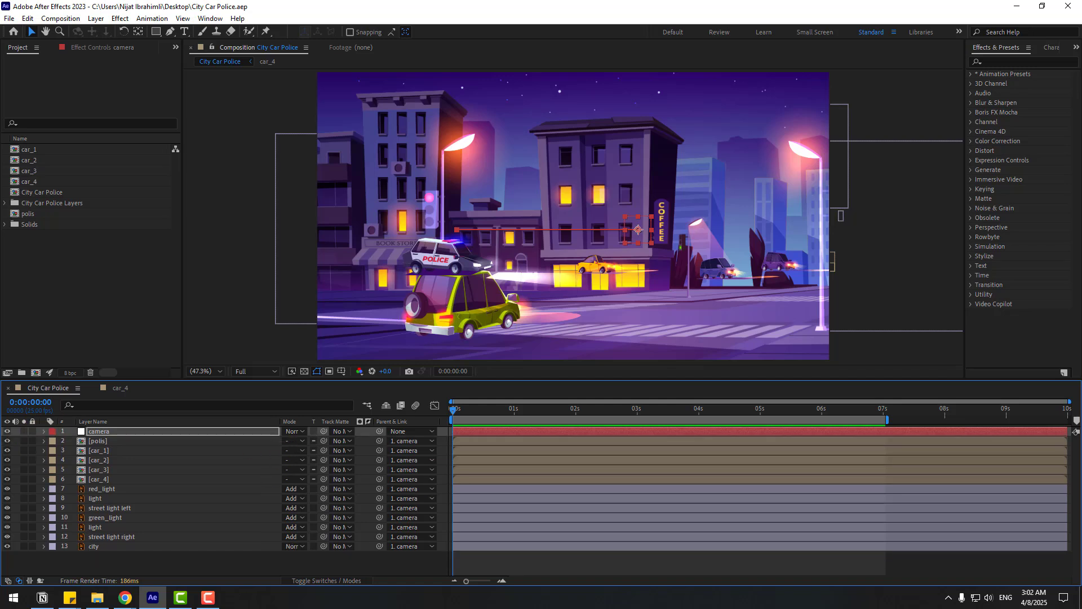
# Move the yellow car_1 down to the lower left of the street and scale it up as a foreground car.
pyautogui.click(101, 451)
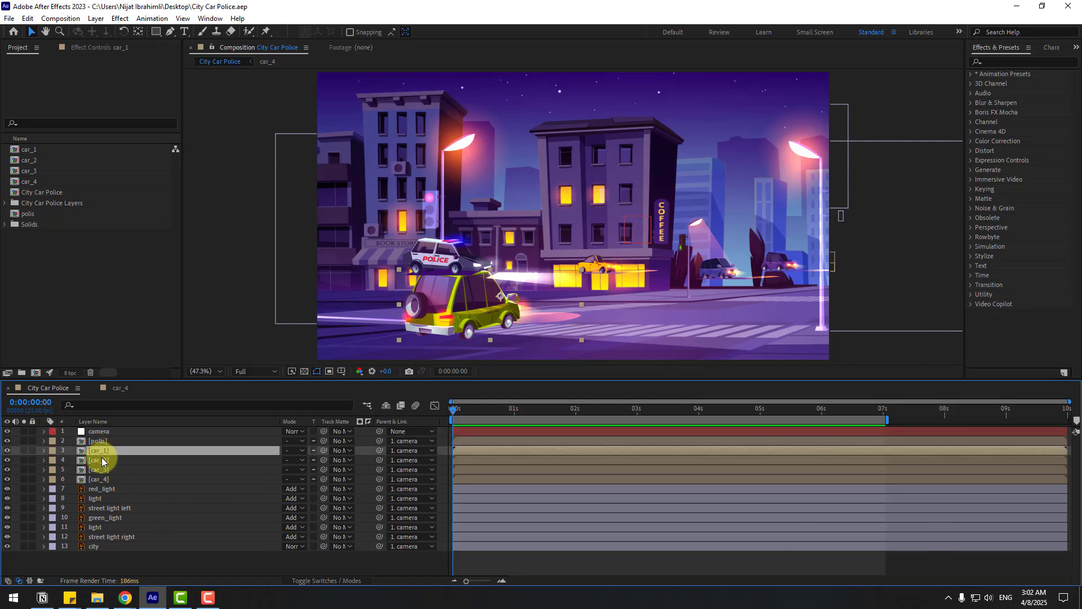
pyautogui.click(7, 450)
pyautogui.click(7, 451)
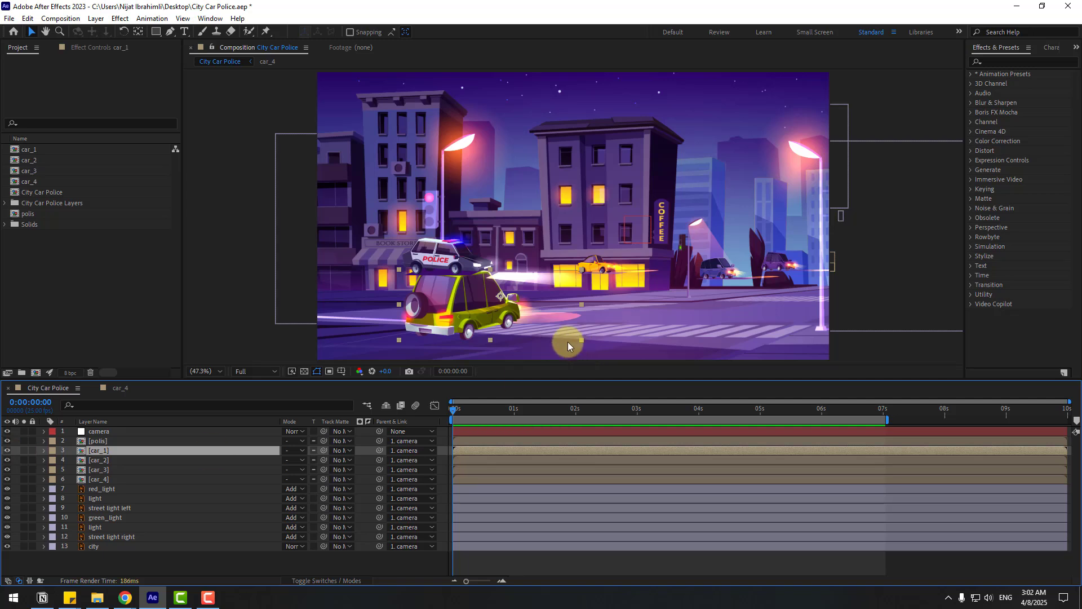
pyautogui.moveTo(472, 314); pyautogui.dragTo(451, 341)
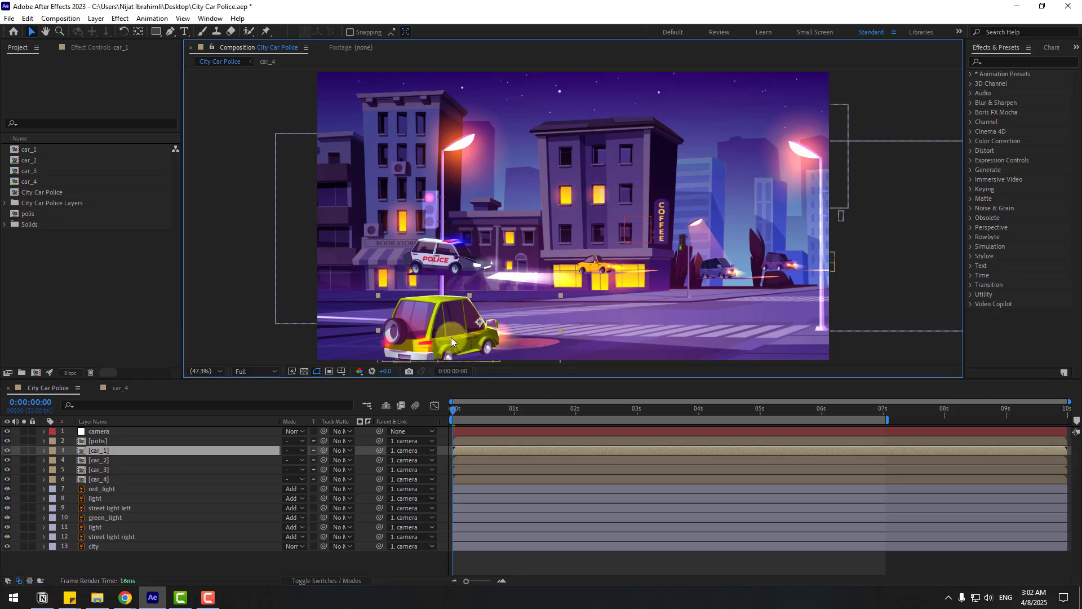
pyautogui.click(88, 450)
pyautogui.press('s')
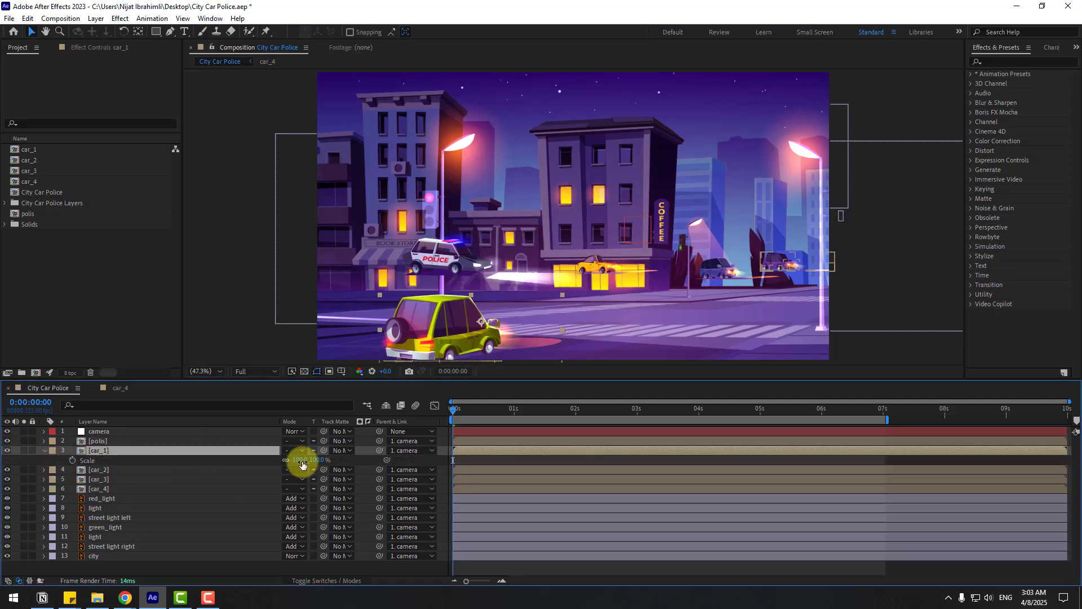
pyautogui.moveTo(302, 464); pyautogui.dragTo(314, 449)
# Keyframe car_1's Position from -920.4, 464.9 at 0 s to -537.9, 395.1 at 3:03, and preview it.
pyautogui.moveTo(526, 409); pyautogui.dragTo(645, 411)
pyautogui.press('p')
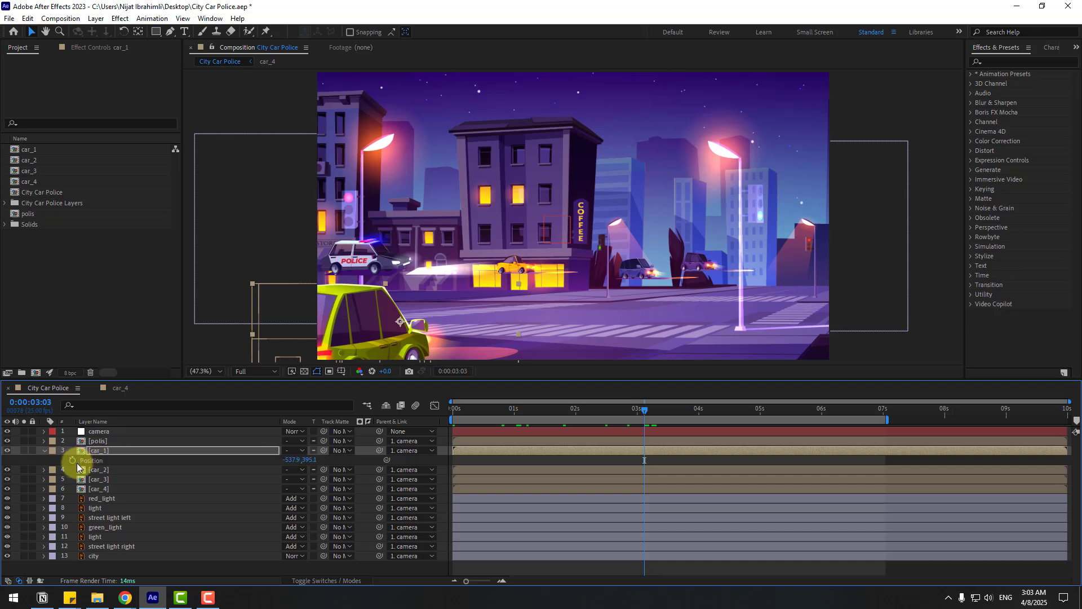
pyautogui.click(72, 460)
pyautogui.moveTo(620, 410); pyautogui.dragTo(449, 416)
pyautogui.moveTo(430, 339); pyautogui.dragTo(350, 354)
pyautogui.press('space')
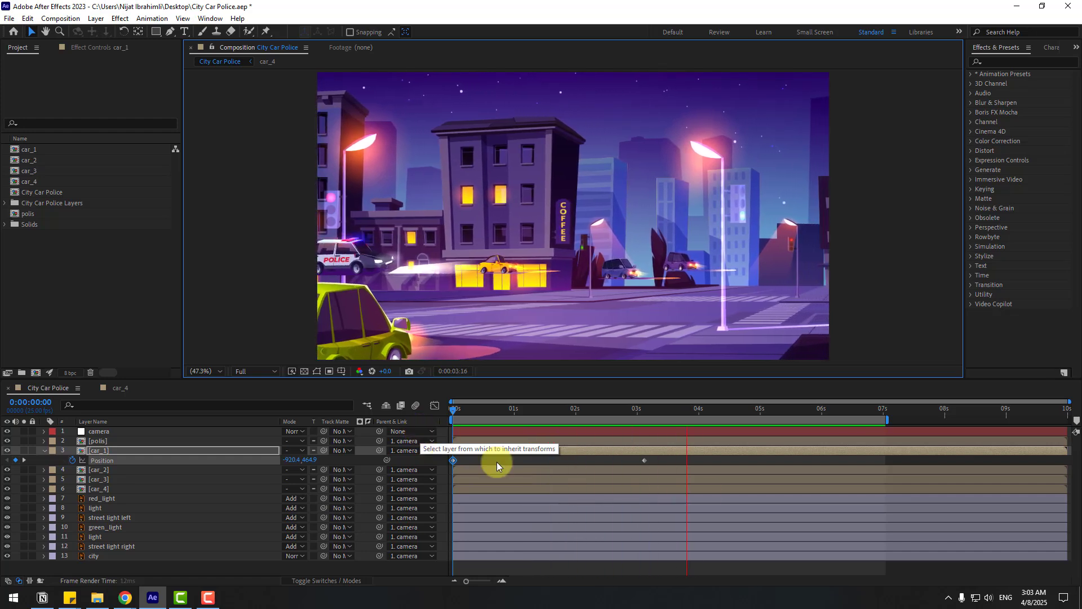
# Apply Easy Ease to both car_1 Position keyframes and preview the motion.
pyautogui.click(644, 460)
pyautogui.keyDown('shift'); pyautogui.click(454, 461); pyautogui.keyUp('shift')
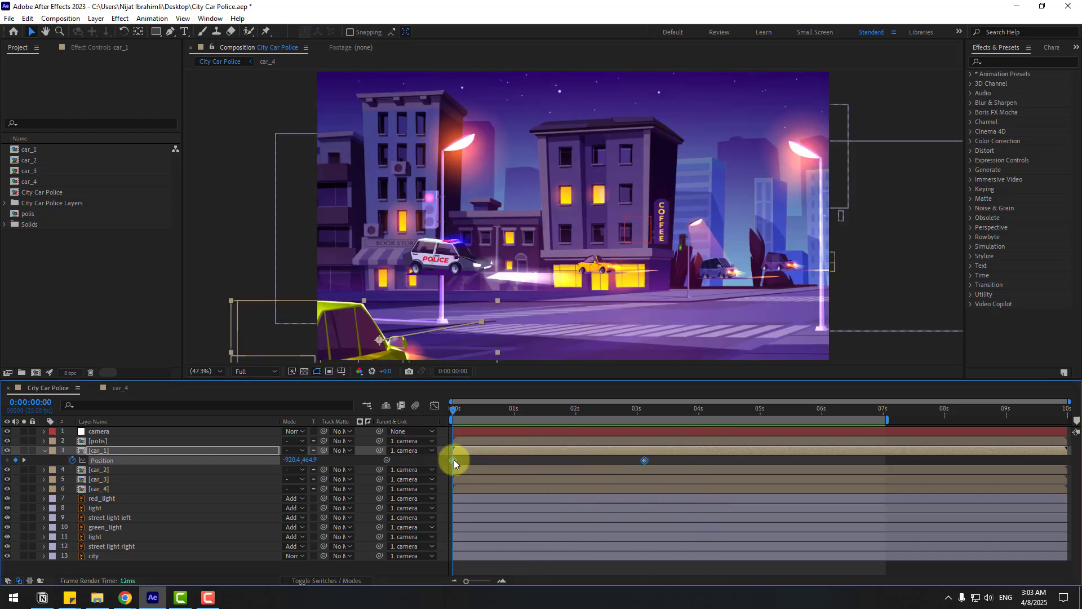
pyautogui.rightClick(455, 459)
pyautogui.moveTo(507, 450)
pyautogui.click(646, 489)
pyautogui.press('space')
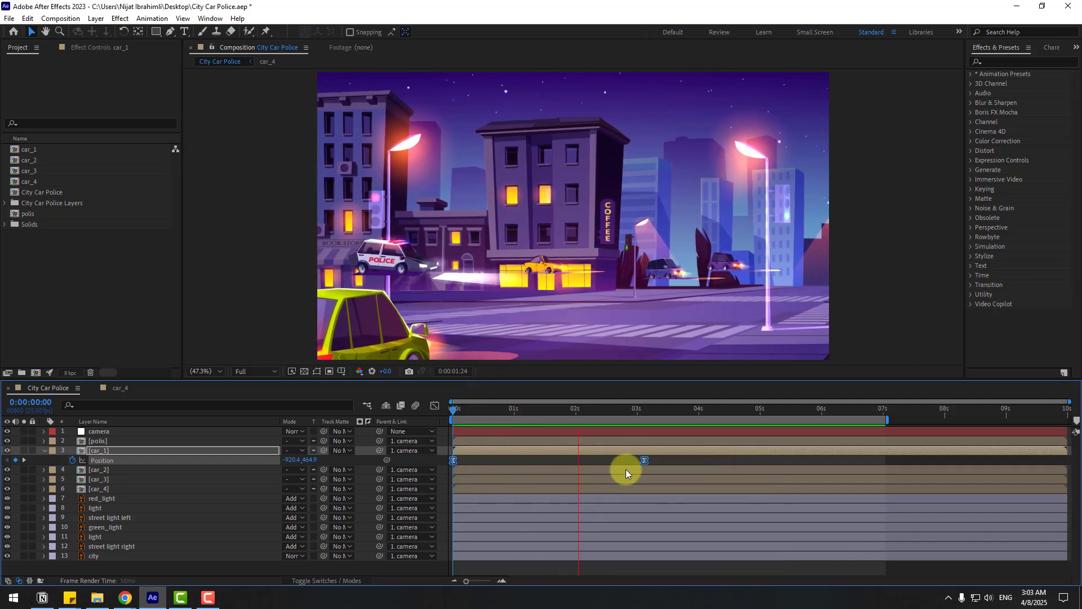
pyautogui.press('space')
pyautogui.press('Home')
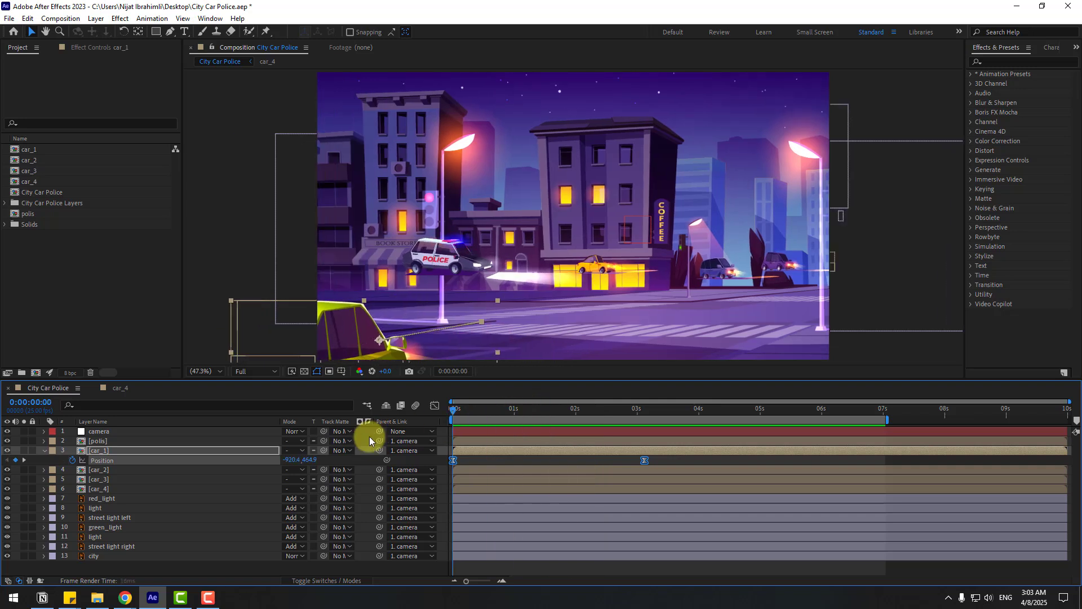
# At 5:02, scale car_2 to 217% and move it left and down onto the road in front of the coffee building.
pyautogui.click(104, 472)
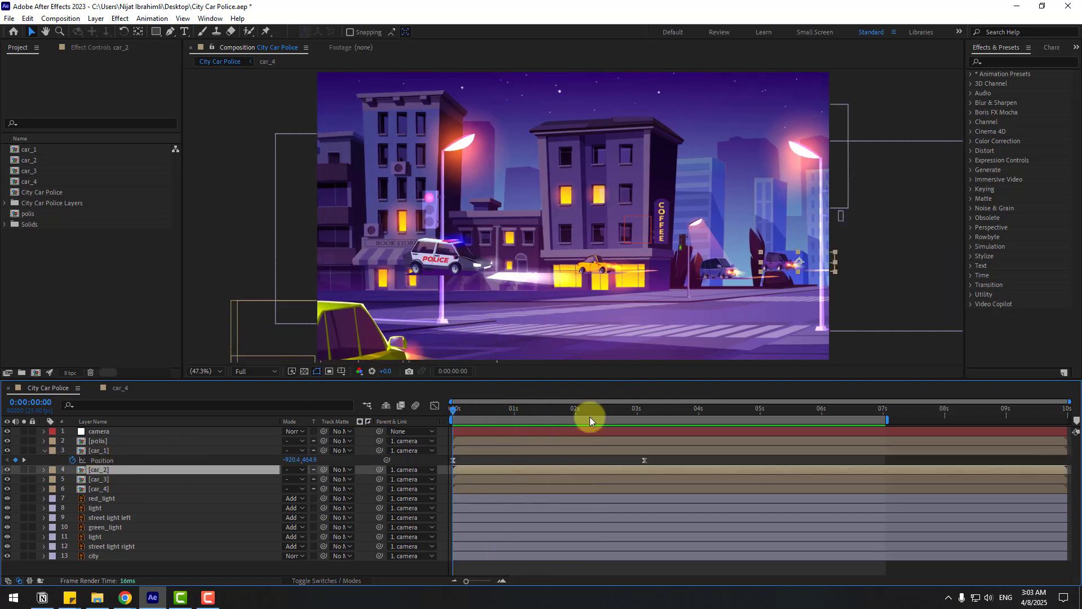
pyautogui.moveTo(486, 412); pyautogui.dragTo(765, 403)
pyautogui.press('s')
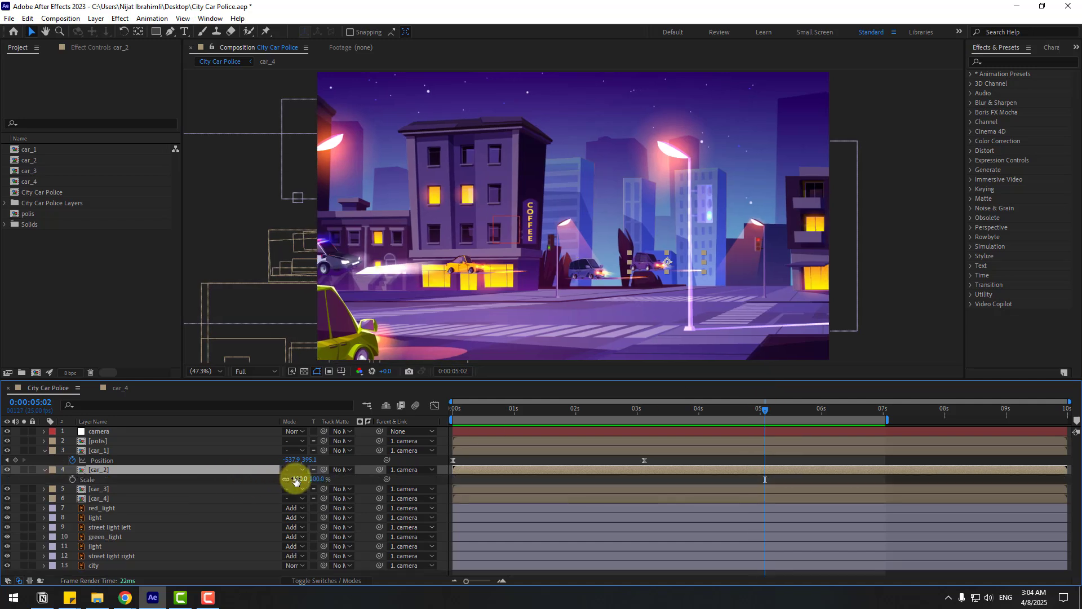
pyautogui.moveTo(341, 466); pyautogui.dragTo(349, 460)
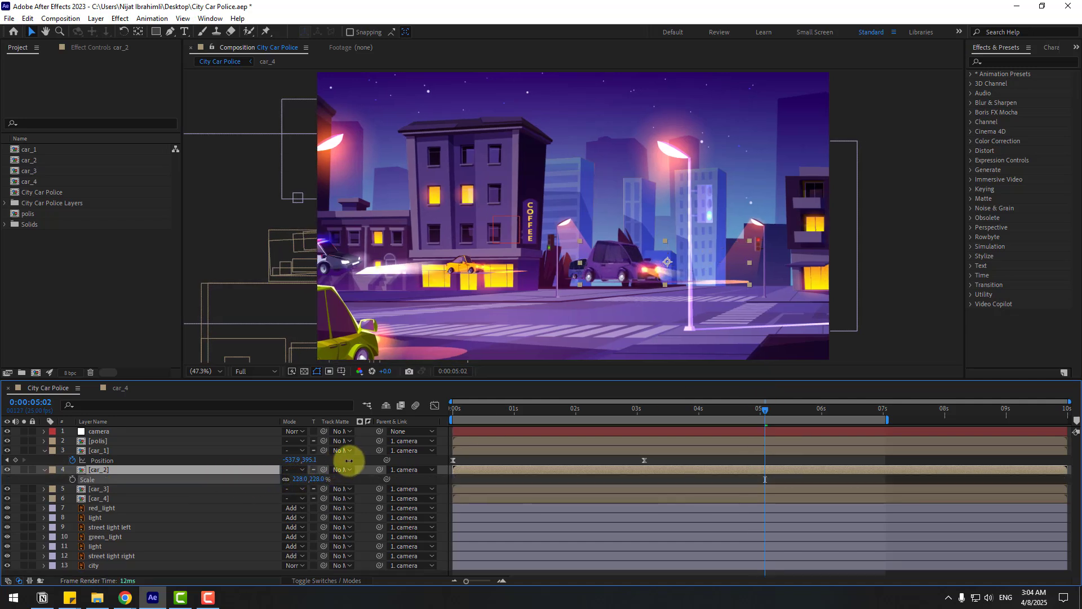
pyautogui.moveTo(618, 257); pyautogui.dragTo(410, 291)
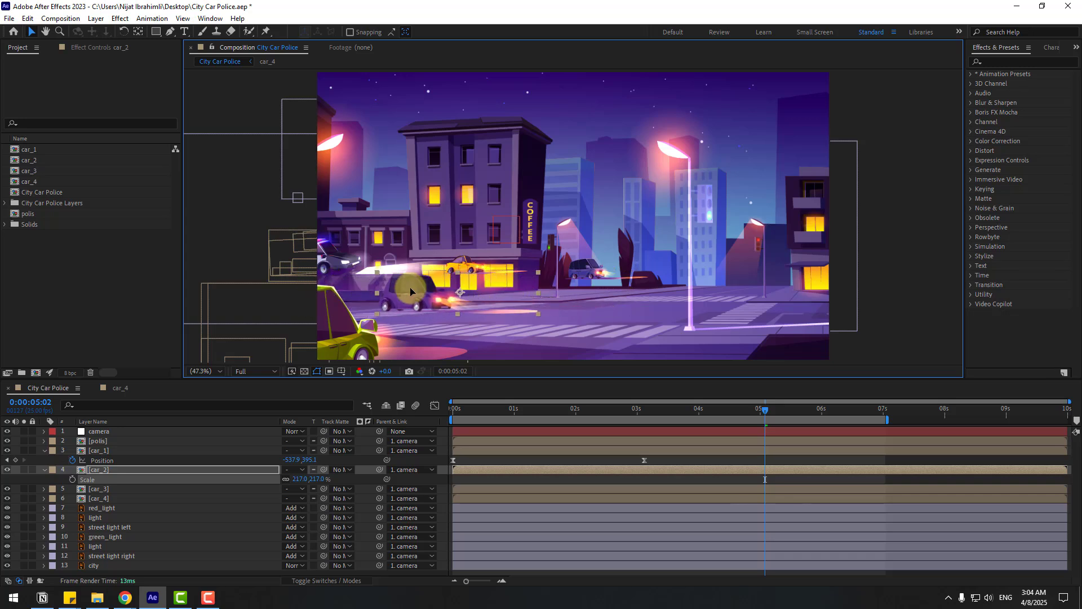
# Keyframe car_2's Position from -128.0, 288.4 at 0 s to 640.0, 288.4 at 7:01, and preview it.
pyautogui.moveTo(652, 414); pyautogui.dragTo(364, 422)
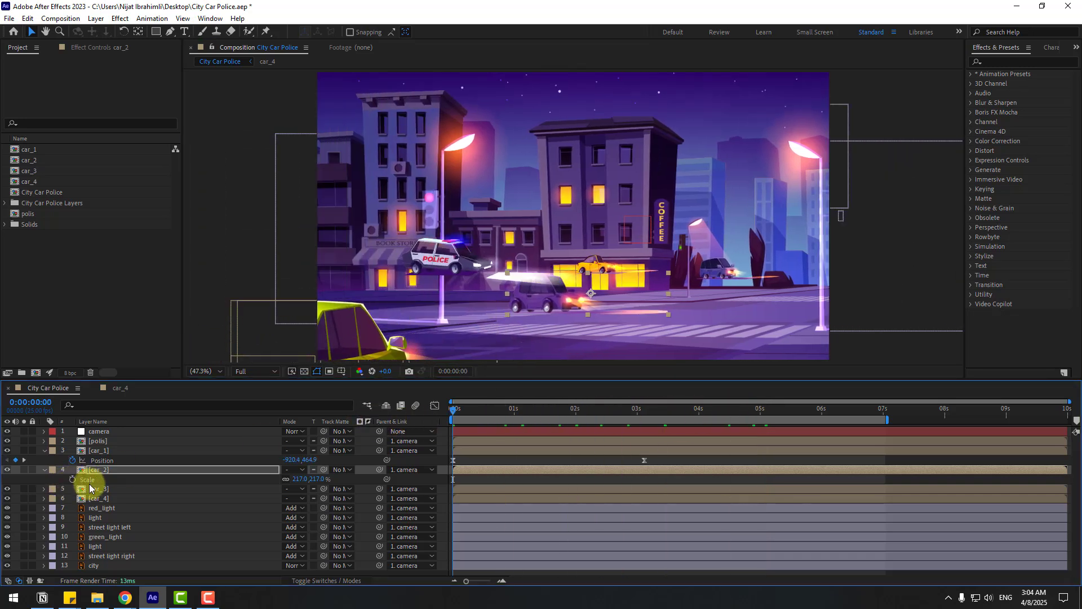
pyautogui.press('p')
pyautogui.click(886, 412)
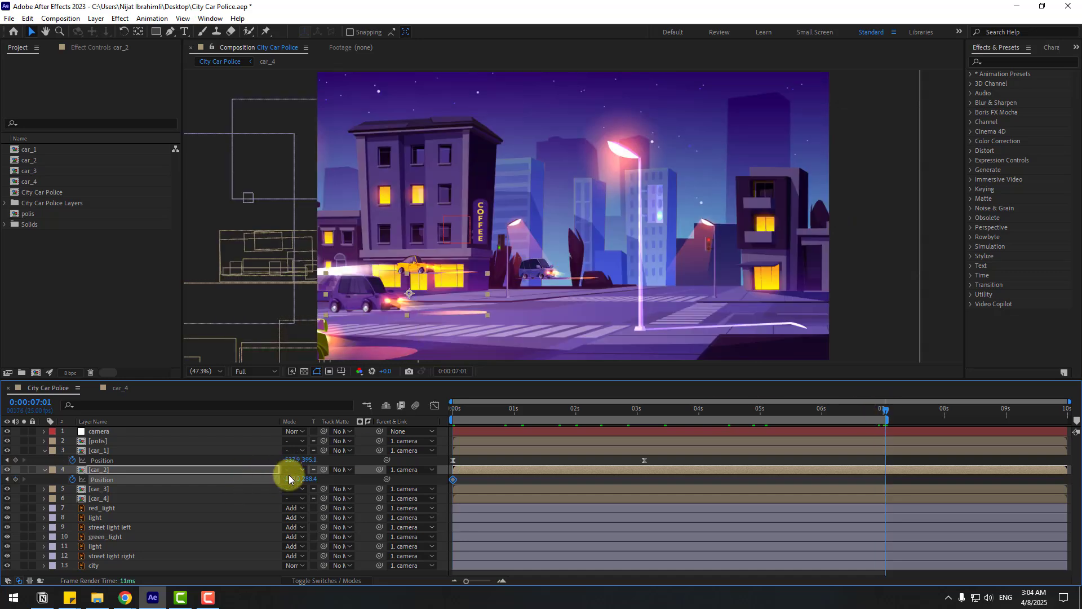
pyautogui.moveTo(290, 474); pyautogui.dragTo(341, 476)
pyautogui.press('space')
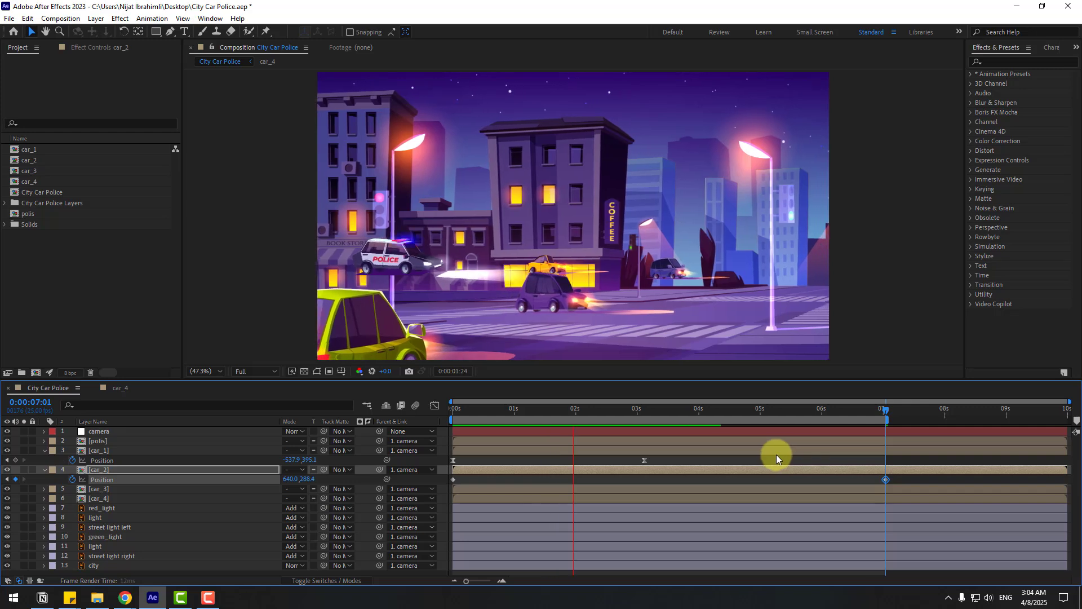
pyautogui.press('space')
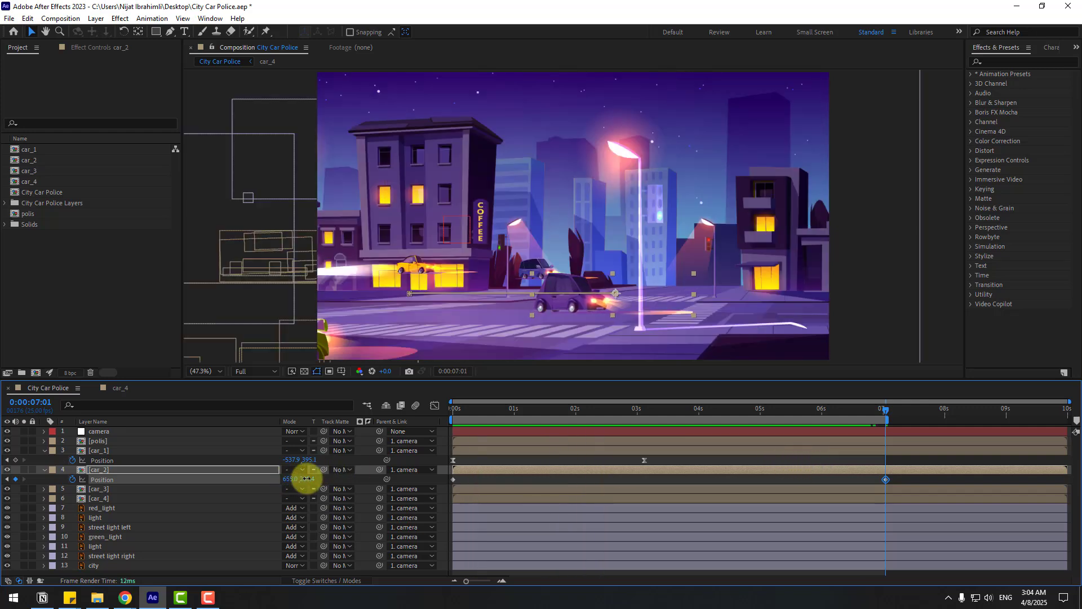
# Set car_2's Position at 7:01 to 1196.0, 288.4 and preview the longer drive.
pyautogui.moveTo(306, 478); pyautogui.dragTo(571, 451)
pyautogui.press('space')
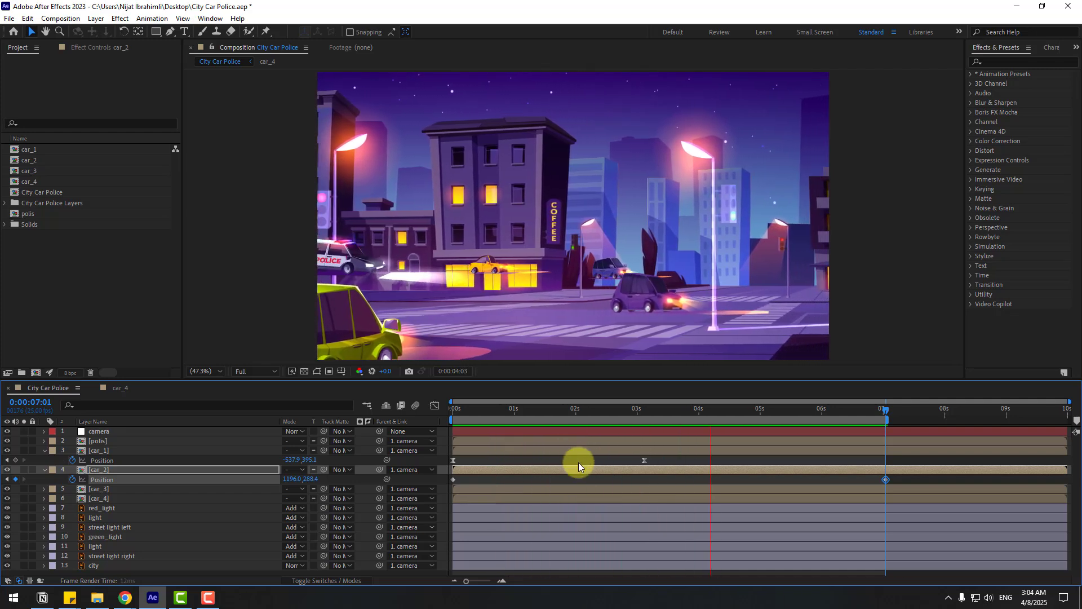
pyautogui.press('space')
pyautogui.press('Home')
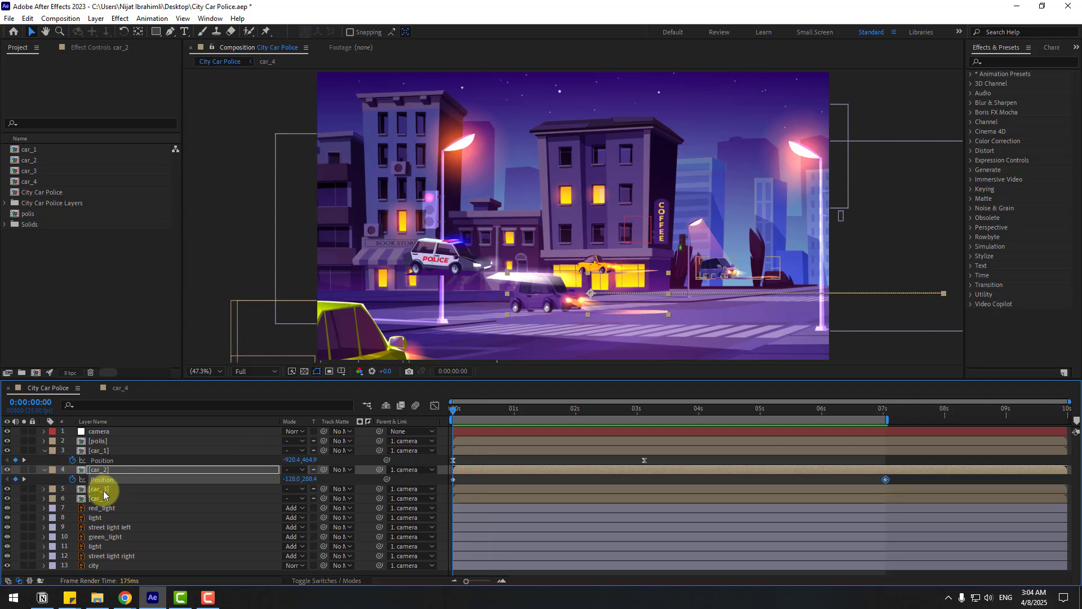
# Scale car_3 to 228% and flip it horizontally.
pyautogui.click(95, 492)
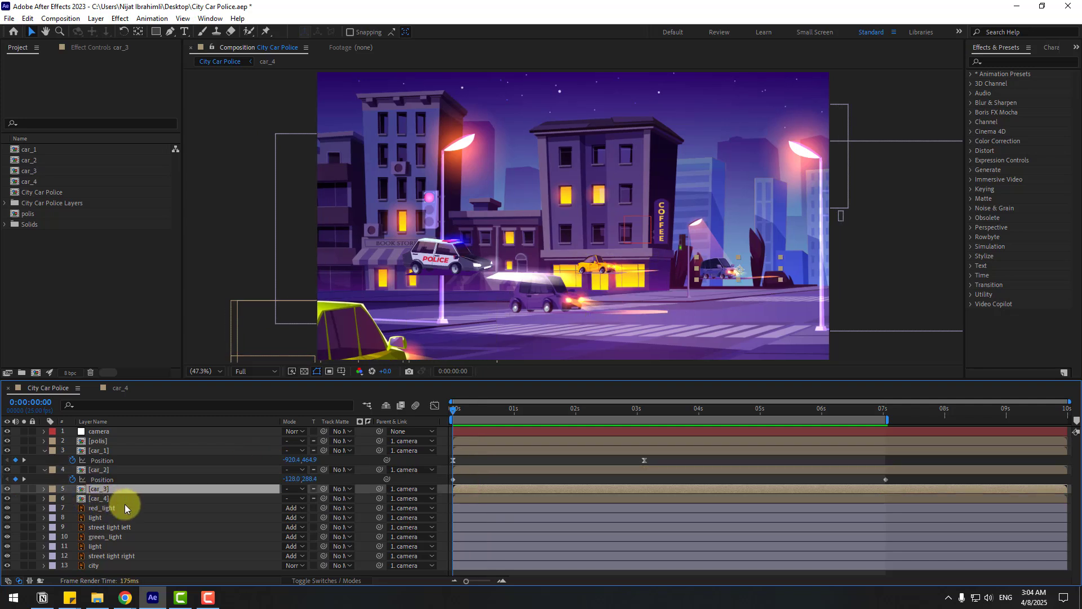
pyautogui.press('s')
pyautogui.moveTo(297, 499); pyautogui.dragTo(352, 488)
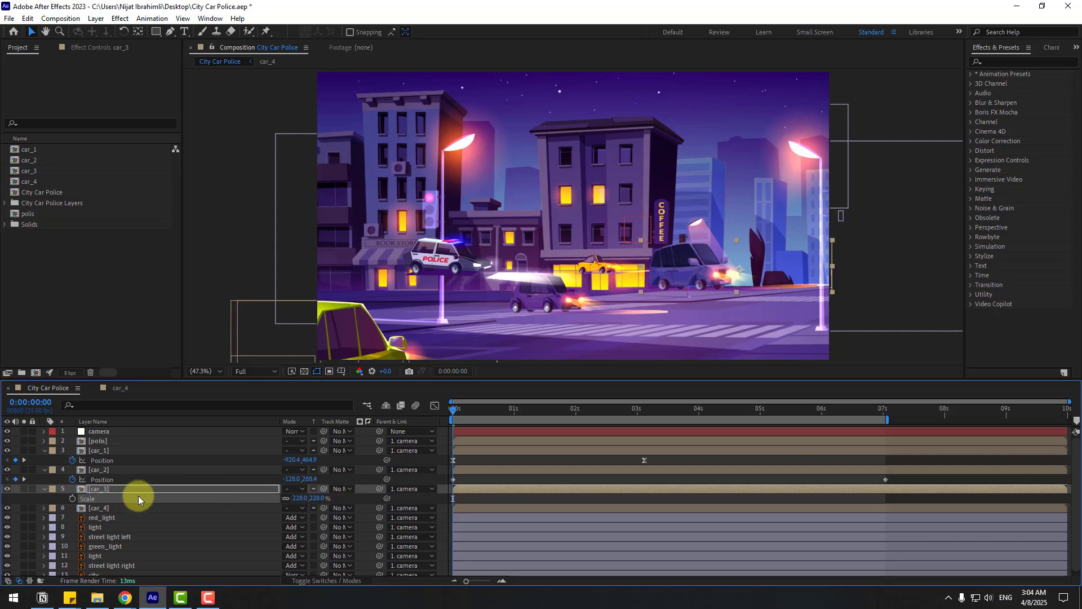
pyautogui.rightClick(102, 489)
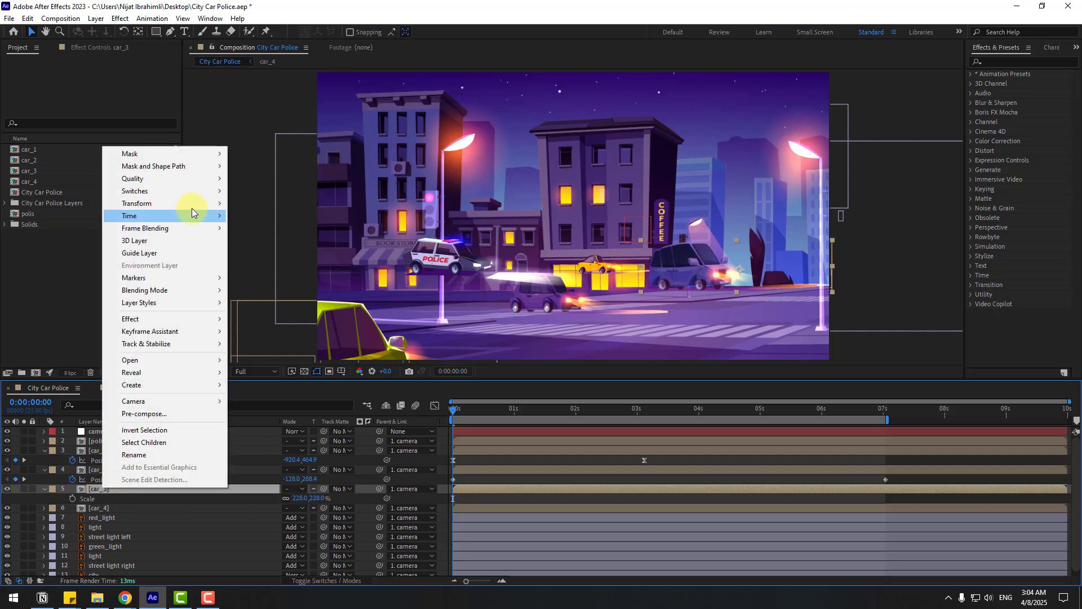
pyautogui.moveTo(194, 203)
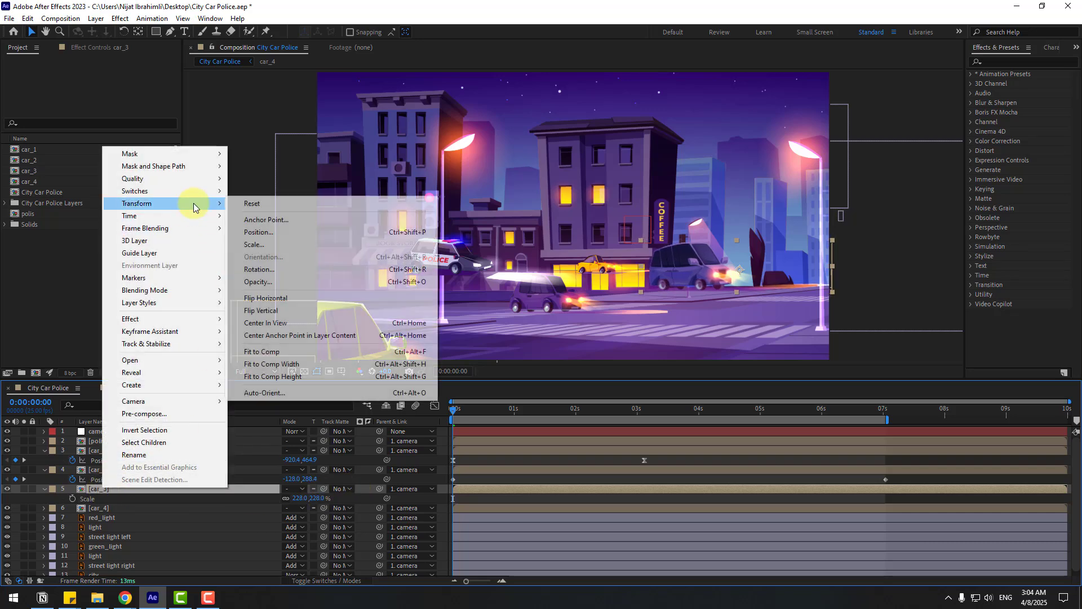
pyautogui.click(295, 296)
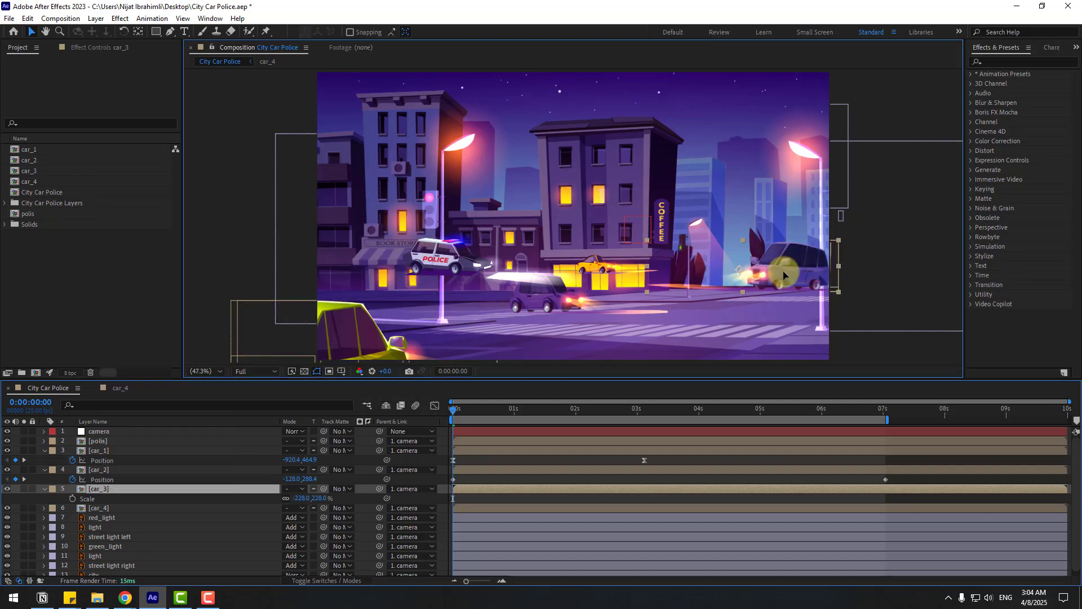
# Move car_3 down past the scene's right edge and keyframe its Position from 798.9, 293.8 at 0 s to 68.9, 293.8 at 7:01, previewing it.
pyautogui.moveTo(784, 274); pyautogui.dragTo(882, 292)
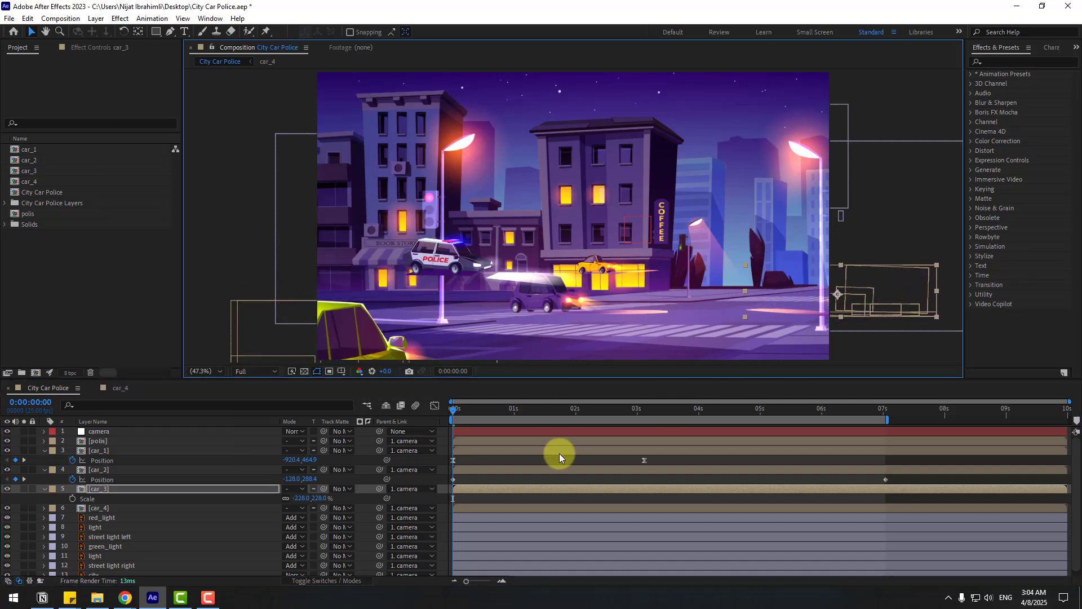
pyautogui.press('p')
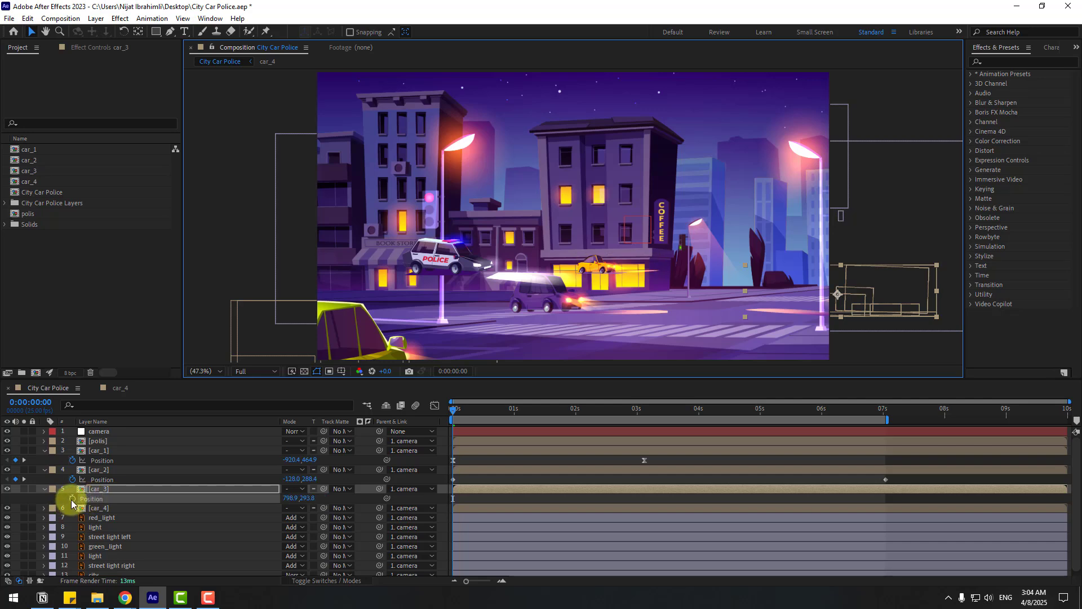
pyautogui.click(72, 500)
pyautogui.click(884, 412)
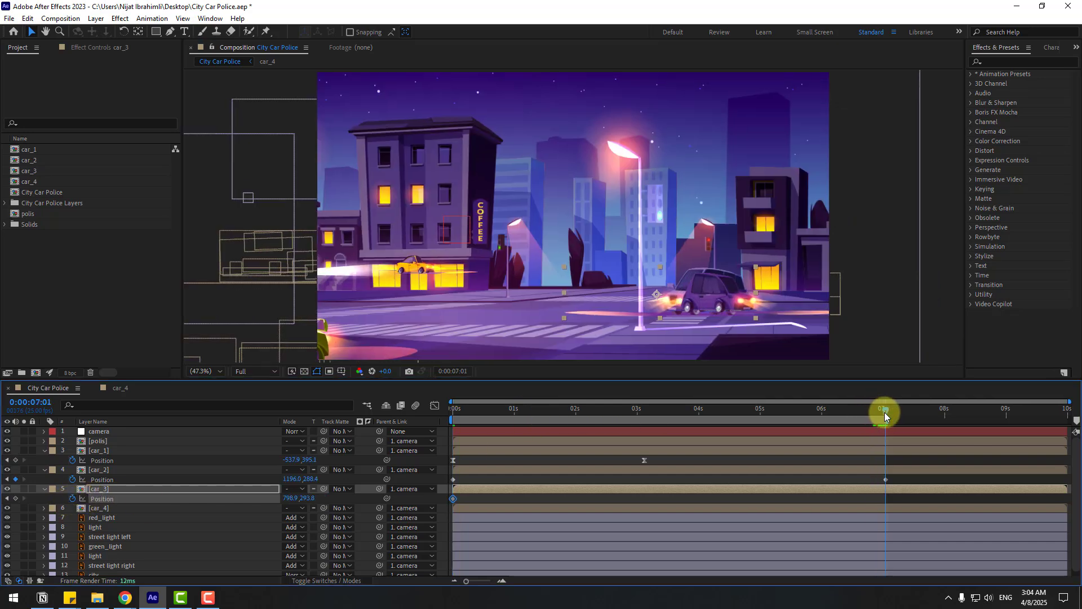
pyautogui.moveTo(290, 500); pyautogui.dragTo(252, 503)
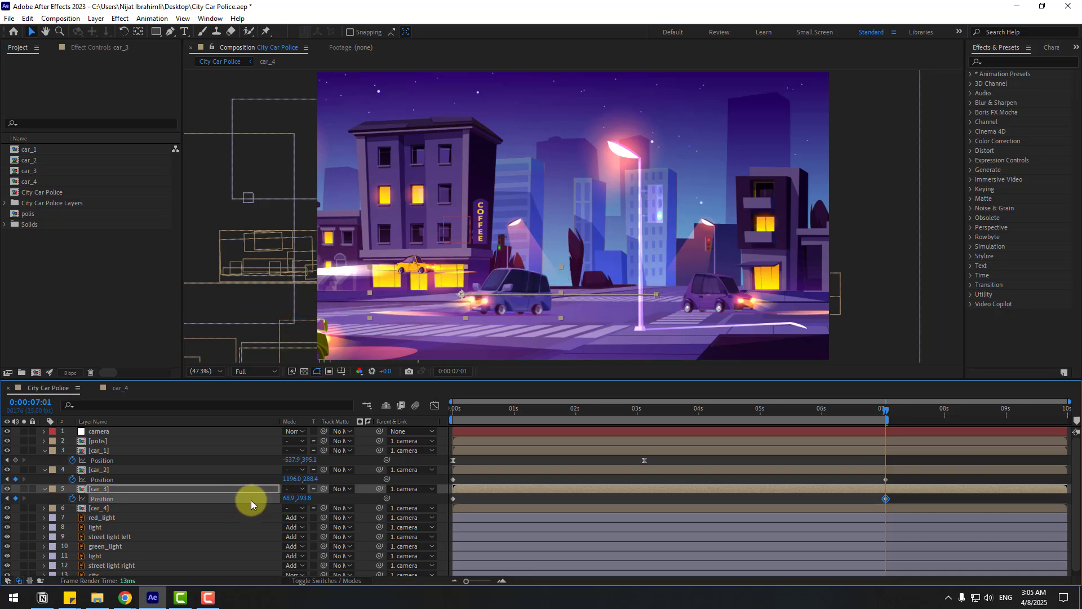
pyautogui.press('space')
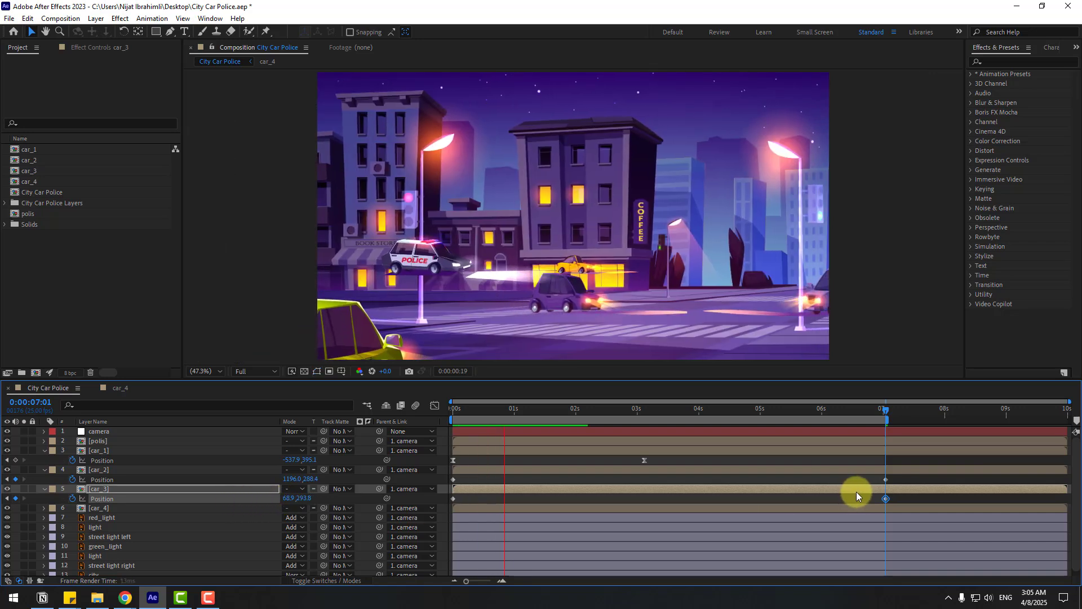
pyautogui.press('space')
# Move the six layers from red_light to street light right above the camera layer, and scrub the timeline to check the overlap.
pyautogui.scroll(-1, 169, 499)
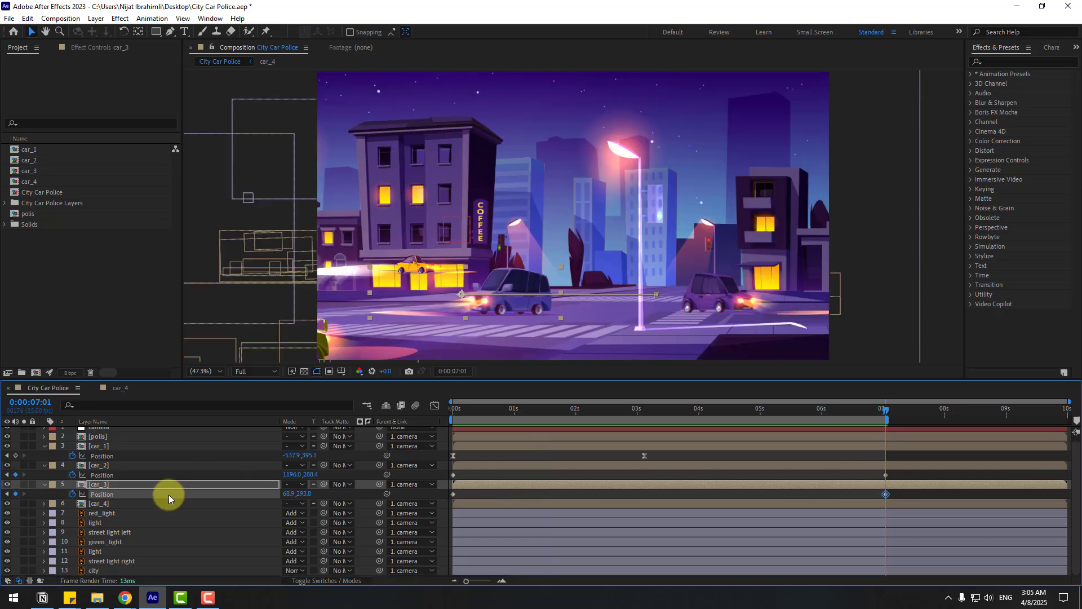
pyautogui.click(112, 514)
pyautogui.keyDown('shift'); pyautogui.click(115, 562); pyautogui.keyUp('shift')
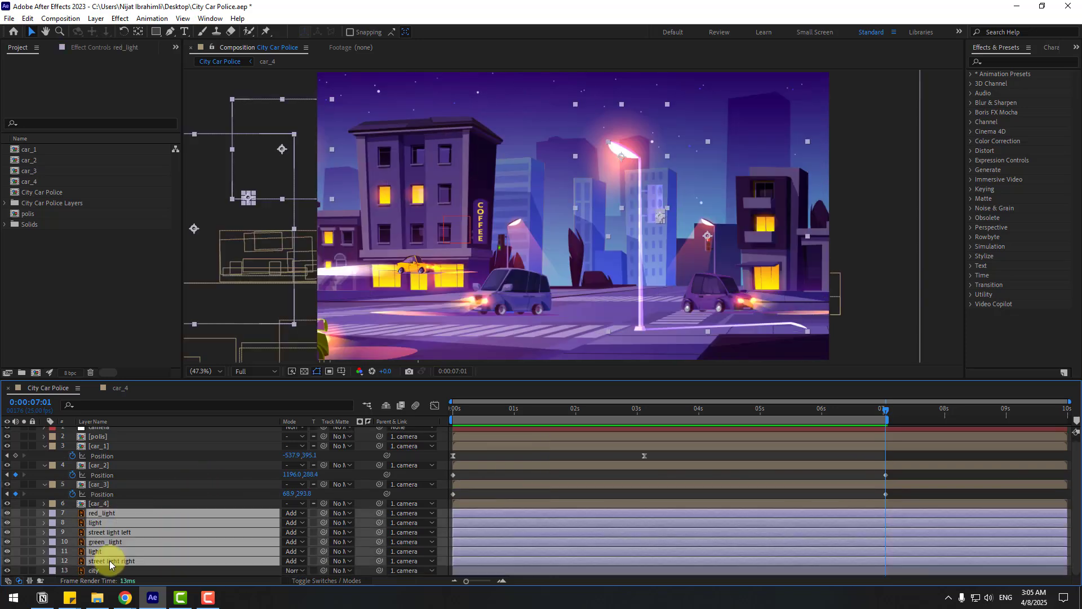
pyautogui.scroll(1, 115, 546)
pyautogui.moveTo(105, 519); pyautogui.dragTo(170, 431)
pyautogui.moveTo(517, 410); pyautogui.dragTo(687, 409)
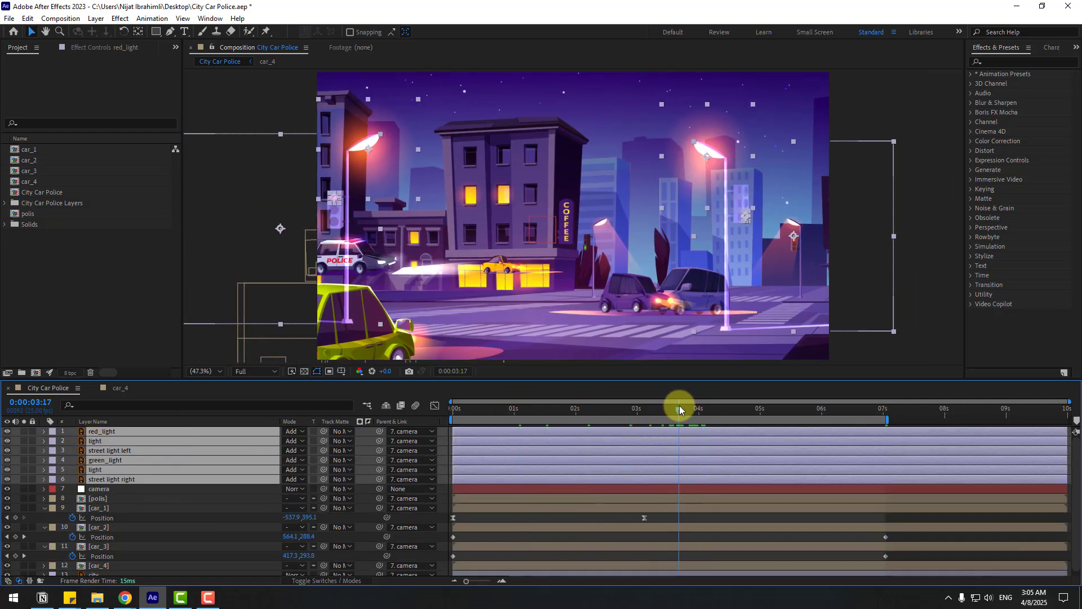
# With both car_2 Position keyframes selected, shift the car down so its Position at 0 s is -123.0, 333.4.
pyautogui.scroll(1, 800, 341)
pyautogui.moveTo(769, 333); pyautogui.dragTo(670, 294)
pyautogui.scroll(2, 671, 293)
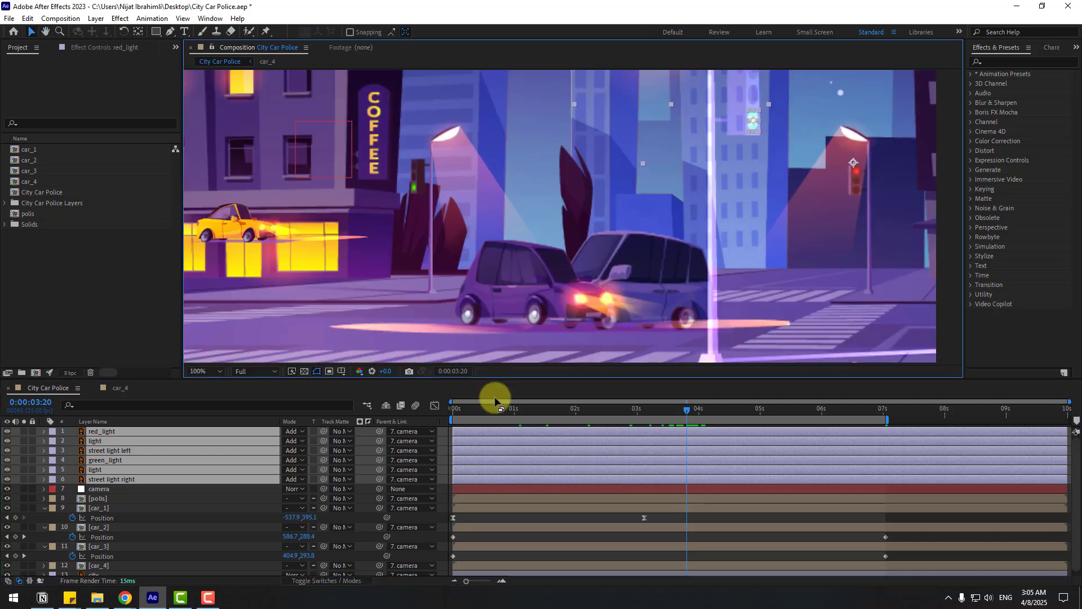
pyautogui.click(102, 529)
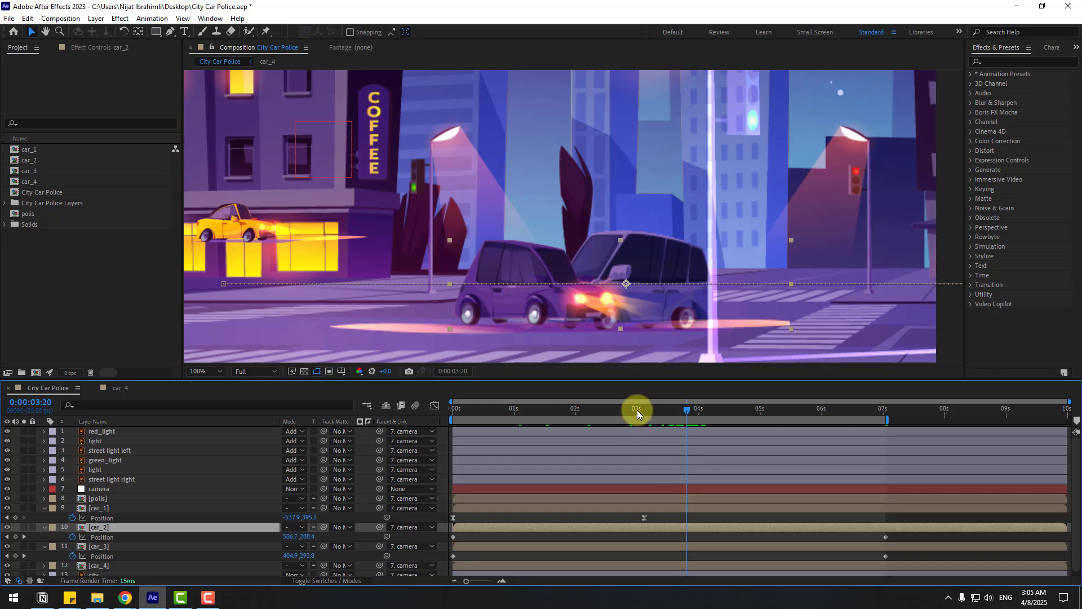
pyautogui.moveTo(898, 532); pyautogui.dragTo(437, 540)
pyautogui.moveTo(530, 406); pyautogui.dragTo(407, 417)
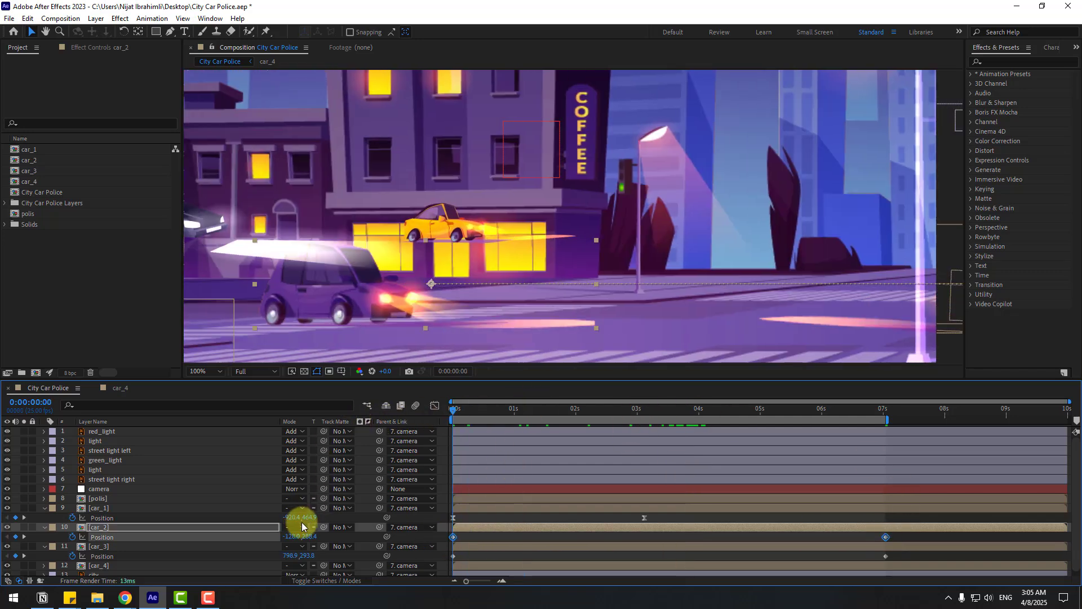
pyautogui.moveTo(360, 295); pyautogui.dragTo(355, 320)
pyautogui.scroll(-2, 461, 299)
pyautogui.moveTo(513, 408); pyautogui.dragTo(225, 450)
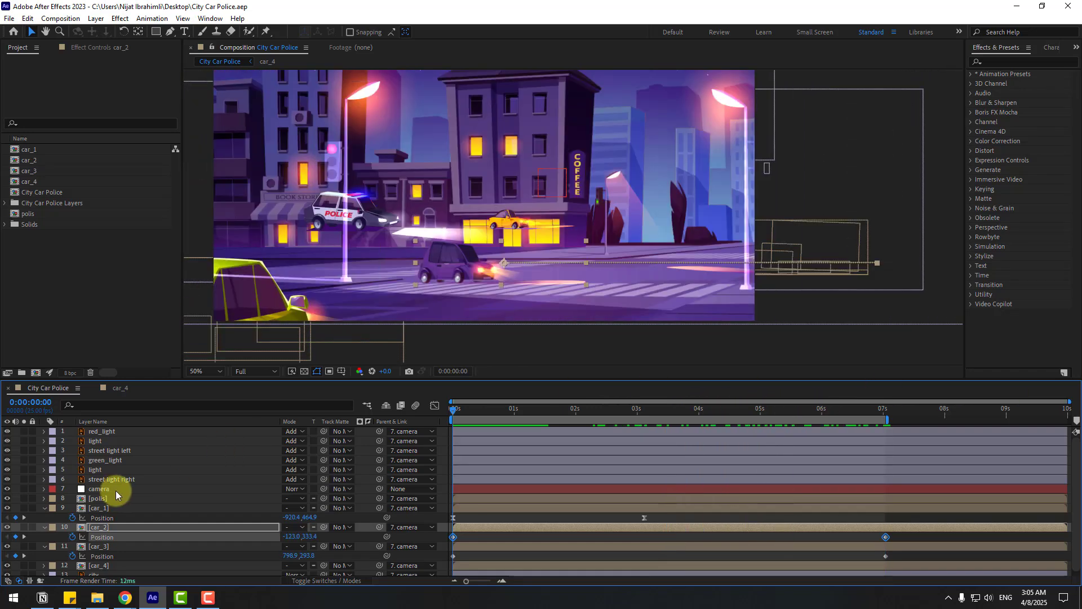
# Scale car_4 to 200% and move it left and down, outside the scene's left edge at road level.
pyautogui.scroll(-1, 248, 486)
pyautogui.click(170, 541)
pyautogui.click(144, 576)
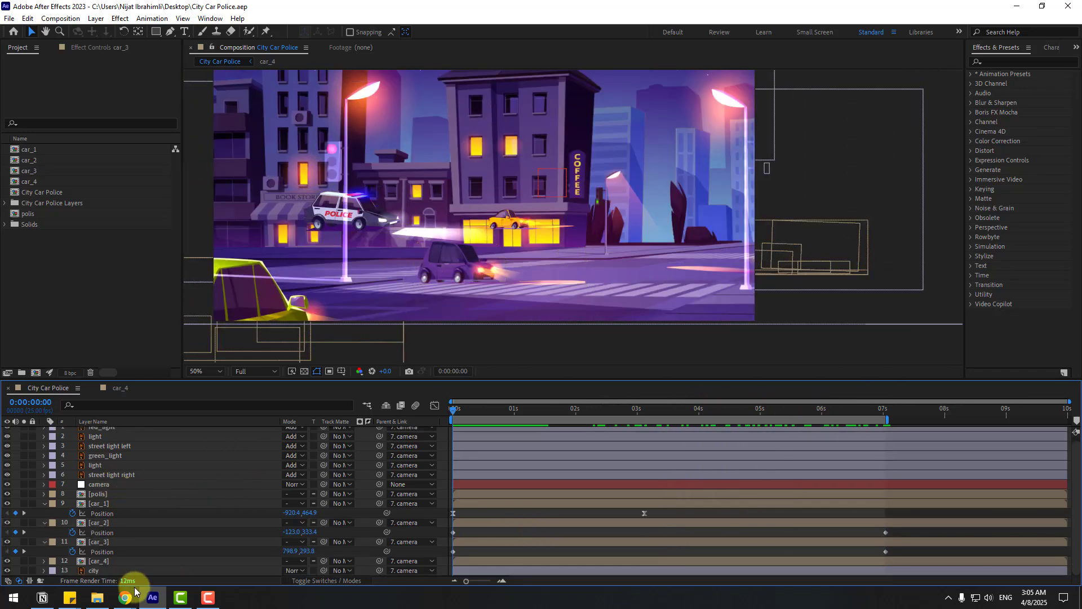
pyautogui.click(102, 561)
pyautogui.press('s')
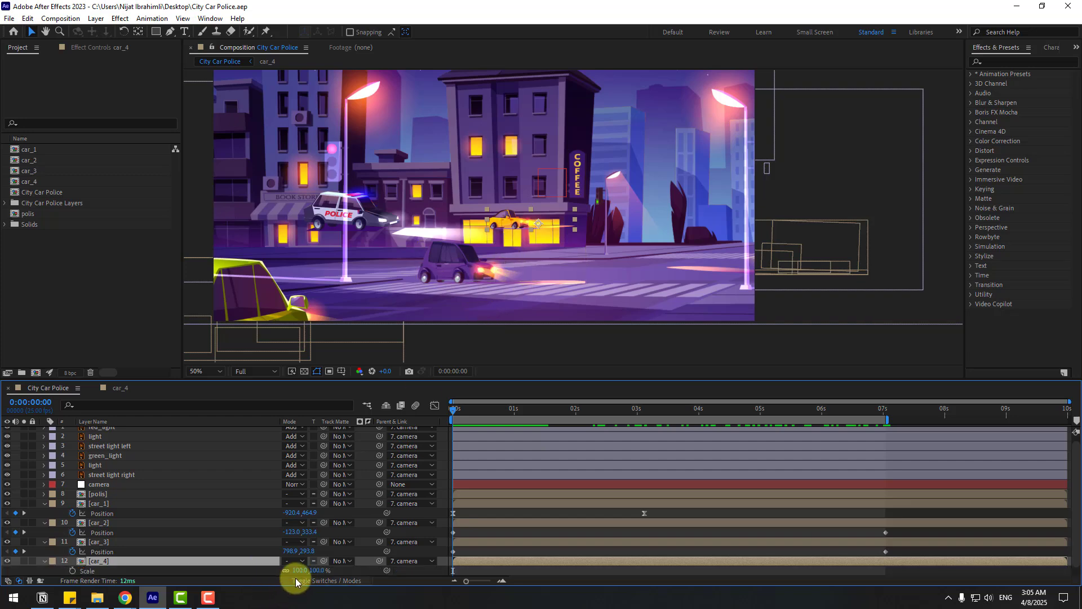
pyautogui.moveTo(296, 570); pyautogui.dragTo(344, 555)
pyautogui.moveTo(521, 314); pyautogui.dragTo(552, 266)
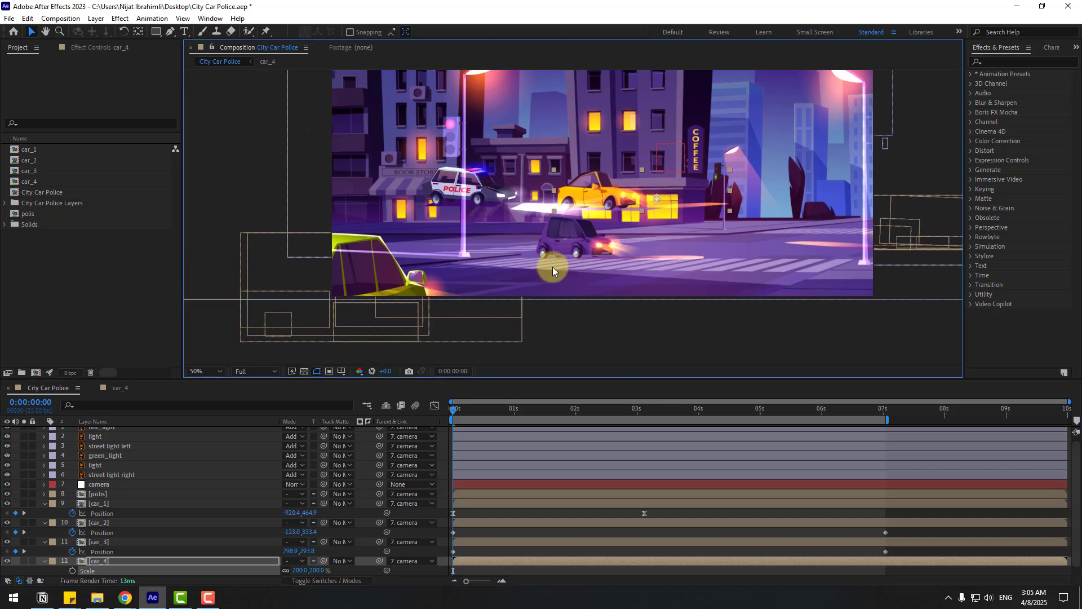
pyautogui.moveTo(581, 208); pyautogui.dragTo(270, 235)
# Keyframe car_4's Position from -1144.0, 314.0 at 2:01 to 1756.0, 314.0 at 5:13.
pyautogui.moveTo(503, 411); pyautogui.dragTo(578, 411)
pyautogui.scroll(-1, 102, 541)
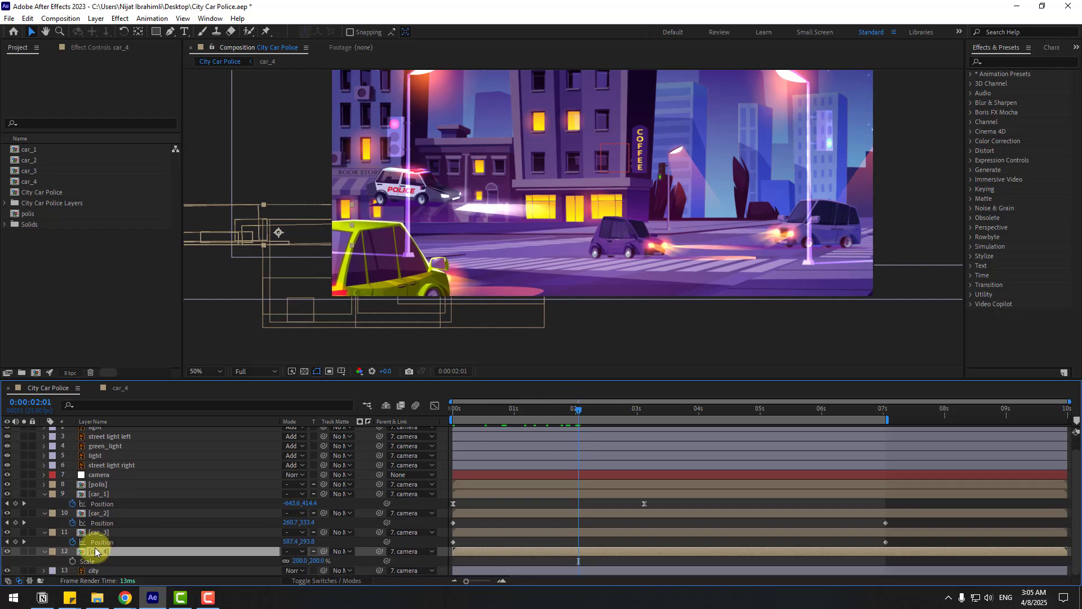
pyautogui.press('p')
pyautogui.click(72, 561)
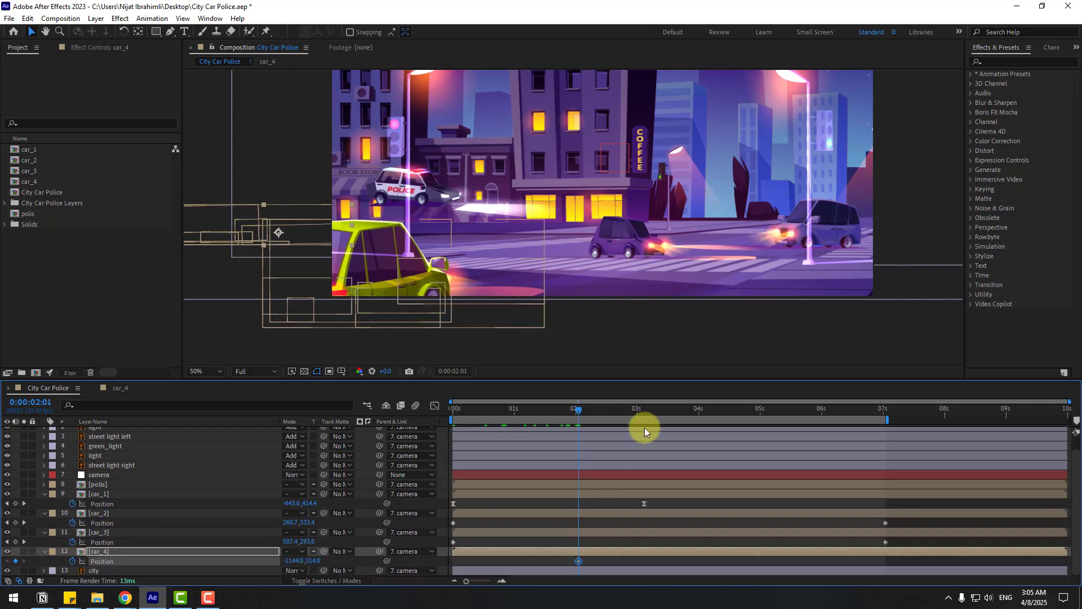
pyautogui.moveTo(663, 416); pyautogui.dragTo(792, 411)
pyautogui.scroll(-4, 792, 285)
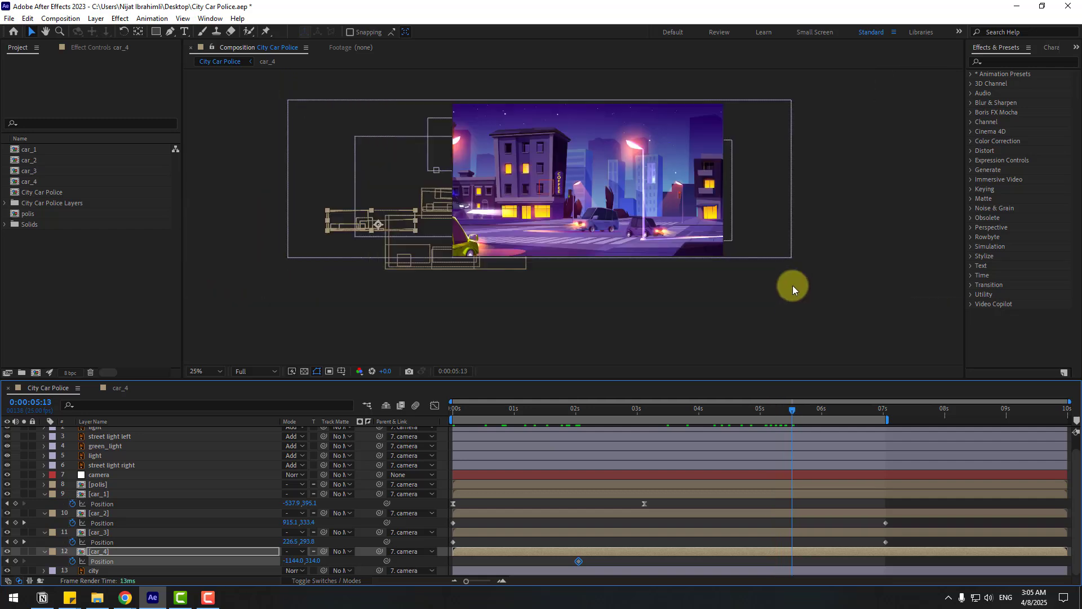
pyautogui.press('.')
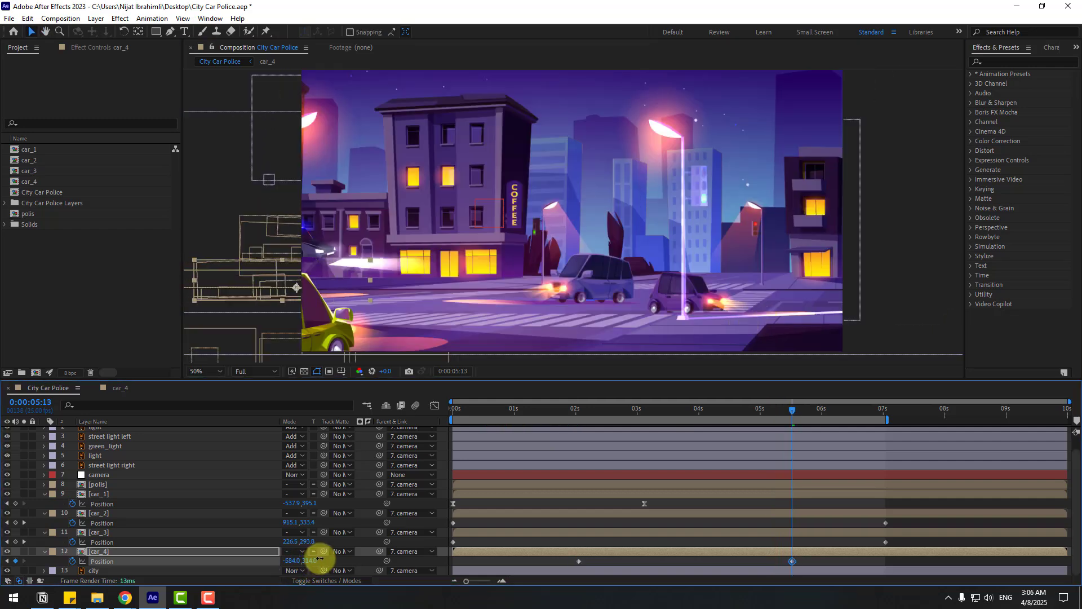
pyautogui.moveTo(319, 559); pyautogui.dragTo(437, 548)
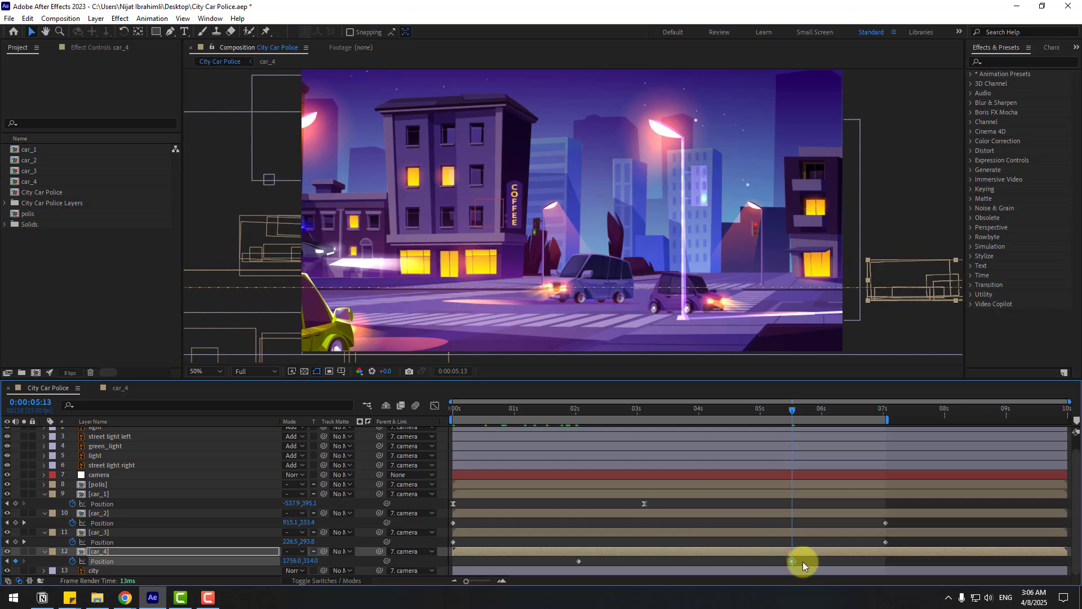
# Apply Easy Ease to both car_4 Position keyframes and preview the motion.
pyautogui.rightClick(578, 562)
pyautogui.moveTo(677, 555)
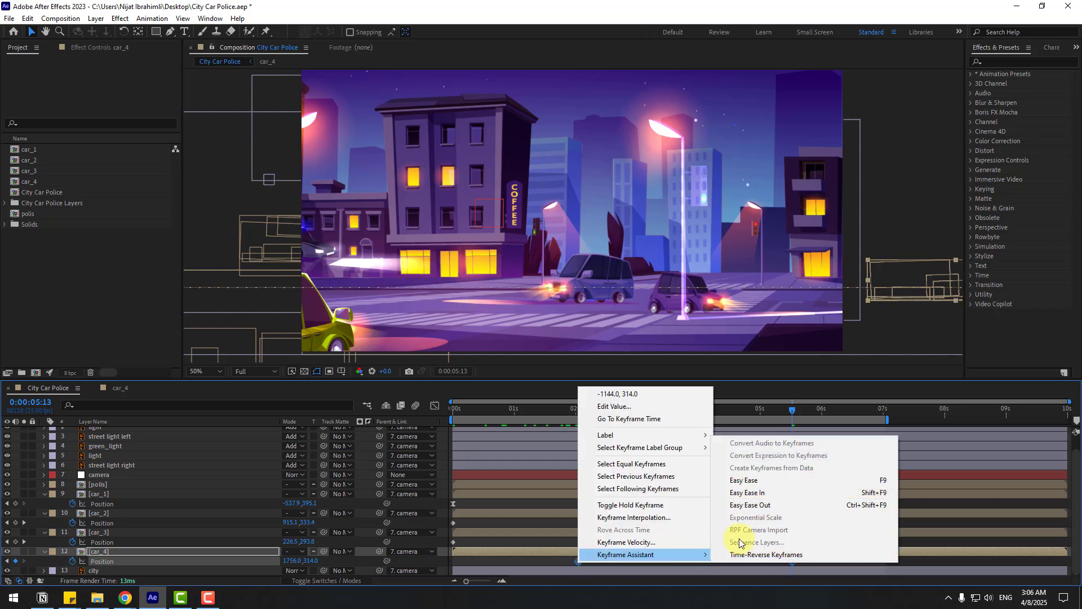
pyautogui.click(750, 482)
pyautogui.press('space')
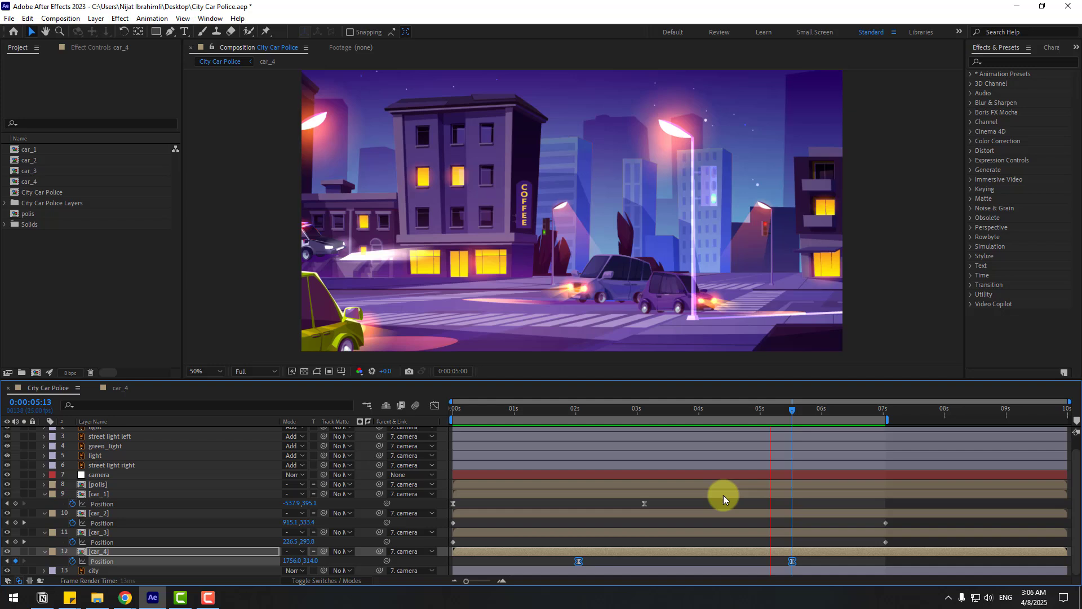
pyautogui.press('space')
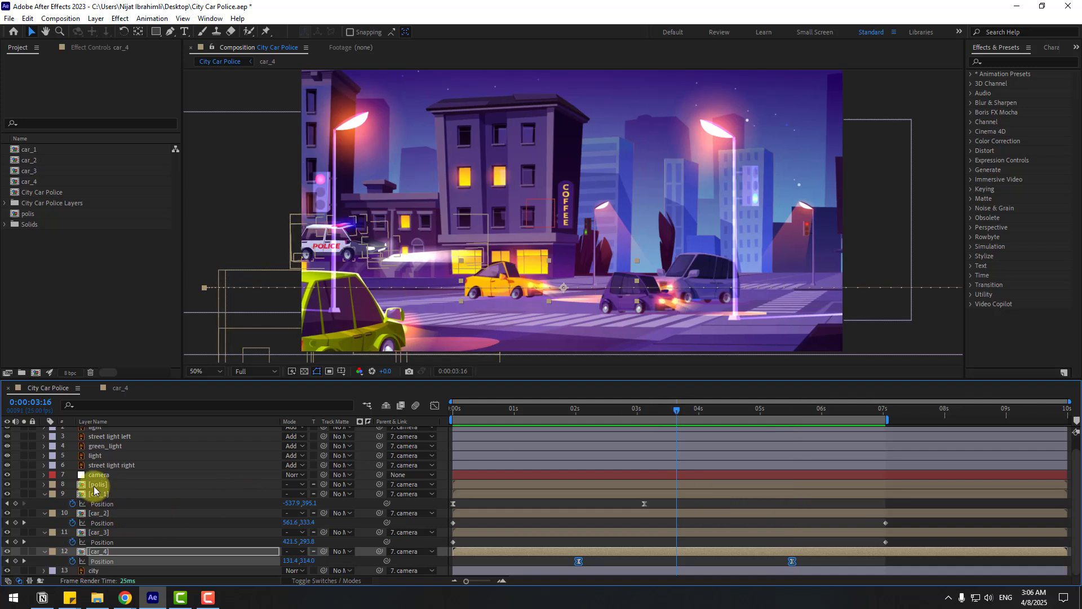
# Move the polis car down onto the road behind the yellow car and scale it to 116%, with Position -308.0, 254.0.
pyautogui.click(94, 486)
pyautogui.press('p')
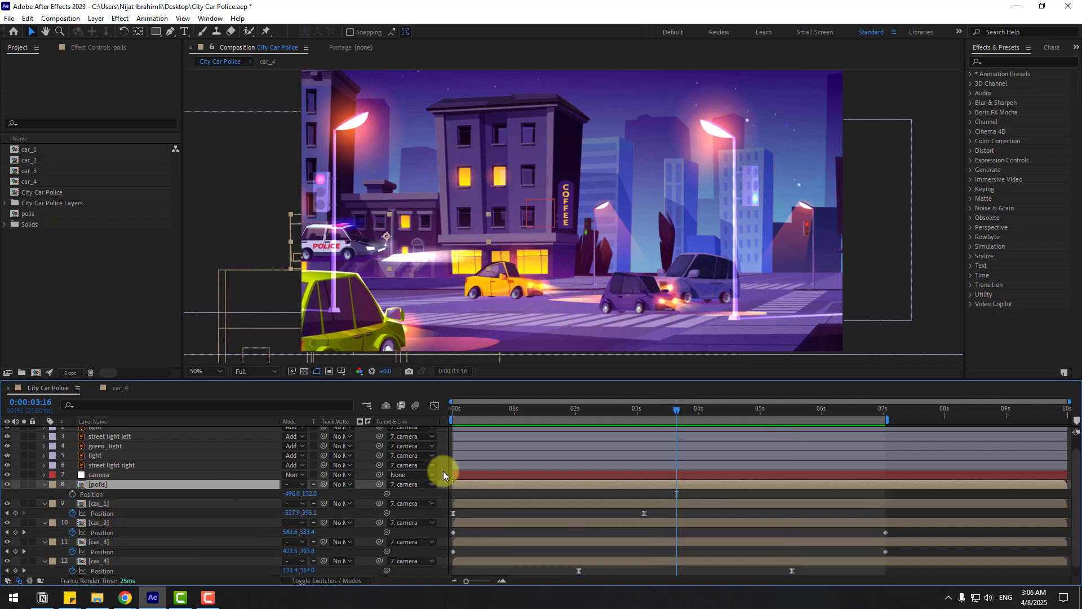
pyautogui.moveTo(353, 263); pyautogui.dragTo(411, 282)
pyautogui.click(288, 480)
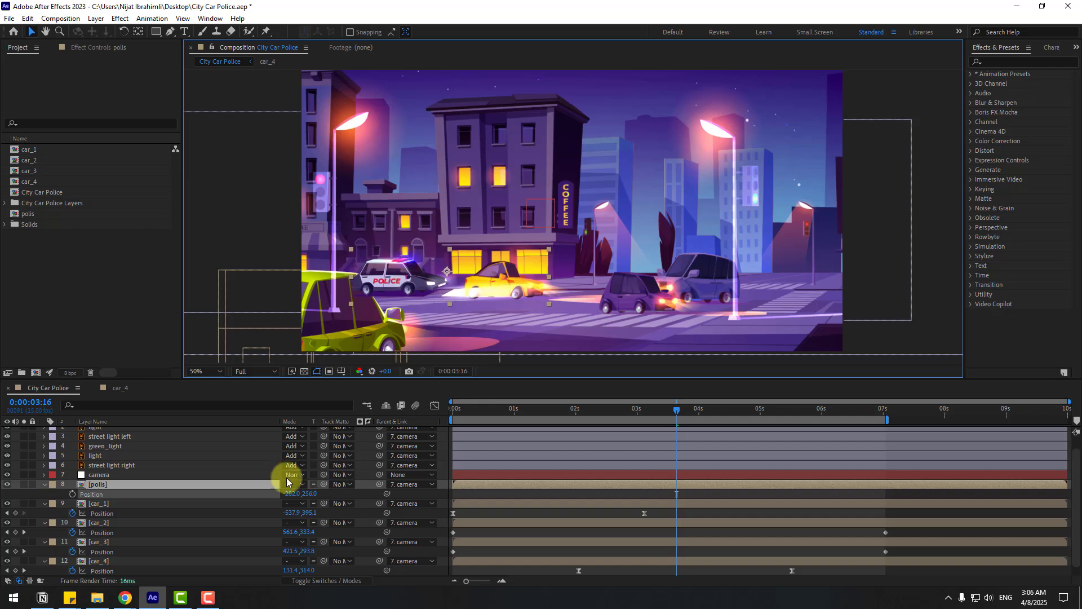
pyautogui.press('s')
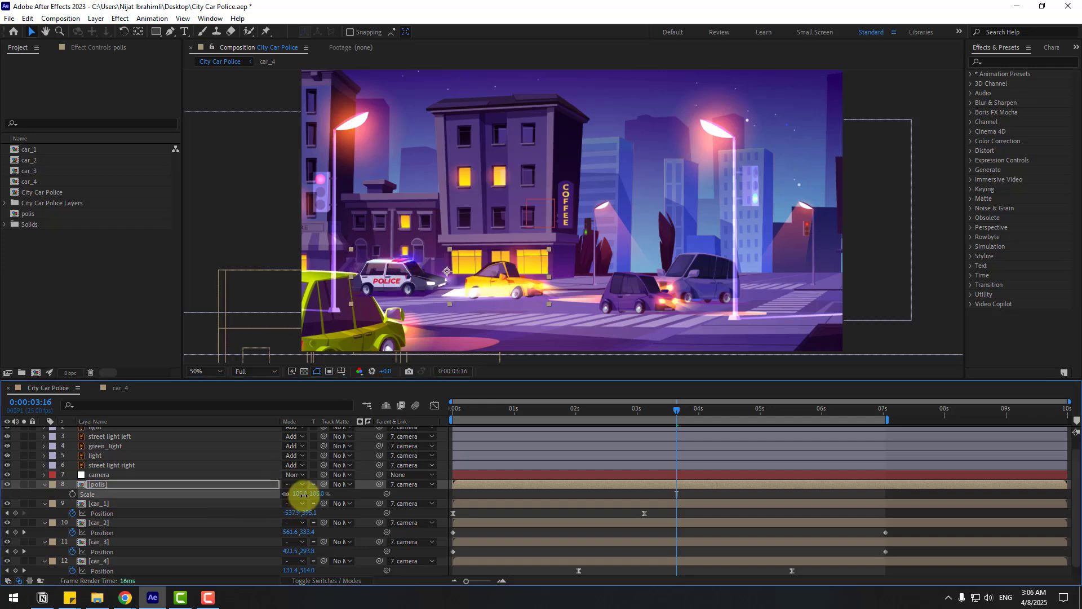
pyautogui.moveTo(299, 495); pyautogui.dragTo(307, 494)
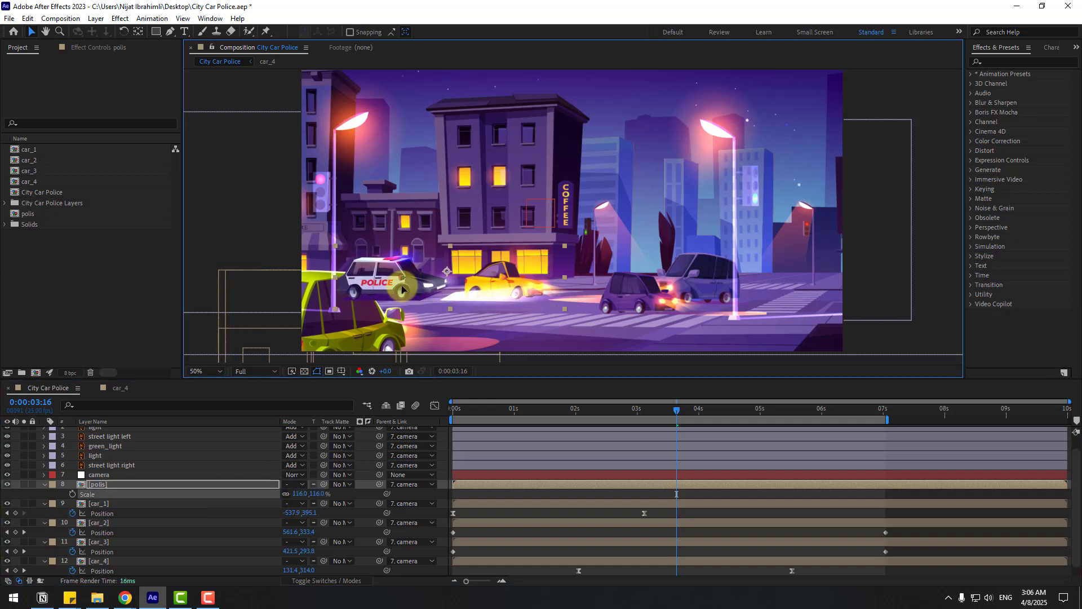
pyautogui.moveTo(409, 290); pyautogui.dragTo(402, 291)
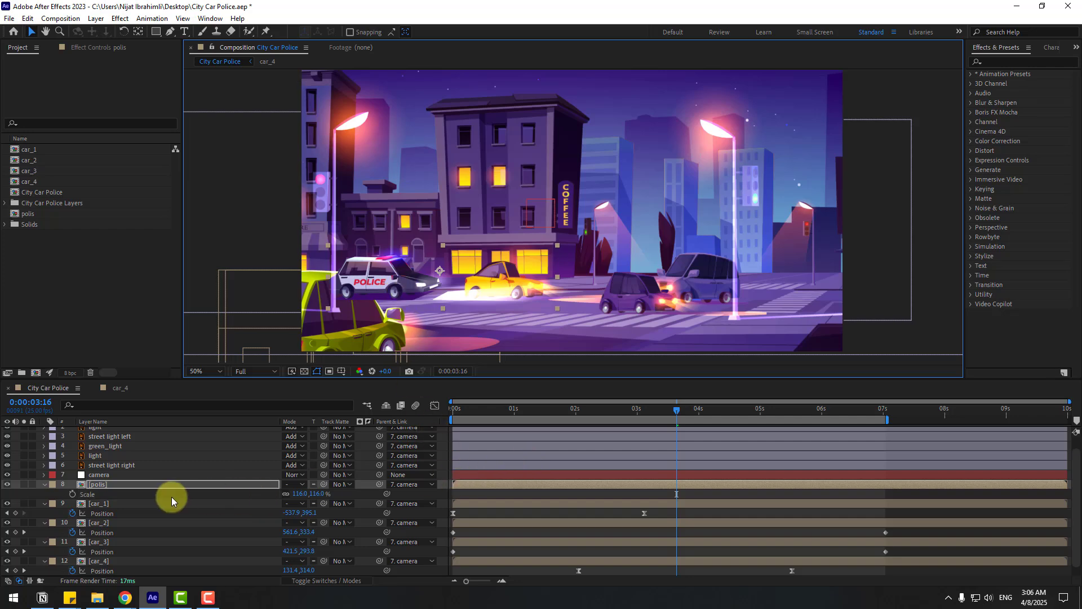
# Keyframe the polis layer's Position at 3:14 as -1245.0, 254.0, outside the scene's left edge.
pyautogui.press('p')
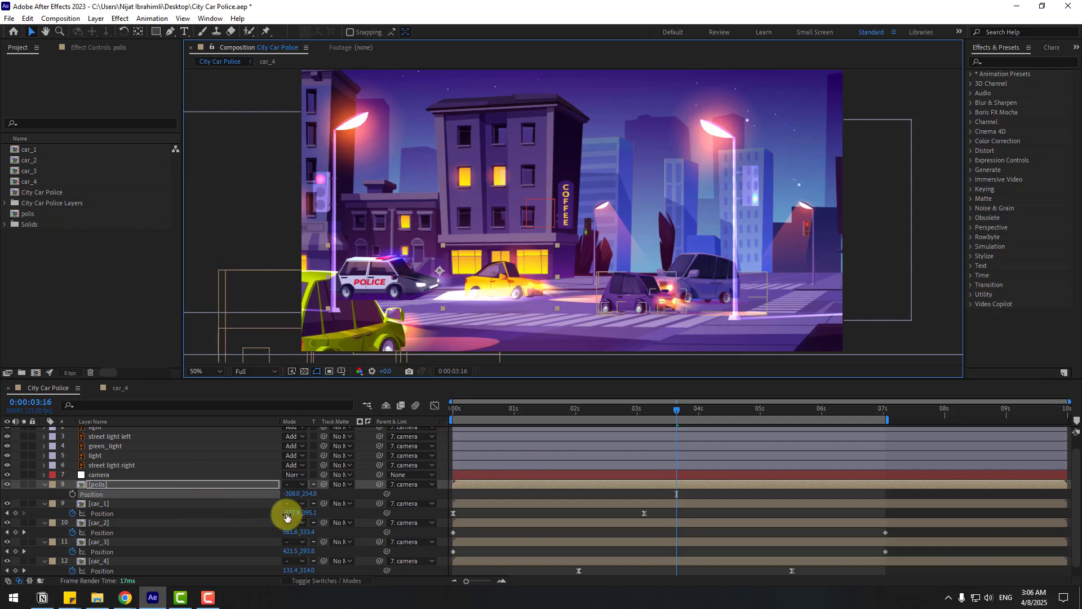
pyautogui.moveTo(292, 499); pyautogui.dragTo(6, 509)
pyautogui.moveTo(452, 412)
pyautogui.mouseDown()
pyautogui.moveTo(501, 413)
pyautogui.moveTo(453, 413)
pyautogui.mouseUp()
pyautogui.moveTo(226, 494); pyautogui.dragTo(670, 390)
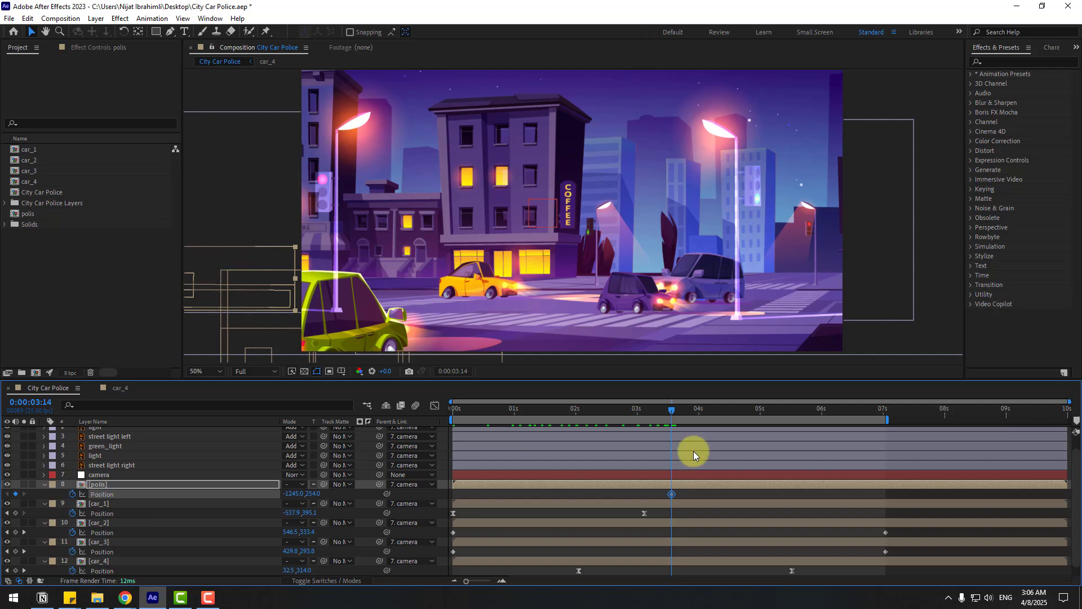
# Add a polis Position keyframe of 1725.0, 254.0 at 5:16, move that keyframe to about 6.6 s and check the motion.
pyautogui.click(799, 407)
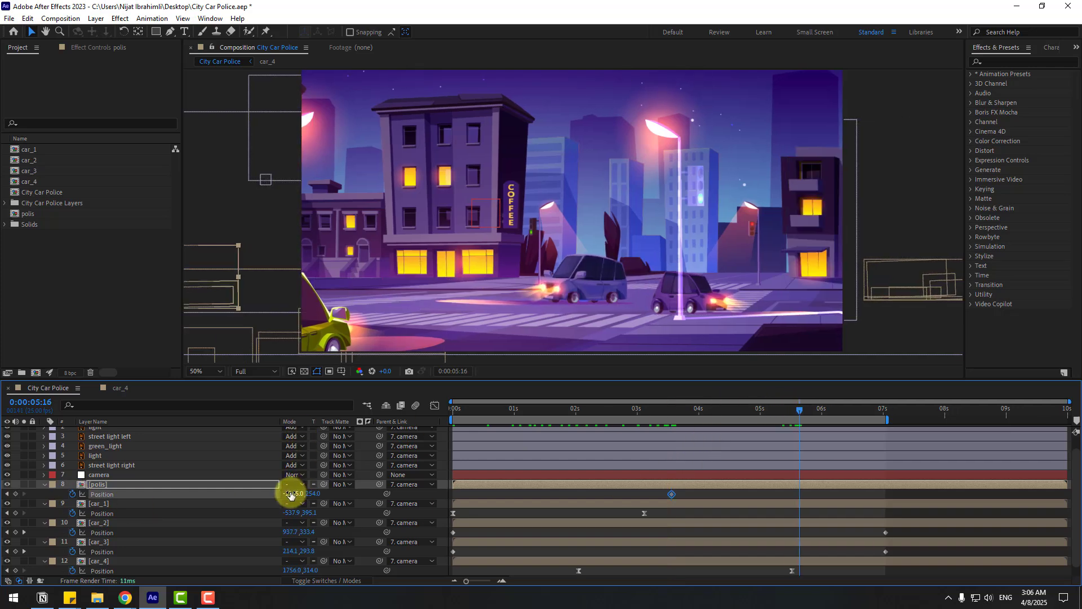
pyautogui.moveTo(291, 494); pyautogui.dragTo(338, 476)
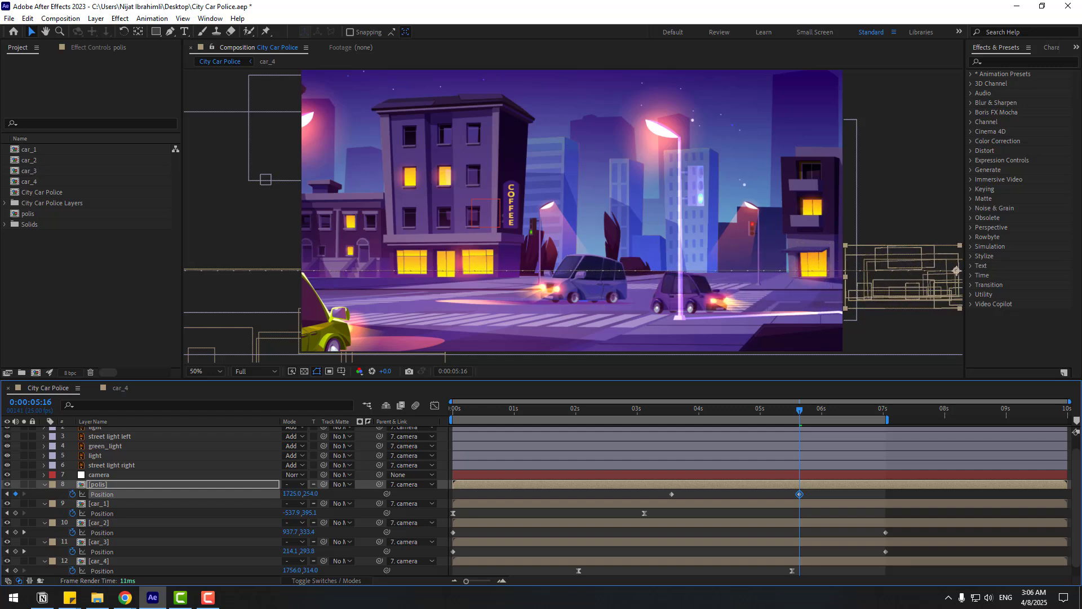
pyautogui.moveTo(800, 494); pyautogui.dragTo(861, 494)
pyautogui.moveTo(708, 406); pyautogui.dragTo(772, 403)
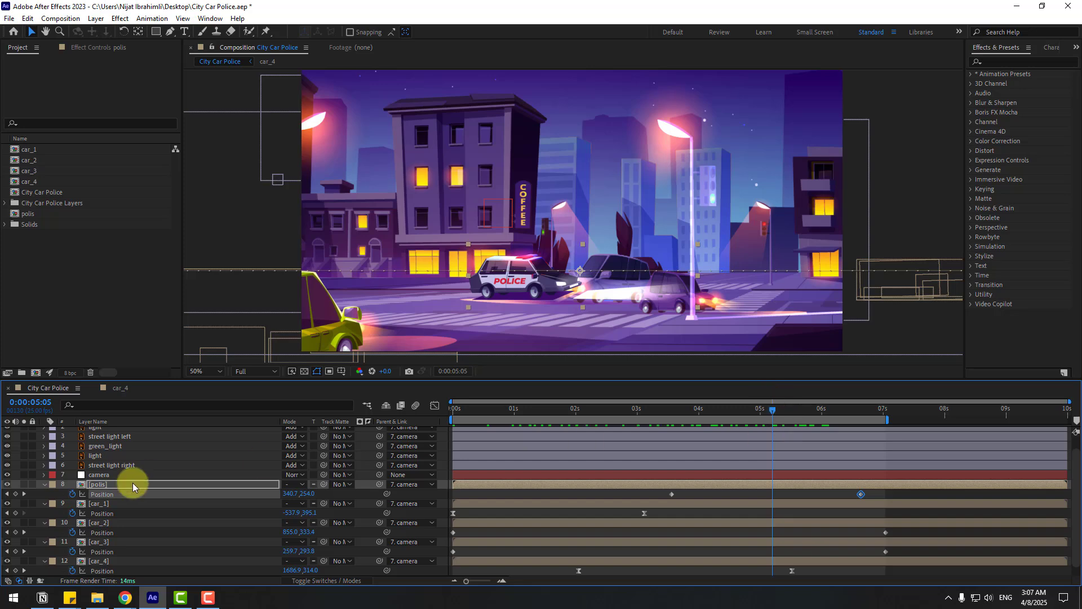
# Move the polis layer below car_4 in the layer order and preview the scene.
pyautogui.click(110, 485)
pyautogui.scroll(-1, 104, 470)
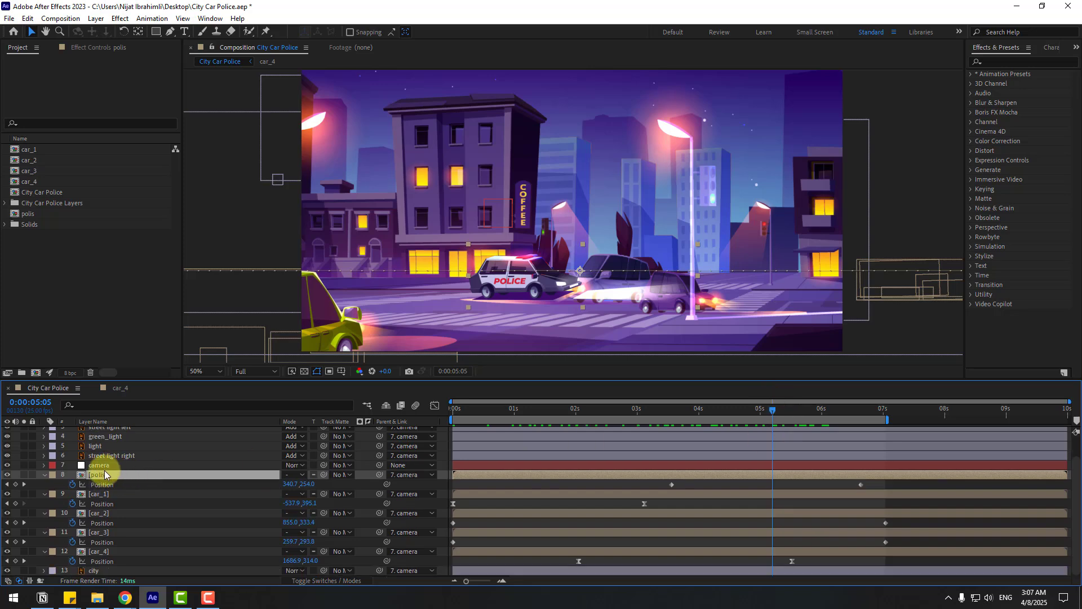
pyautogui.moveTo(103, 473); pyautogui.dragTo(121, 554)
pyautogui.press('space')
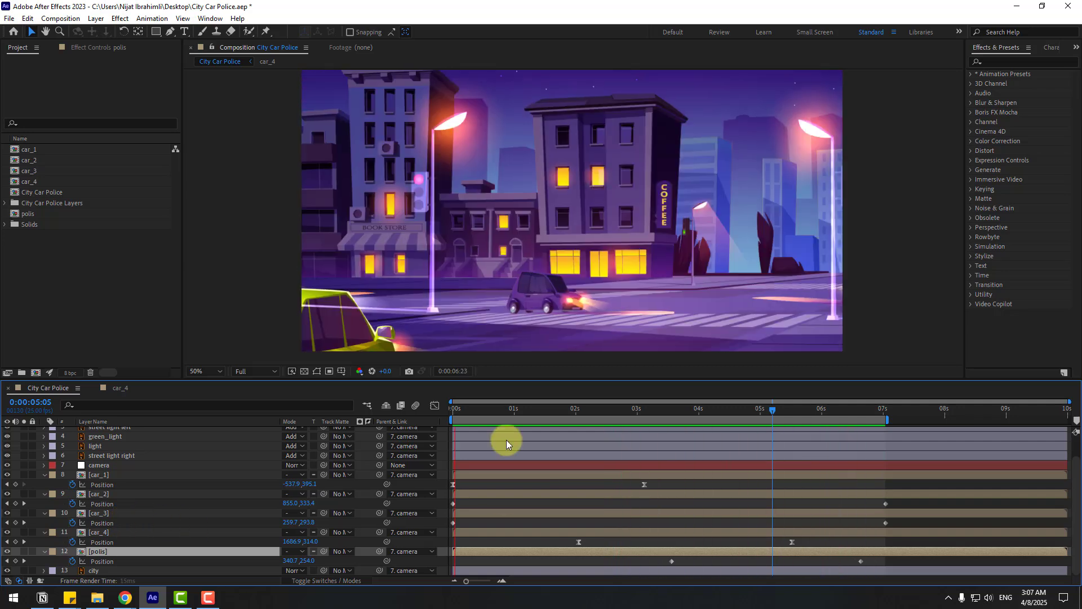
pyautogui.press('space')
# Apply Gaussian Blur with Blurriness 13.9 to the car layer inside the car_1 composition.
pyautogui.click(1000, 62)
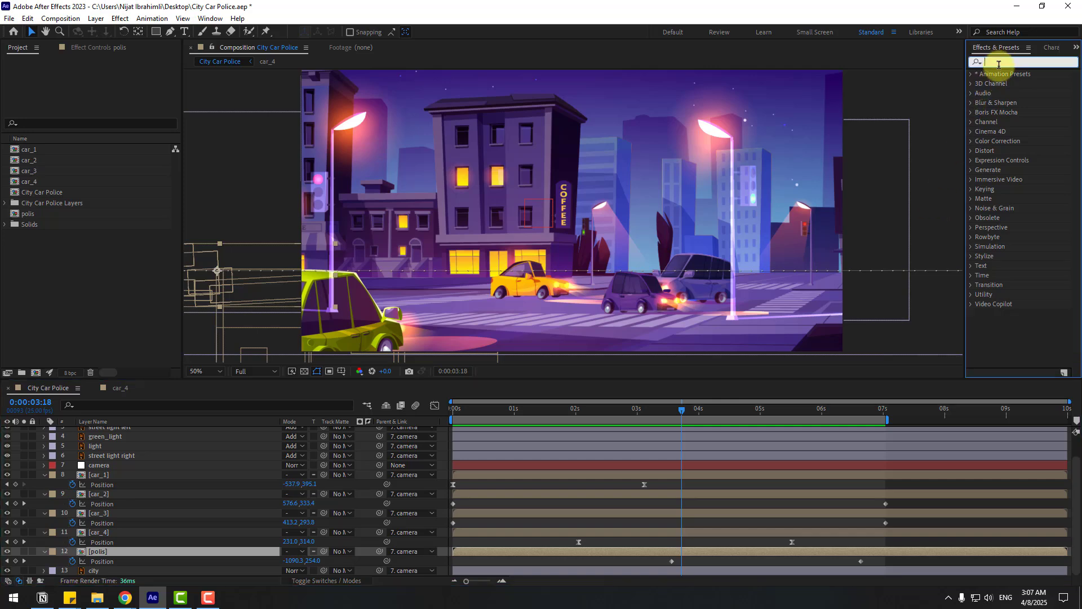
pyautogui.write('gaus')
pyautogui.click(96, 476)
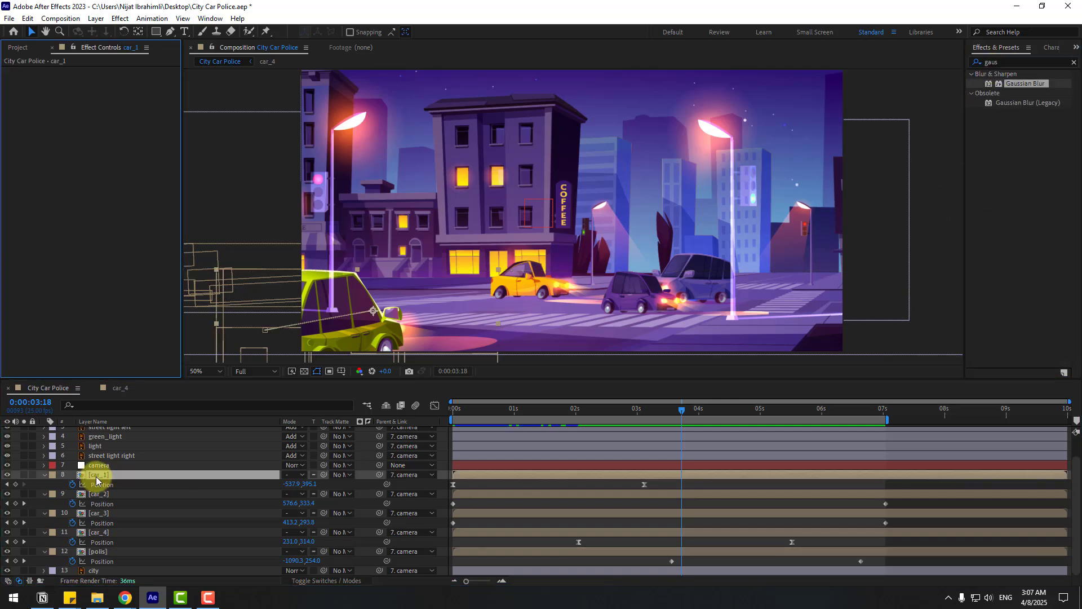
pyautogui.doubleClick(103, 476)
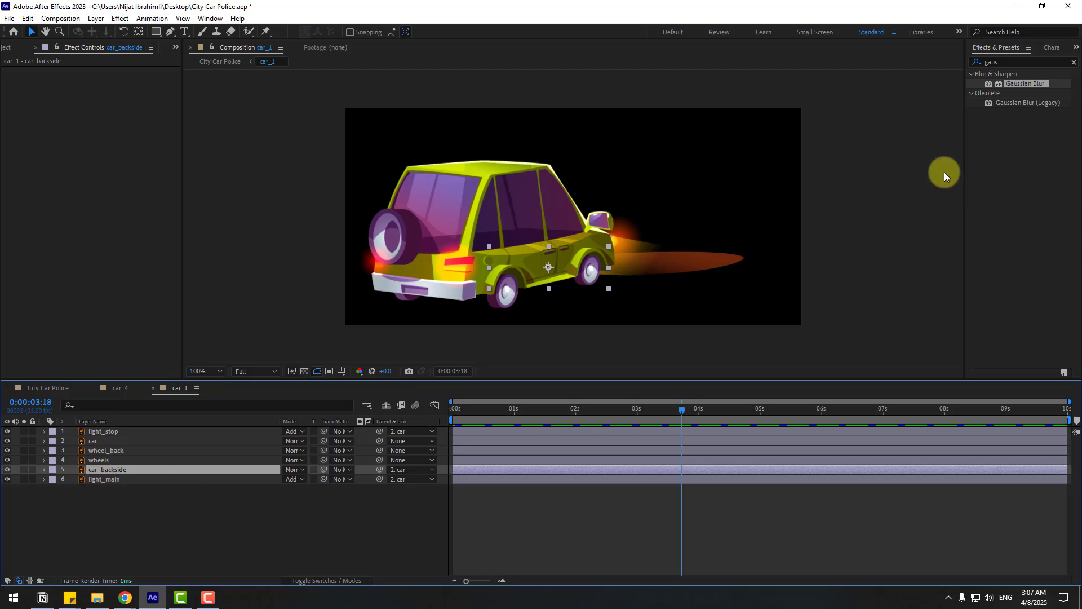
pyautogui.moveTo(1021, 89); pyautogui.dragTo(118, 445)
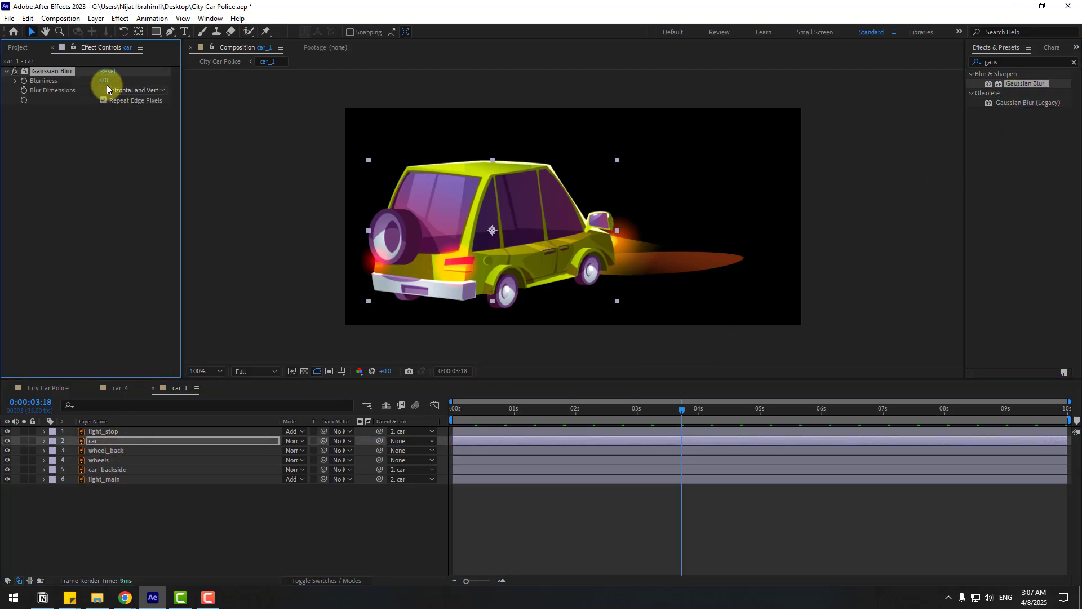
pyautogui.moveTo(107, 88); pyautogui.dragTo(188, 84)
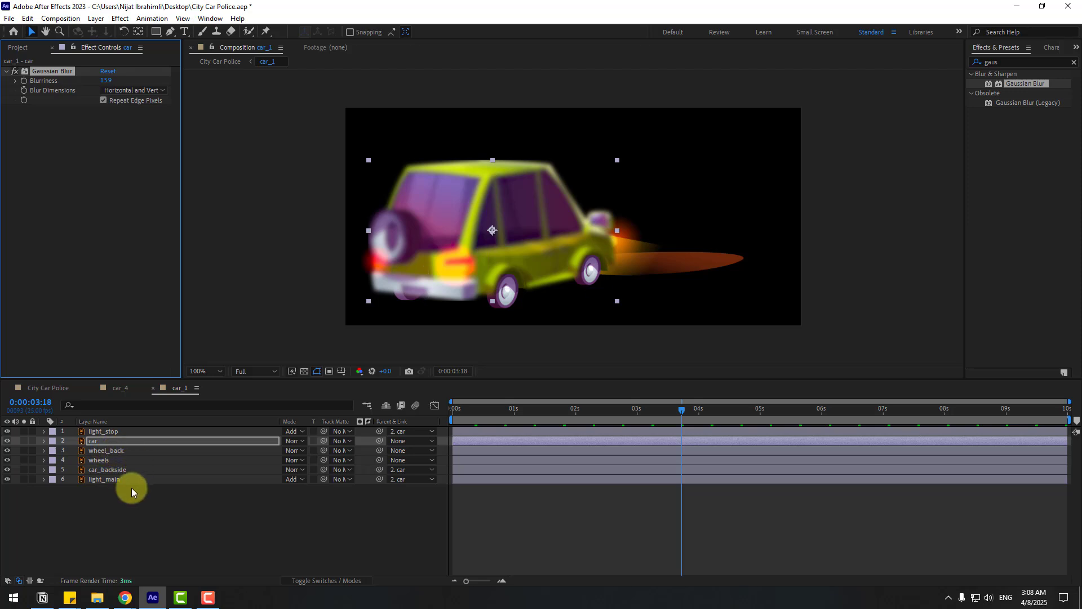
# Give car_1's wheel_back and wheels layers the same Gaussian Blur, and preview the result in the City Car Police composition.
pyautogui.click(109, 450)
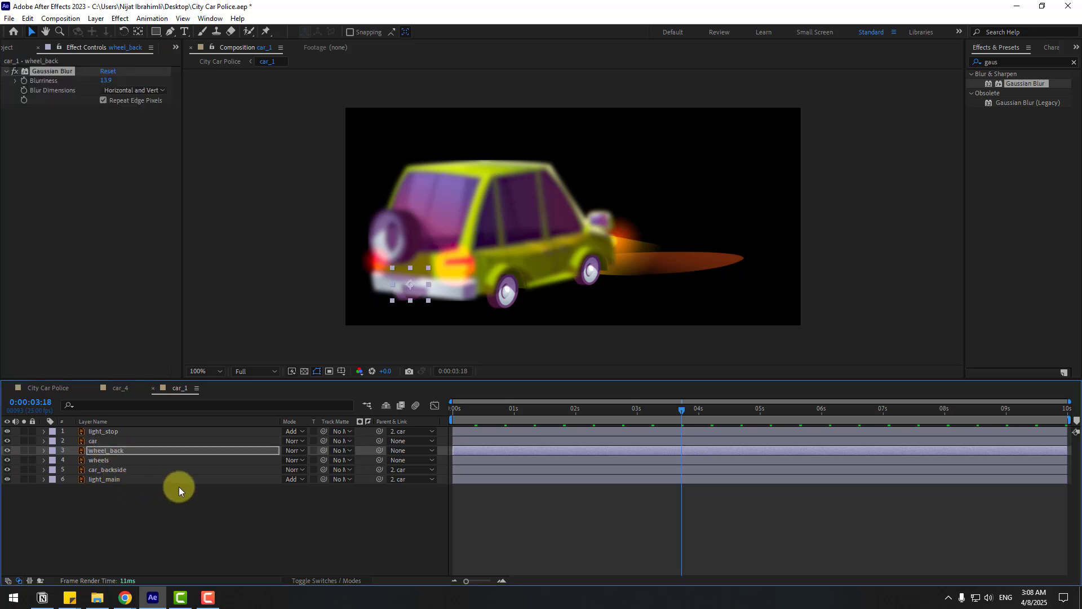
pyautogui.click(105, 460)
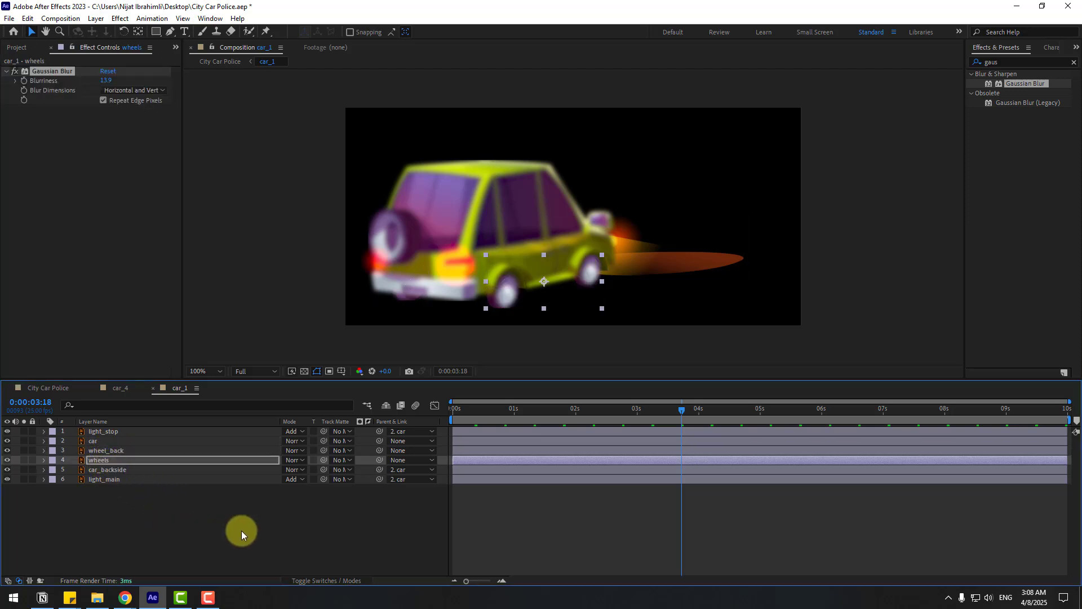
pyautogui.click(48, 388)
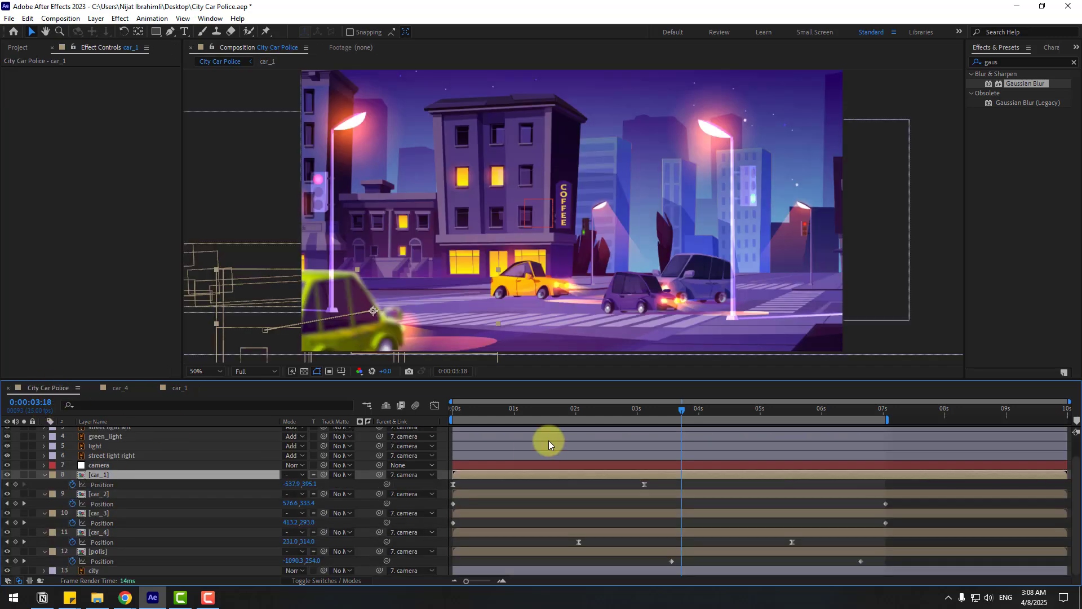
pyautogui.press('space')
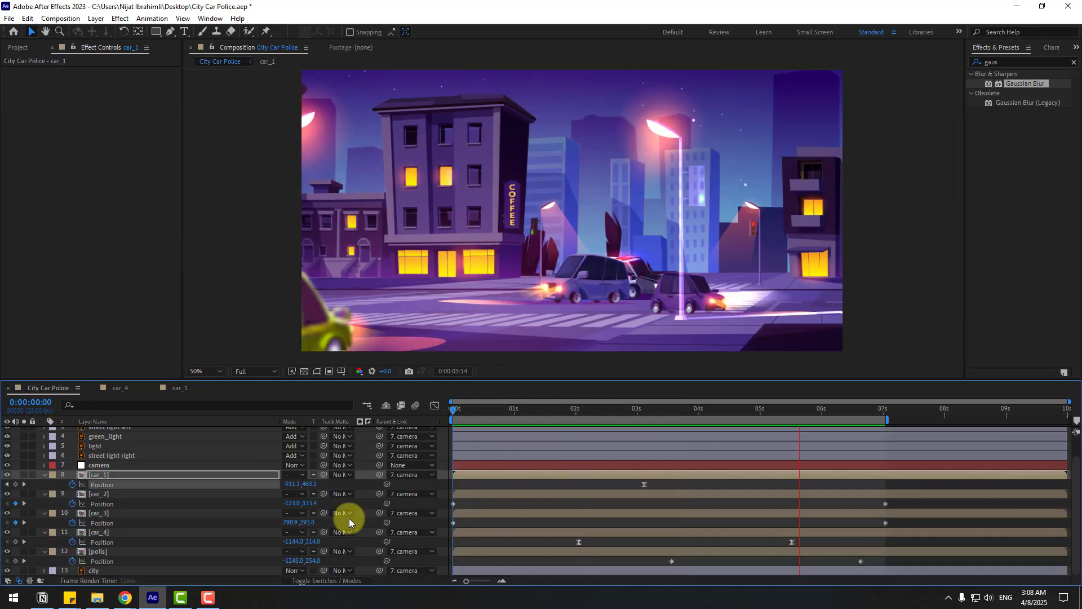
pyautogui.press('space')
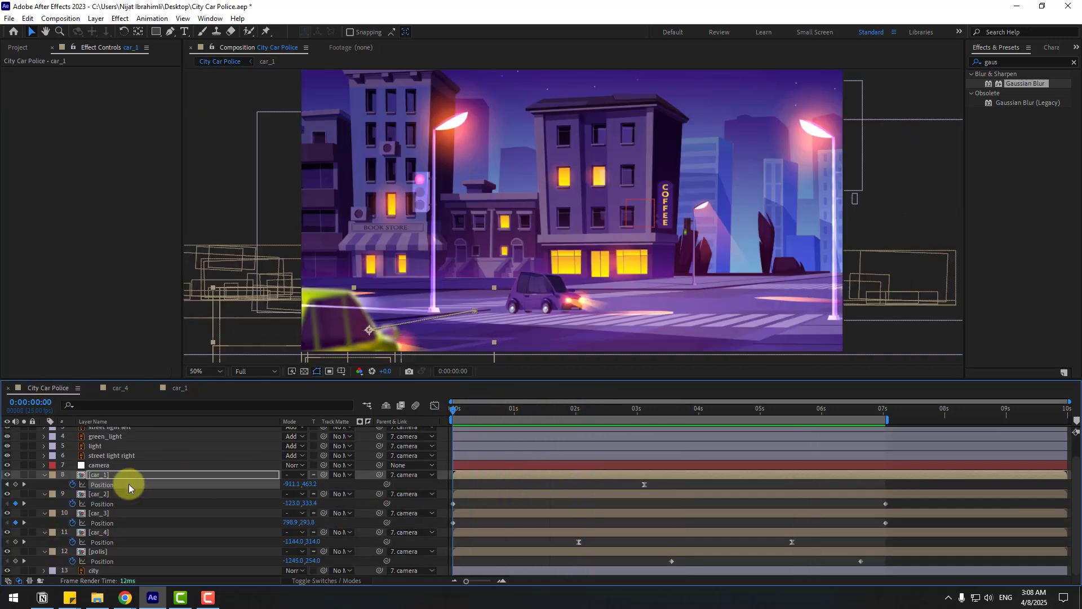
# In the polis composition, set the car layer's Rotation keyframe at 0 s to 1.5°.
pyautogui.click(101, 550)
pyautogui.doubleClick(99, 552)
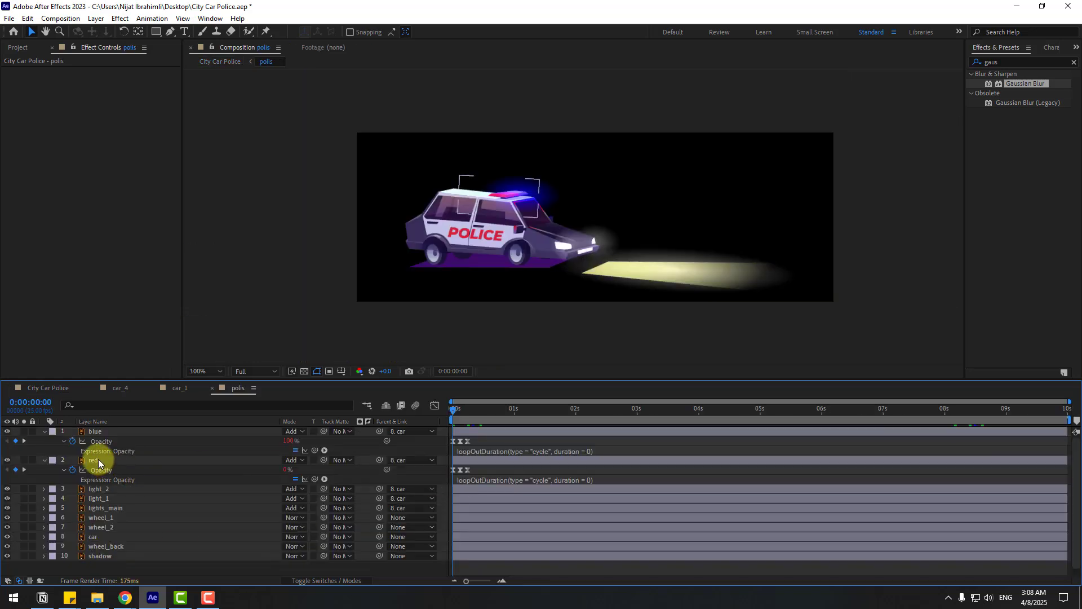
pyautogui.click(126, 537)
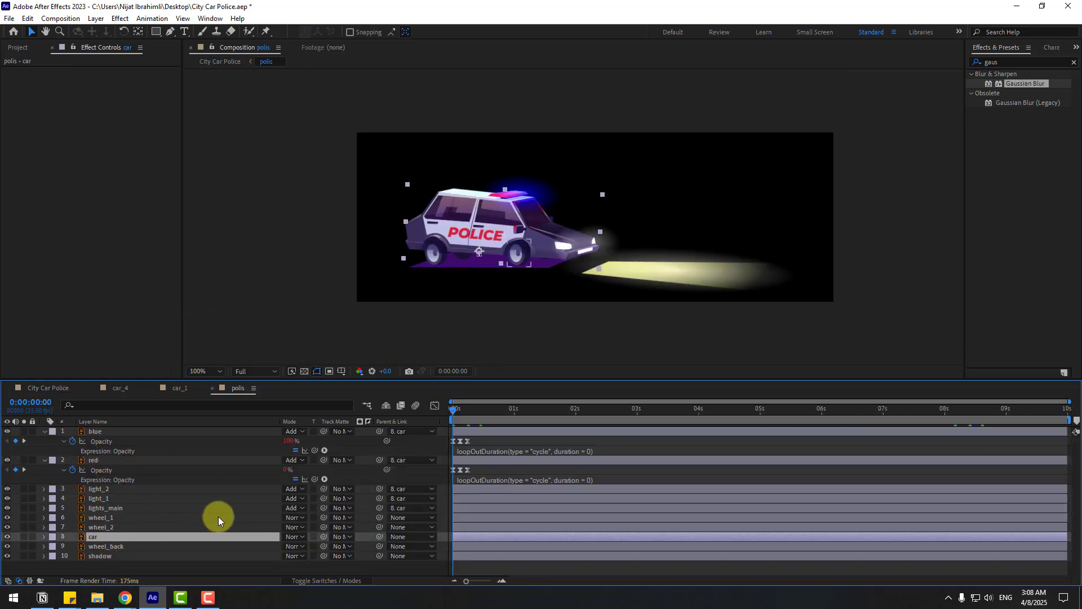
pyautogui.press('u')
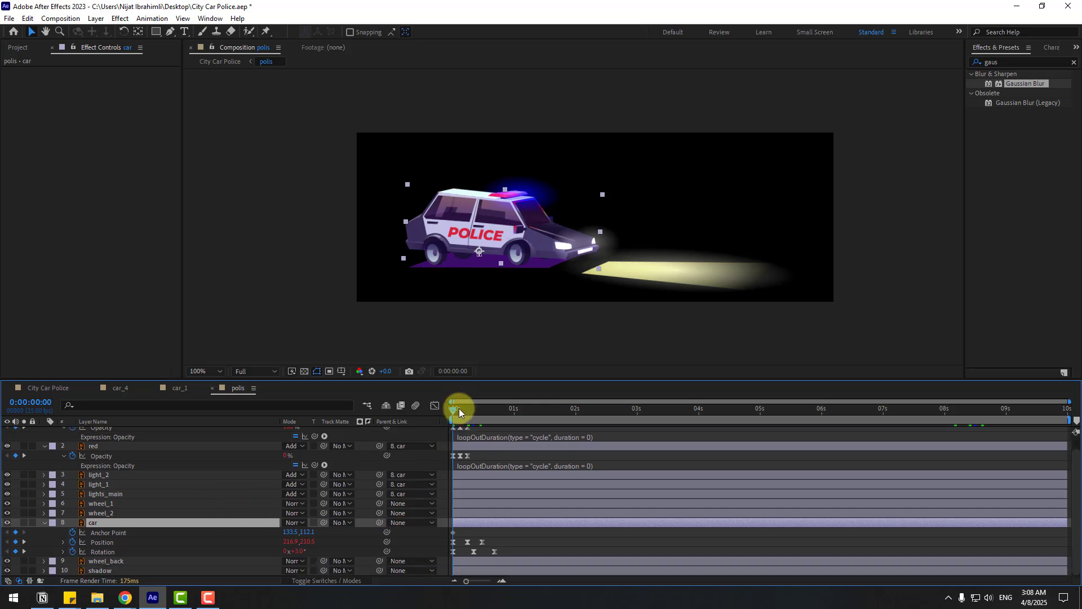
pyautogui.moveTo(459, 408); pyautogui.dragTo(346, 495)
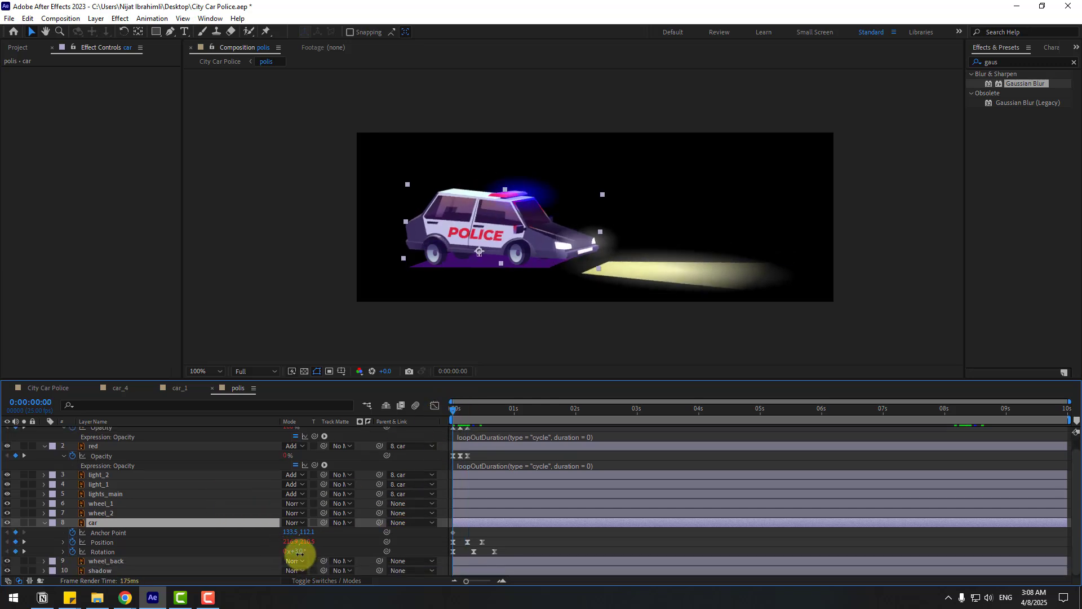
pyautogui.moveTo(300, 553); pyautogui.dragTo(379, 571)
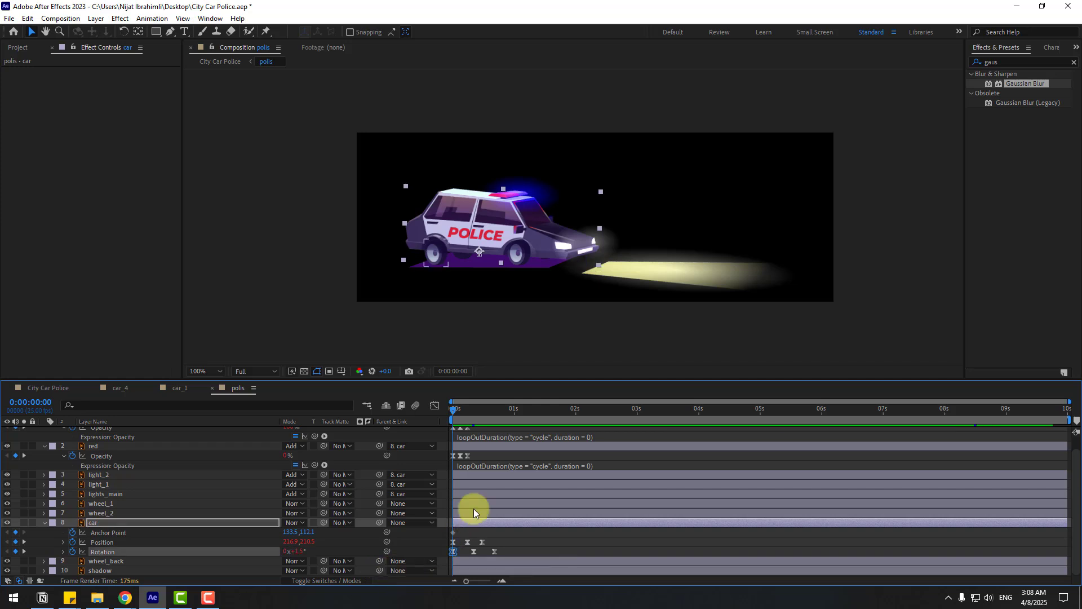
# Set the police car layer's Rotation to -1.5° at 0:08 and preview the rocking motion.
pyautogui.moveTo(460, 411); pyautogui.dragTo(475, 411)
pyautogui.moveTo(299, 551); pyautogui.dragTo(297, 553)
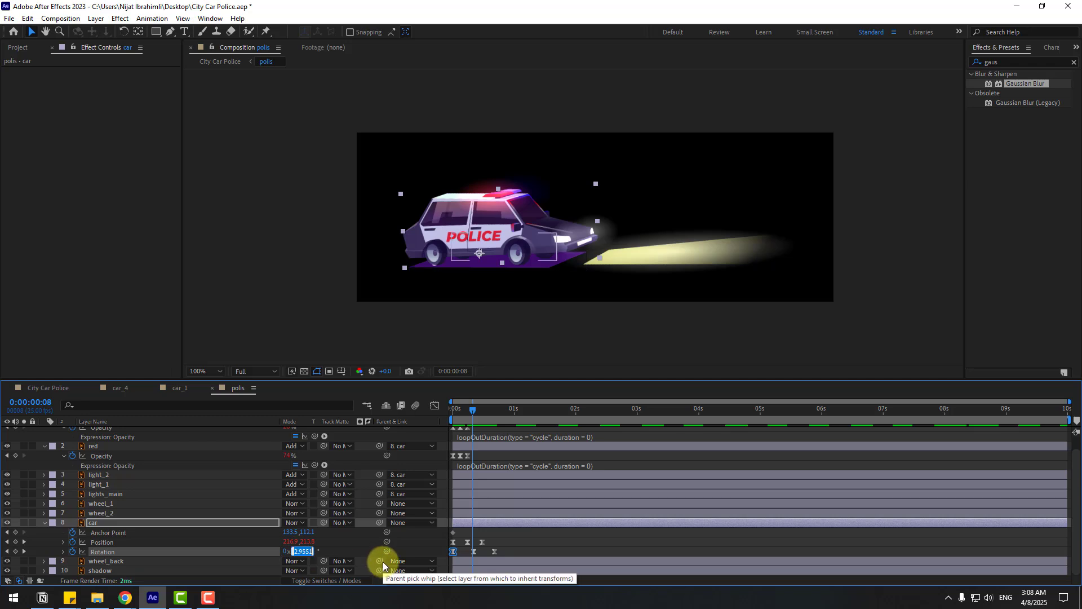
pyautogui.write('-1.5')
pyautogui.press('Return')
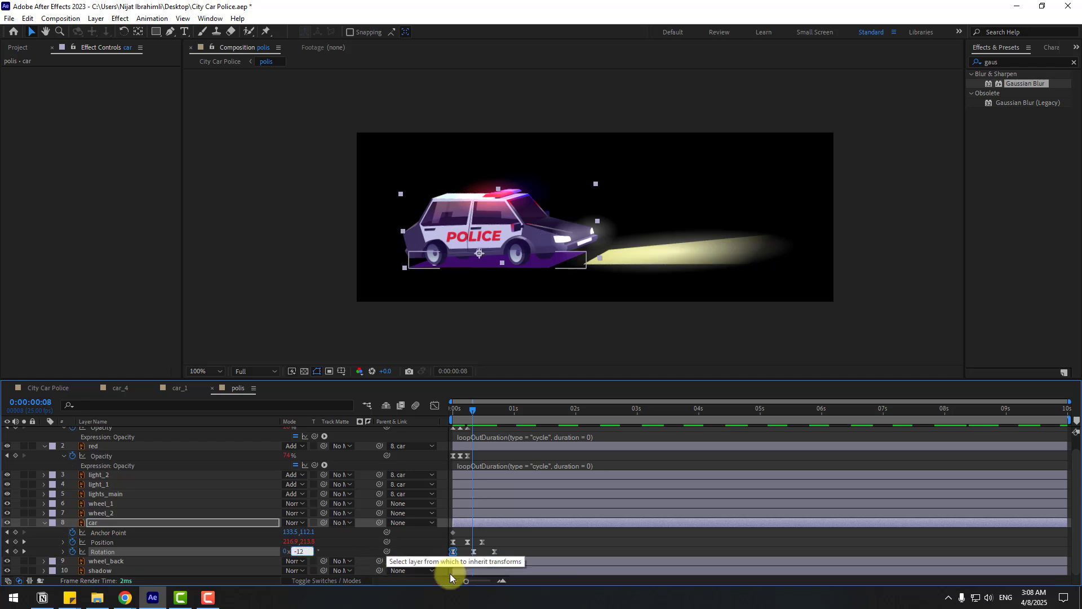
pyautogui.click(494, 410)
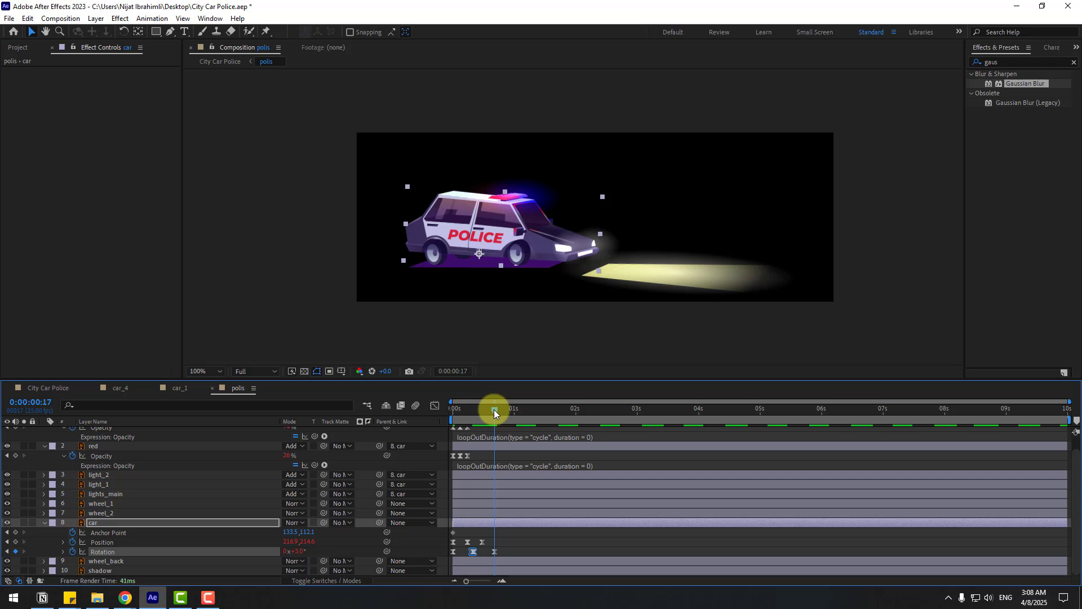
pyautogui.click(477, 565)
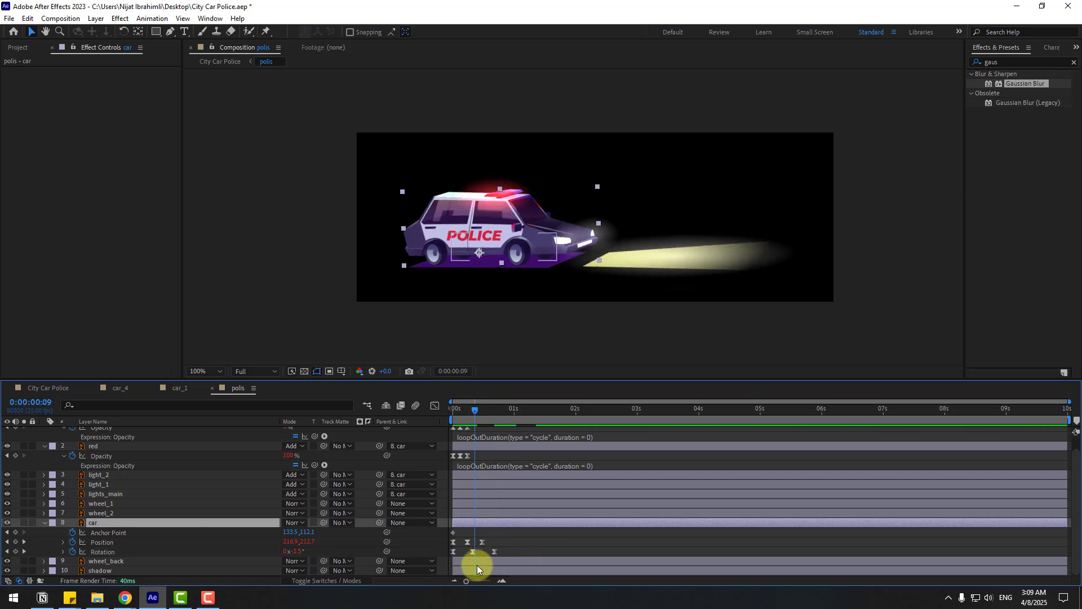
pyautogui.press('space')
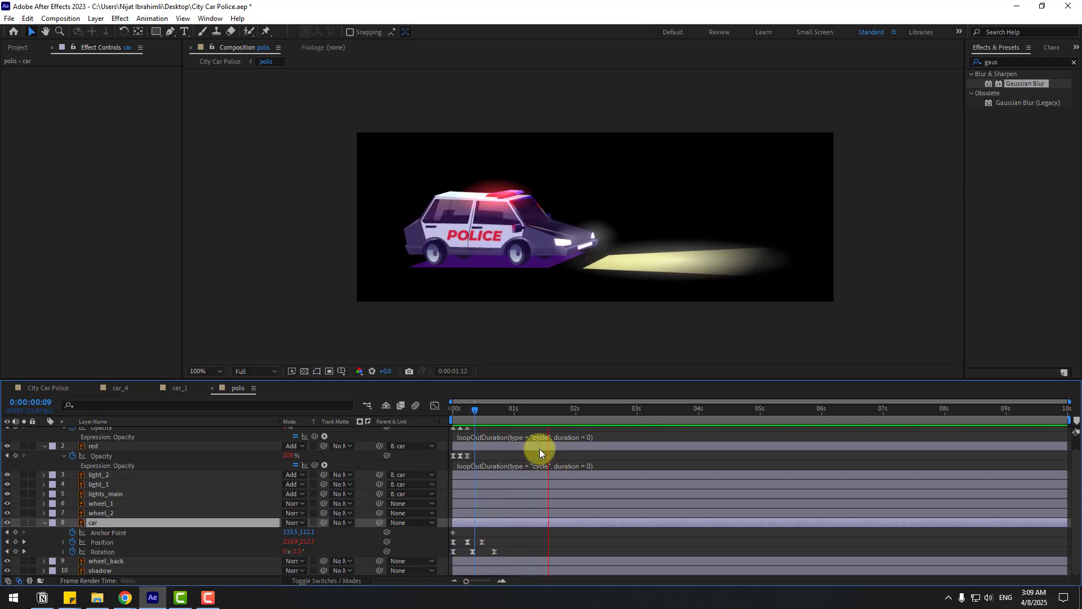
# Back in the City Car Police composition, keyframe car_4's Position at 0 s as -1458.0, 314.0 and preview the scene.
pyautogui.click(50, 387)
pyautogui.click(232, 534)
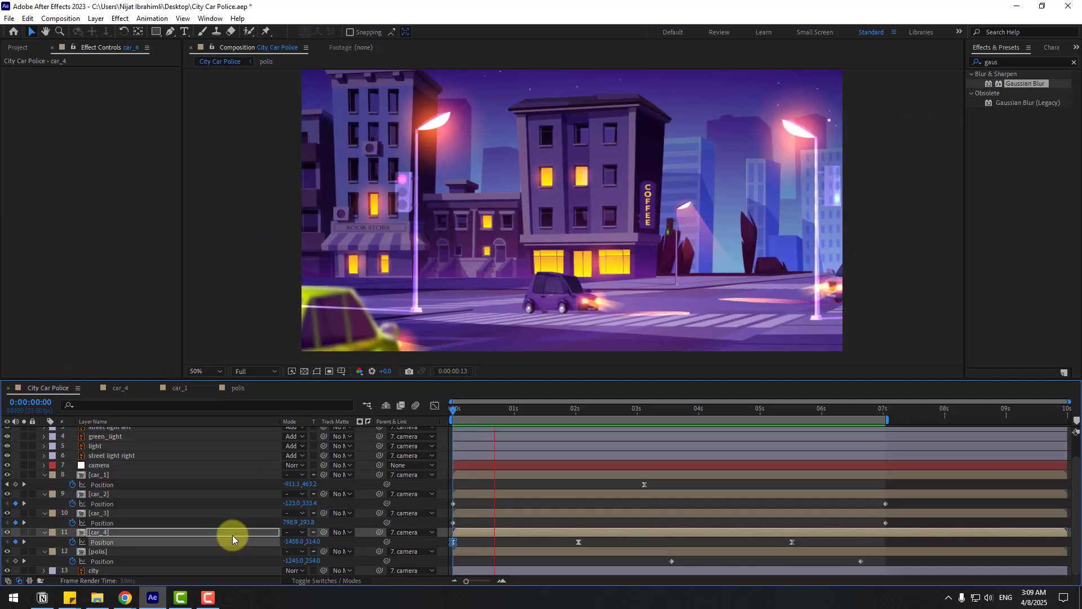